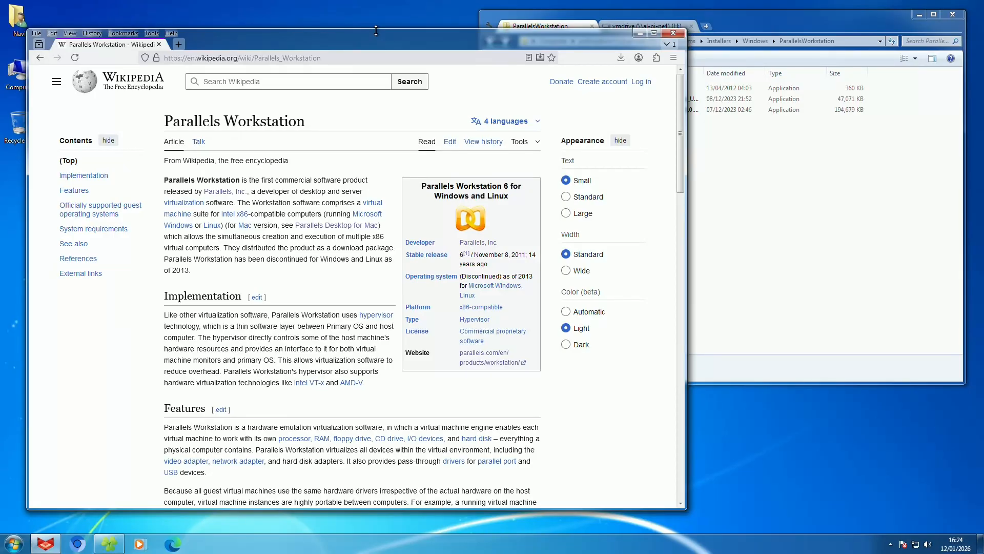
{"action": "right_click", "coordinate": [312, 2]}
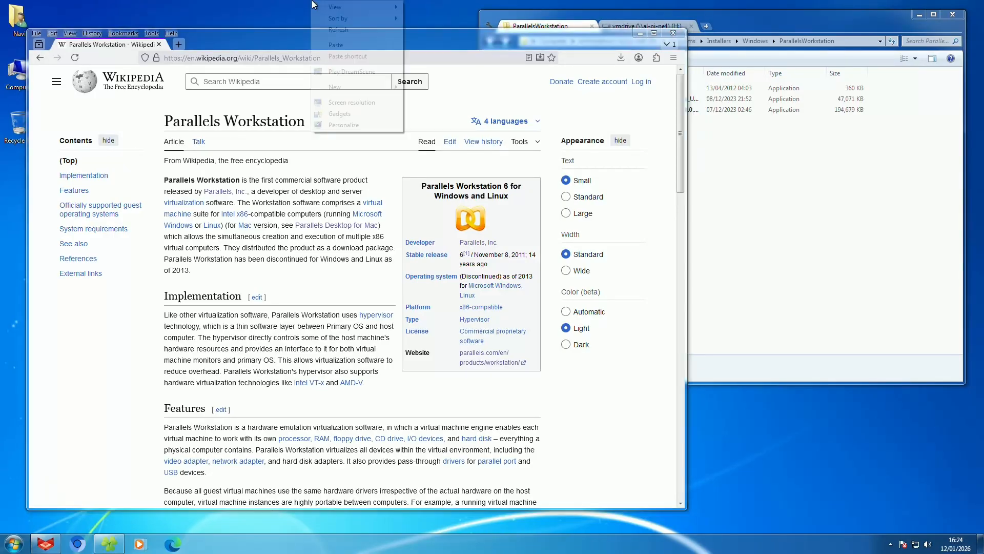
{"action": "left_click", "coordinate": [343, 69]}
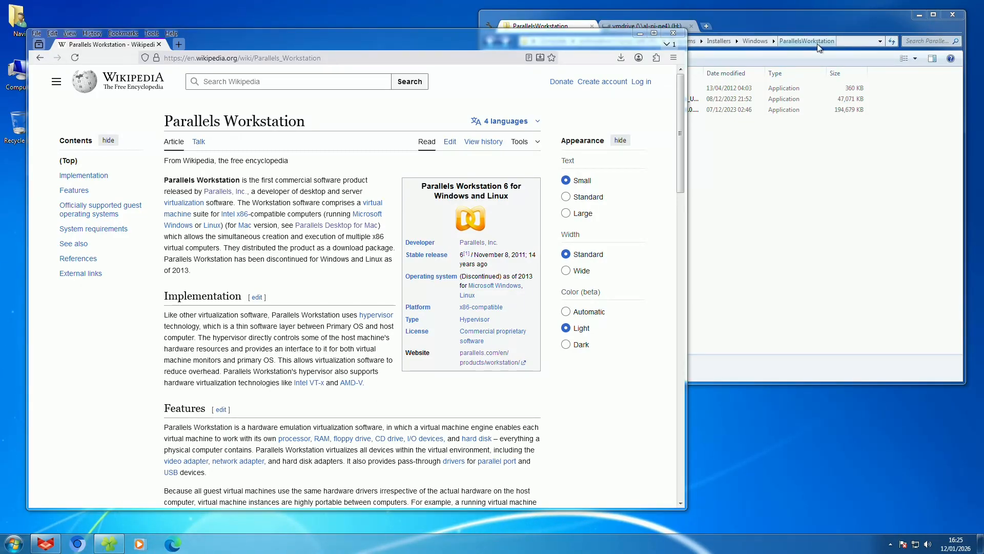
Step: Read through the Wikipedia article on Parallels Workstation, from its infobox and features down to the references and external links
{"action": "left_click_drag", "start_coordinate": [426, 182], "coordinate": [507, 195]}
{"action": "left_click", "coordinate": [507, 195]}
{"action": "scroll", "coordinate": [308, 318], "scroll_direction": "down", "scroll_amount": 5}
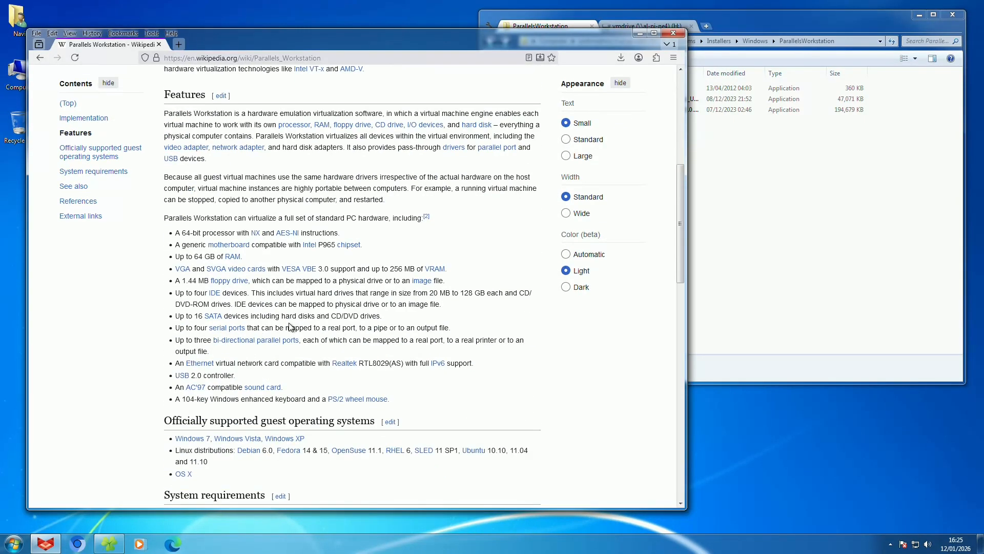
{"action": "scroll", "coordinate": [367, 257], "scroll_direction": "down", "scroll_amount": 7}
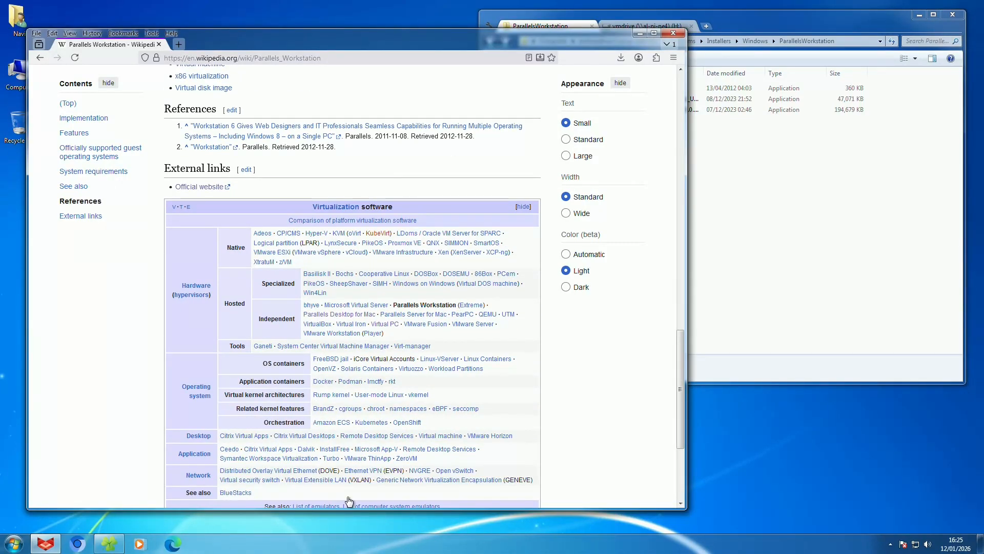
{"action": "key", "text": "Home"}
{"action": "left_click_drag", "start_coordinate": [511, 198], "coordinate": [411, 188]}
{"action": "left_click", "coordinate": [411, 188]}
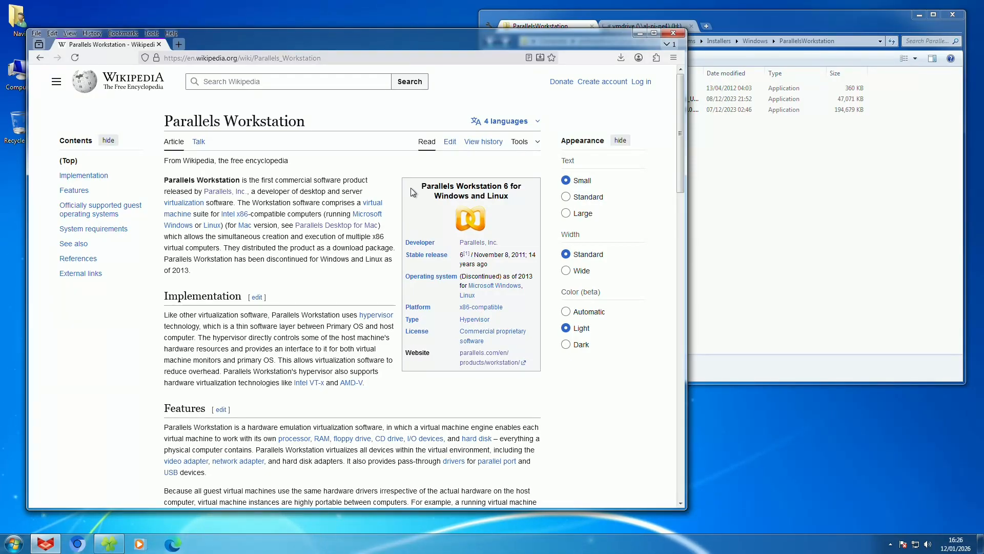
Step: Run the ParallelsWorkstation-parallels-en_US-6.0 installer from the network folder and allow it in User Account Control
{"action": "left_click", "coordinate": [772, 203]}
{"action": "left_click", "coordinate": [646, 110]}
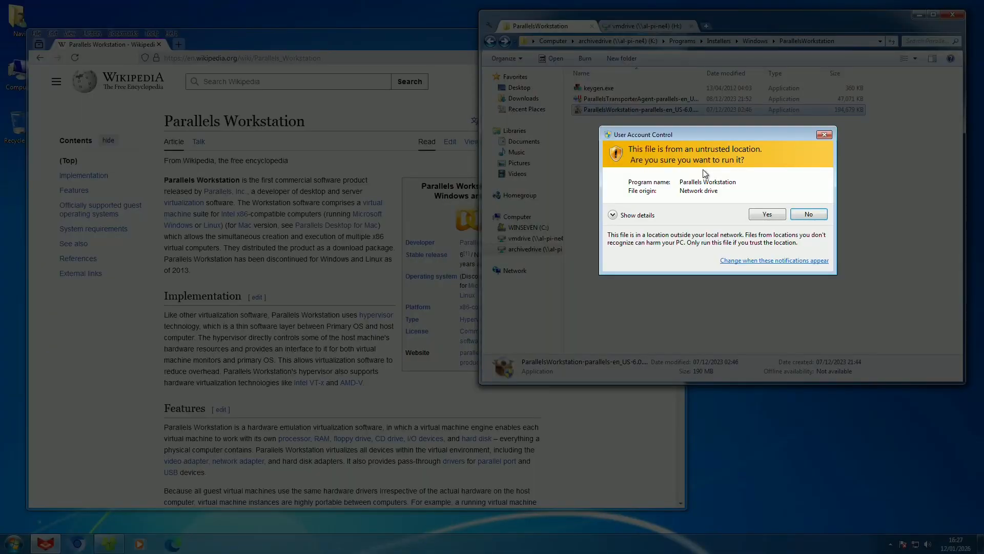
{"action": "left_click", "coordinate": [767, 215]}
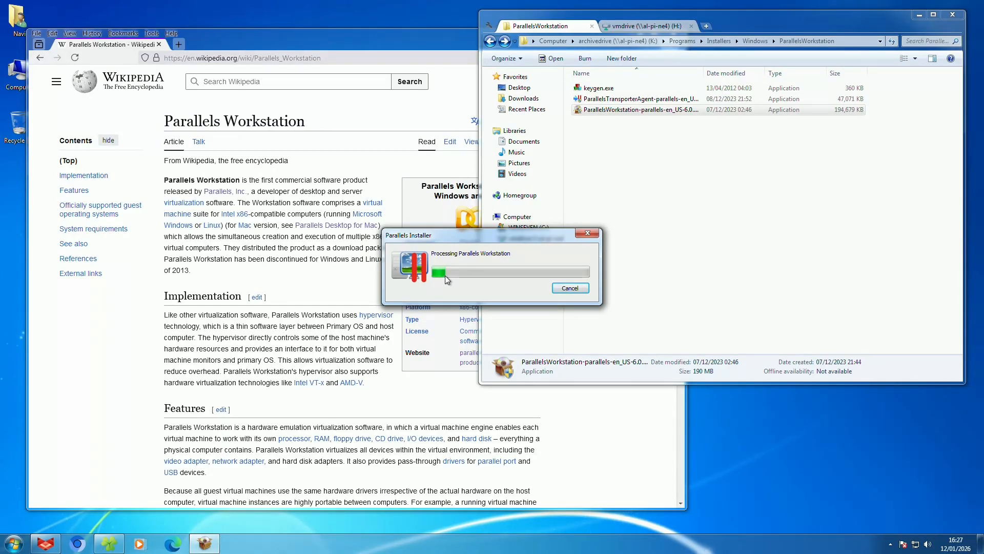
Step: Open the official website linked in the Wikipedia infobox and review the Parallels products page and home page
{"action": "left_click", "coordinate": [430, 405]}
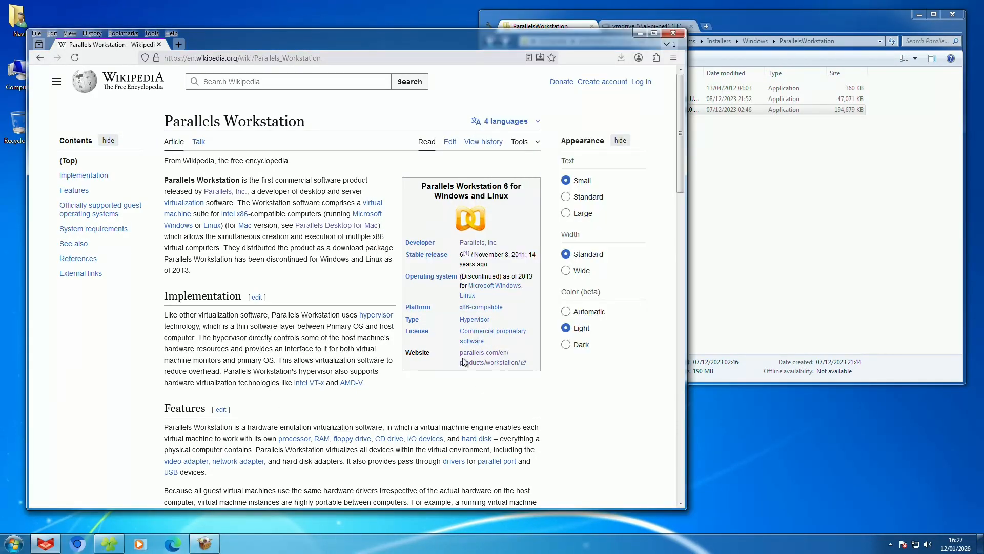
{"action": "middle_click", "coordinate": [469, 362]}
{"action": "left_click", "coordinate": [209, 44]}
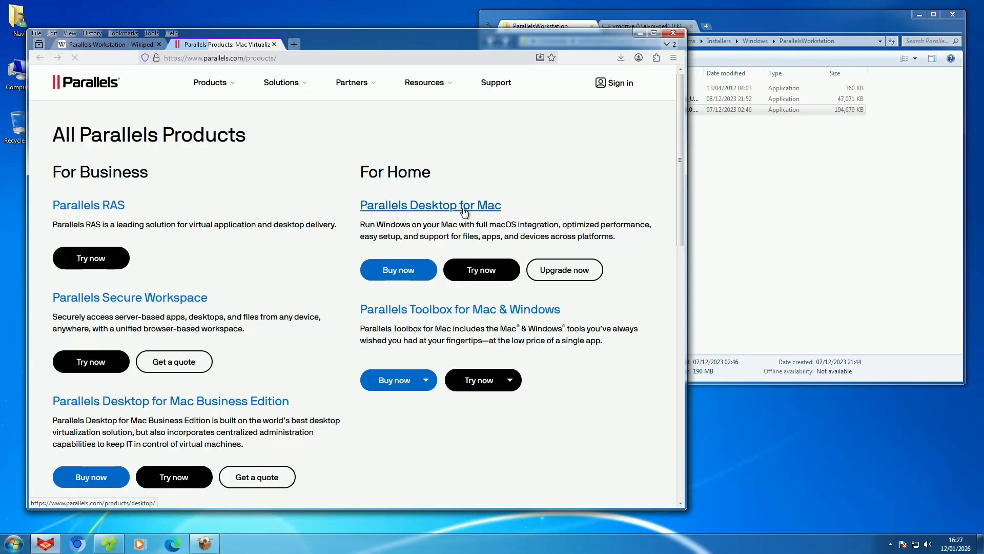
{"action": "left_click_drag", "start_coordinate": [616, 236], "coordinate": [594, 239]}
{"action": "left_click", "coordinate": [266, 124]}
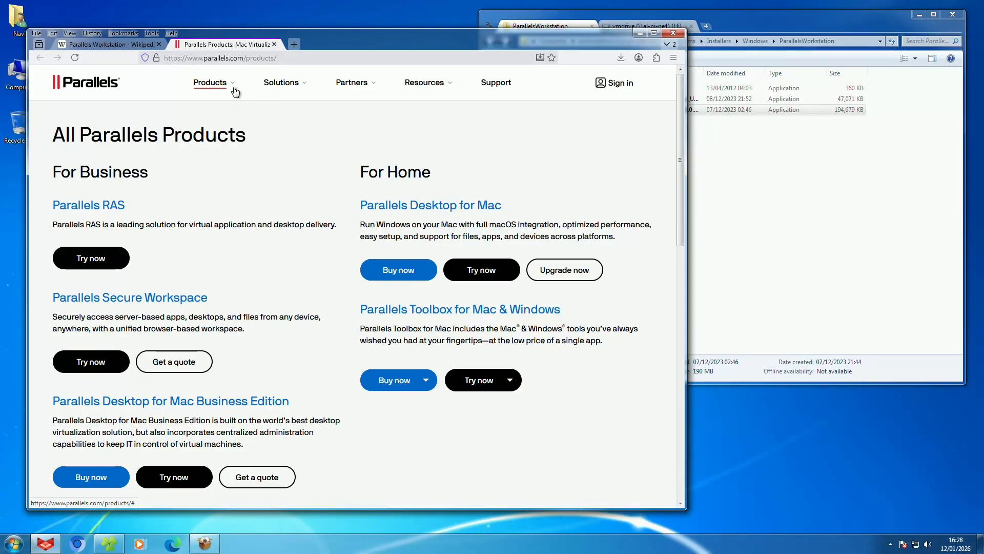
{"action": "left_click", "coordinate": [109, 90]}
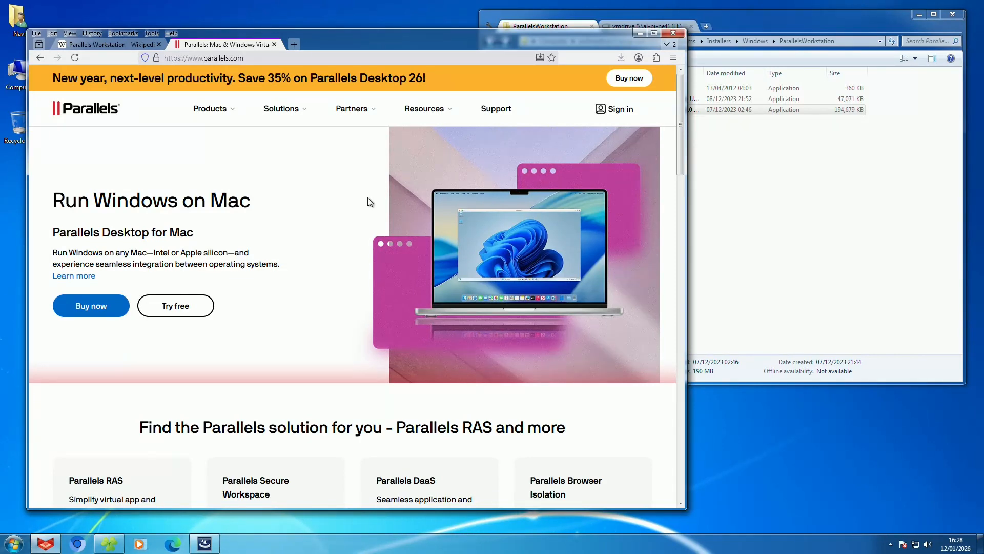
{"action": "scroll", "coordinate": [367, 198], "scroll_direction": "down", "scroll_amount": 3}
{"action": "scroll", "coordinate": [369, 196], "scroll_direction": "up", "scroll_amount": 3}
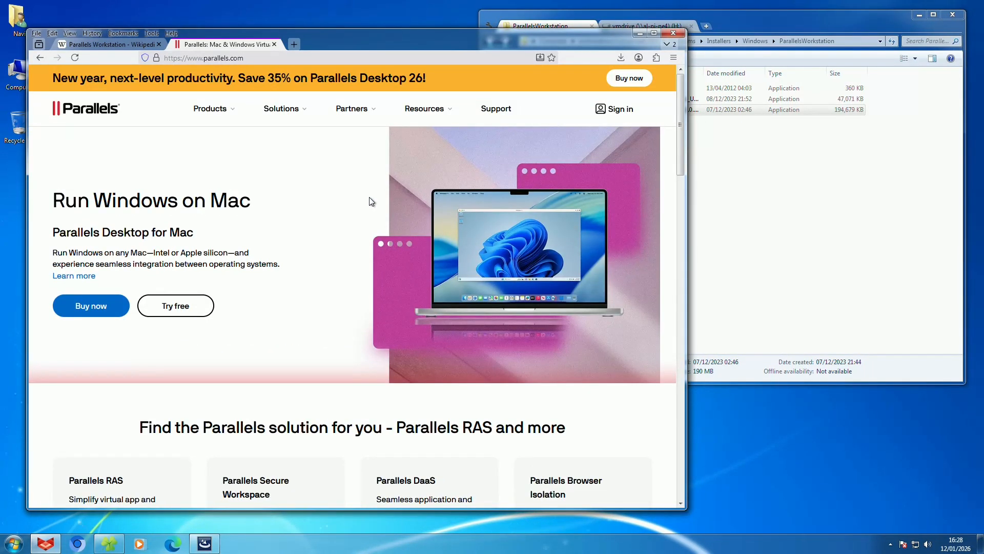
Step: Return to the Parallels Workstation Wikipedia article and look over its implementation and features sections
{"action": "scroll", "coordinate": [314, 210], "scroll_direction": "down", "scroll_amount": 5}
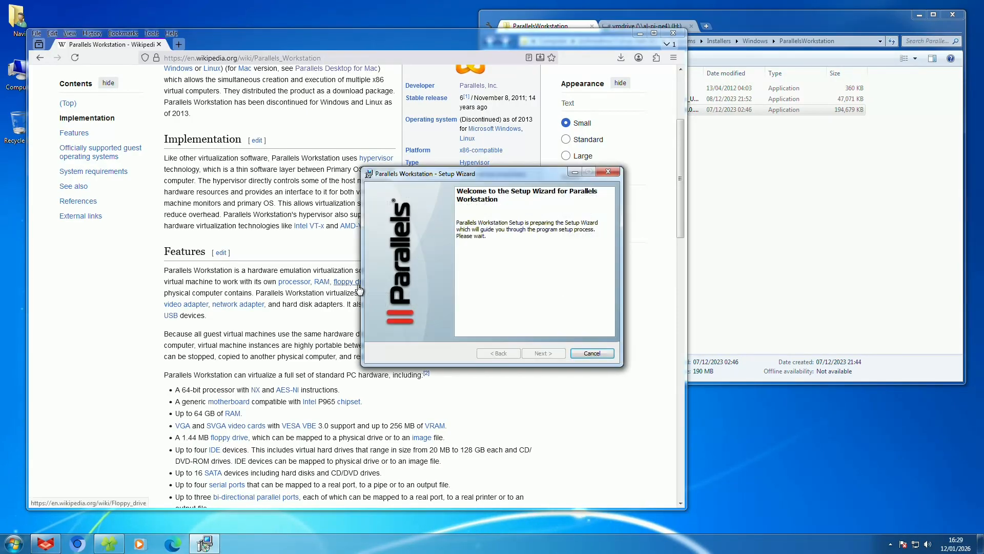
{"action": "mouse_move", "coordinate": [333, 280]}
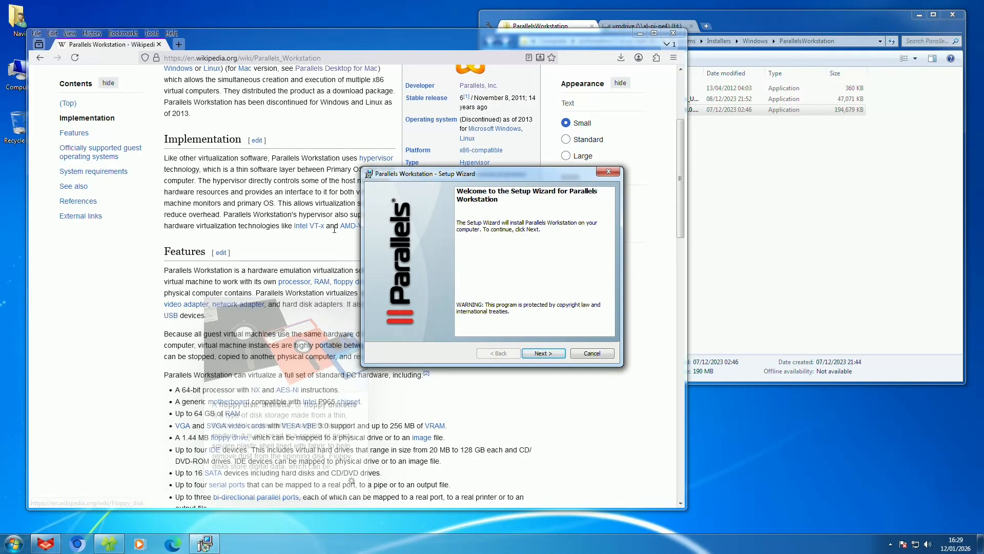
{"action": "left_click", "coordinate": [326, 256]}
{"action": "scroll", "coordinate": [315, 276], "scroll_direction": "up", "scroll_amount": 5}
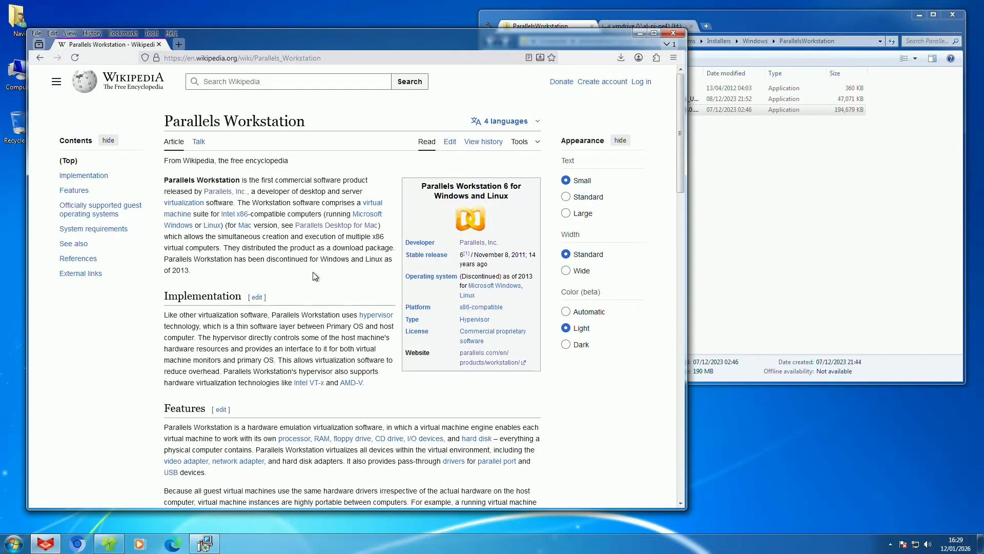
Step: In the Parallels Workstation setup wizard, accept the license agreement and decline to join the Customer Experience Program
{"action": "left_click", "coordinate": [205, 542]}
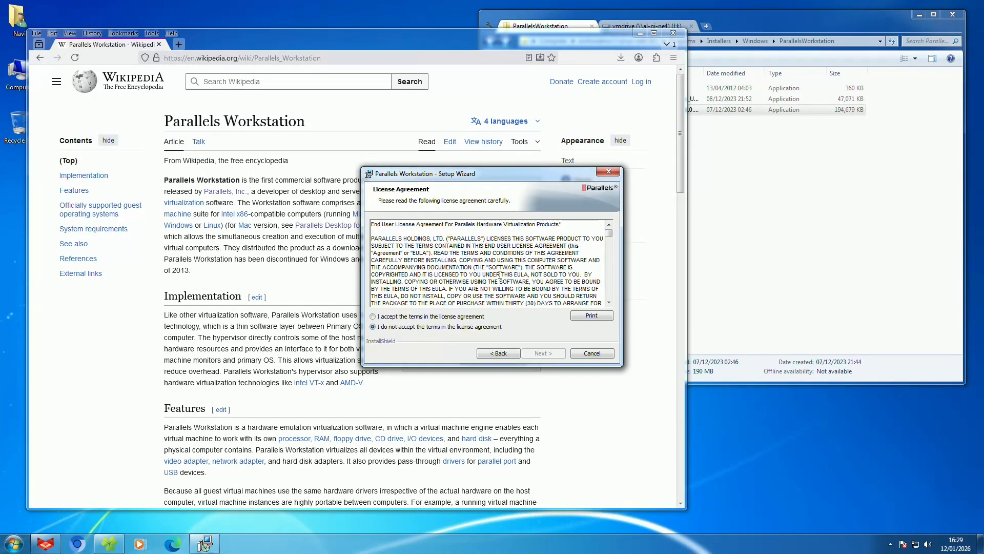
{"action": "left_click", "coordinate": [513, 316]}
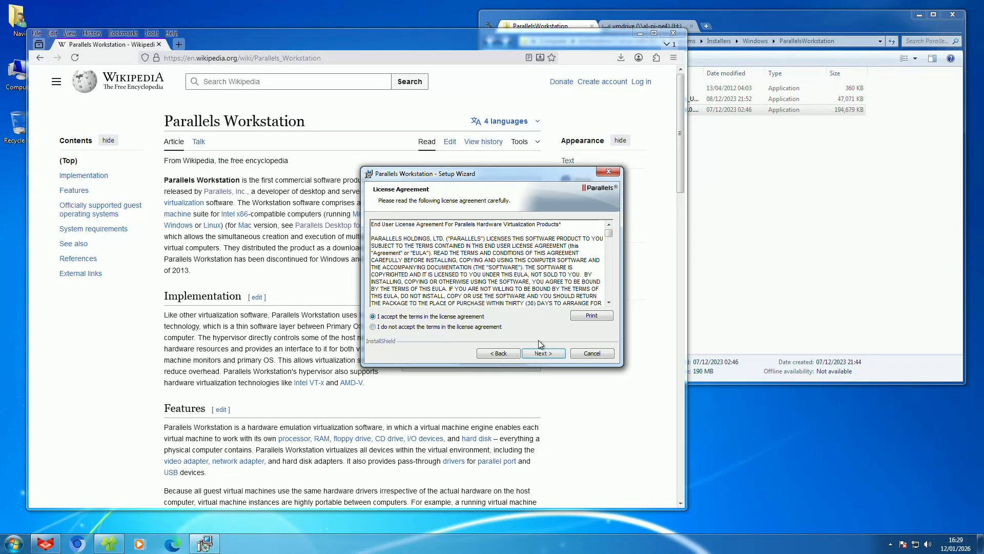
{"action": "left_click", "coordinate": [544, 353]}
{"action": "left_click", "coordinate": [415, 330]}
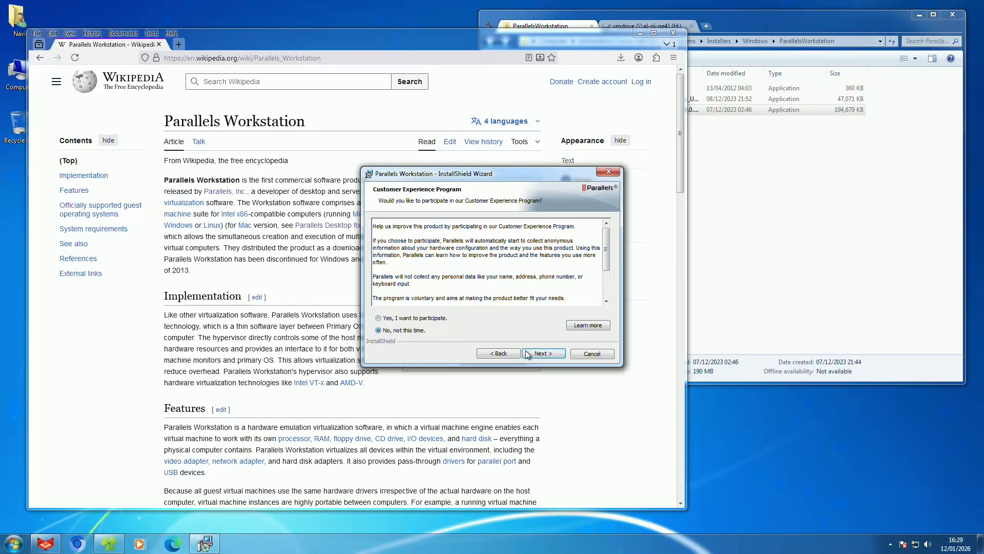
{"action": "left_click", "coordinate": [548, 354]}
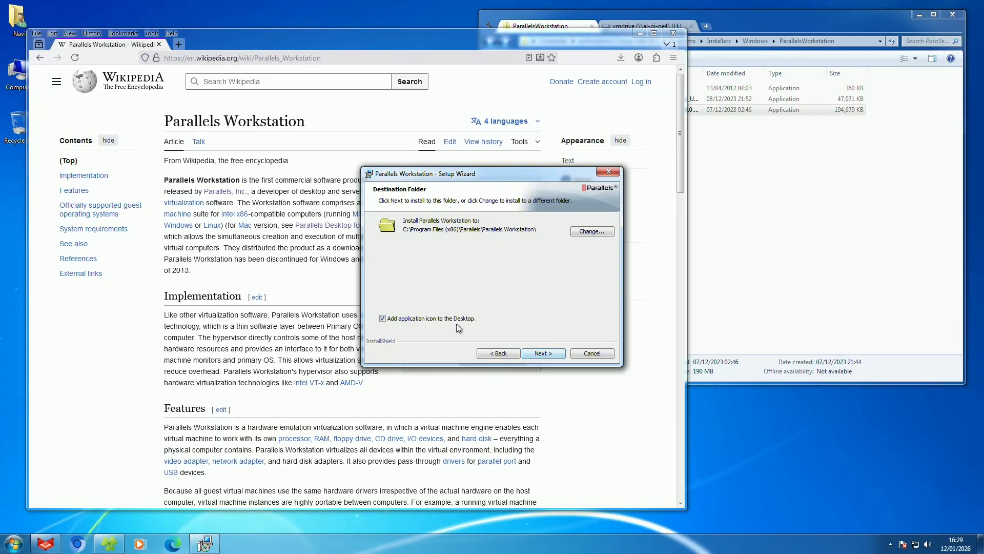
Step: Keep the default destination folder and the desktop icon option, and start installing Parallels Workstation
{"action": "left_click", "coordinate": [553, 357]}
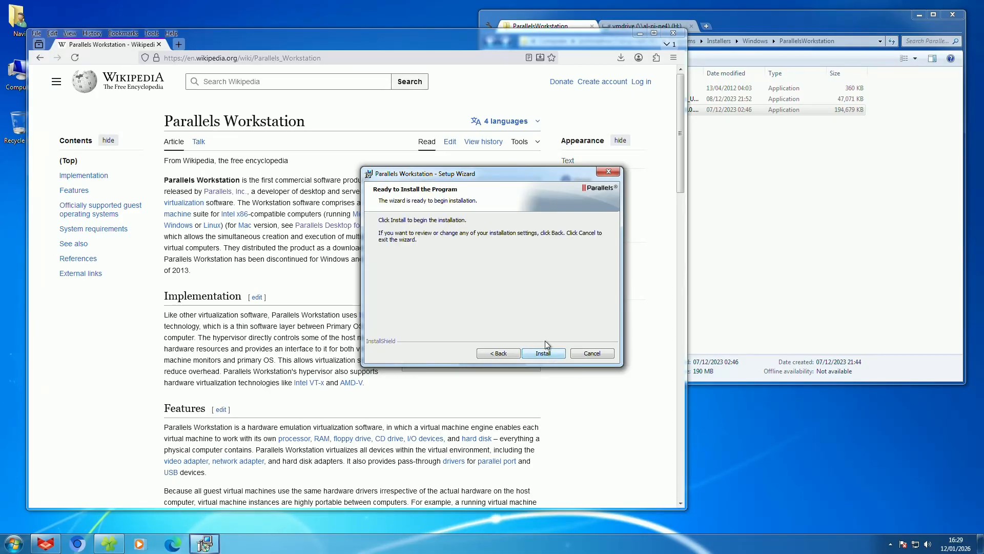
{"action": "left_click", "coordinate": [543, 353]}
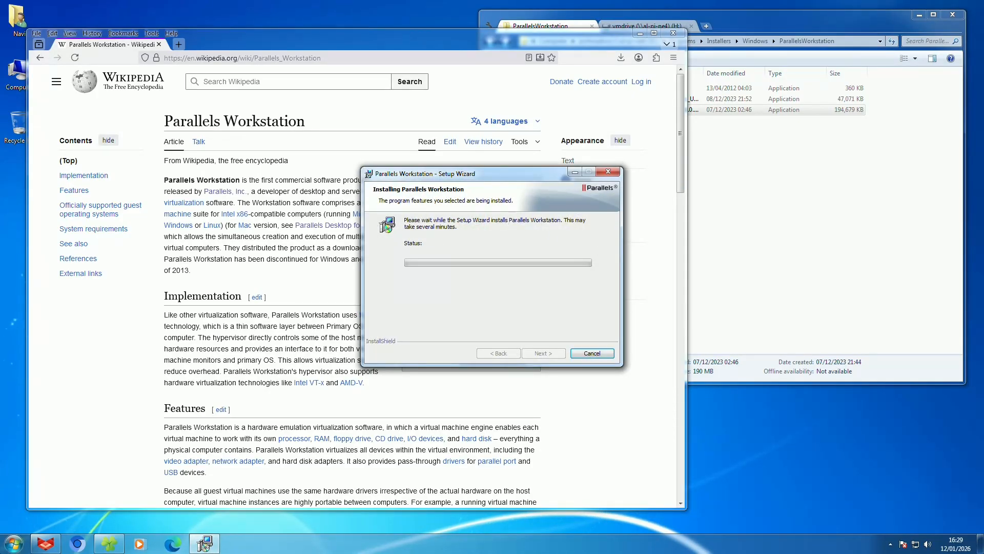
Step: Browse the list of installed programs and expand the Microsoft Office folder to view its applications
{"action": "left_click", "coordinate": [12, 547]}
{"action": "left_click", "coordinate": [68, 498]}
{"action": "scroll", "coordinate": [86, 410], "scroll_direction": "down", "scroll_amount": 4}
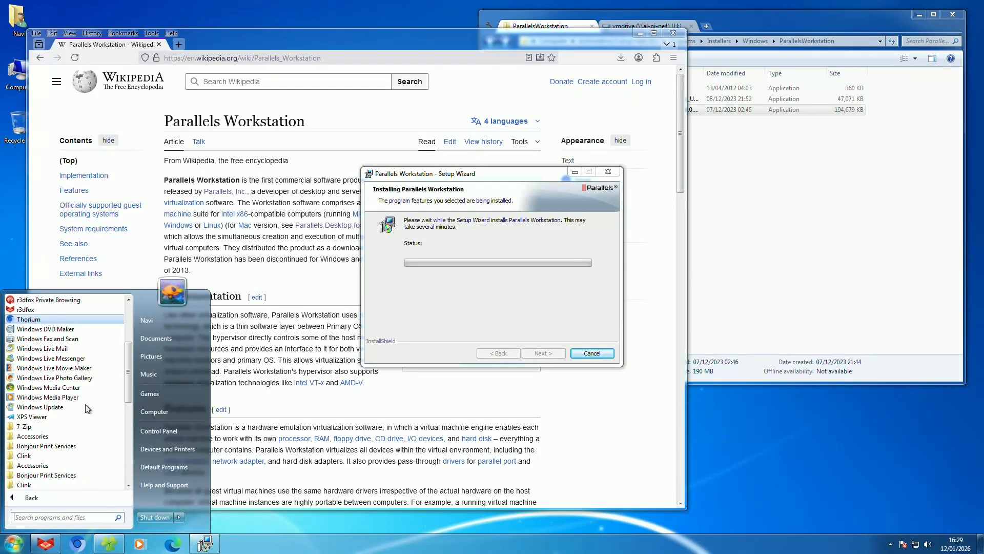
{"action": "scroll", "coordinate": [87, 408], "scroll_direction": "down", "scroll_amount": 10}
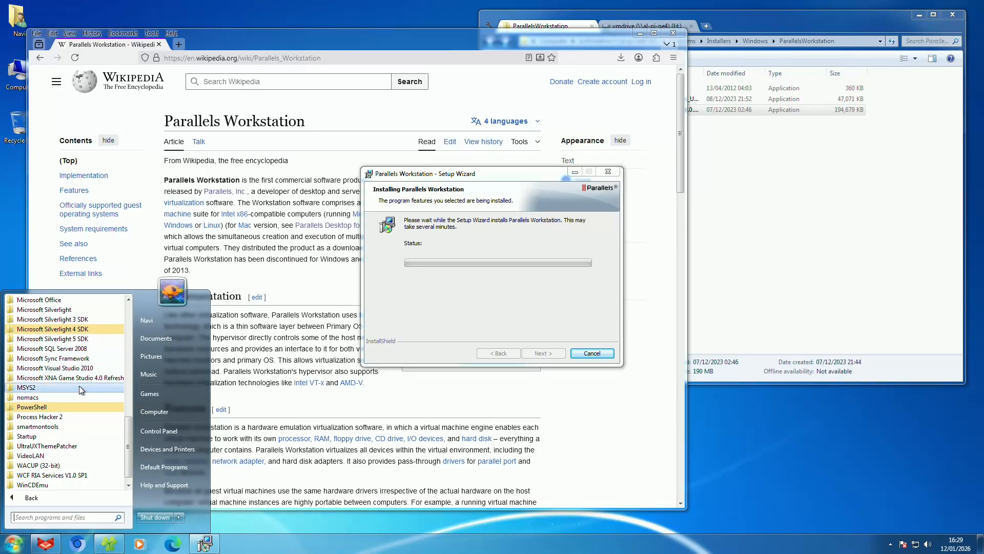
{"action": "scroll", "coordinate": [81, 393], "scroll_direction": "up", "scroll_amount": 1}
{"action": "left_click", "coordinate": [46, 329]}
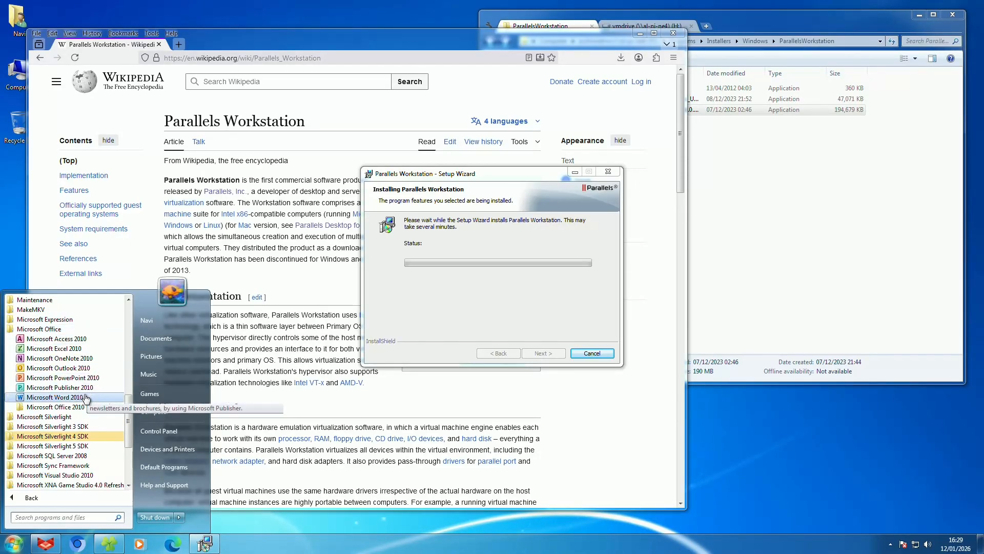
{"action": "left_click", "coordinate": [13, 544]}
{"action": "left_click", "coordinate": [429, 274]}
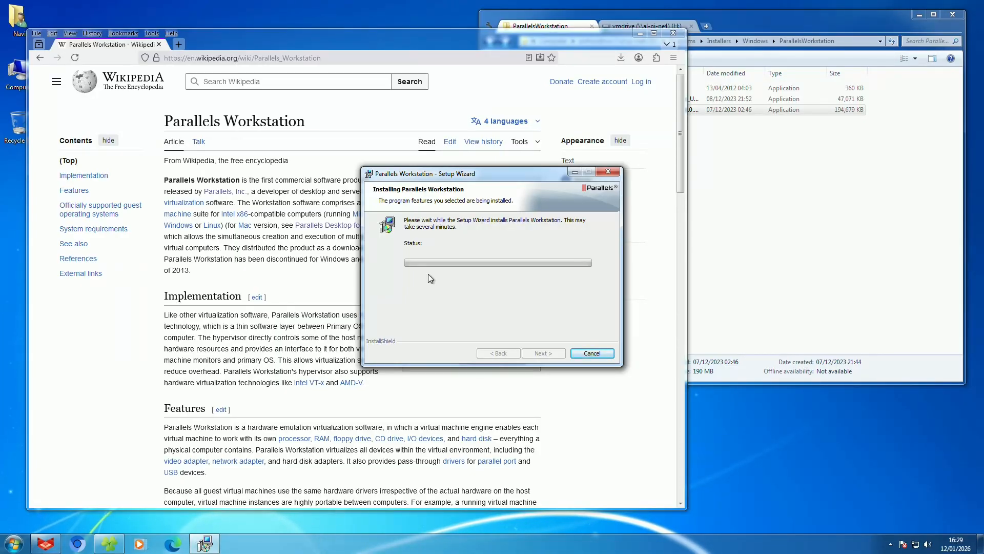
Step: View the Microsoft Silverlight Configuration from the installed programs, then close it
{"action": "left_click", "coordinate": [13, 545]}
{"action": "left_click", "coordinate": [36, 497]}
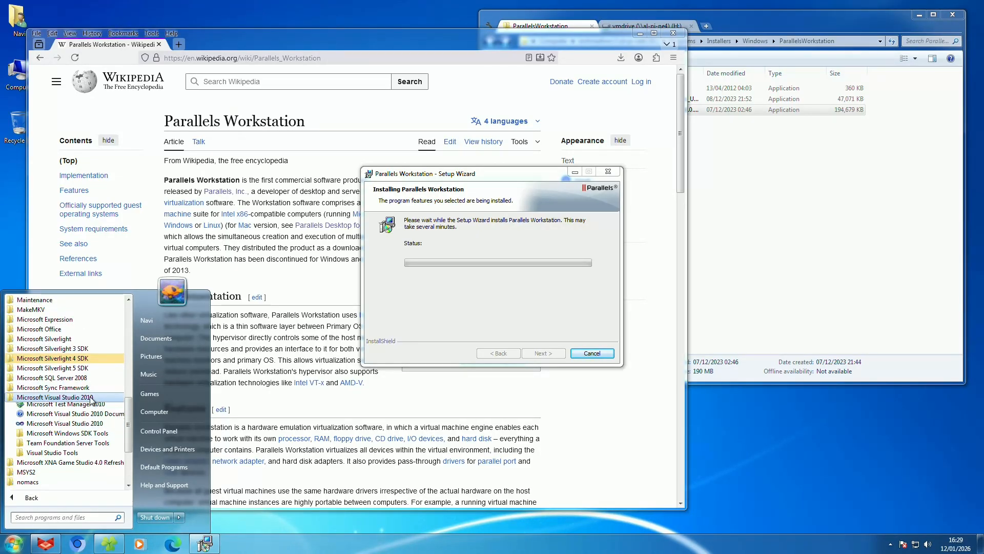
{"action": "left_click", "coordinate": [56, 339]}
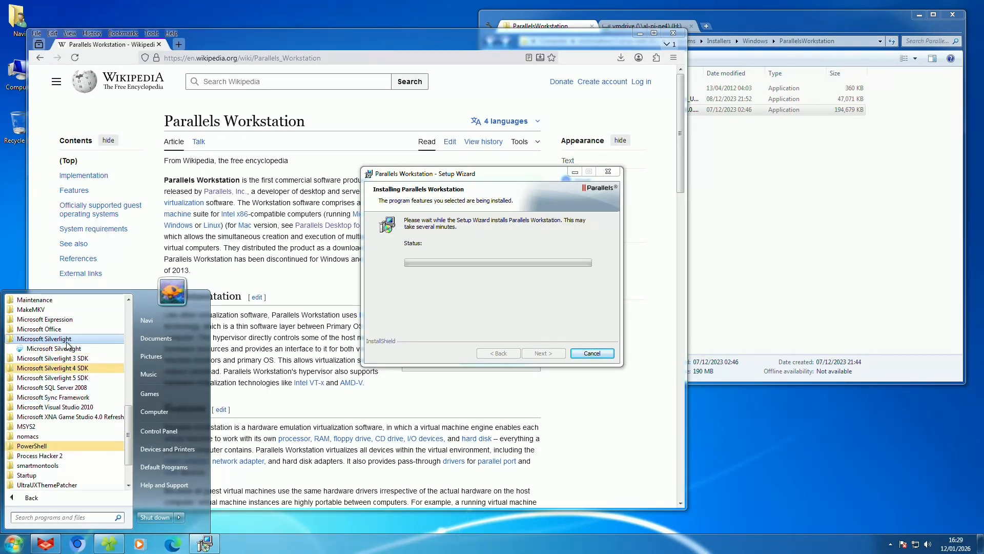
{"action": "left_click", "coordinate": [76, 349]}
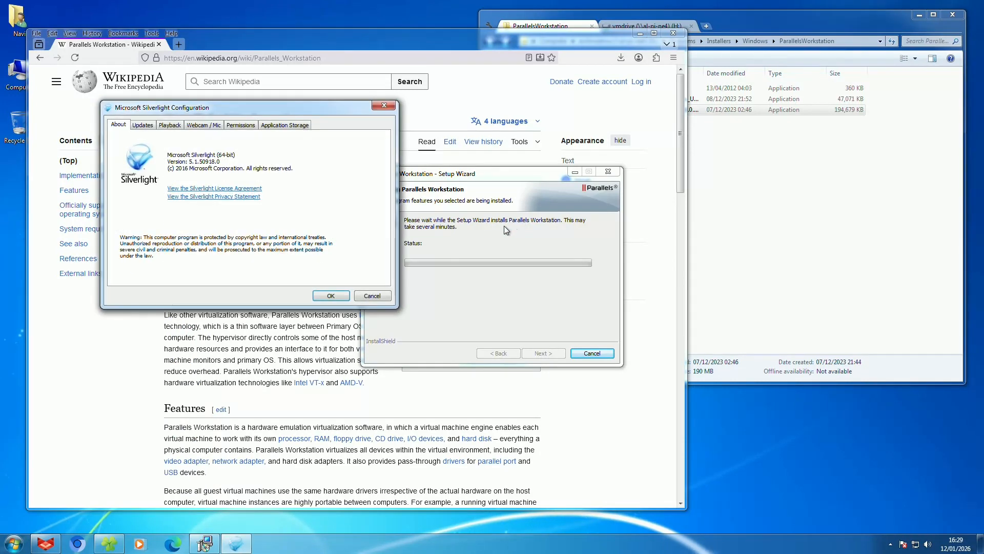
{"action": "left_click", "coordinate": [325, 295]}
Step: Look through the installed program folders again and expand Microsoft Expression to view its tools
{"action": "key", "text": "super"}
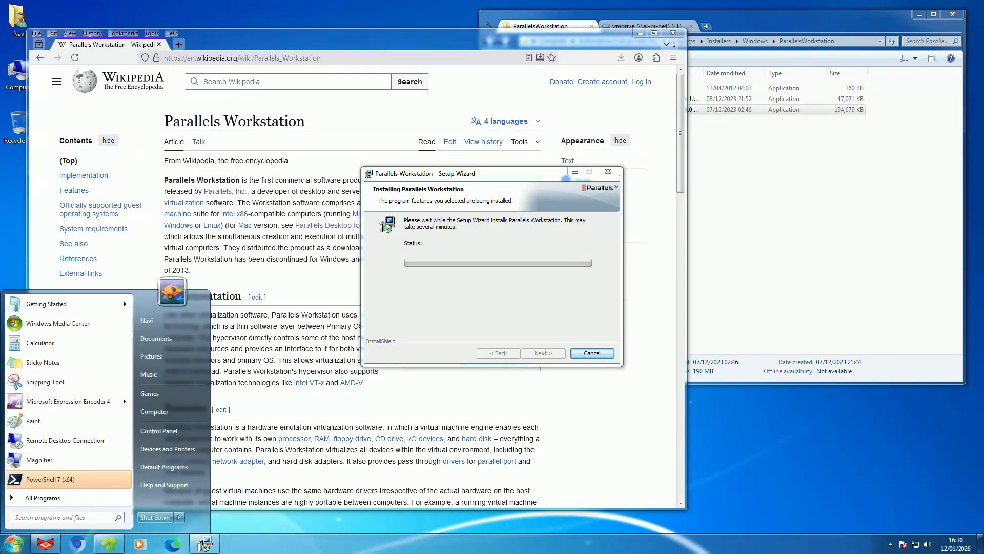
{"action": "left_click", "coordinate": [43, 498]}
{"action": "scroll", "coordinate": [77, 462], "scroll_direction": "down", "scroll_amount": 2}
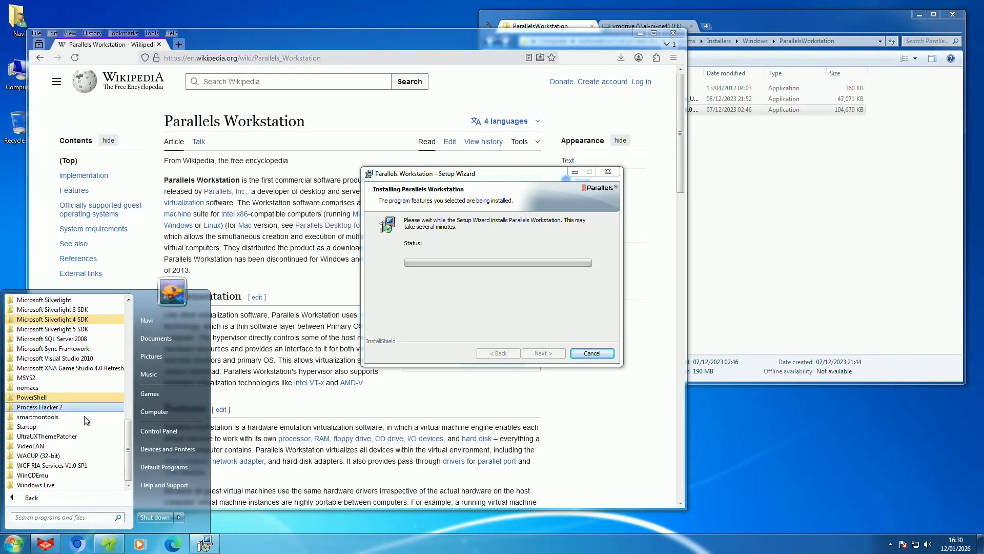
{"action": "scroll", "coordinate": [78, 479], "scroll_direction": "up", "scroll_amount": 2}
{"action": "scroll", "coordinate": [77, 475], "scroll_direction": "down", "scroll_amount": 2}
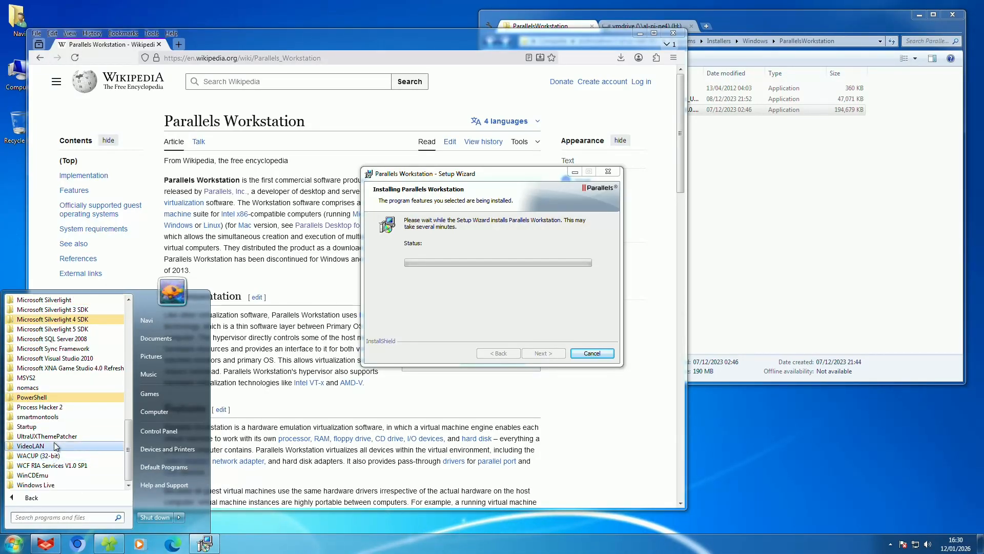
{"action": "scroll", "coordinate": [59, 441], "scroll_direction": "up", "scroll_amount": 2}
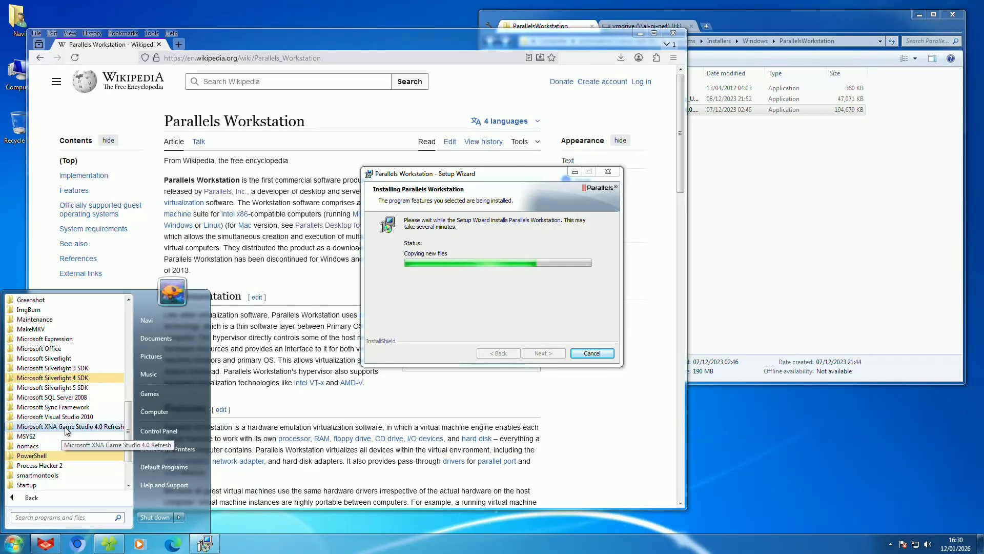
{"action": "scroll", "coordinate": [84, 432], "scroll_direction": "up", "scroll_amount": 2}
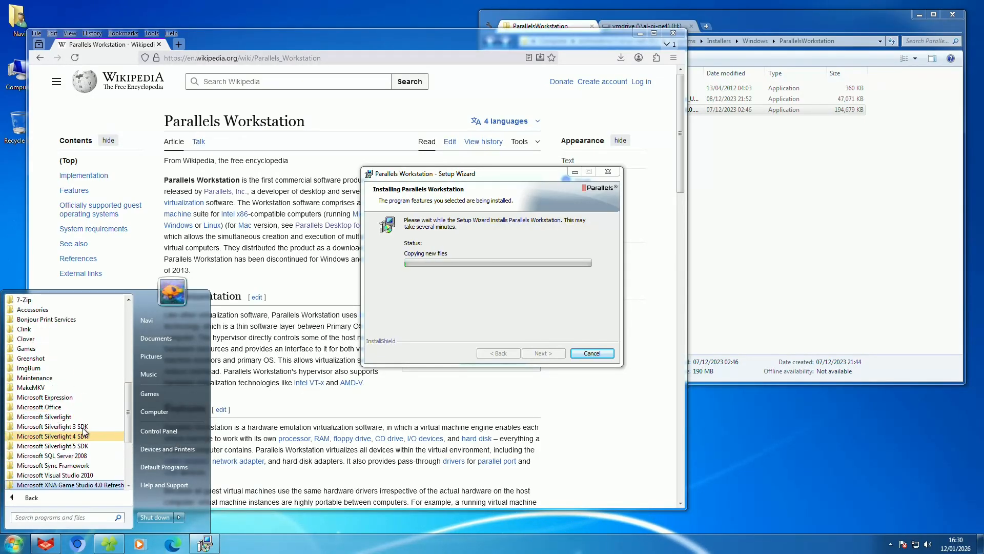
{"action": "left_click", "coordinate": [77, 397]}
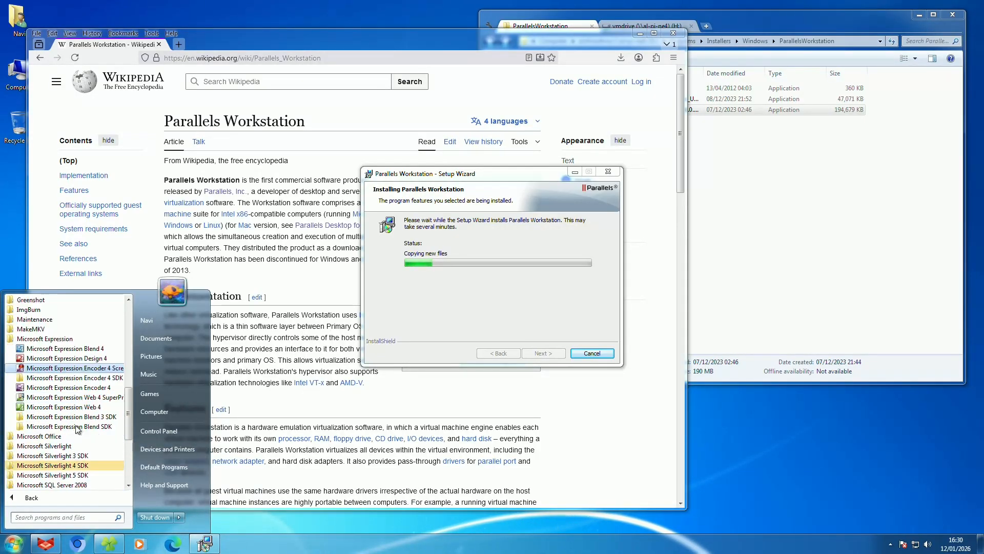
{"action": "left_click", "coordinate": [550, 204]}
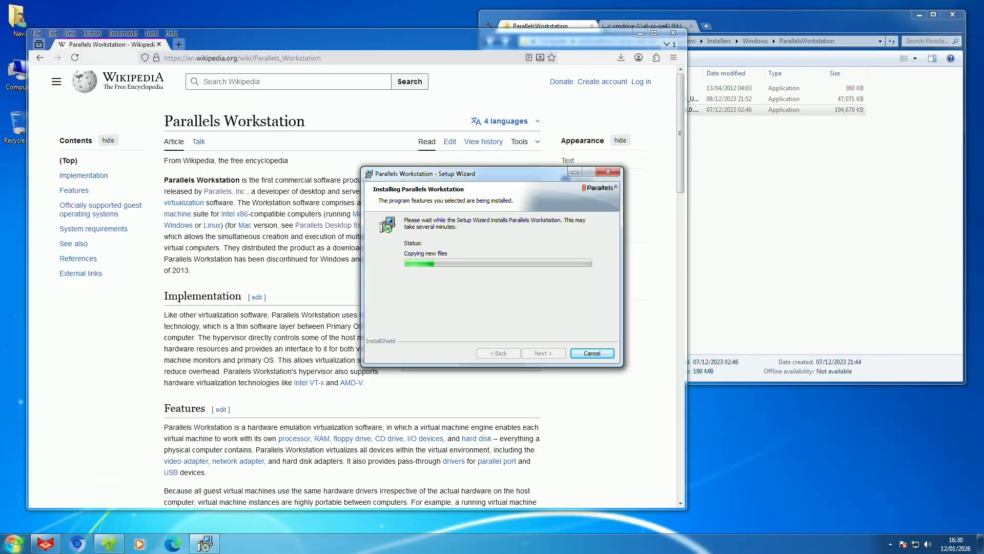
Step: Read the Wikipedia article's list of PC hardware that Parallels Workstation can virtualize, starting with the 64-bit processor entry
{"action": "left_click", "coordinate": [551, 202]}
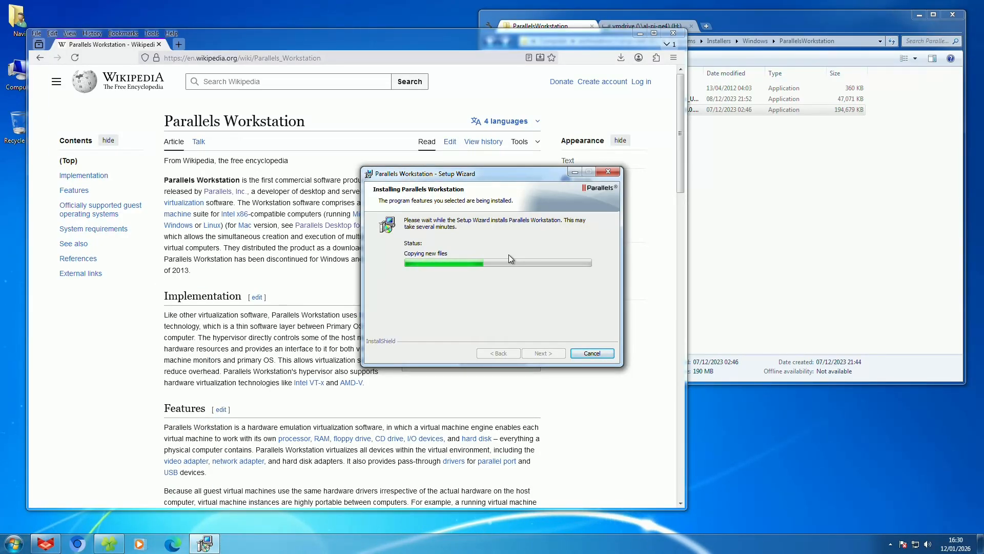
{"action": "left_click", "coordinate": [324, 318]}
{"action": "scroll", "coordinate": [291, 304], "scroll_direction": "down", "scroll_amount": 8}
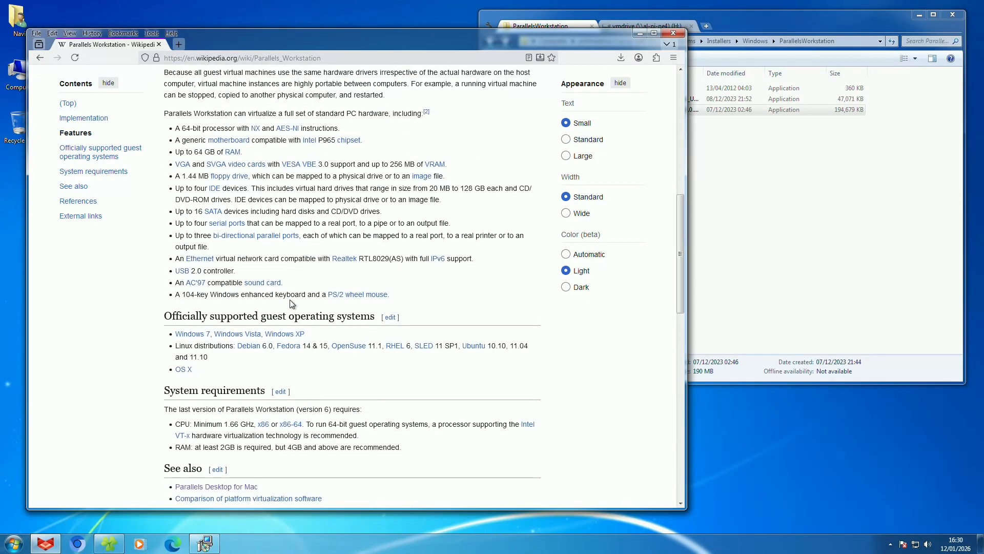
{"action": "left_click_drag", "start_coordinate": [187, 128], "coordinate": [352, 130]}
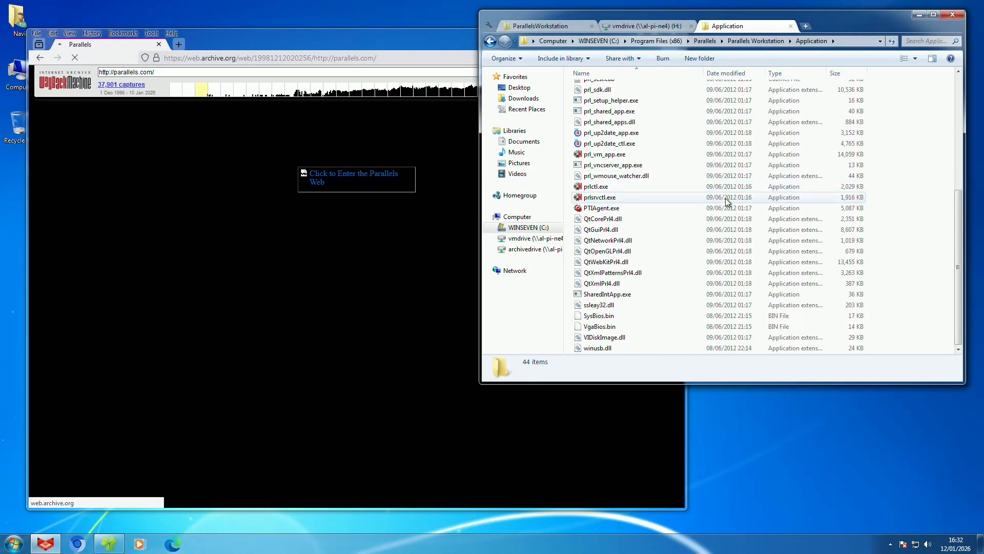
Step: Examine the installed program files in the Parallels Workstation Application folder, including the convert, disk, mount and VNC server executables
{"action": "scroll", "coordinate": [717, 205], "scroll_direction": "up", "scroll_amount": 6}
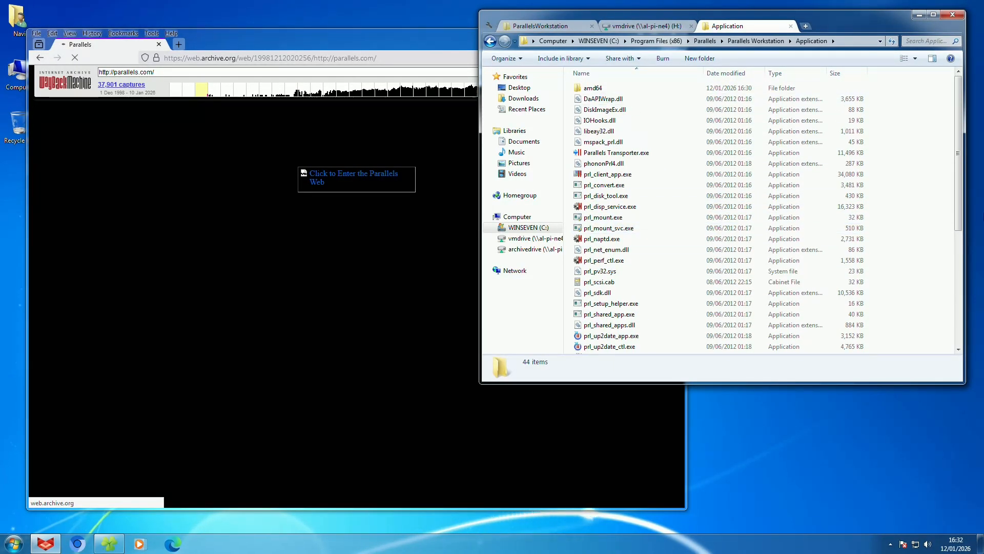
{"action": "left_click", "coordinate": [612, 186]}
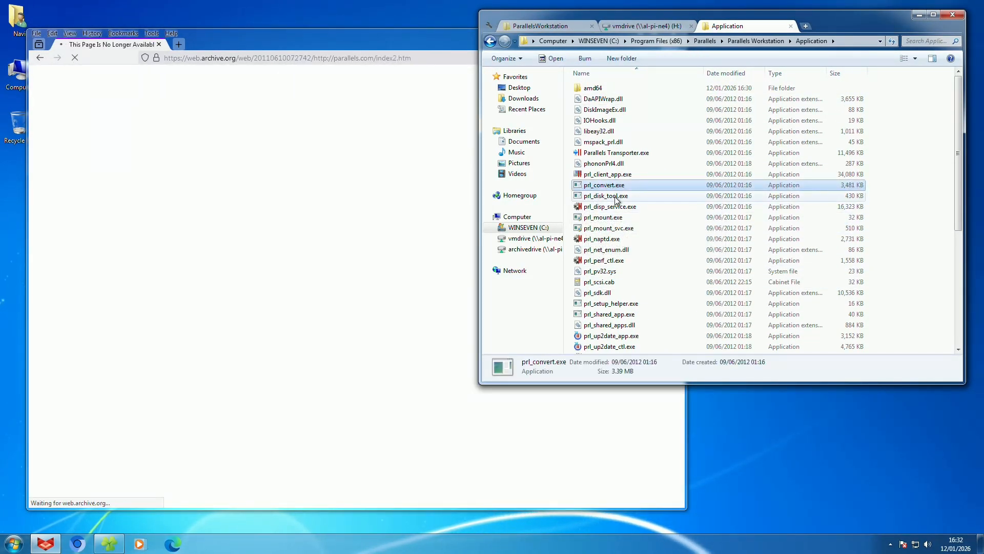
{"action": "left_click", "coordinate": [615, 196]}
{"action": "left_click", "coordinate": [614, 217]}
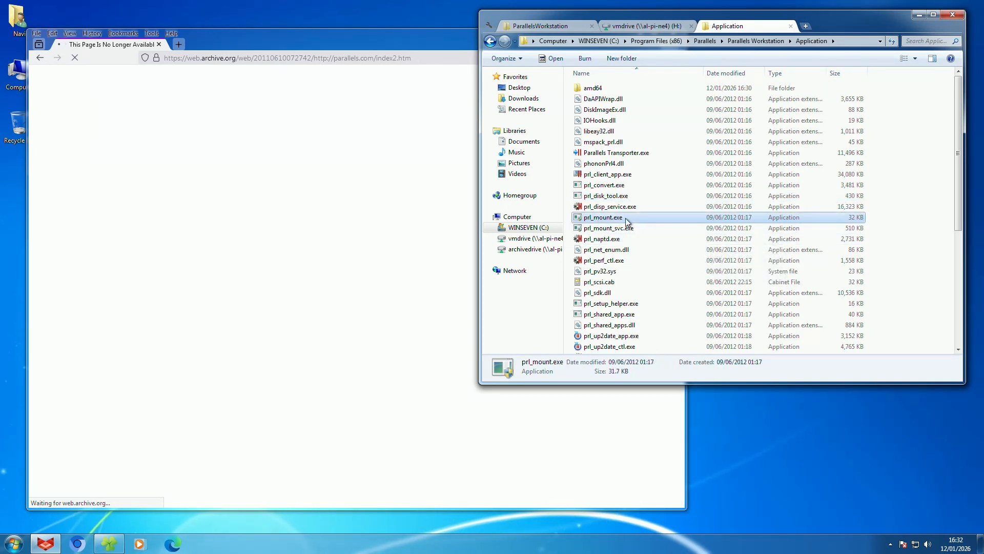
{"action": "left_click", "coordinate": [615, 229]}
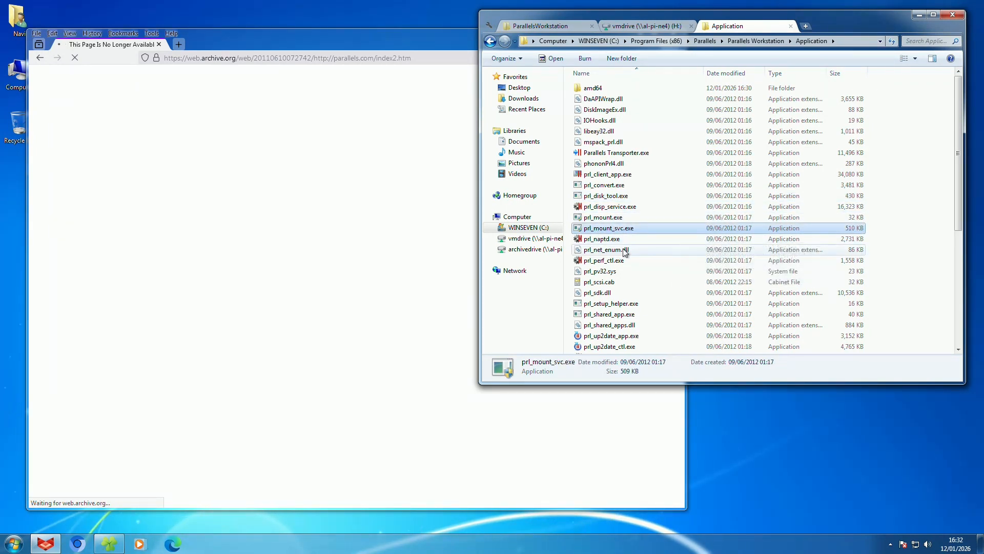
{"action": "left_click", "coordinate": [897, 226]}
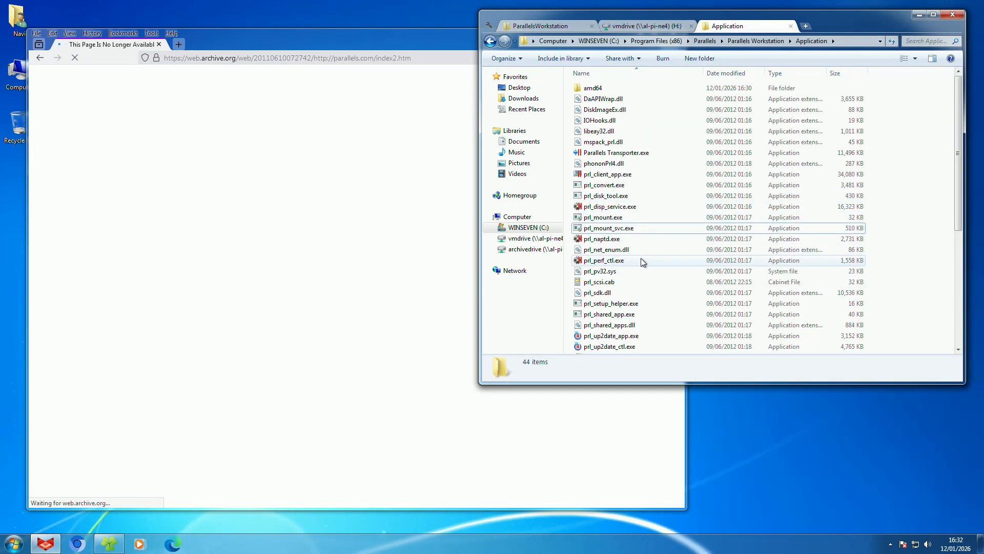
{"action": "scroll", "coordinate": [640, 257], "scroll_direction": "down", "scroll_amount": 5}
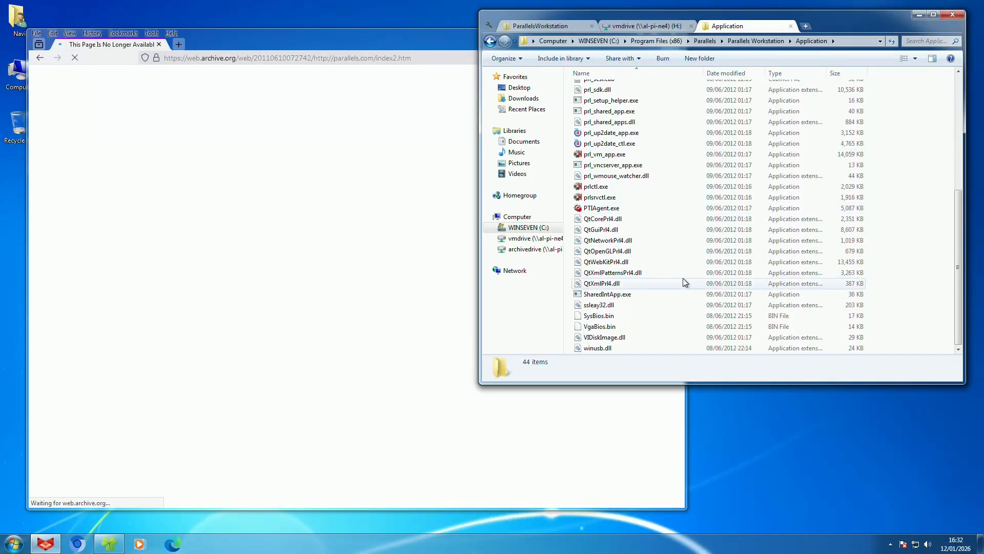
{"action": "scroll", "coordinate": [683, 278], "scroll_direction": "up", "scroll_amount": 1}
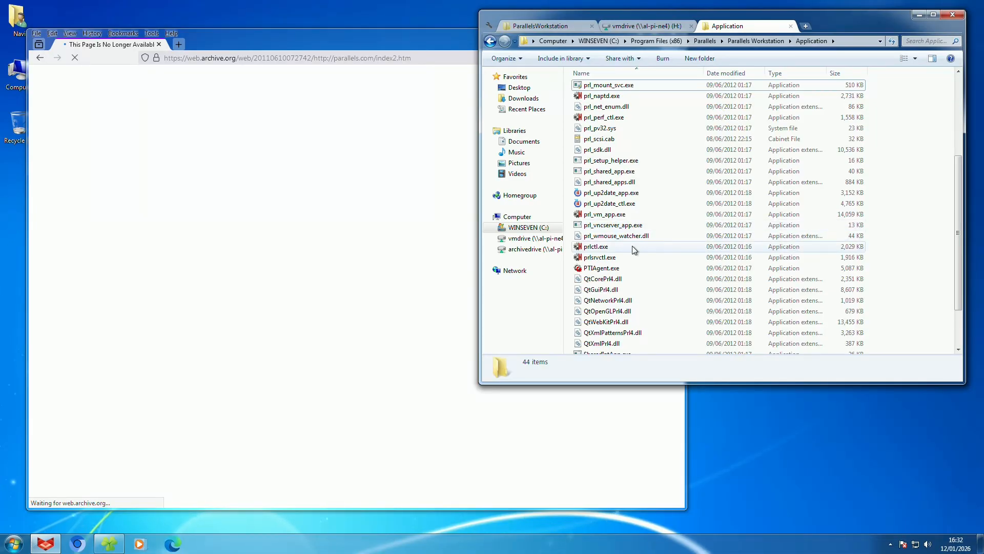
{"action": "left_click", "coordinate": [640, 226]}
{"action": "left_click", "coordinate": [914, 201]}
{"action": "scroll", "coordinate": [799, 236], "scroll_direction": "down", "scroll_amount": 2}
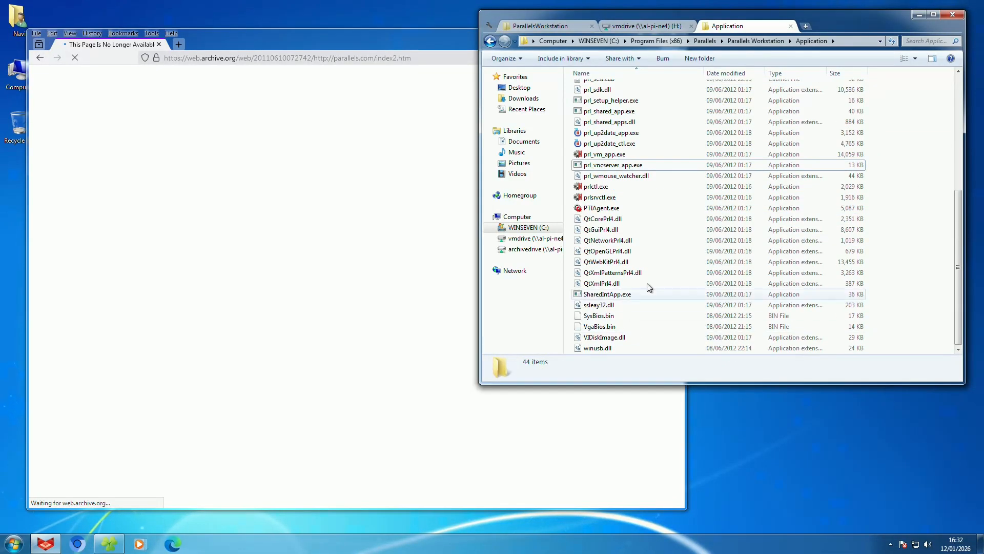
{"action": "scroll", "coordinate": [894, 265], "scroll_direction": "up", "scroll_amount": 7}
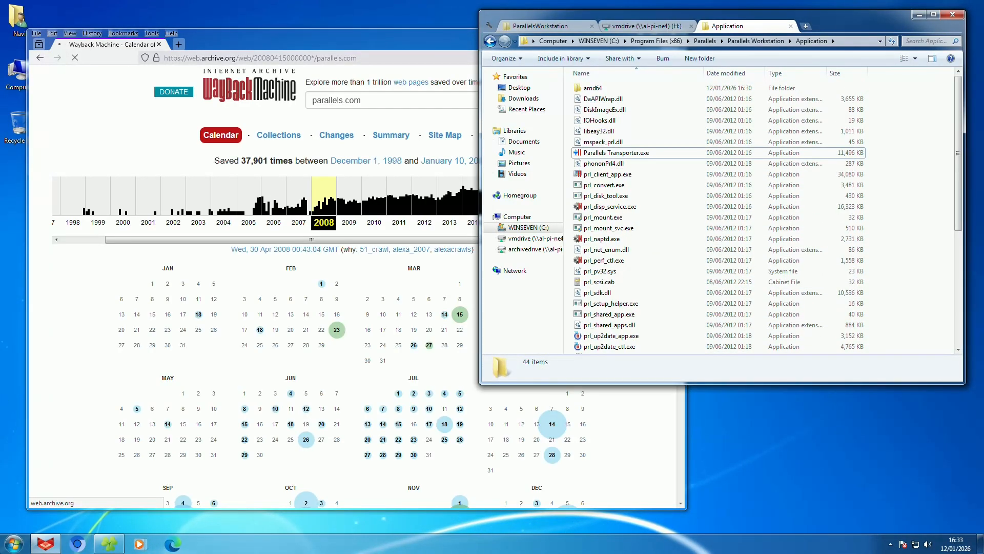
Step: Launch Parallels Workstation from the installed programs and choose to activate the product
{"action": "left_click", "coordinate": [14, 543]}
{"action": "left_click", "coordinate": [76, 495]}
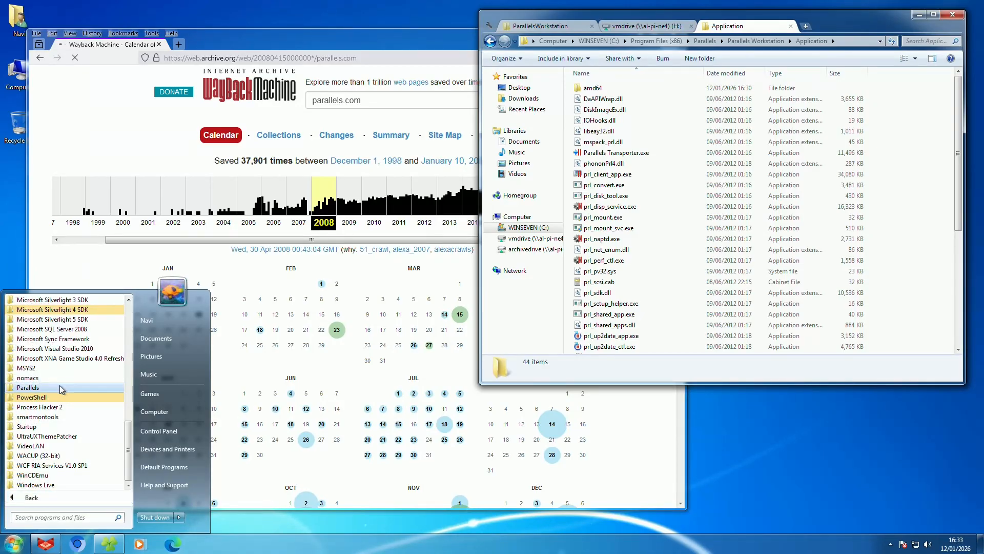
{"action": "left_click", "coordinate": [61, 389]}
{"action": "left_click", "coordinate": [62, 397]}
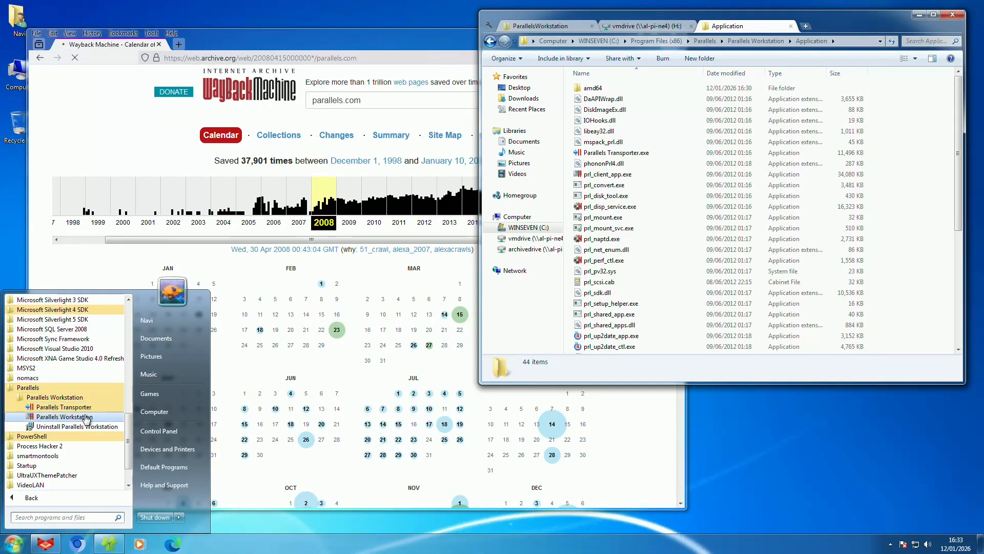
{"action": "left_click", "coordinate": [85, 416]}
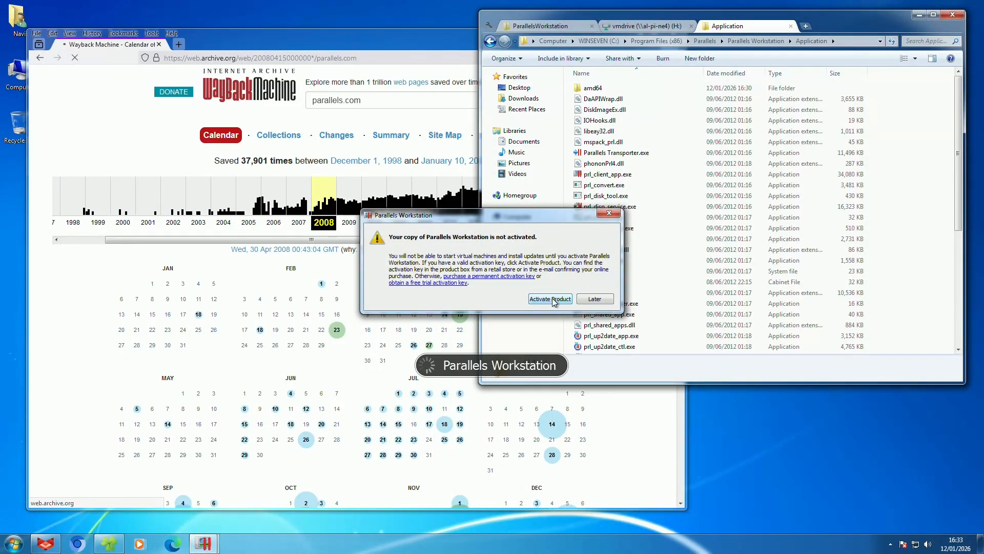
{"action": "left_click", "coordinate": [552, 299]}
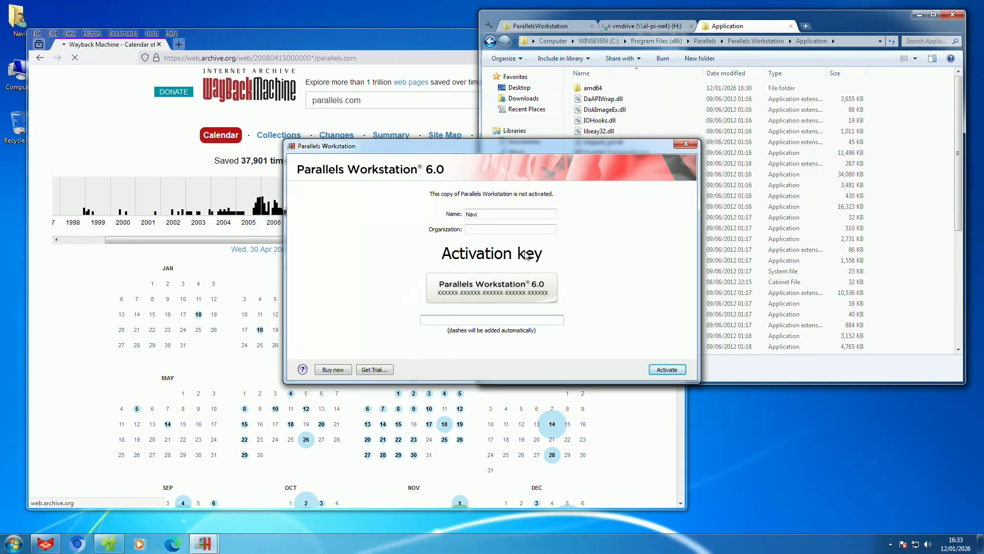
Step: Run keygen.exe from the ParallelsWorkstation installer folder, generate new serials, copy the Extreme serial number and close the generator
{"action": "left_click", "coordinate": [541, 25]}
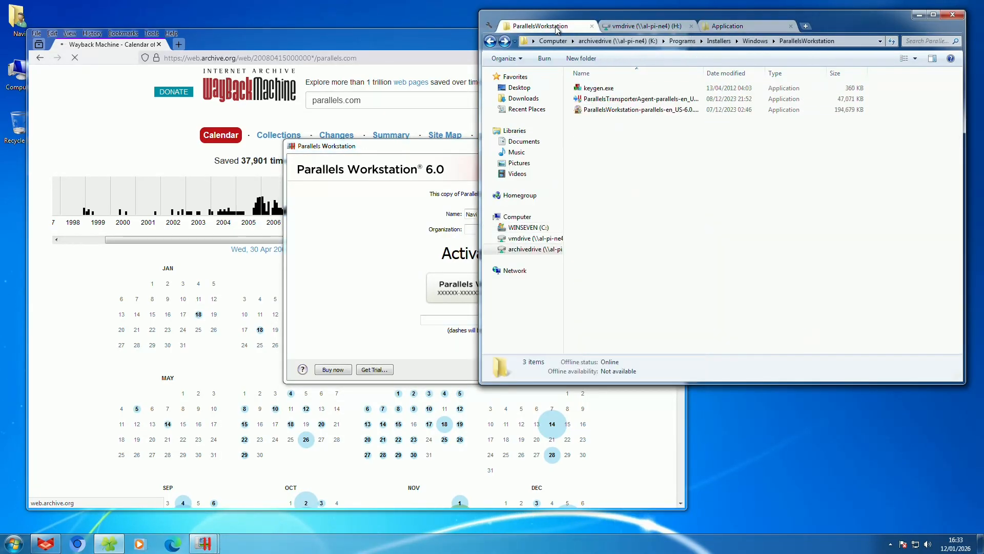
{"action": "double_click", "coordinate": [610, 88]}
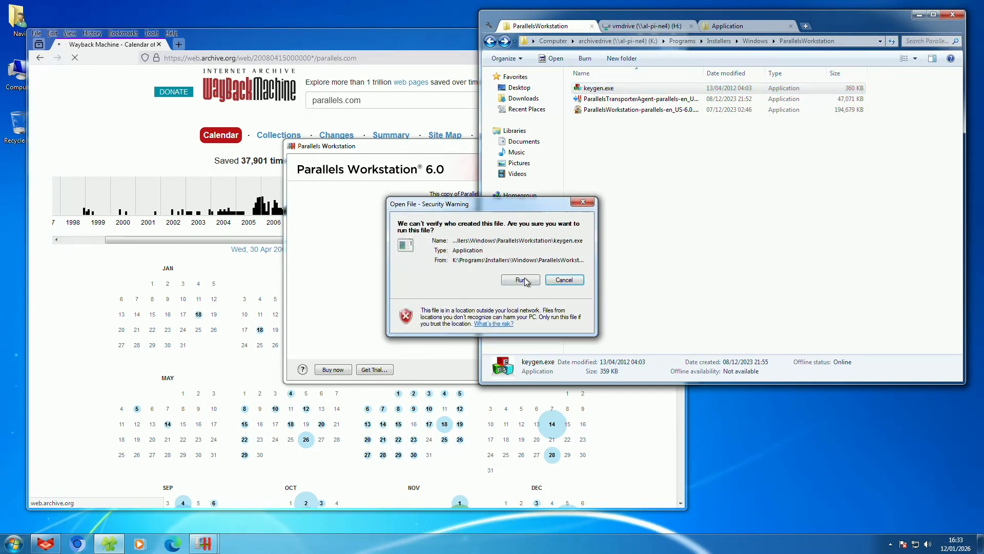
{"action": "left_click", "coordinate": [520, 280]}
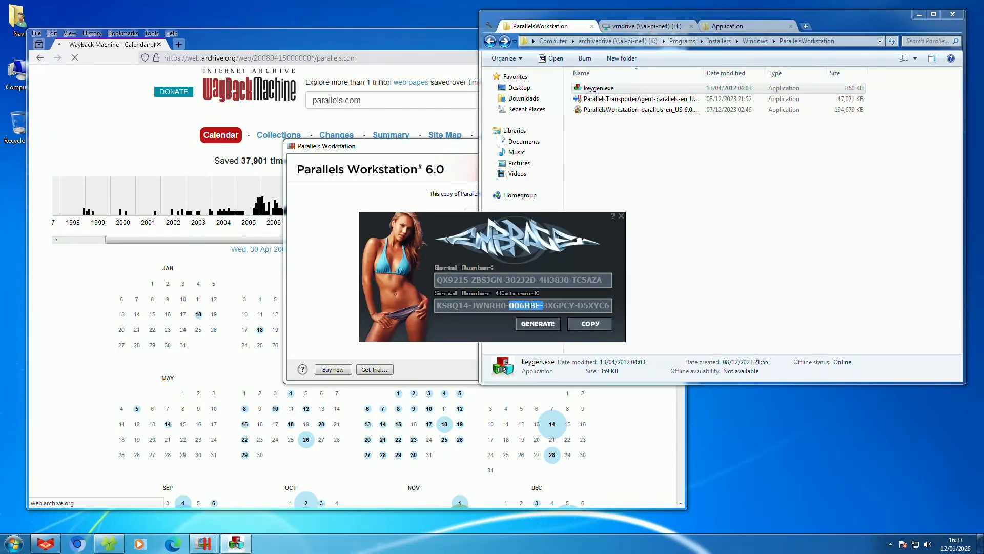
{"action": "left_click", "coordinate": [553, 322]}
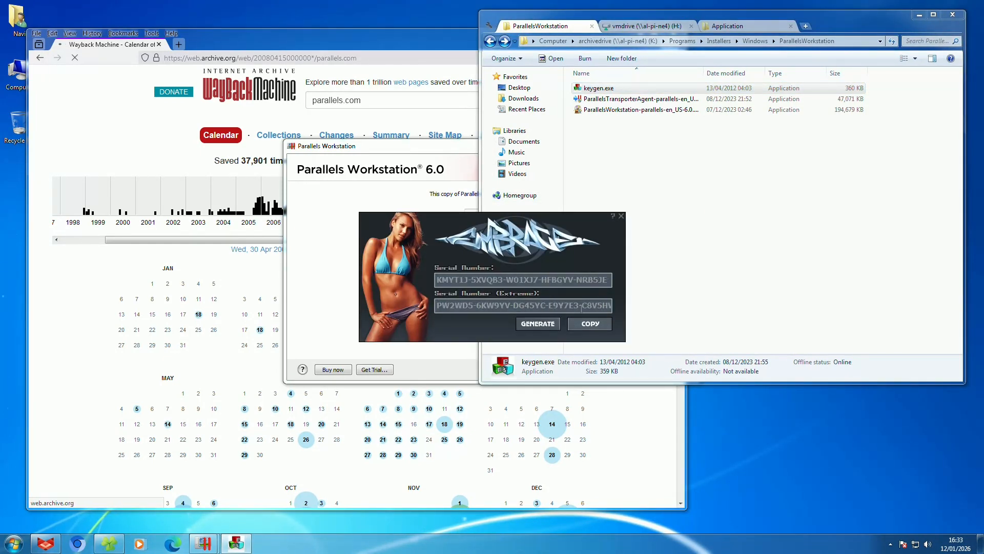
{"action": "left_click_drag", "start_coordinate": [609, 306], "coordinate": [403, 315]}
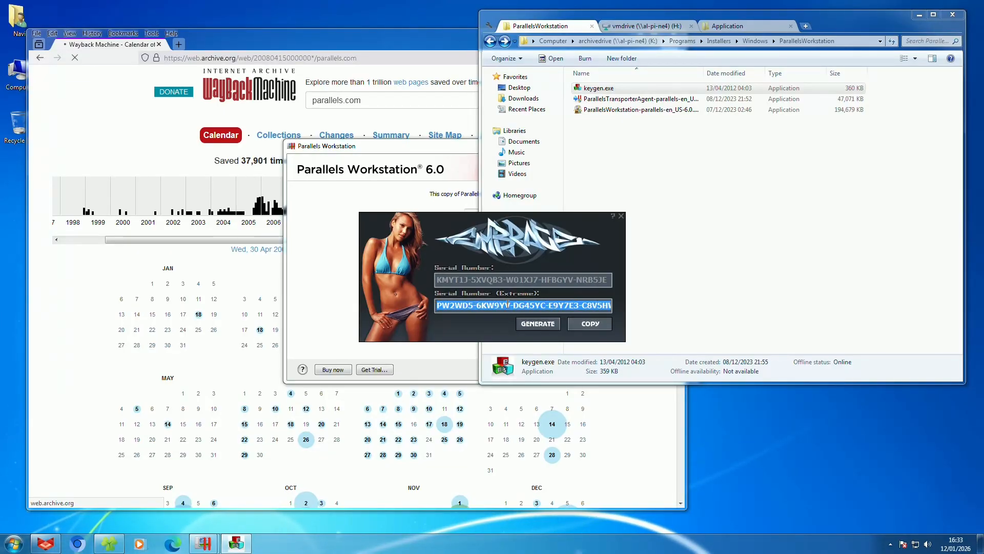
{"action": "left_click", "coordinate": [620, 218]}
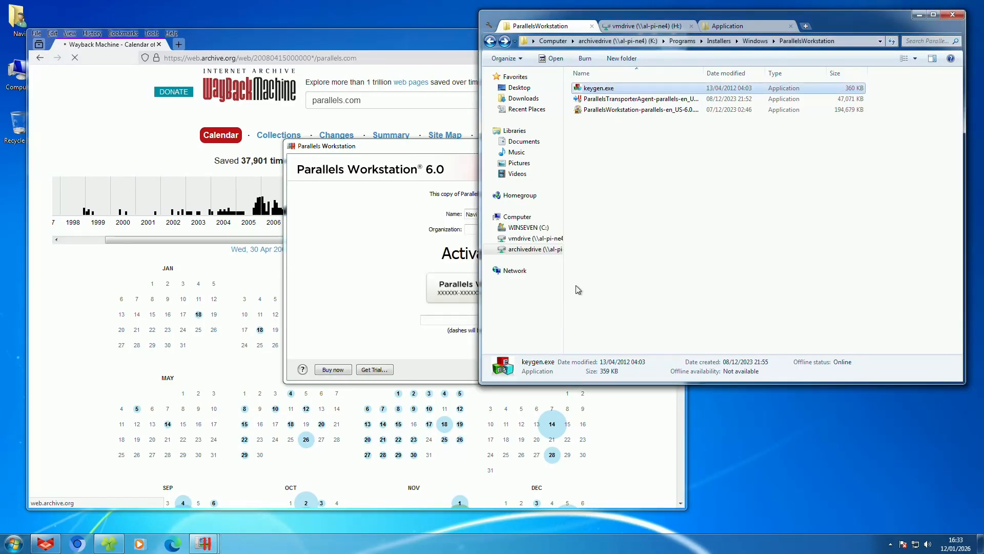
Step: Paste the activation key into the Parallels Workstation activation form and activate the product
{"action": "left_click", "coordinate": [474, 248]}
{"action": "key", "text": "ctrl+v"}
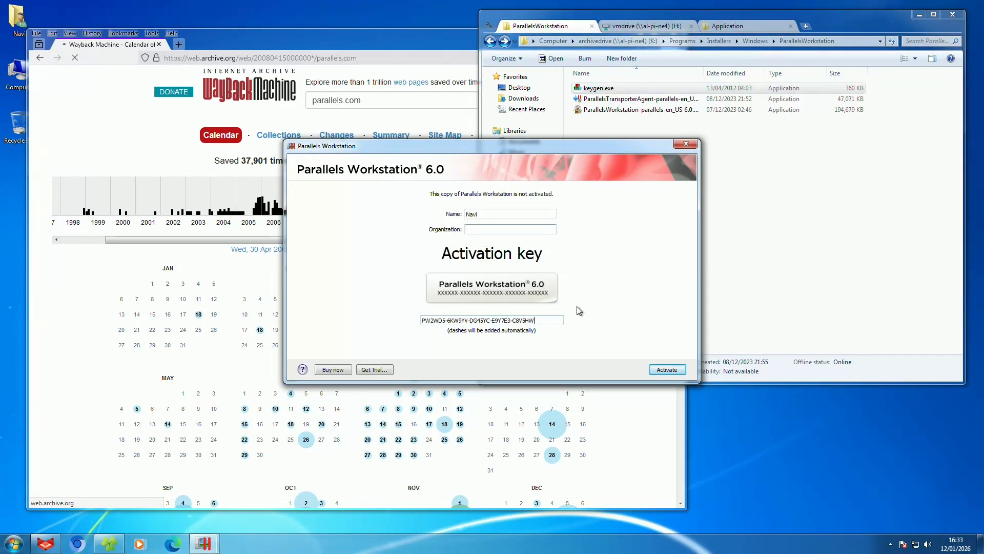
{"action": "left_click", "coordinate": [667, 370]}
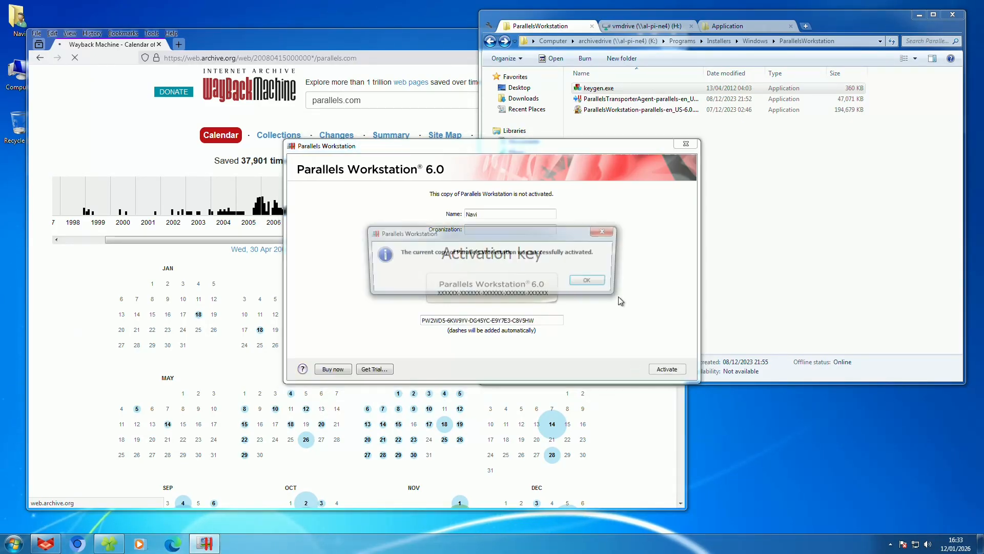
{"action": "left_click", "coordinate": [590, 281]}
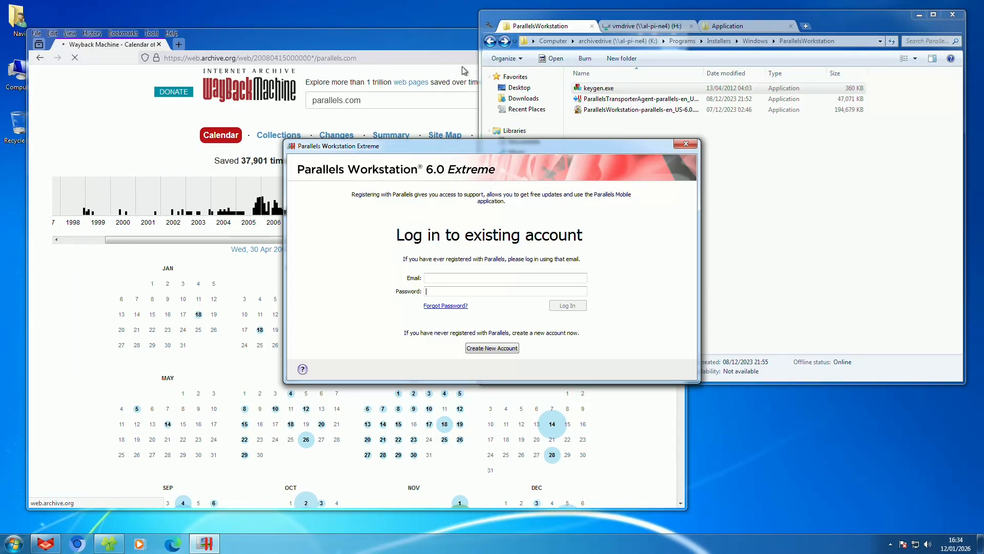
Step: Look through the 2008 Wayback Machine capture calendar for parallels.com
{"action": "left_click", "coordinate": [379, 51]}
{"action": "scroll", "coordinate": [451, 307], "scroll_direction": "down", "scroll_amount": 4}
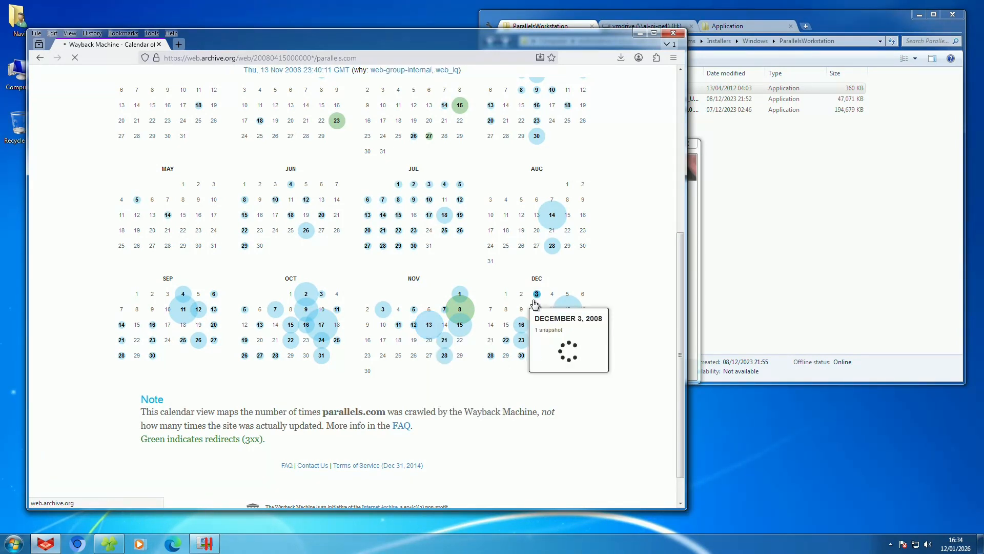
Step: Return to Parallels Workstation, dismiss the account login form and choose to register later
{"action": "left_click", "coordinate": [205, 542]}
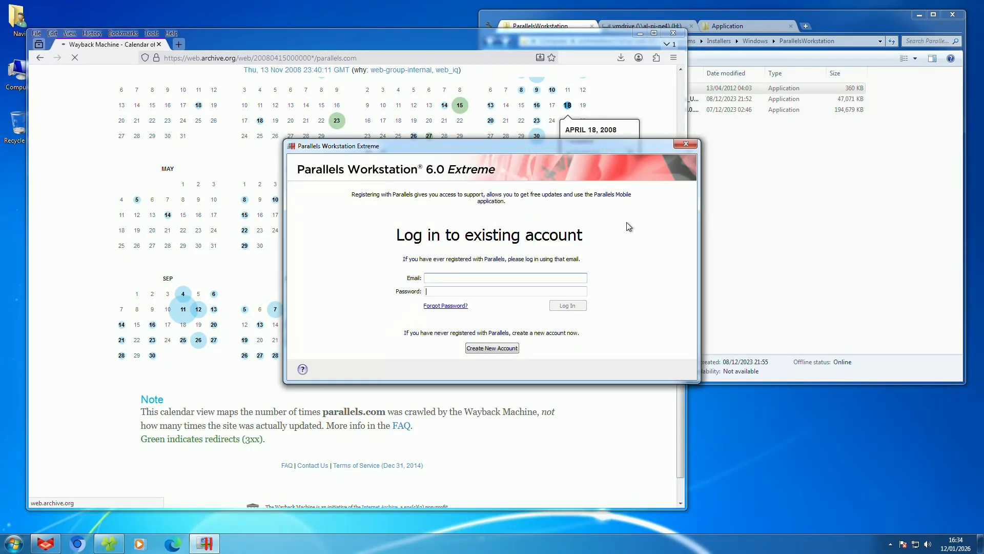
{"action": "left_click", "coordinate": [687, 144]}
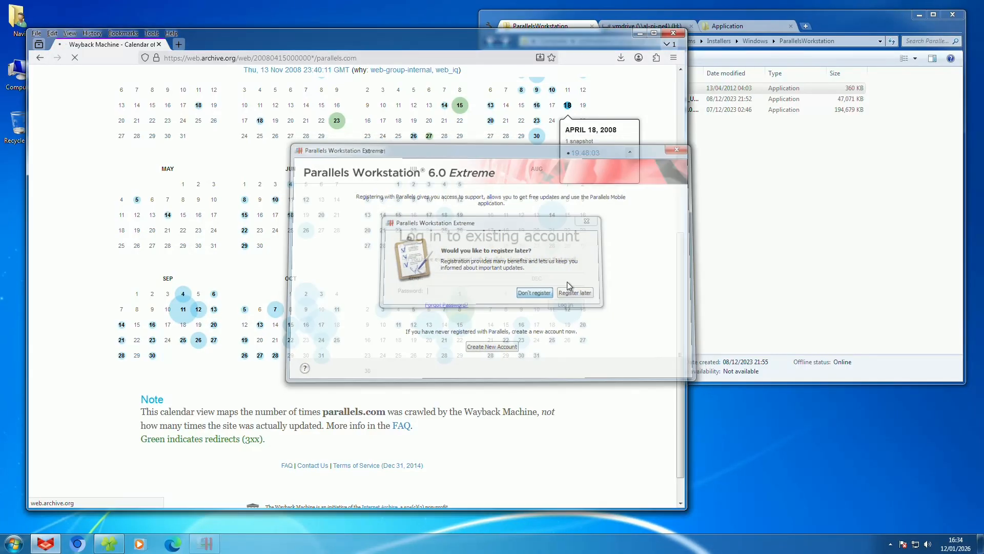
{"action": "left_click", "coordinate": [577, 294]}
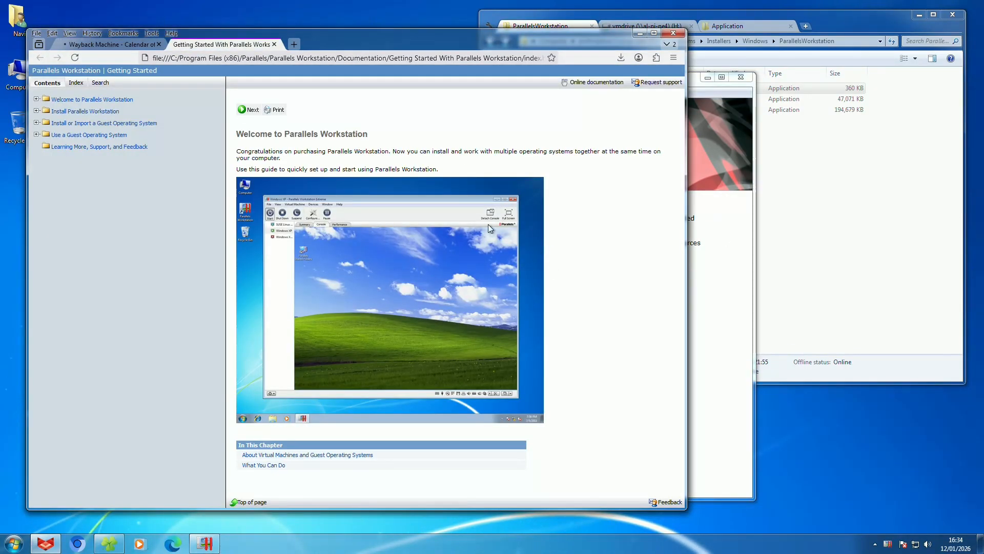
Step: Read the welcome page of the Getting Started guide and expand its Welcome to Parallels Workstation chapter
{"action": "left_click_drag", "start_coordinate": [269, 134], "coordinate": [486, 155]}
{"action": "left_click", "coordinate": [486, 156]}
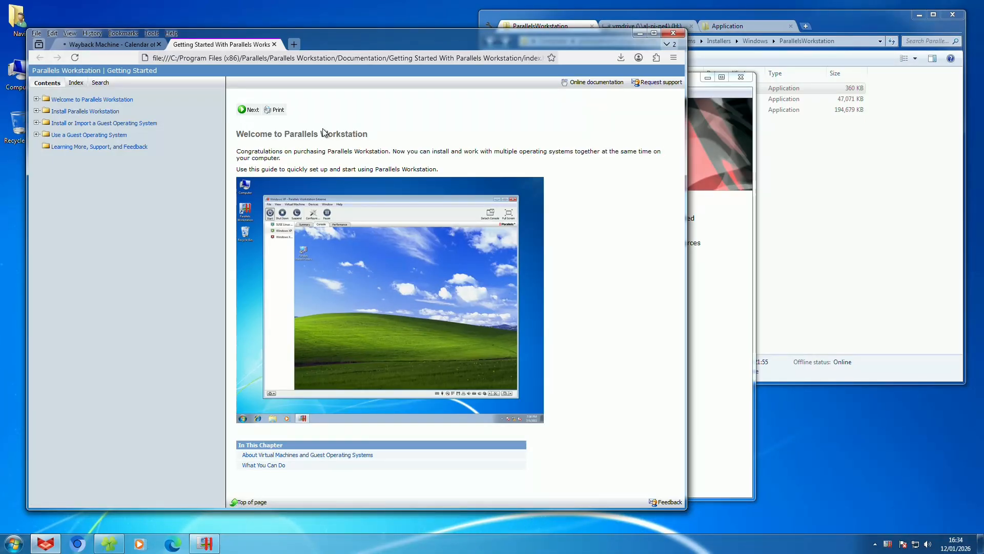
{"action": "left_click", "coordinate": [37, 99]}
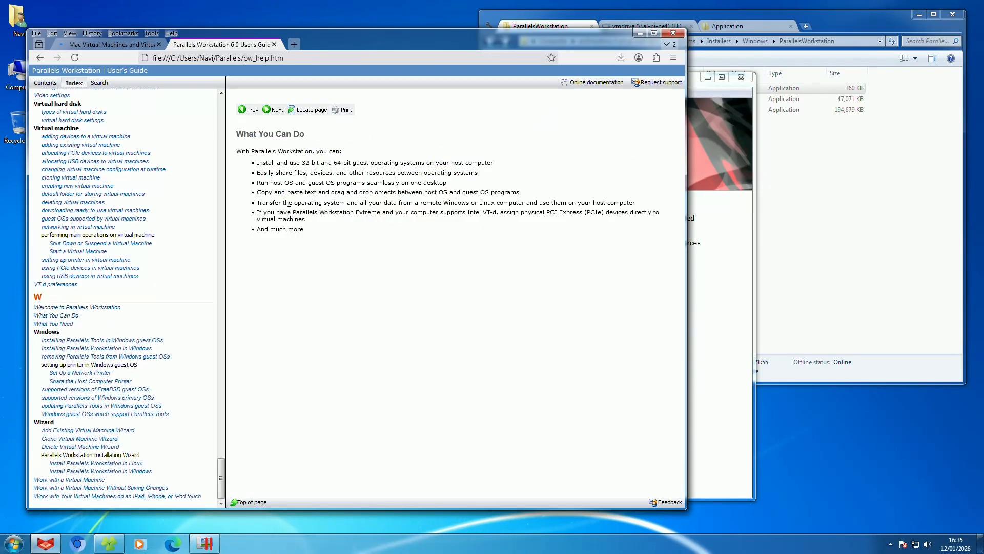
Step: Read the What You Can Do page of the User's Guide, focusing on assigning PCI Express devices in Parallels Workstation Extreme
{"action": "left_click_drag", "start_coordinate": [289, 210], "coordinate": [264, 216]}
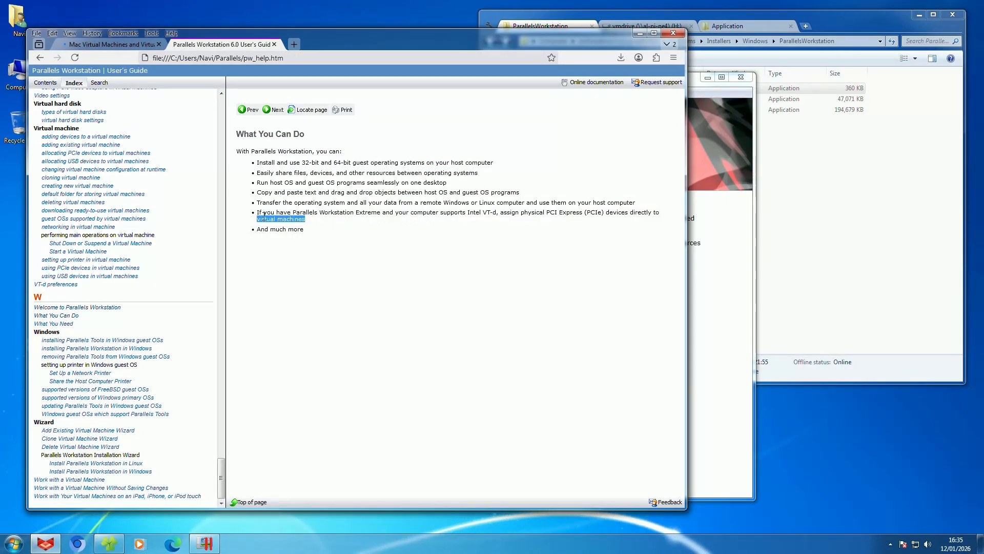
{"action": "left_click", "coordinate": [565, 235]}
{"action": "left_click_drag", "start_coordinate": [492, 214], "coordinate": [589, 223]}
{"action": "left_click", "coordinate": [593, 222]}
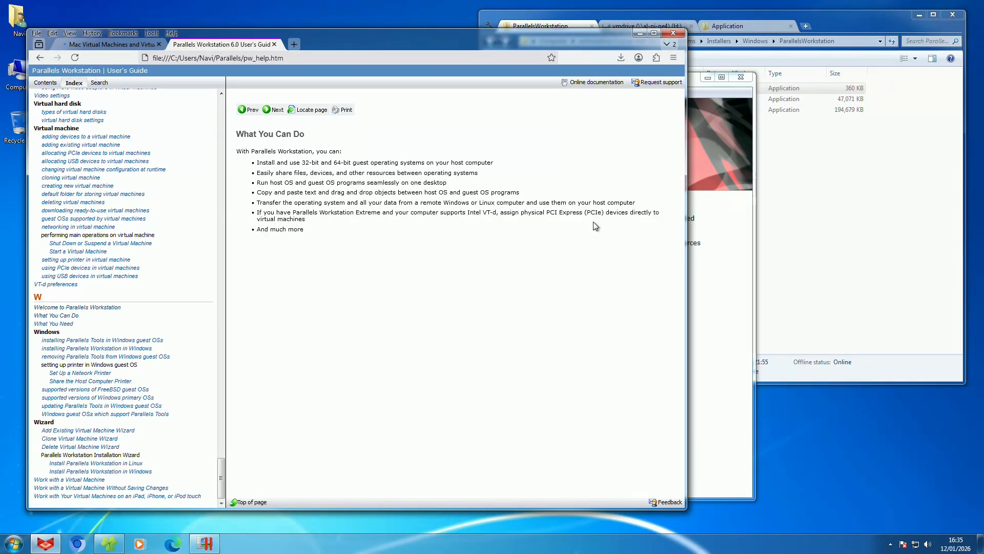
{"action": "left_click_drag", "start_coordinate": [357, 216], "coordinate": [343, 213]}
{"action": "left_click", "coordinate": [283, 207]}
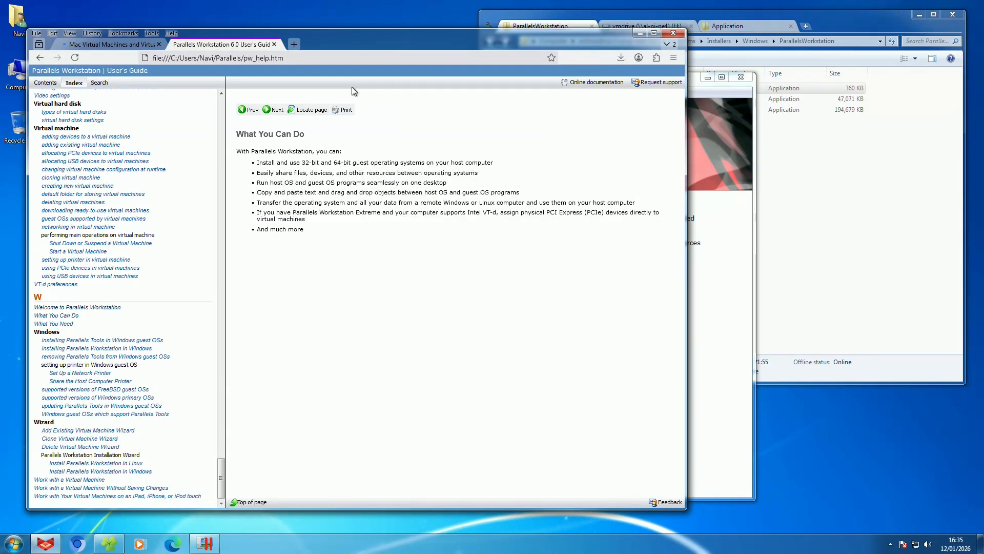
Step: Close the User's Guide and read through the archived 13 November 2008 Parallels homepage
{"action": "key", "text": "ctrl+w"}
{"action": "scroll", "coordinate": [382, 260], "scroll_direction": "down", "scroll_amount": 8}
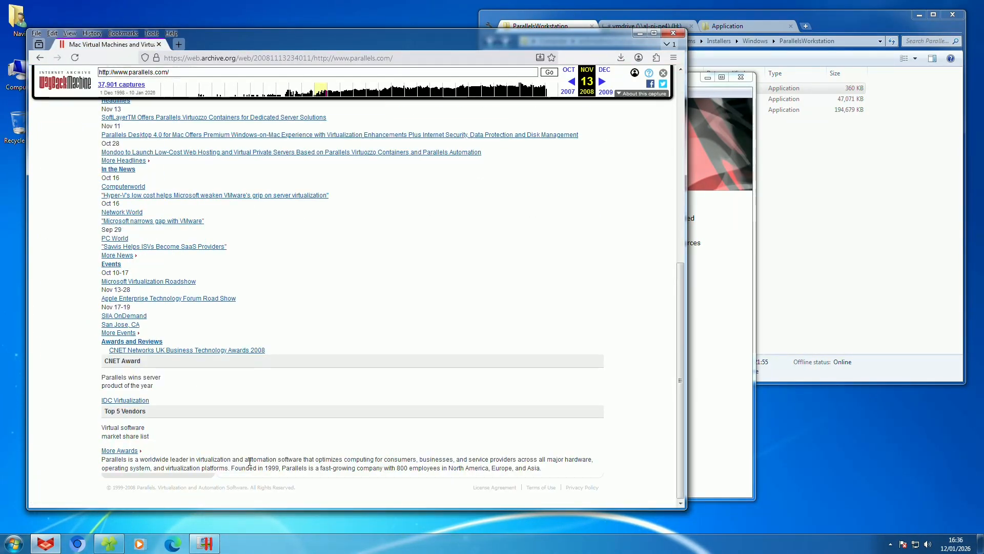
Step: Read the company description at the end of the archived Parallels homepage and open its Desktop Virtualization page
{"action": "left_click_drag", "start_coordinate": [248, 459], "coordinate": [140, 460]}
{"action": "left_click", "coordinate": [546, 470]}
{"action": "left_click", "coordinate": [231, 435]}
{"action": "scroll", "coordinate": [232, 435], "scroll_direction": "up", "scroll_amount": 5}
{"action": "scroll", "coordinate": [238, 437], "scroll_direction": "up", "scroll_amount": 3}
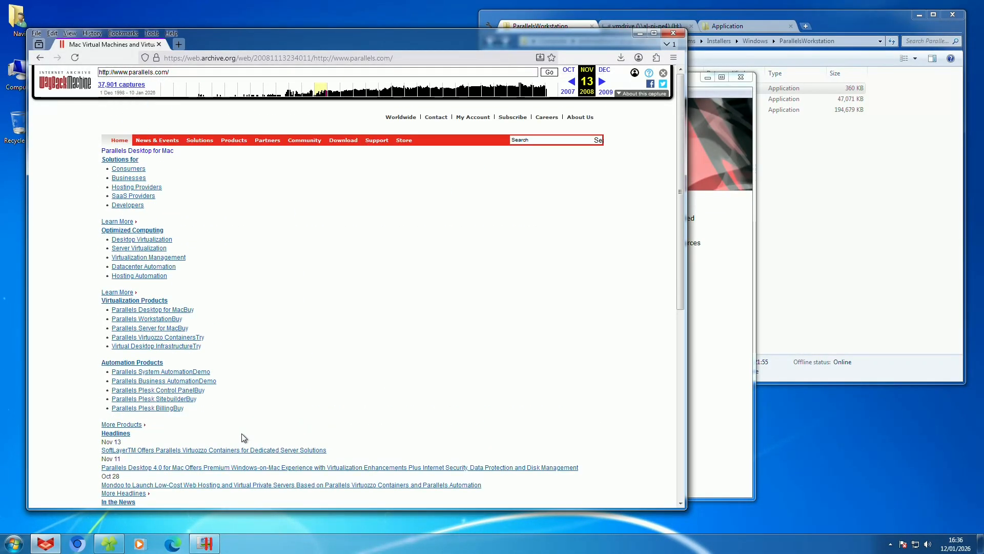
{"action": "left_click", "coordinate": [144, 241]}
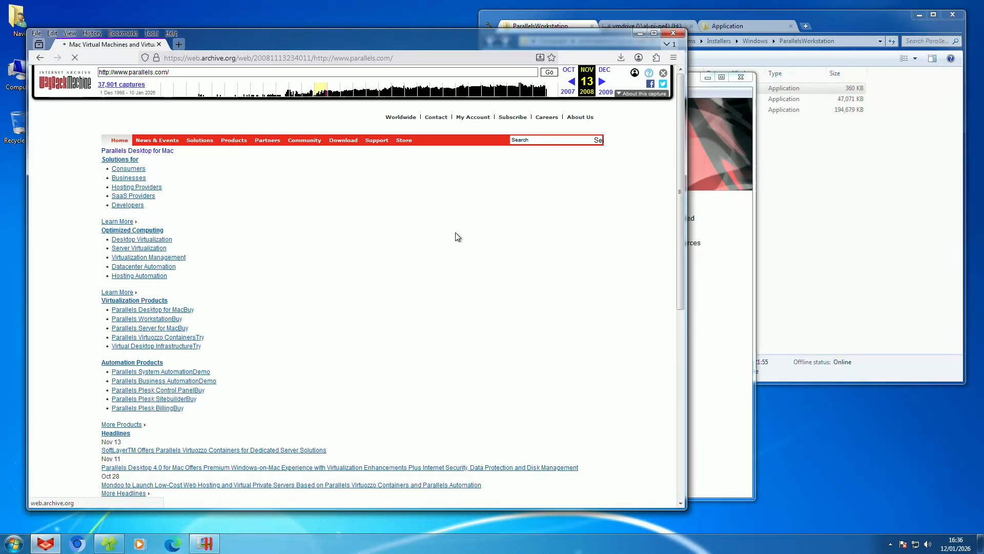
Step: Return to Parallels Workstation and check the Intel VT-d status in its preferences
{"action": "left_click", "coordinate": [861, 184]}
{"action": "left_click", "coordinate": [710, 419]}
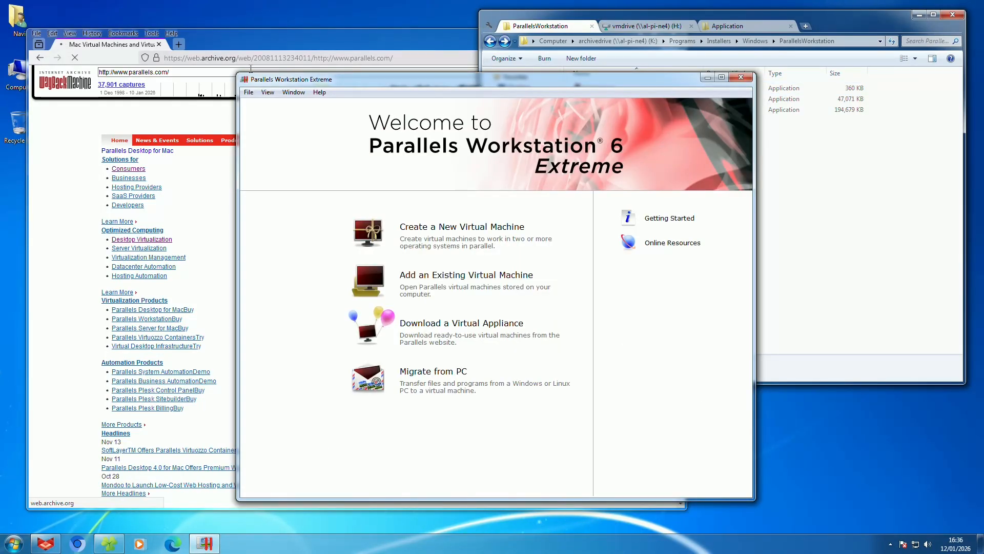
{"action": "left_click", "coordinate": [294, 92]}
{"action": "mouse_move", "coordinate": [250, 92]}
{"action": "left_click", "coordinate": [277, 163]}
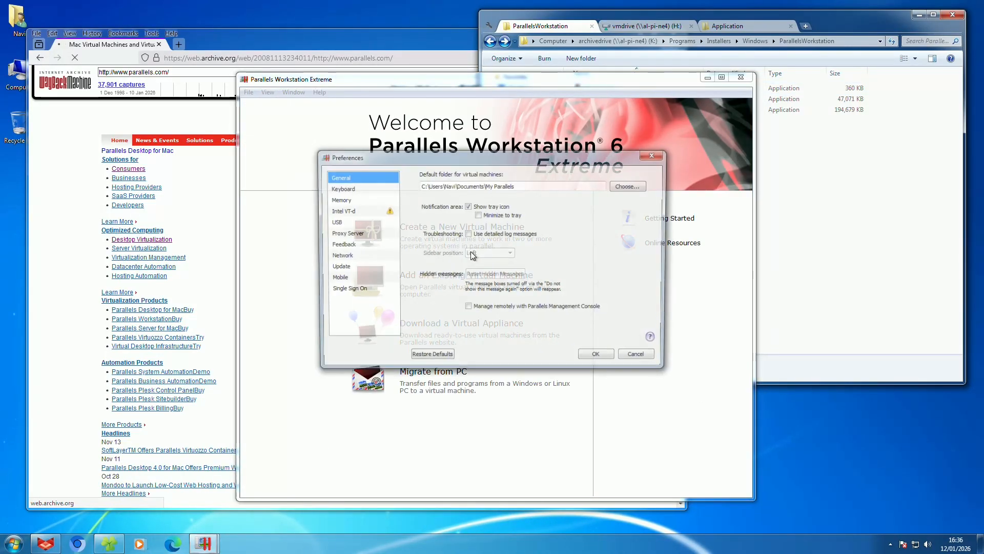
{"action": "left_click", "coordinate": [356, 212]}
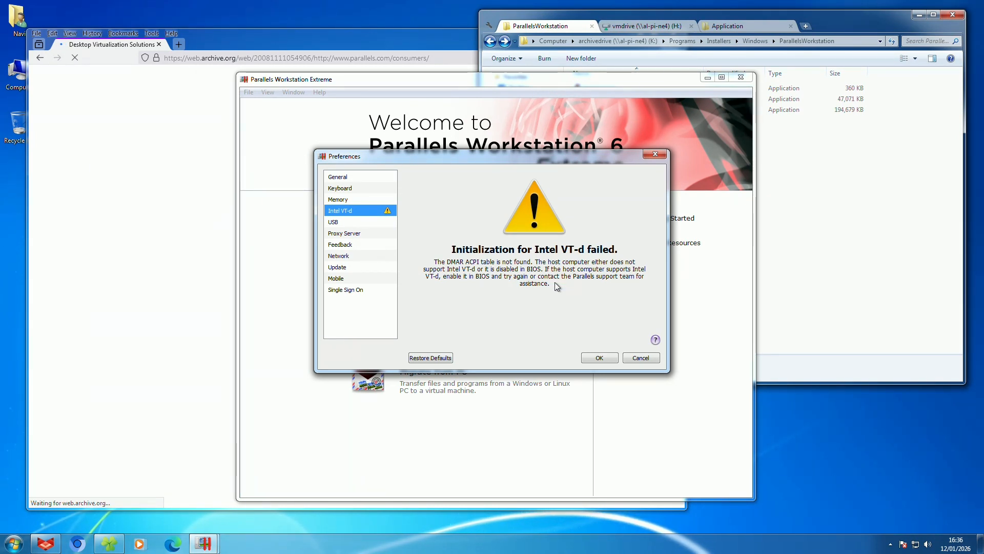
Step: Review the Keyboard, Memory, Intel VT-d and General preferences, including the default folder for virtual machines
{"action": "left_click", "coordinate": [373, 188]}
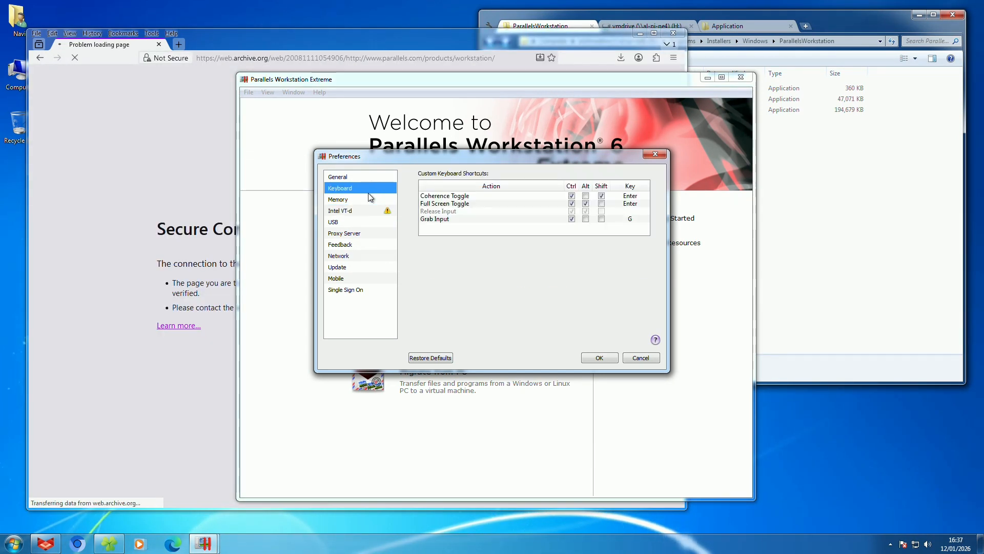
{"action": "left_click", "coordinate": [371, 199]}
{"action": "left_click", "coordinate": [369, 209]}
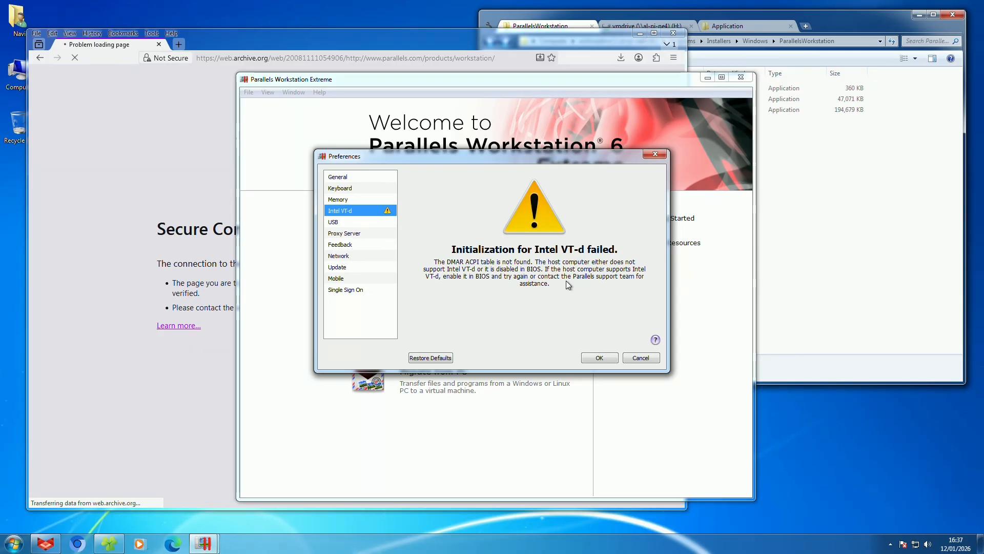
{"action": "left_click", "coordinate": [338, 199]}
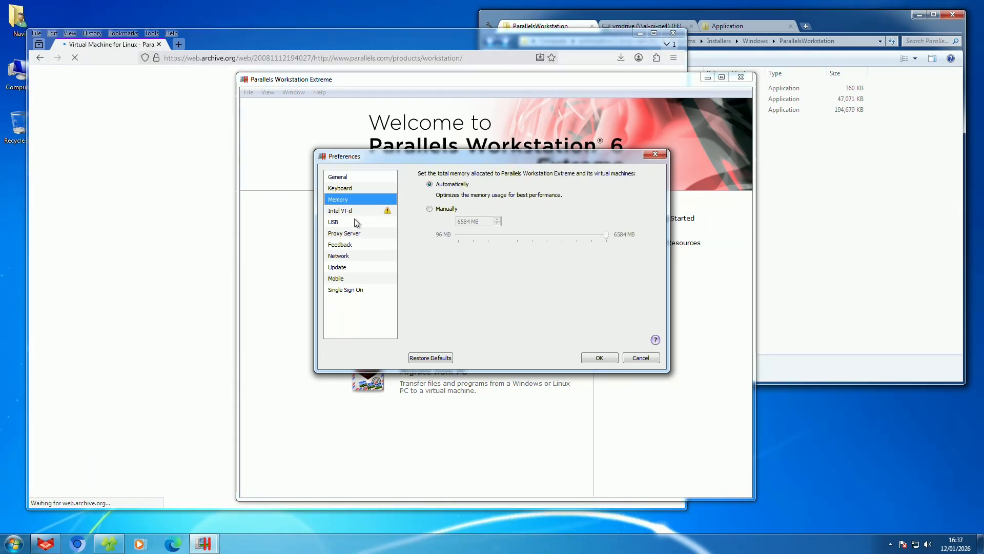
{"action": "left_click", "coordinate": [352, 188]}
{"action": "left_click", "coordinate": [352, 178]}
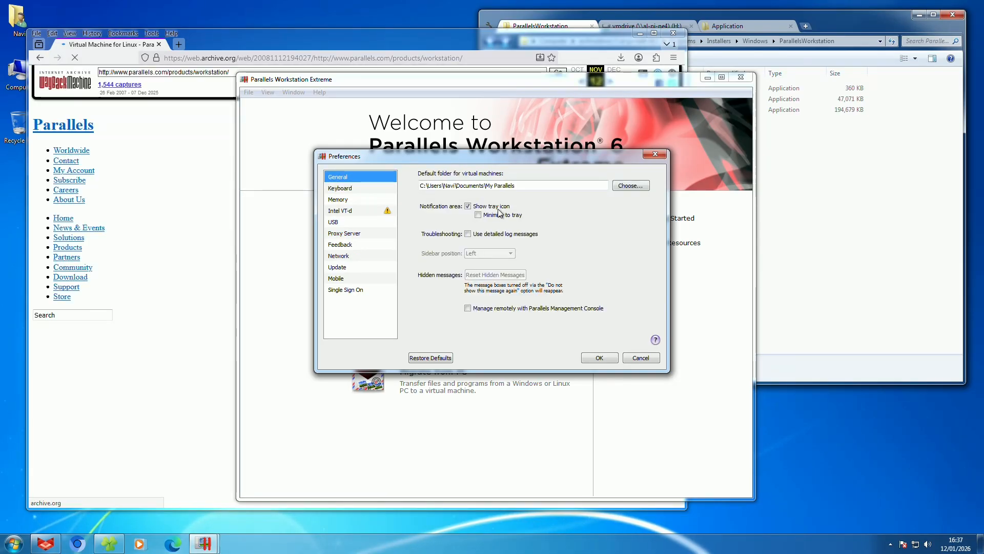
{"action": "left_click_drag", "start_coordinate": [603, 185], "coordinate": [519, 215]}
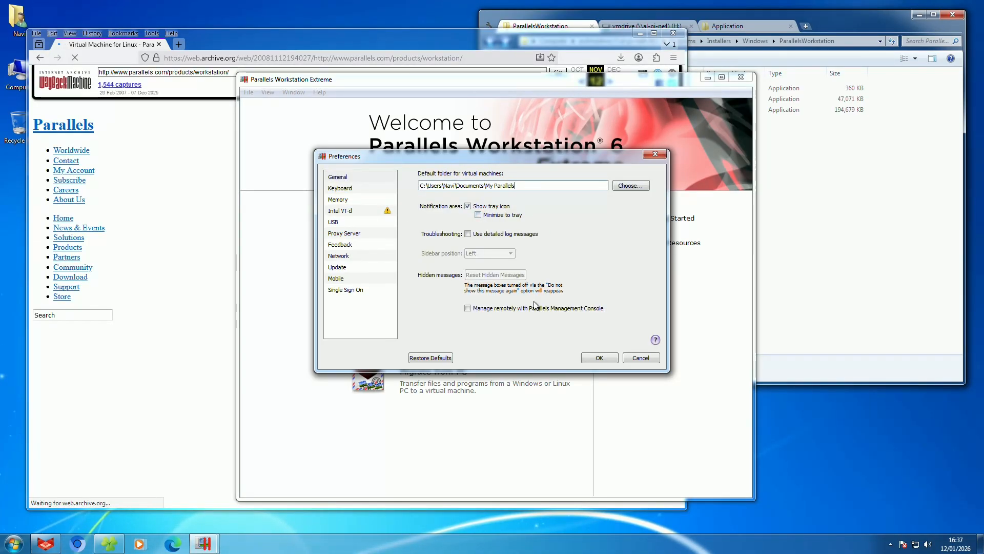
Step: Look through the USB, Proxy Server, Feedback, Network and Update preferences, checking the virtual network adapters, and accept the dialog
{"action": "left_click", "coordinate": [354, 211]}
{"action": "left_click", "coordinate": [355, 222]}
{"action": "left_click", "coordinate": [357, 234]}
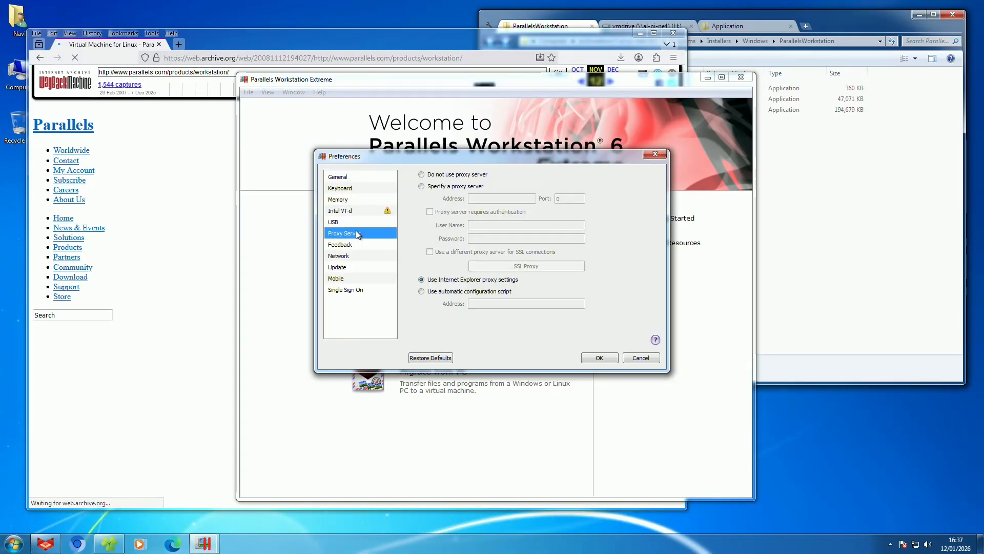
{"action": "left_click", "coordinate": [361, 244]}
{"action": "left_click", "coordinate": [362, 255]}
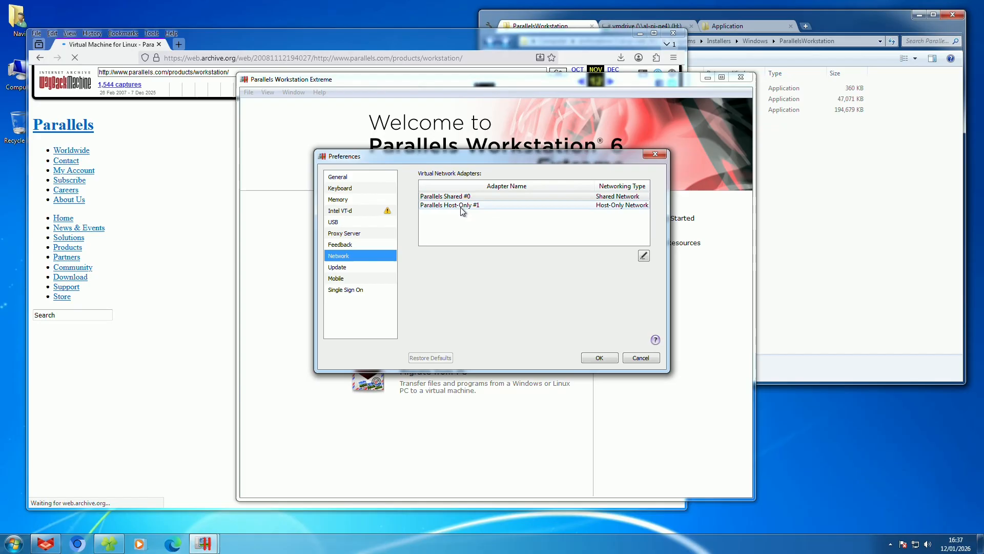
{"action": "left_click", "coordinate": [363, 267]}
{"action": "left_click", "coordinate": [360, 256]}
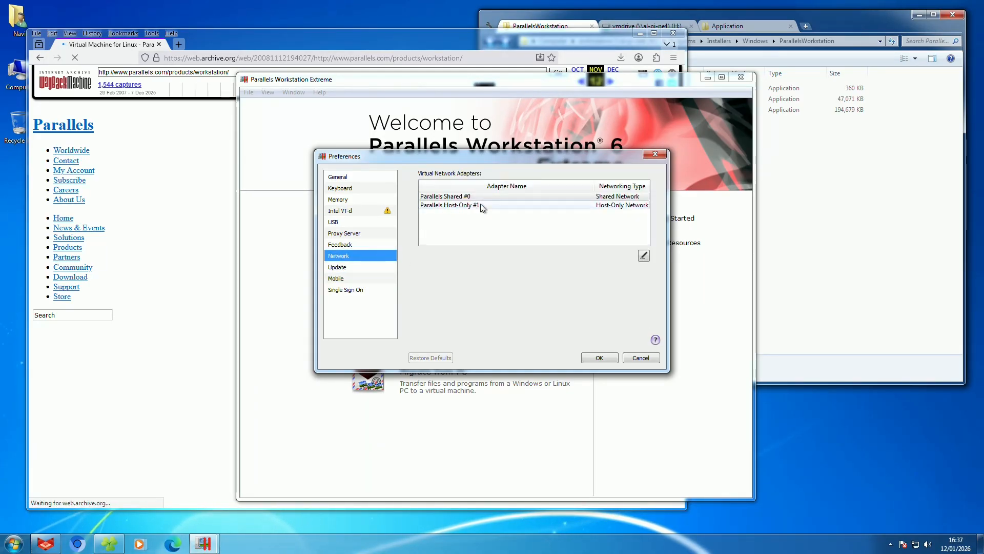
{"action": "left_click", "coordinate": [454, 197]}
{"action": "left_click", "coordinate": [387, 178]}
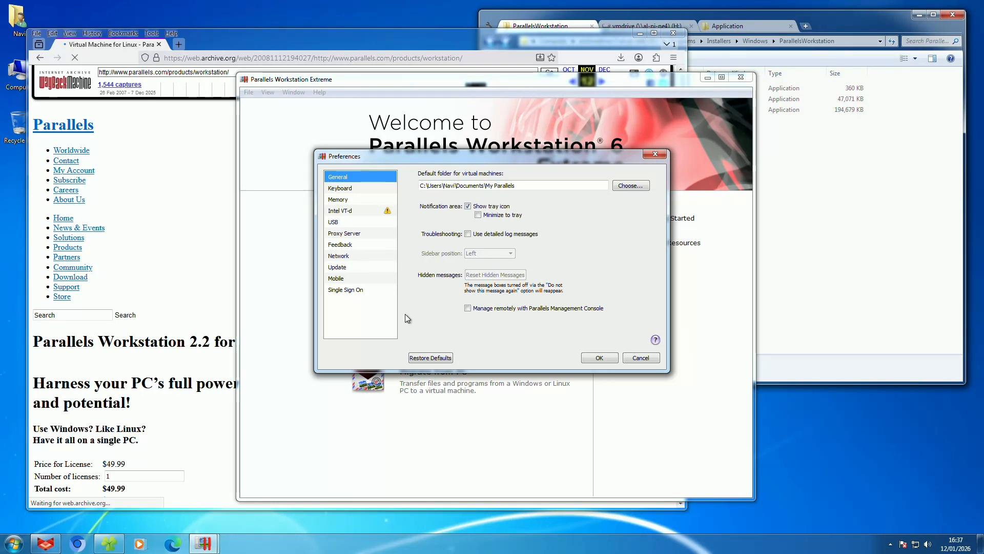
{"action": "left_click", "coordinate": [598, 358]}
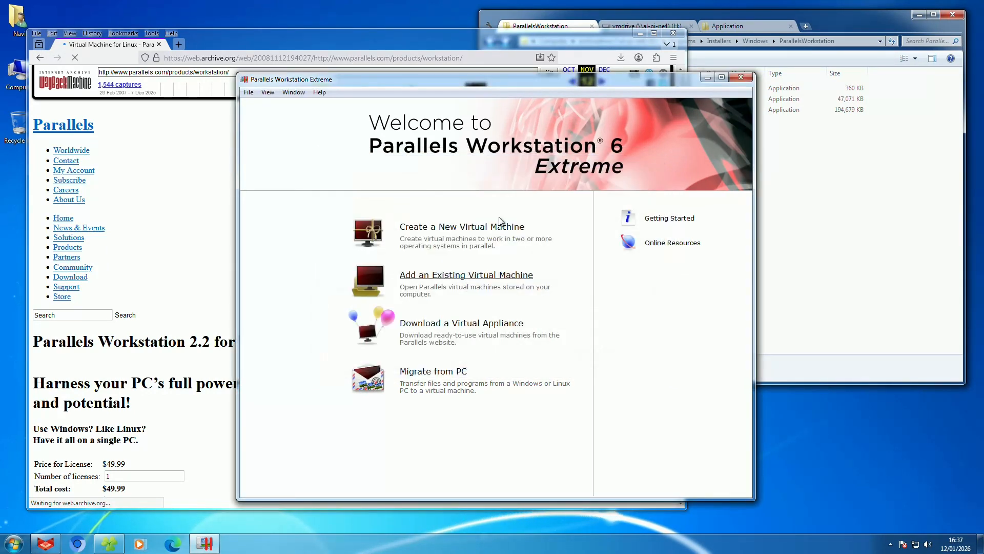
Step: Switch to the browser and read the archived Parallels Workstation 2.2 product page, including its licence price and features
{"action": "key", "text": "alt+Tab"}
{"action": "scroll", "coordinate": [216, 336], "scroll_direction": "down", "scroll_amount": 1}
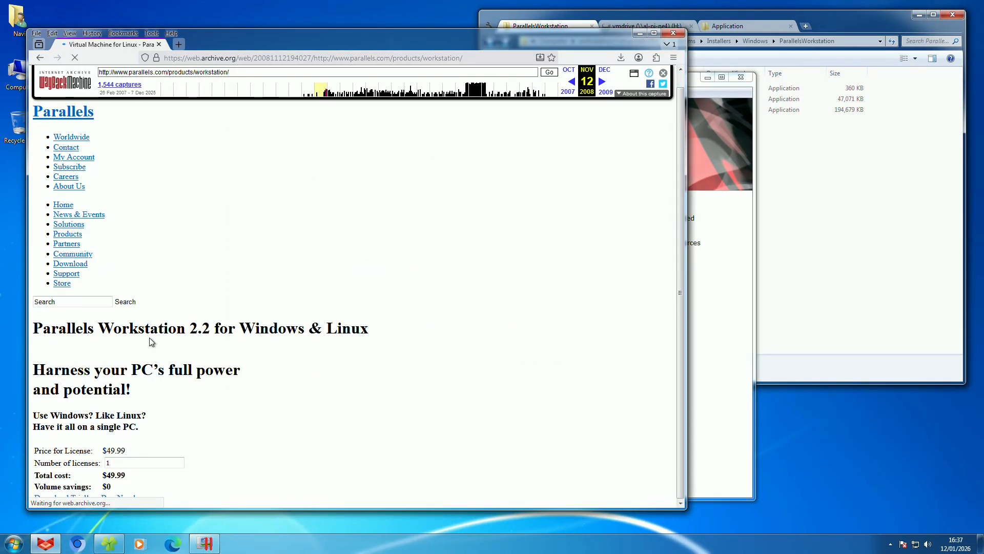
{"action": "left_click_drag", "start_coordinate": [153, 342], "coordinate": [173, 331]}
{"action": "left_click", "coordinate": [237, 344]}
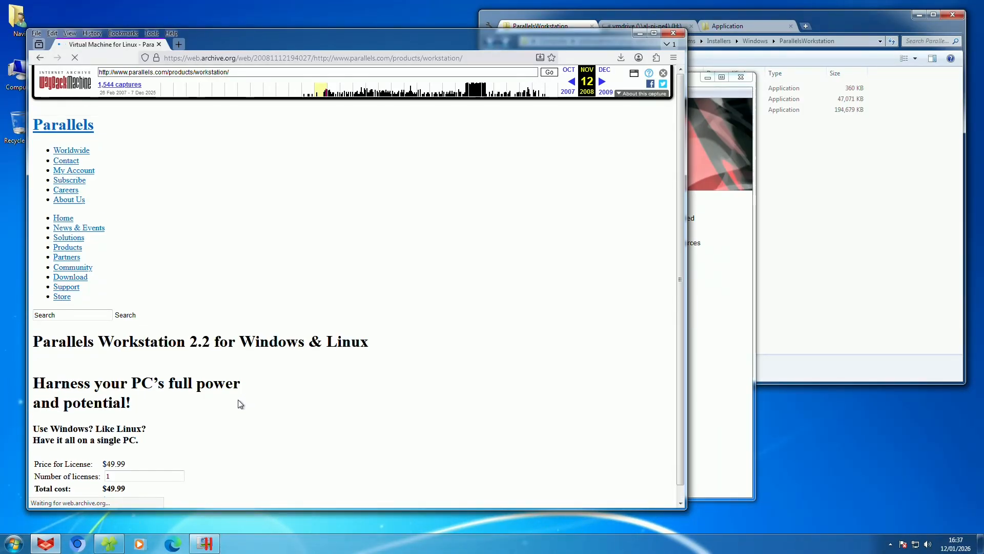
{"action": "scroll", "coordinate": [287, 318], "scroll_direction": "down", "scroll_amount": 10}
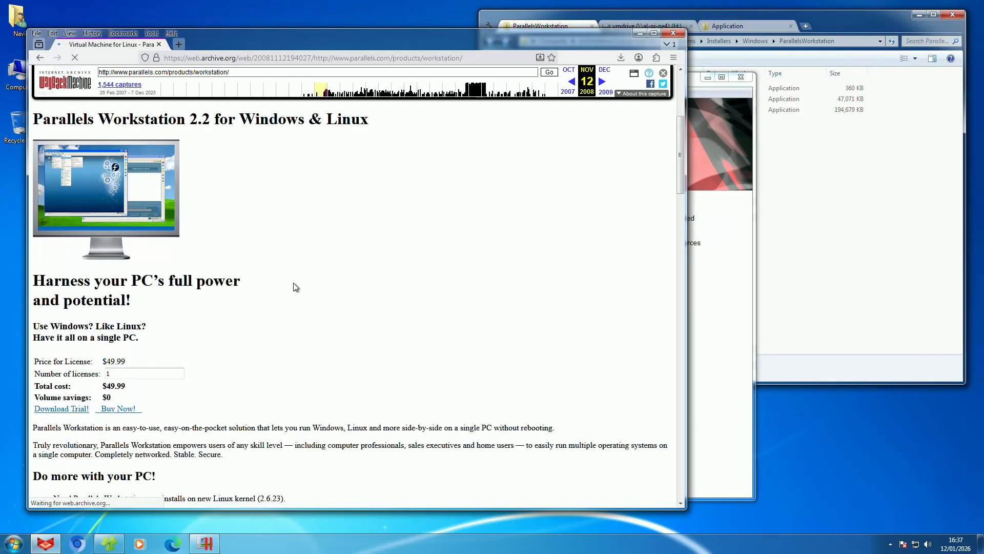
{"action": "scroll", "coordinate": [233, 272], "scroll_direction": "up", "scroll_amount": 10}
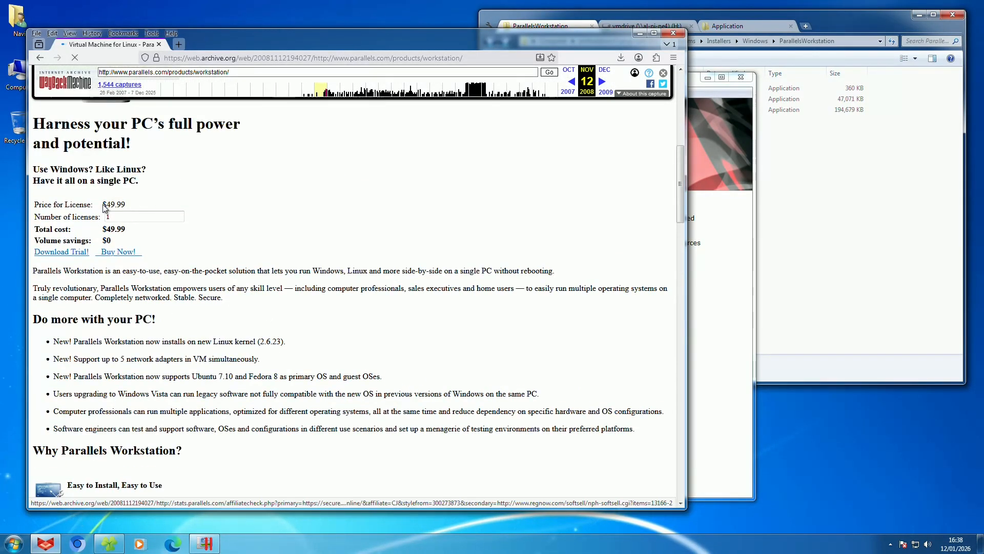
{"action": "scroll", "coordinate": [314, 347], "scroll_direction": "down", "scroll_amount": 10}
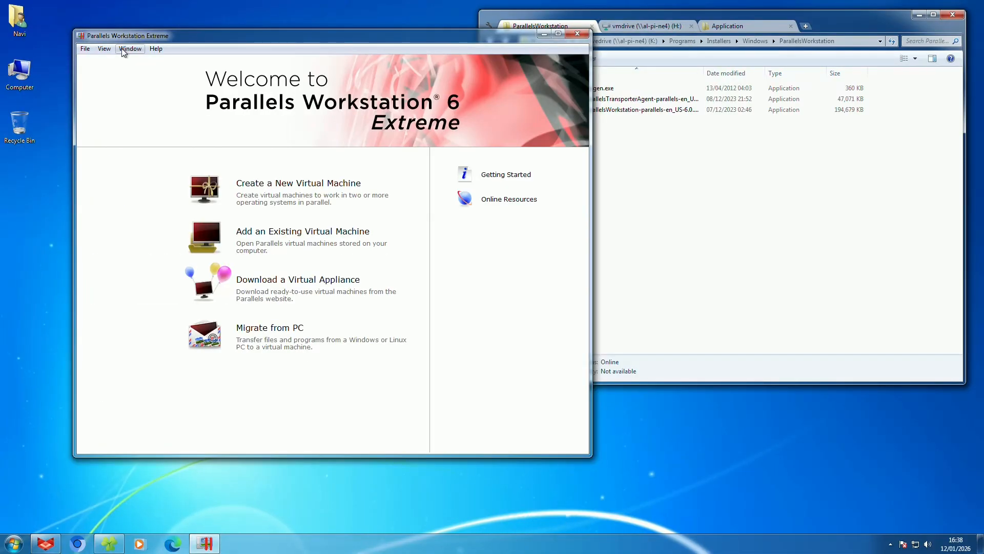
Step: Try the Parallels Transporter wizard with the Network migration method, allow it through Windows Firewall, and cancel it at the agent connection stage
{"action": "left_click", "coordinate": [85, 48]}
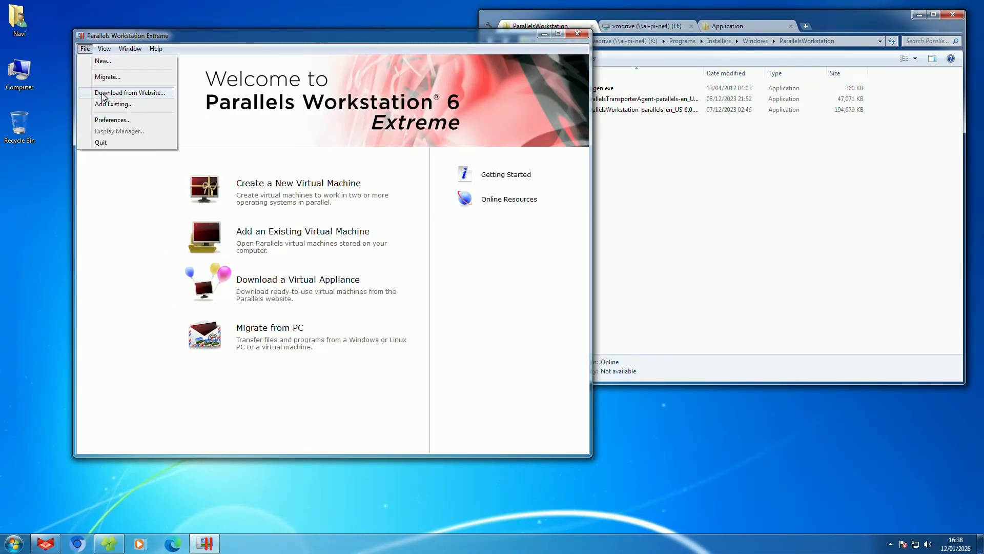
{"action": "left_click", "coordinate": [126, 50]}
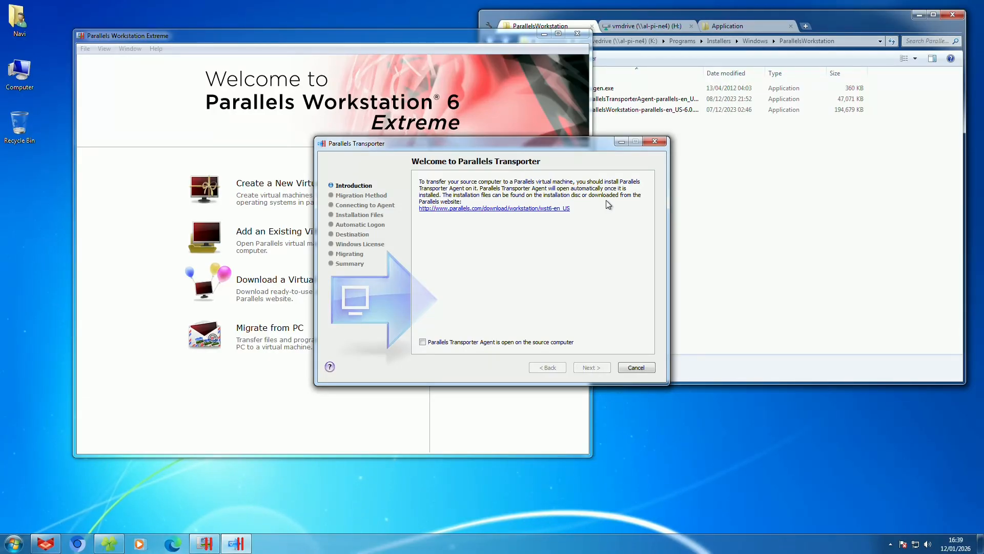
{"action": "left_click", "coordinate": [543, 344]}
{"action": "left_click", "coordinate": [576, 370]}
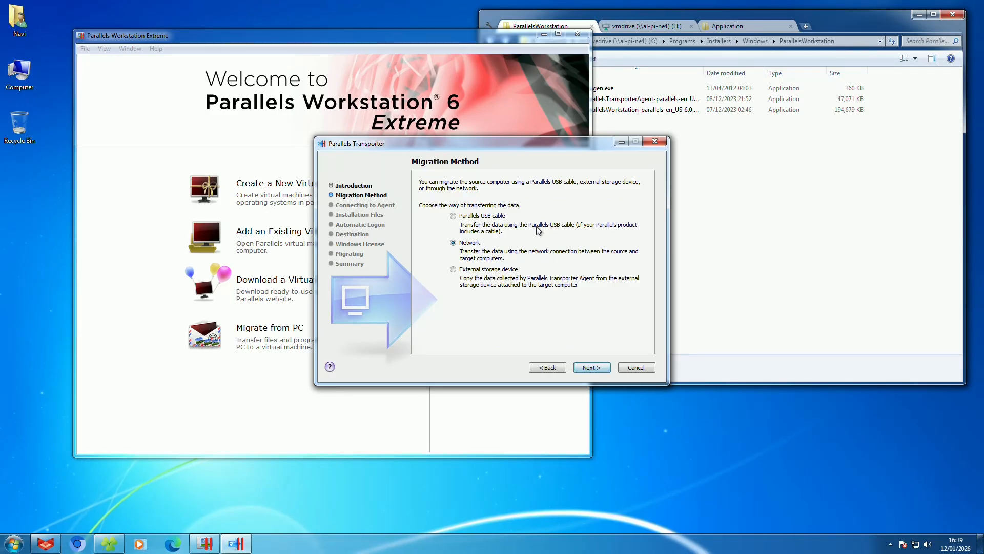
{"action": "left_click", "coordinate": [592, 367]}
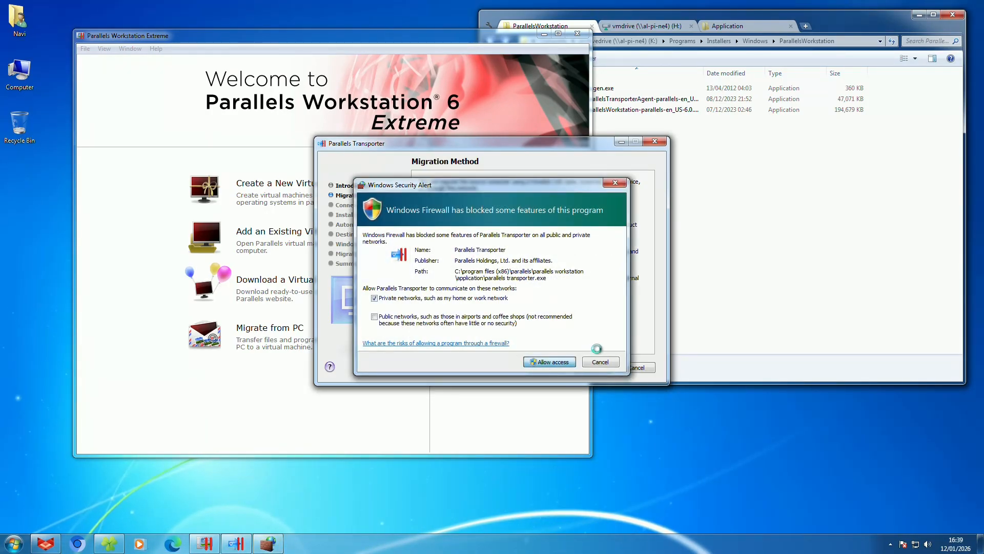
{"action": "key", "text": "Return"}
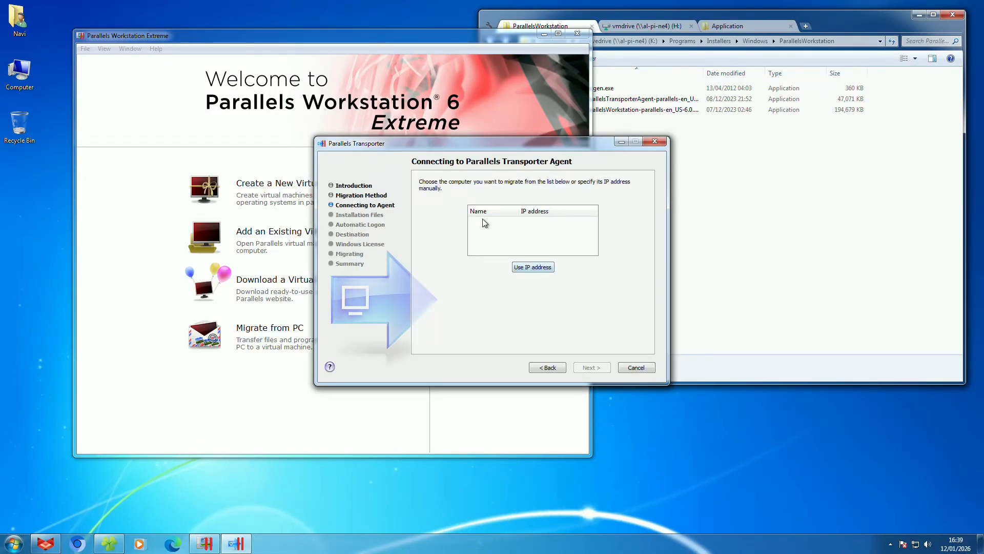
{"action": "left_click", "coordinate": [639, 368]}
{"action": "left_click", "coordinate": [744, 242]}
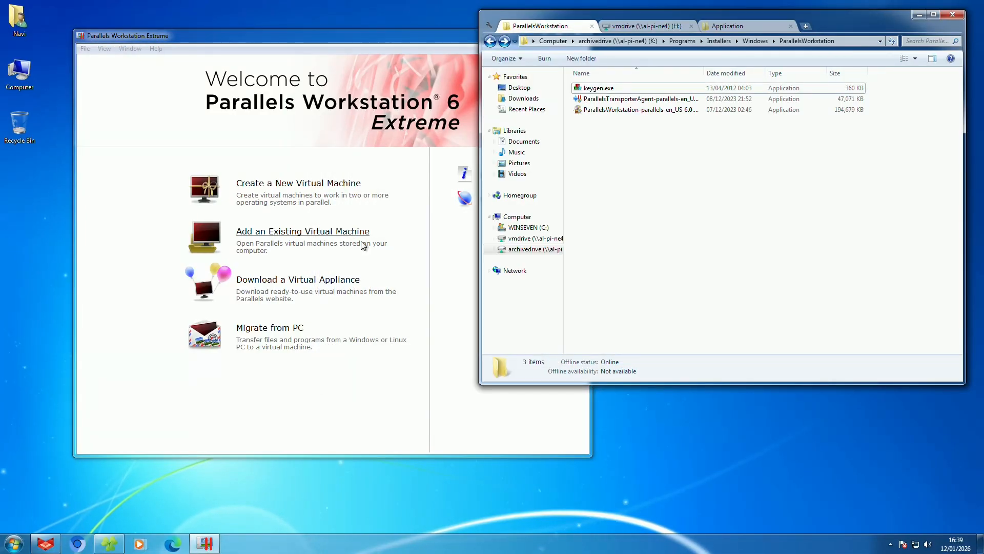
{"action": "left_click", "coordinate": [440, 354]}
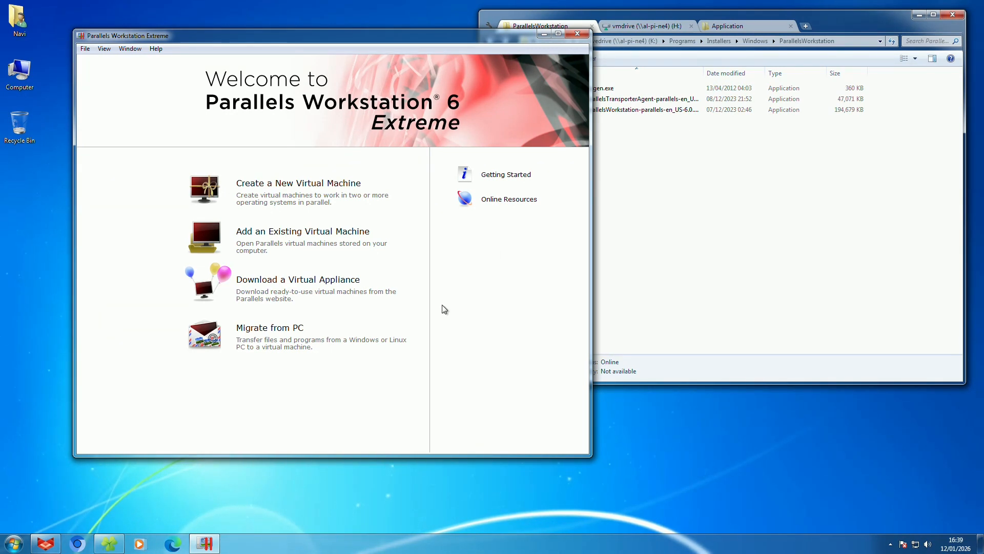
Step: Begin adding a specific existing virtual machine and browse to the My Parallels folder on vmdrive (H:) in Explorer
{"action": "left_click", "coordinate": [302, 230]}
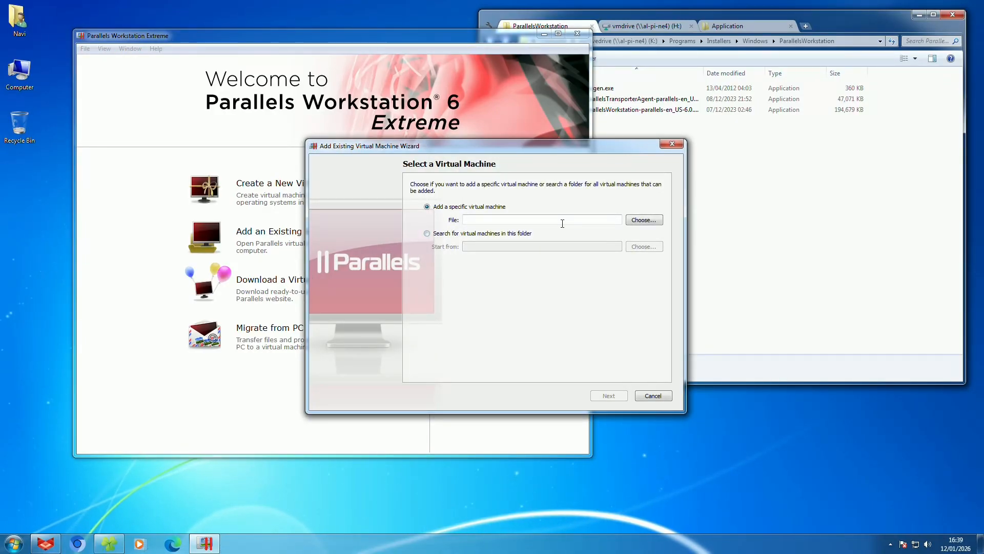
{"action": "left_click", "coordinate": [640, 224]}
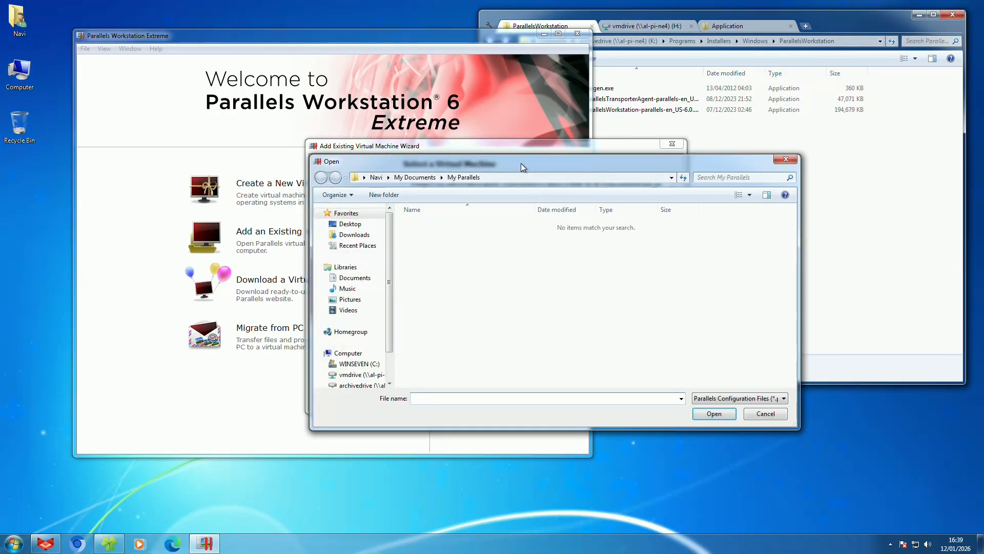
{"action": "left_click_drag", "start_coordinate": [521, 163], "coordinate": [429, 143]}
{"action": "left_click", "coordinate": [658, 23]}
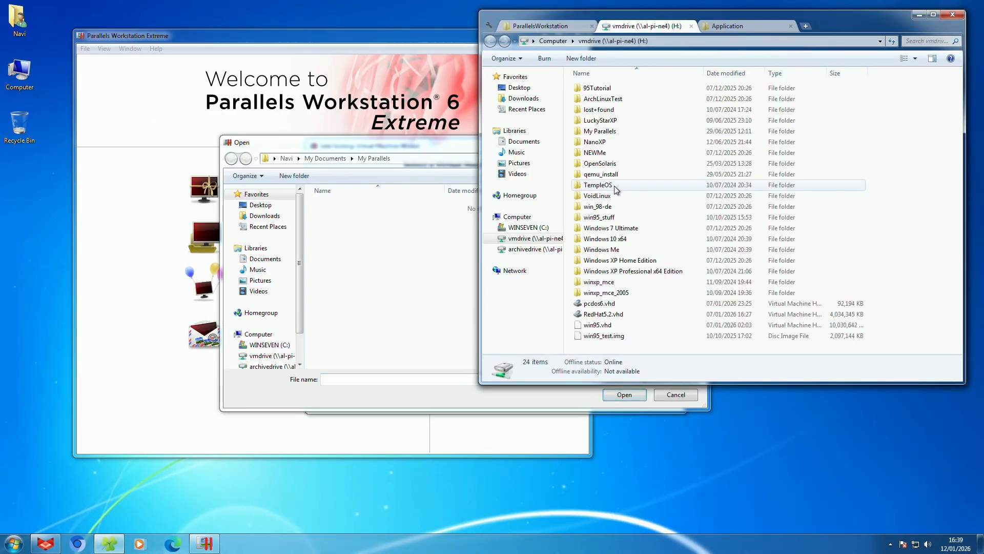
{"action": "double_click", "coordinate": [621, 131]}
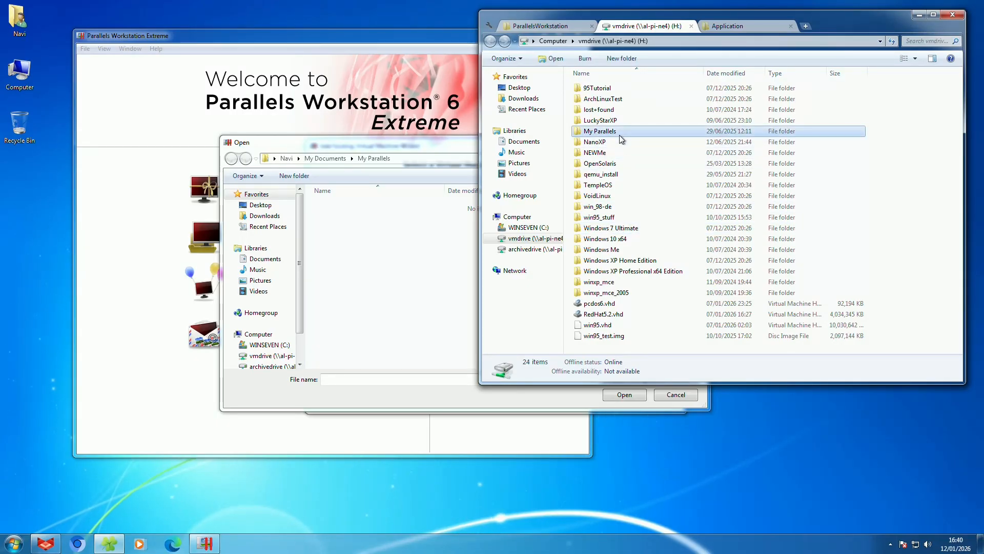
{"action": "left_click_drag", "start_coordinate": [625, 116], "coordinate": [672, 128]}
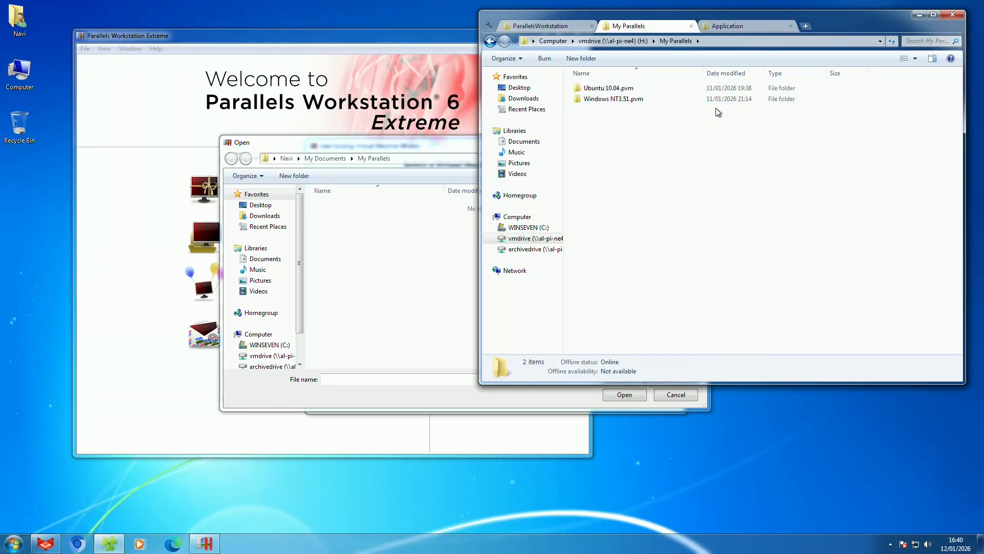
{"action": "left_click_drag", "start_coordinate": [755, 118], "coordinate": [703, 126]}
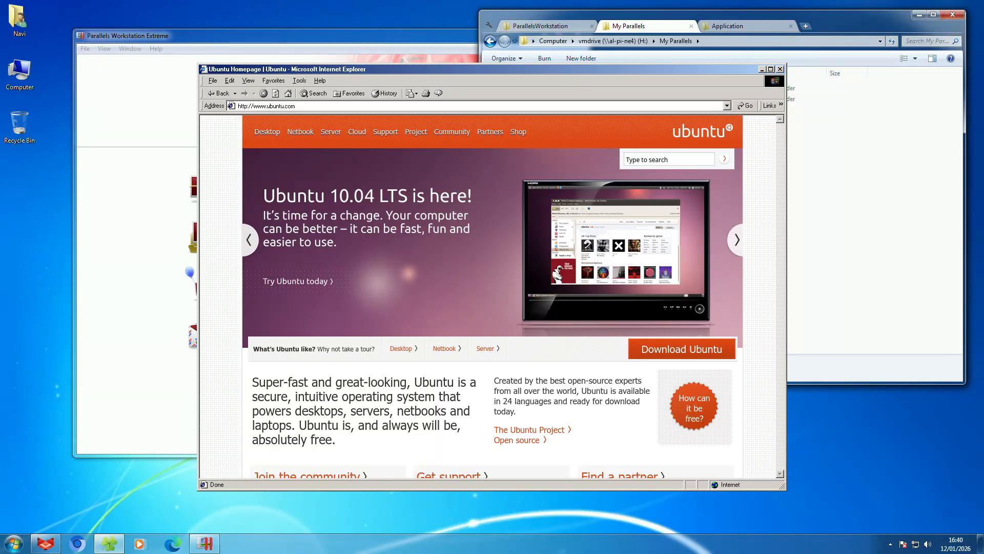
Step: Add the existing virtual machine from config.pvs in H:\My Parallels\Ubuntu 10.04.pvm and register it as copied
{"action": "double_click", "coordinate": [636, 88]}
{"action": "key", "text": "alt+d"}
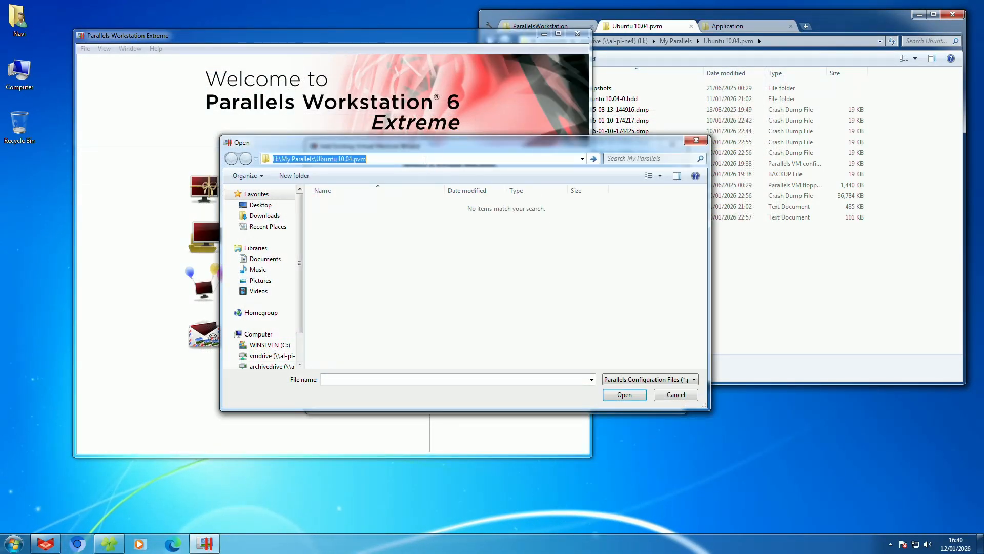
{"action": "key", "text": "Return"}
{"action": "left_click", "coordinate": [366, 230]}
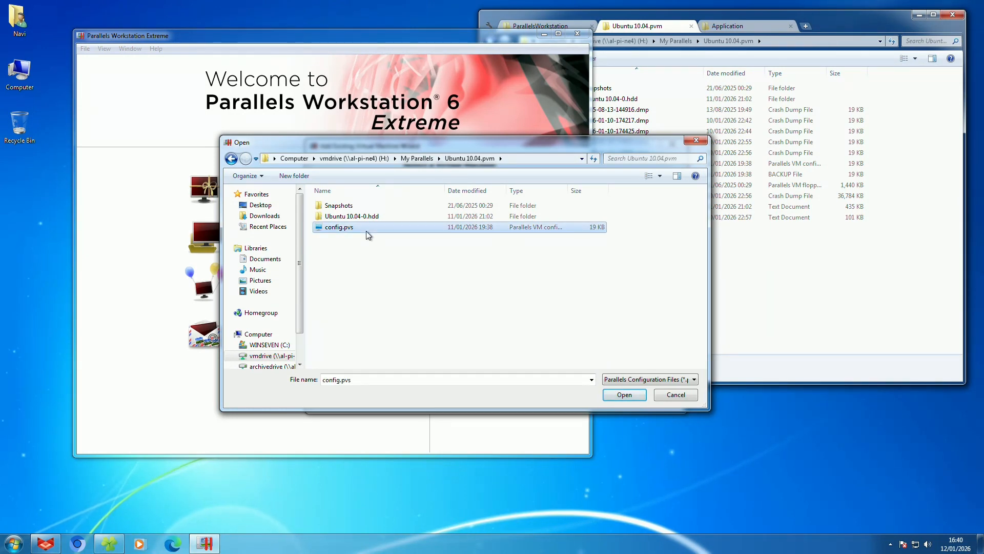
{"action": "double_click", "coordinate": [366, 230]}
{"action": "left_click", "coordinate": [608, 395]}
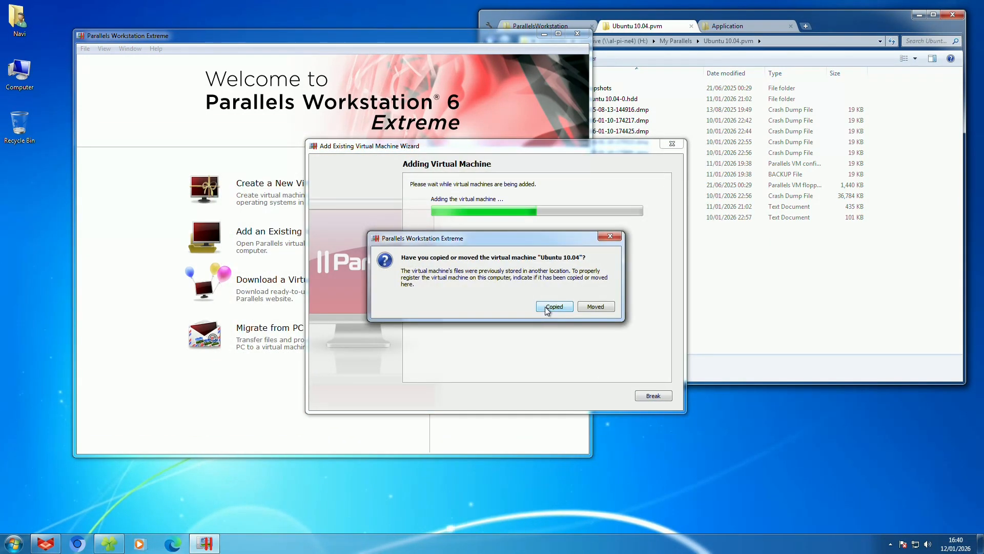
{"action": "left_click", "coordinate": [551, 305]}
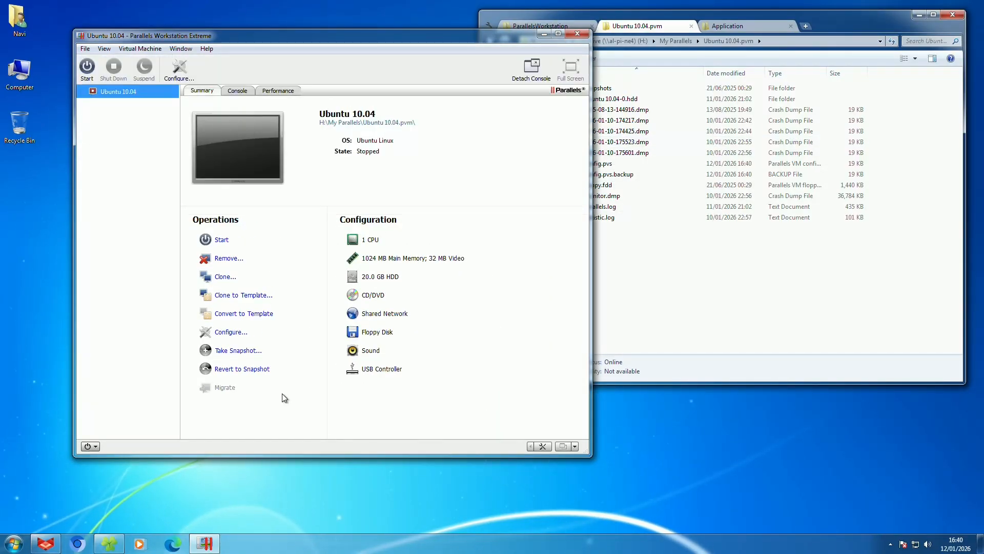
Step: Examine the Ubuntu 10.04.pvm folder in Explorer, including the disk files inside the Ubuntu 10.04-0.hdd subfolder
{"action": "left_click", "coordinate": [670, 285]}
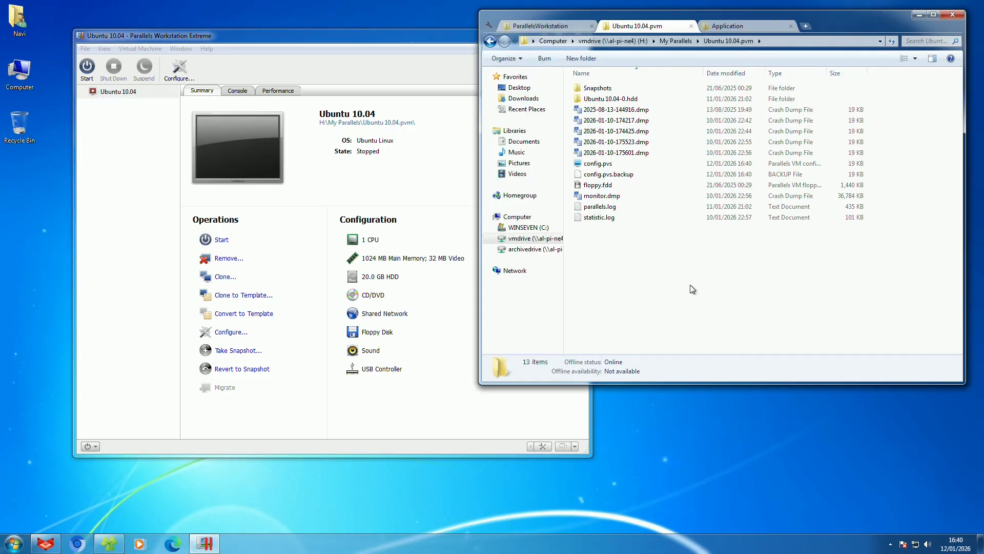
{"action": "left_click", "coordinate": [723, 26]}
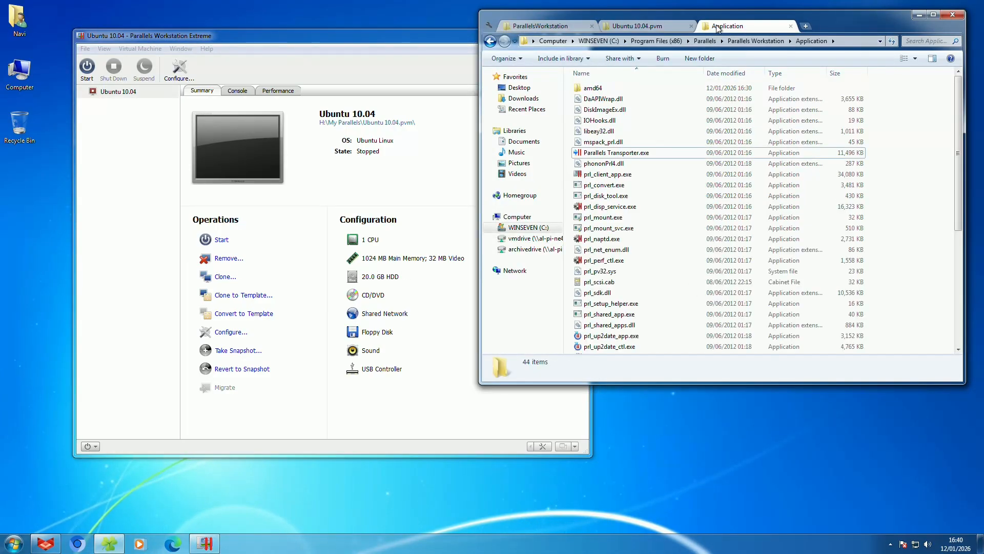
{"action": "left_click", "coordinate": [640, 26]}
{"action": "left_click_drag", "start_coordinate": [666, 225], "coordinate": [642, 99]}
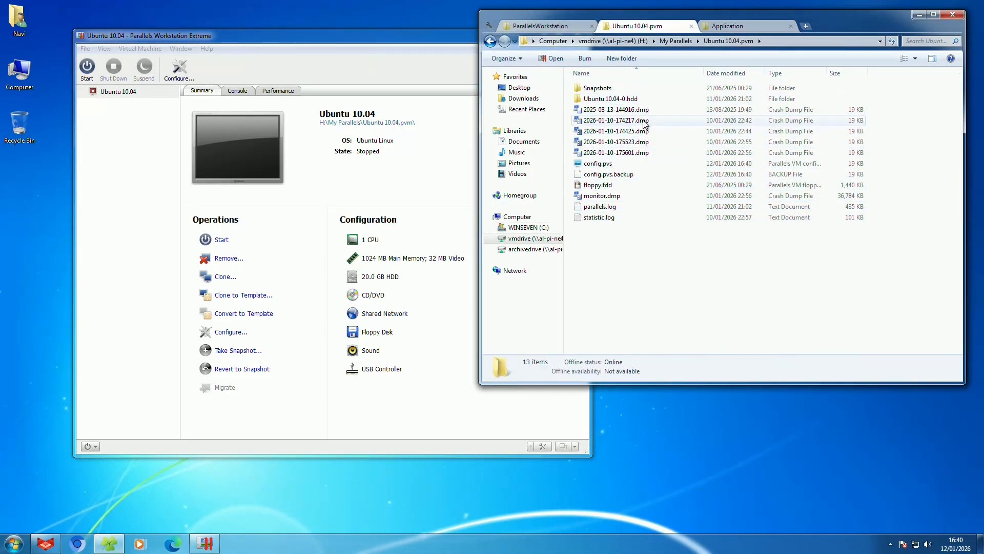
{"action": "double_click", "coordinate": [641, 99]}
{"action": "left_click_drag", "start_coordinate": [710, 185], "coordinate": [707, 178]}
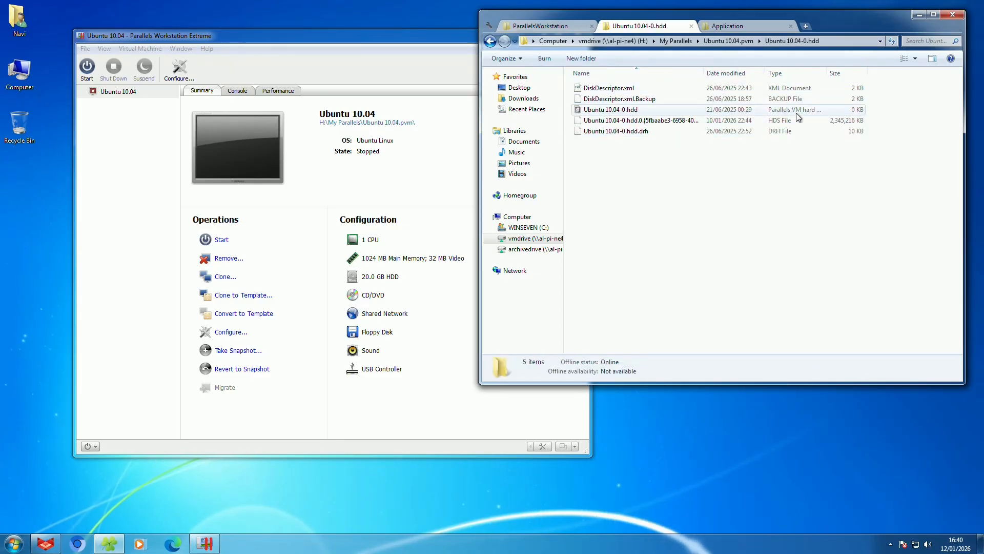
{"action": "key", "text": "BackSpace"}
{"action": "left_click_drag", "start_coordinate": [701, 250], "coordinate": [674, 288]}
Step: Open the Ubuntu 10.04 configuration and look through the guest operating system choices, including the More Linux and Other groups
{"action": "left_click", "coordinate": [229, 333]}
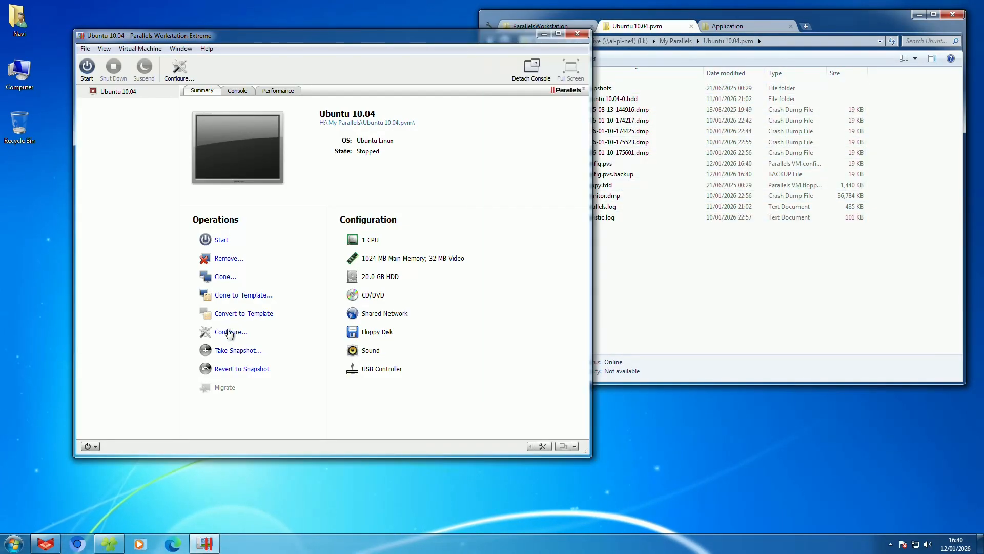
{"action": "left_click", "coordinate": [439, 258]}
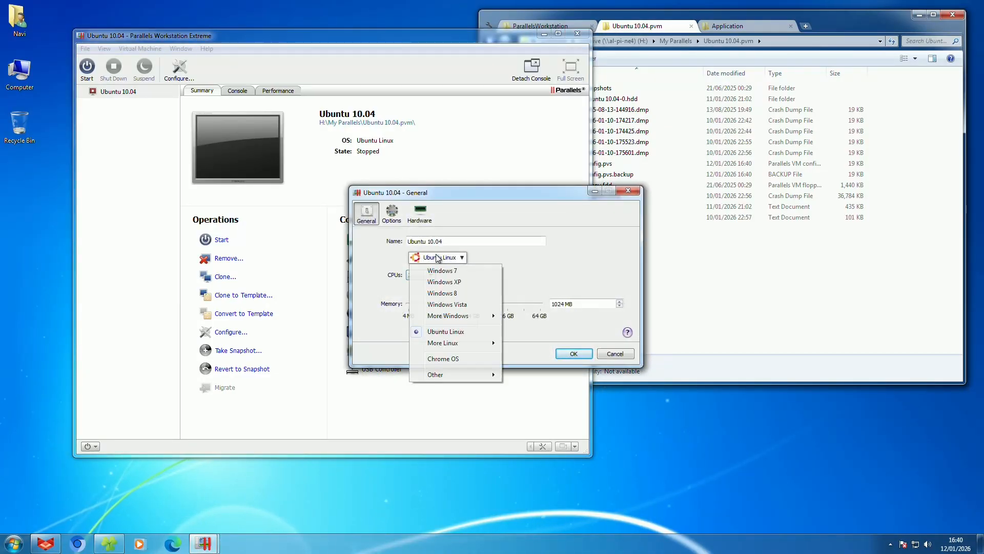
{"action": "mouse_move", "coordinate": [454, 346]}
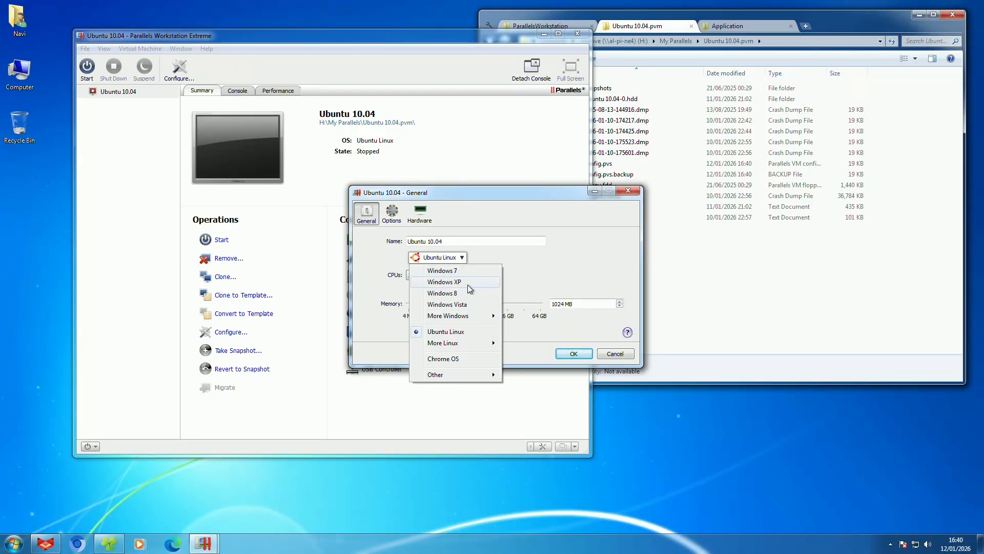
{"action": "mouse_move", "coordinate": [468, 317]}
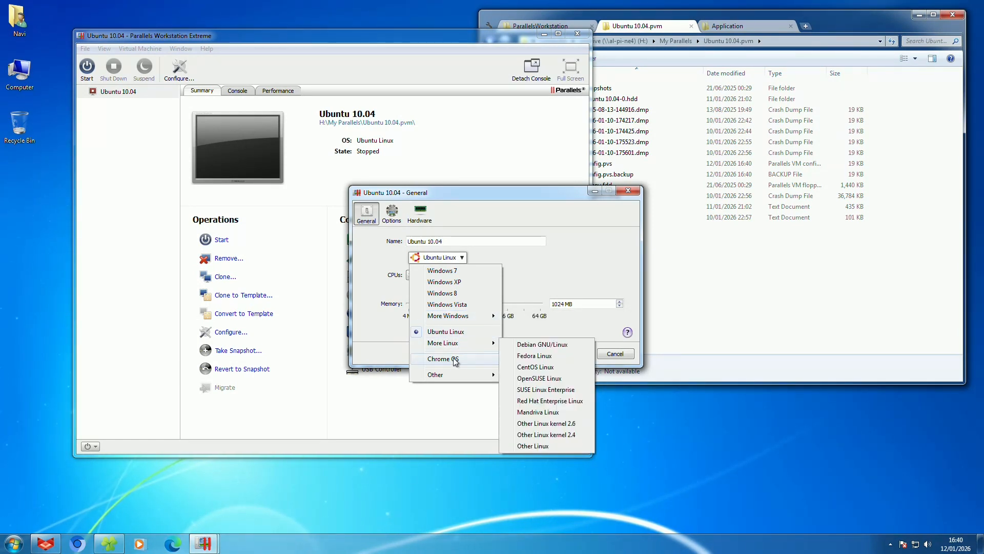
{"action": "left_click", "coordinate": [504, 290]}
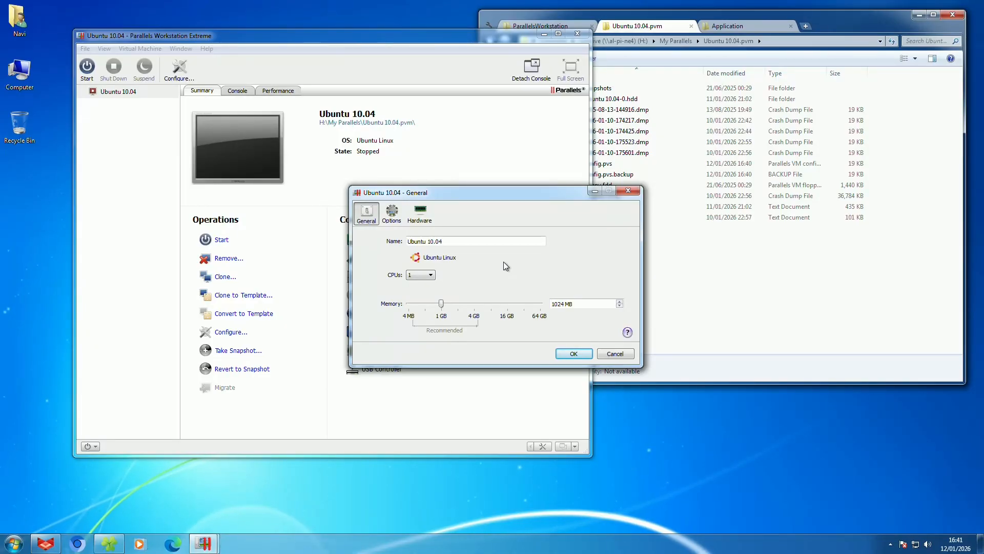
{"action": "left_click", "coordinate": [446, 257]}
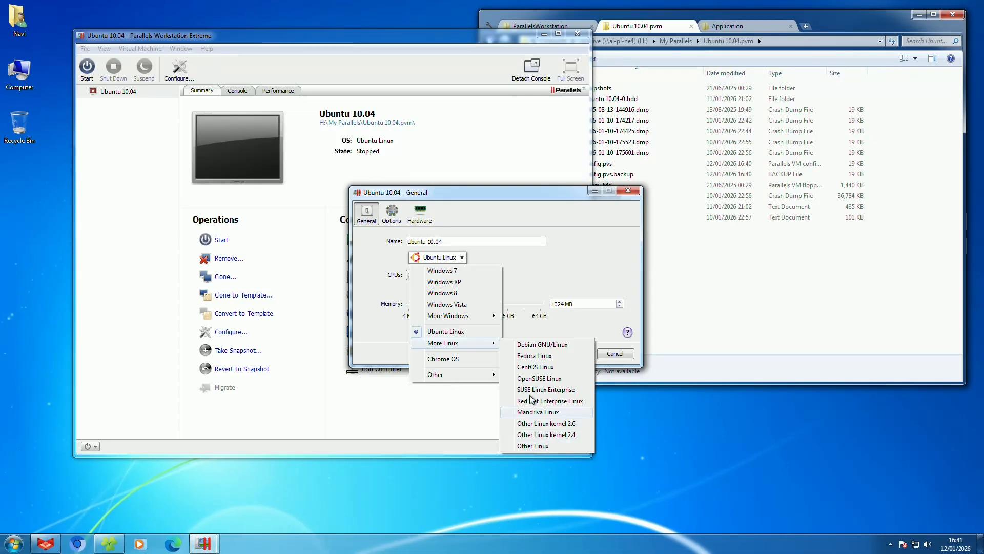
{"action": "mouse_move", "coordinate": [477, 378]}
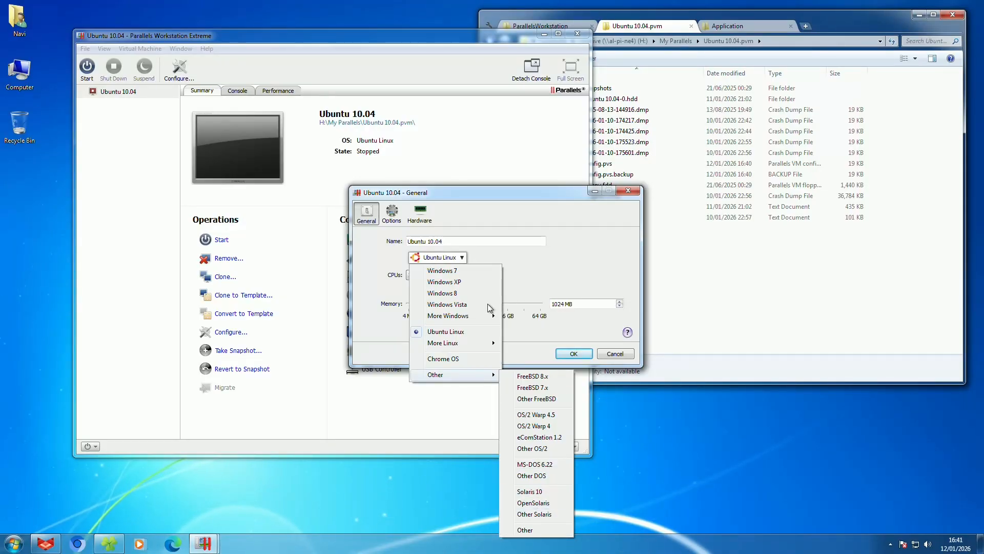
{"action": "left_click", "coordinate": [550, 266]}
Step: Search for Virtual PC from Windows and launch its console for comparison
{"action": "left_click", "coordinate": [2, 536]}
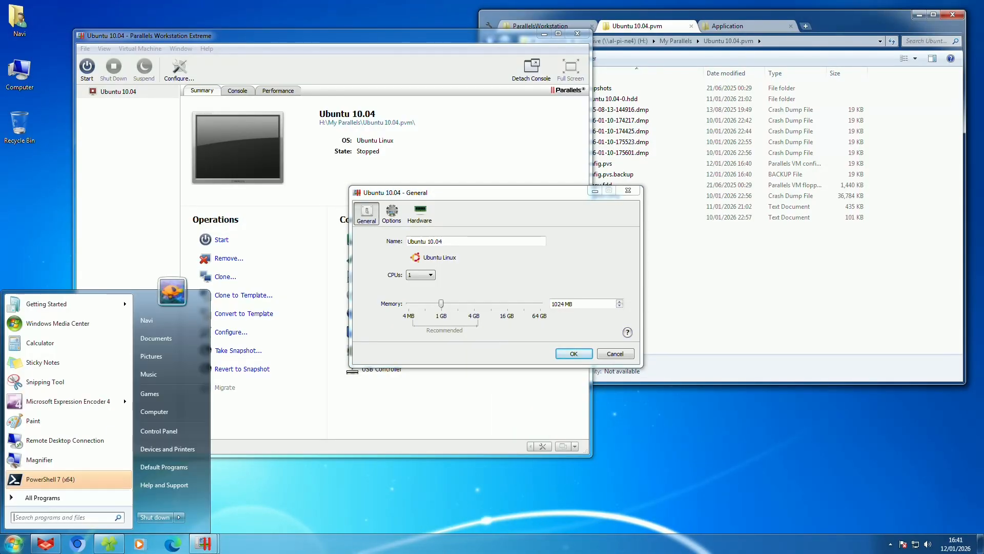
{"action": "type", "text": "vrut"}
{"action": "key", "text": "BackSpace"}
{"action": "key", "text": "BackSpace"}
{"action": "type", "text": "t"}
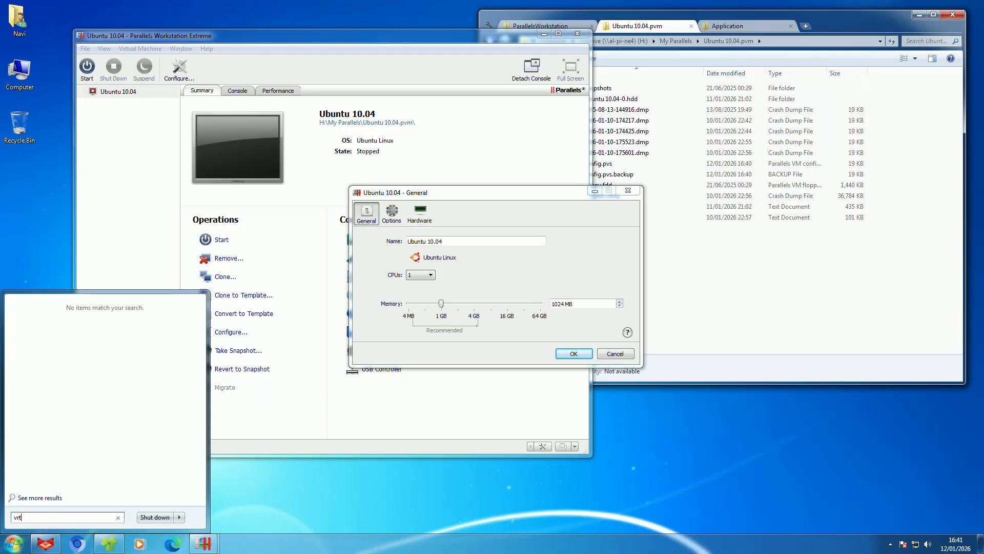
{"action": "type", "text": "ual"}
{"action": "key", "text": "Return"}
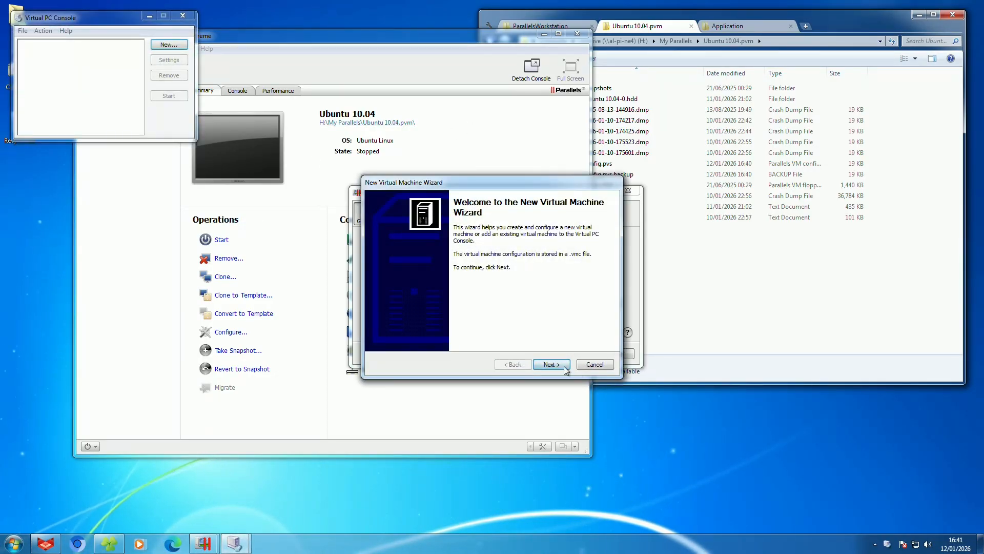
Step: Check the operating systems offered when creating a virtual machine in Virtual PC, cancel the wizard and close the console
{"action": "left_click", "coordinate": [551, 364]}
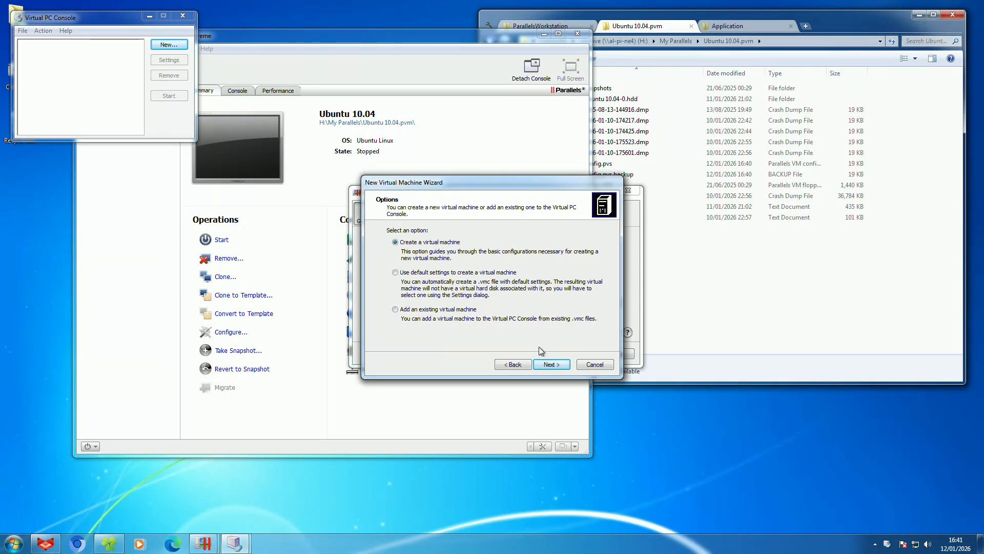
{"action": "left_click", "coordinate": [551, 365]}
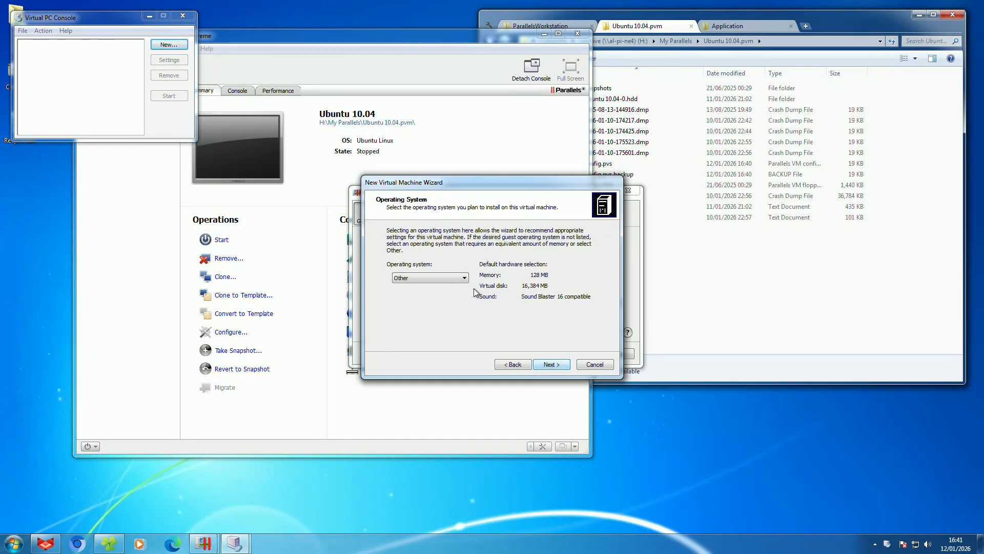
{"action": "left_click", "coordinate": [453, 278]}
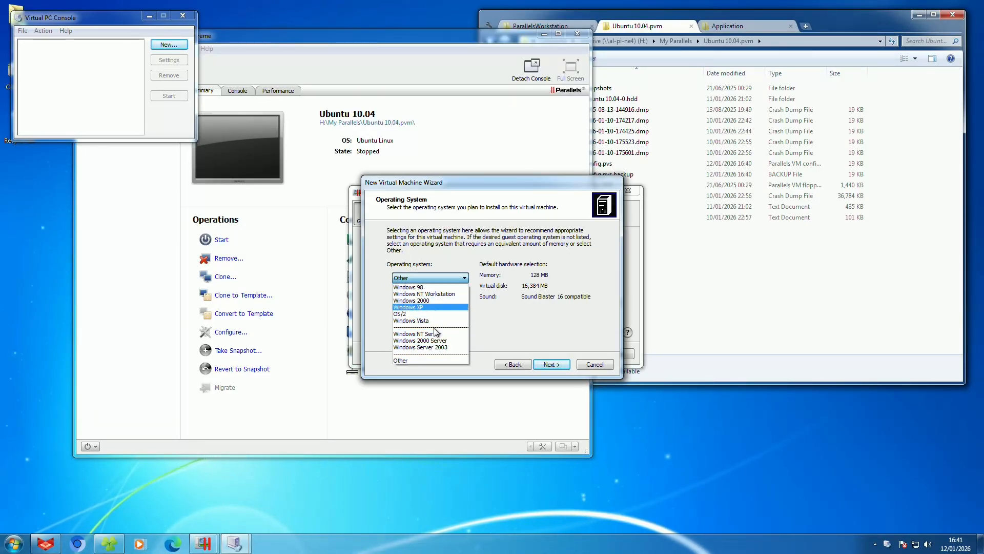
{"action": "left_click", "coordinate": [495, 313]}
{"action": "left_click", "coordinate": [596, 366]}
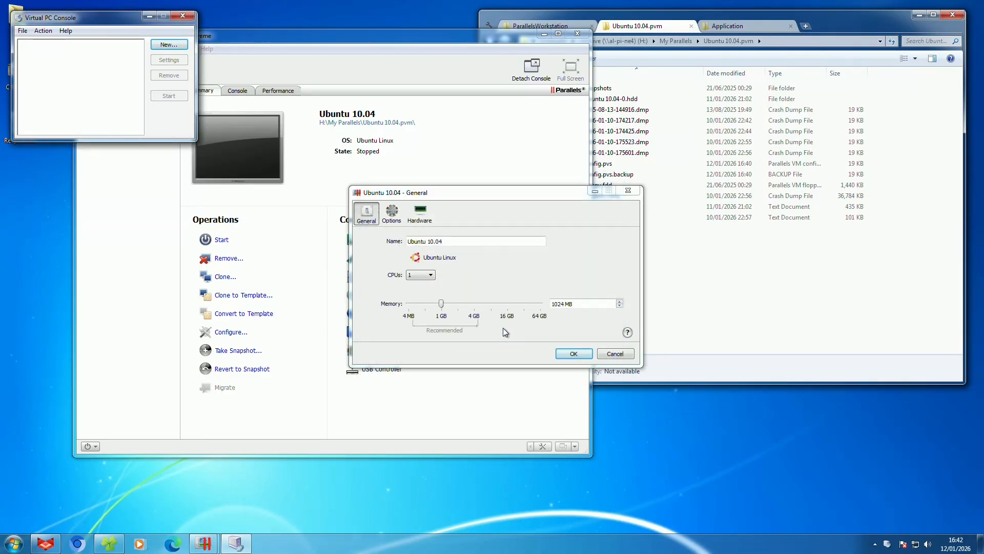
{"action": "left_click_drag", "start_coordinate": [90, 21], "coordinate": [100, 44]}
{"action": "left_click", "coordinate": [193, 39]}
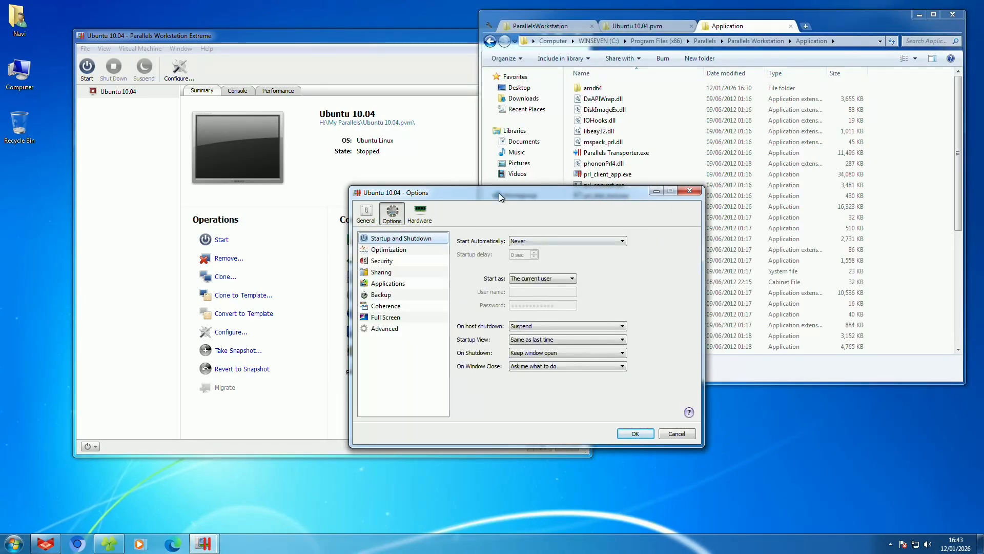
Step: Review the Ubuntu 10.04 options from Startup and Shutdown through Optimization, Security, Sharing, Applications, Backup, Coherence, Full Screen and Advanced
{"action": "left_click_drag", "start_coordinate": [499, 193], "coordinate": [458, 106]}
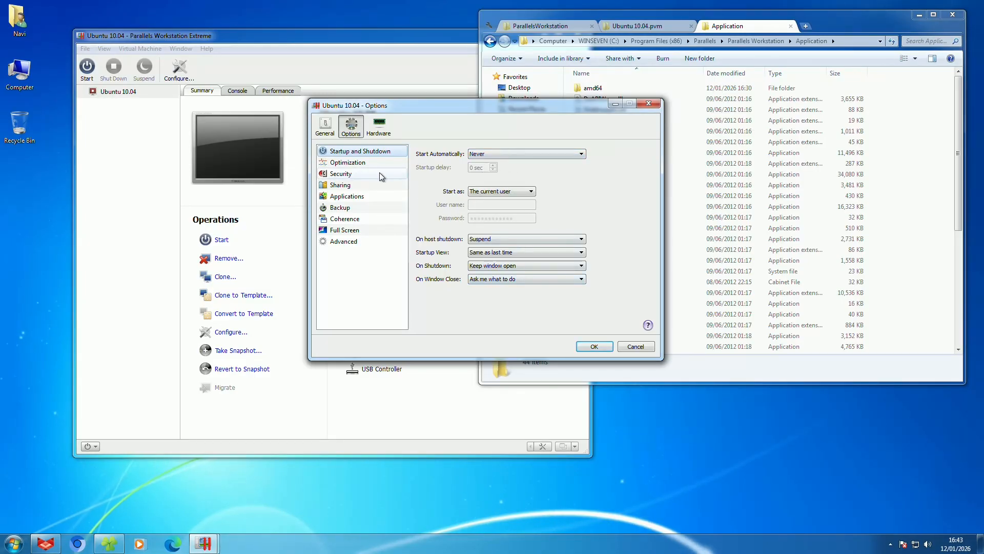
{"action": "left_click", "coordinate": [359, 162]}
{"action": "left_click", "coordinate": [491, 148]}
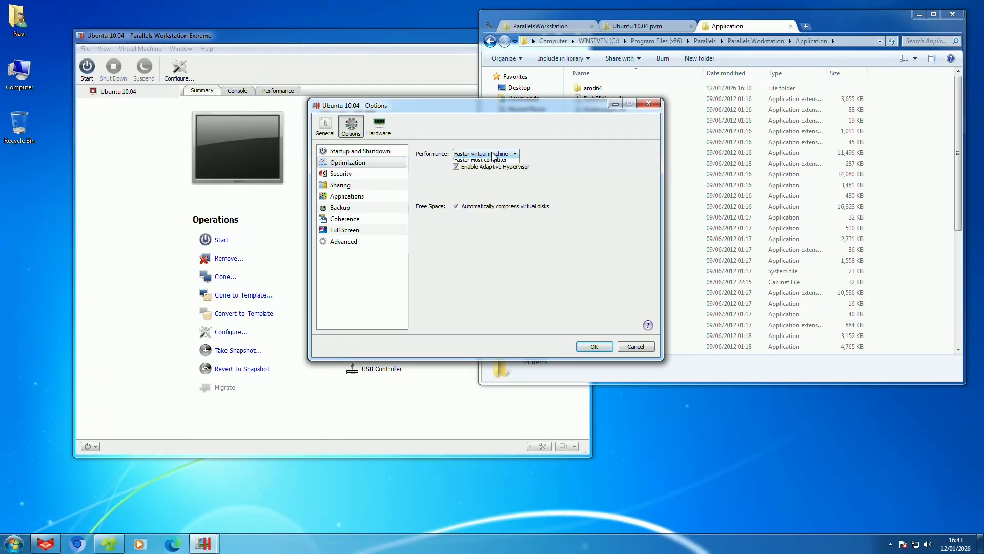
{"action": "left_click", "coordinate": [569, 184]}
{"action": "left_click", "coordinate": [376, 175]}
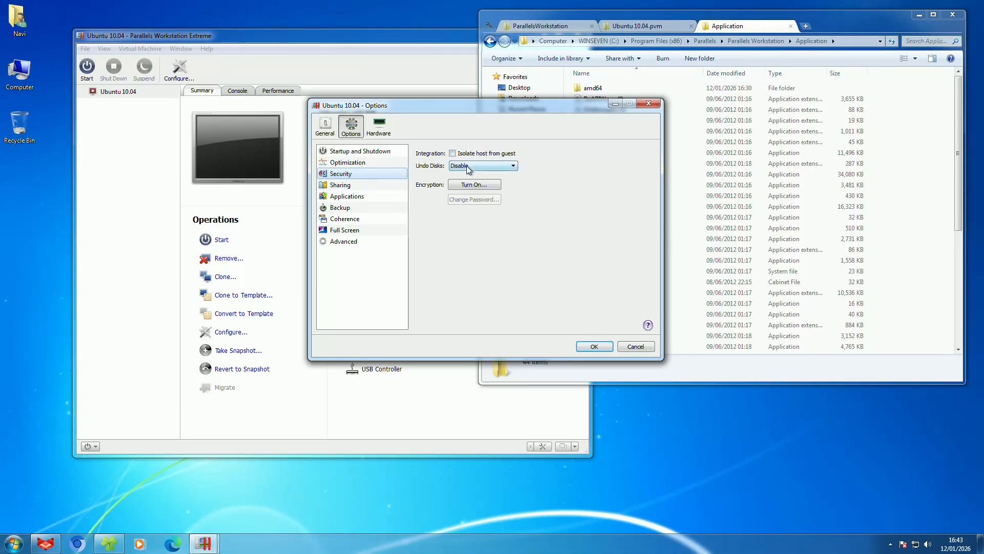
{"action": "left_click", "coordinate": [378, 185]}
{"action": "left_click", "coordinate": [374, 197]}
{"action": "left_click", "coordinate": [374, 206]}
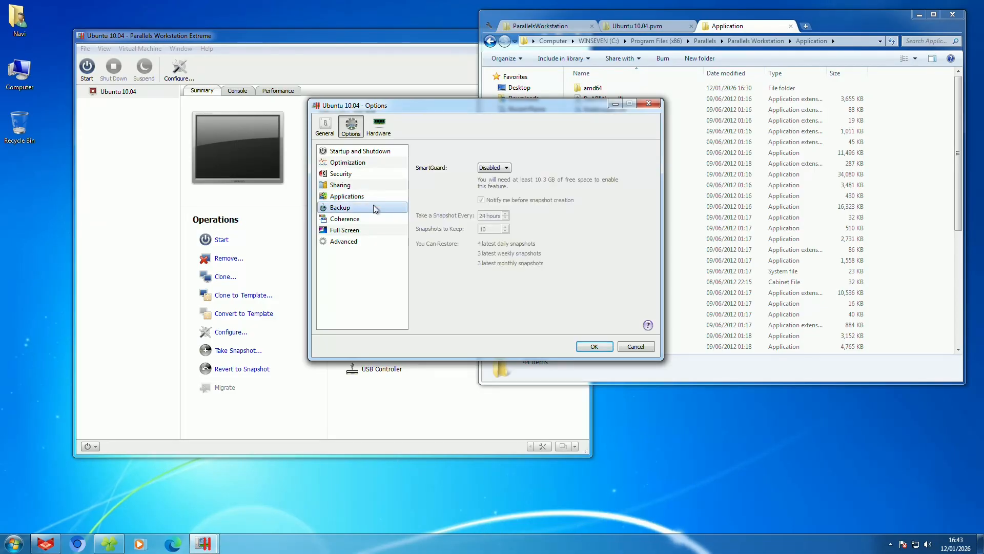
{"action": "left_click", "coordinate": [371, 219]}
{"action": "left_click", "coordinate": [370, 230]}
{"action": "left_click", "coordinate": [367, 241]}
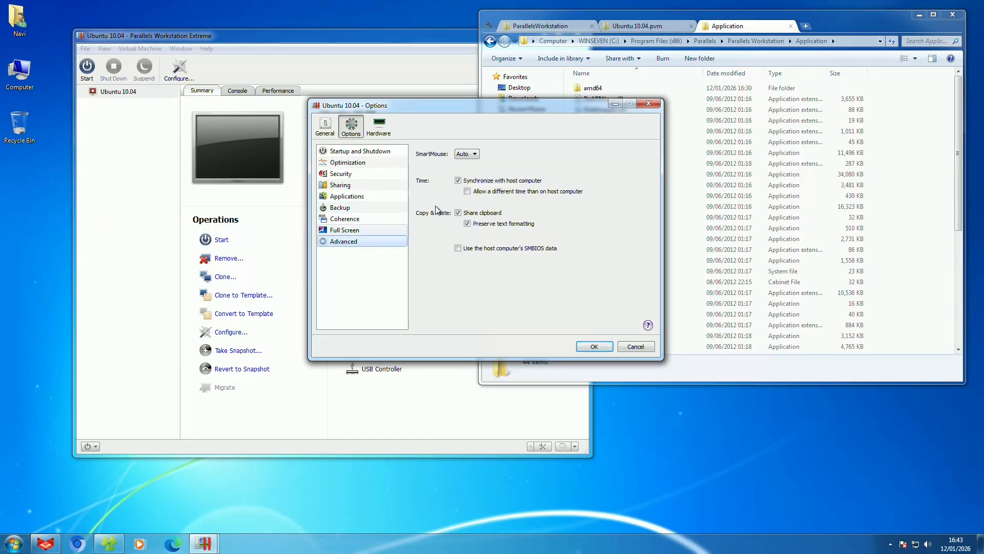
Step: Review the virtual machine's Boot Order, Video, Floppy Disk and CD/DVD 1 hardware settings
{"action": "left_click", "coordinate": [380, 126]}
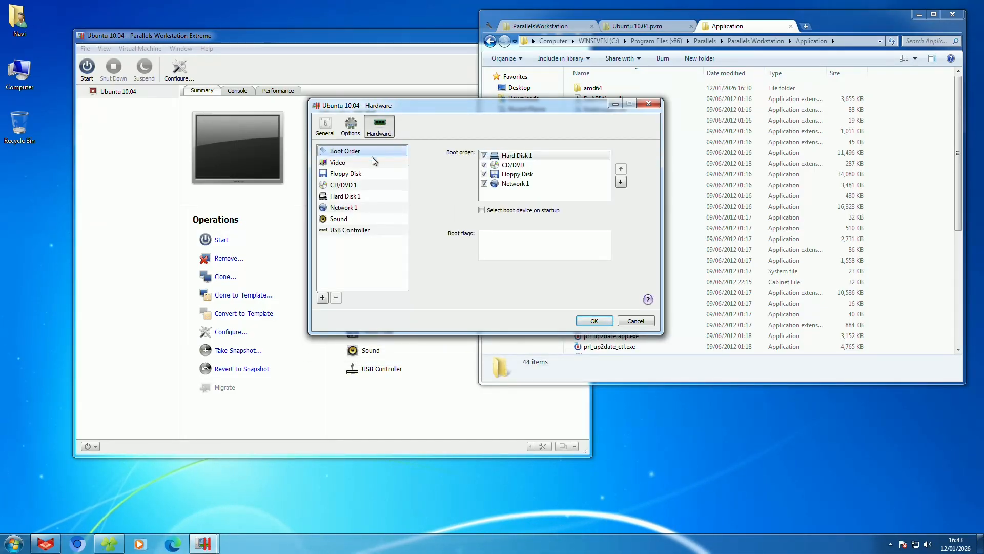
{"action": "left_click", "coordinate": [371, 162]}
{"action": "left_click", "coordinate": [369, 173]}
{"action": "left_click", "coordinate": [369, 162]}
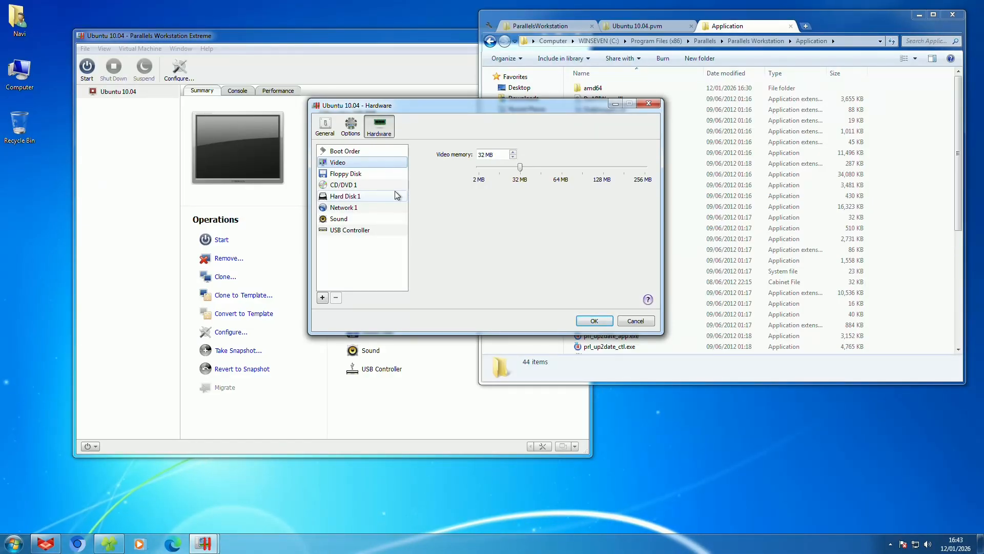
{"action": "left_click", "coordinate": [392, 172]}
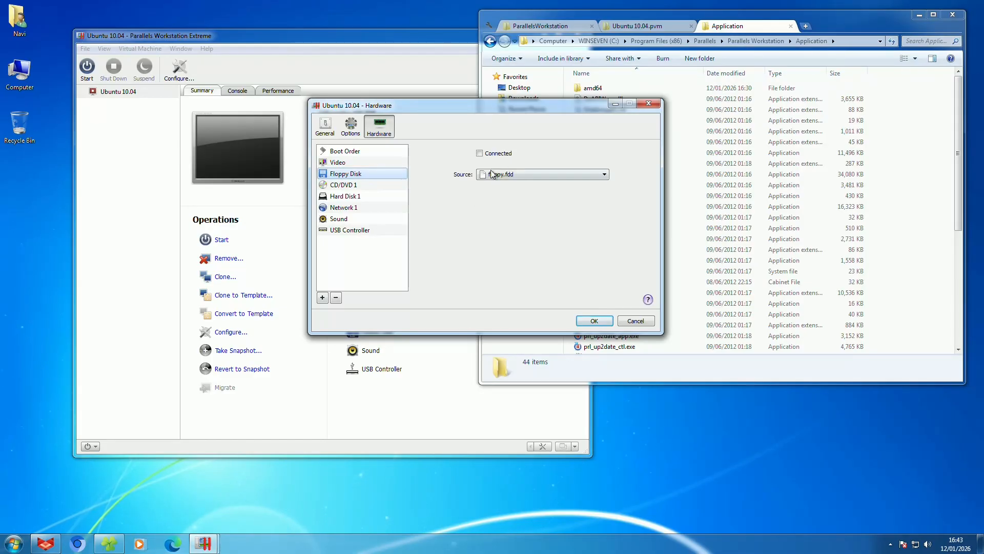
{"action": "left_click", "coordinate": [383, 184]}
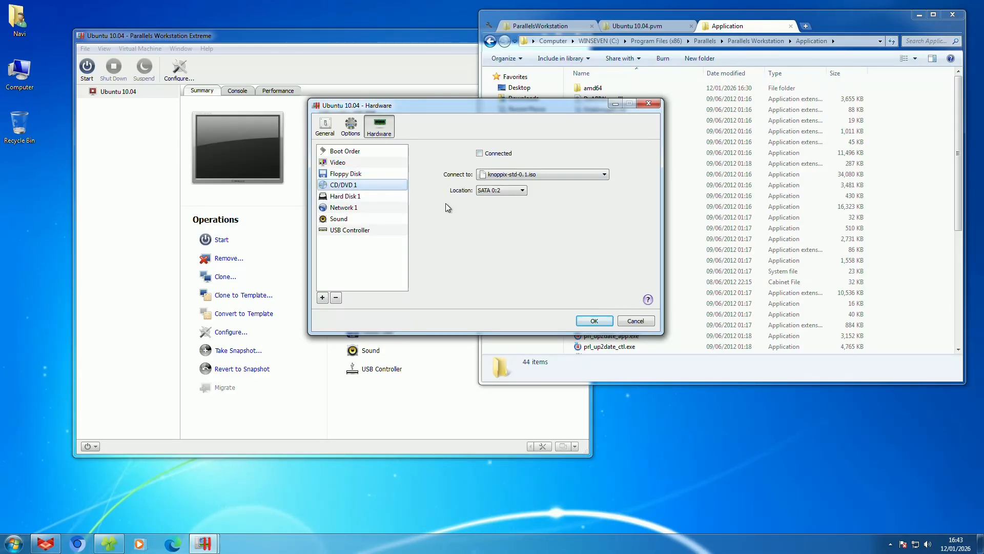
Step: Set Hard Disk 1 as connected and check its source image choices
{"action": "left_click", "coordinate": [393, 196]}
{"action": "left_click", "coordinate": [392, 208]}
{"action": "left_click", "coordinate": [371, 199]}
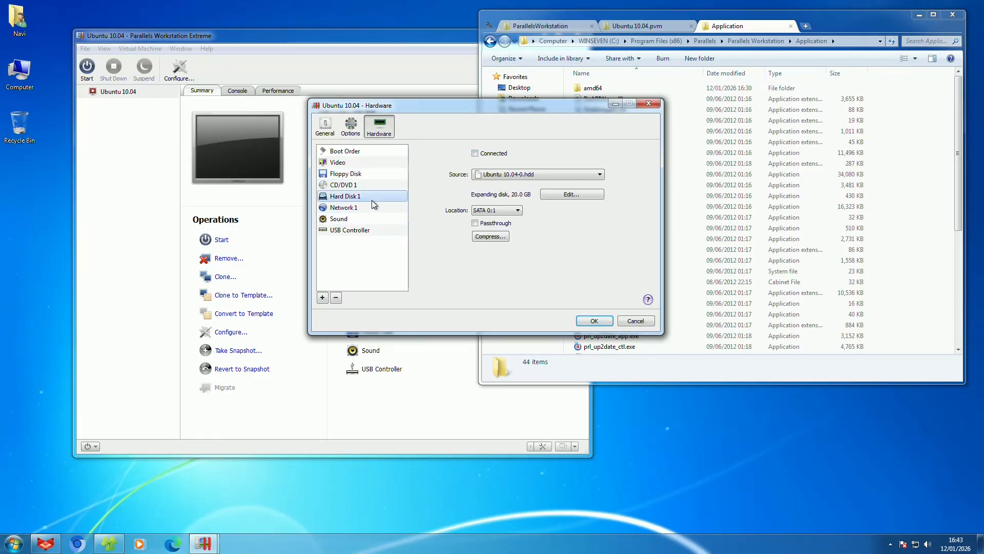
{"action": "left_click", "coordinate": [495, 153]}
{"action": "left_click", "coordinate": [497, 178]}
{"action": "left_click", "coordinate": [580, 233]}
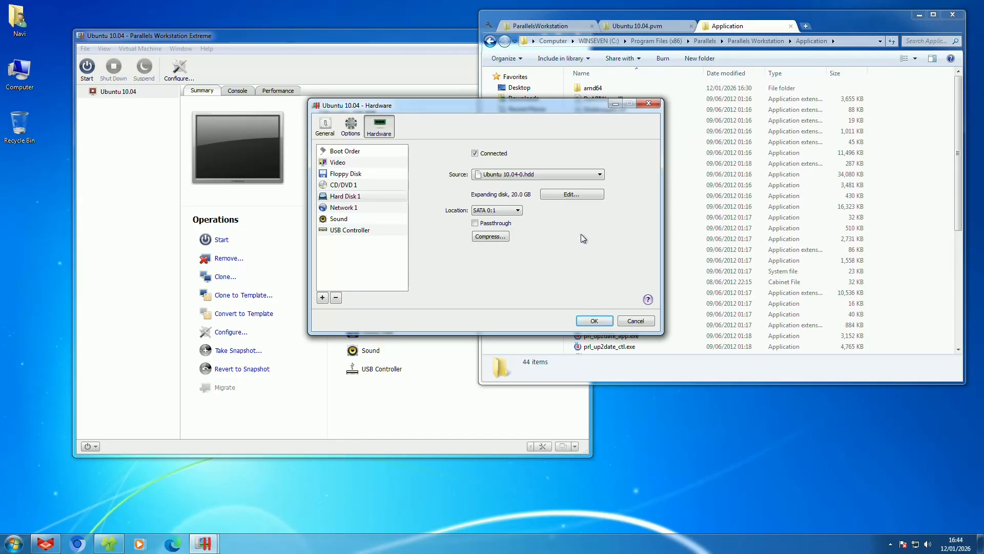
Step: Review the Network 1, Sound and USB Controller hardware settings, try to apply the configuration and dismiss the resulting error
{"action": "left_click", "coordinate": [374, 209]}
{"action": "left_click", "coordinate": [367, 219]}
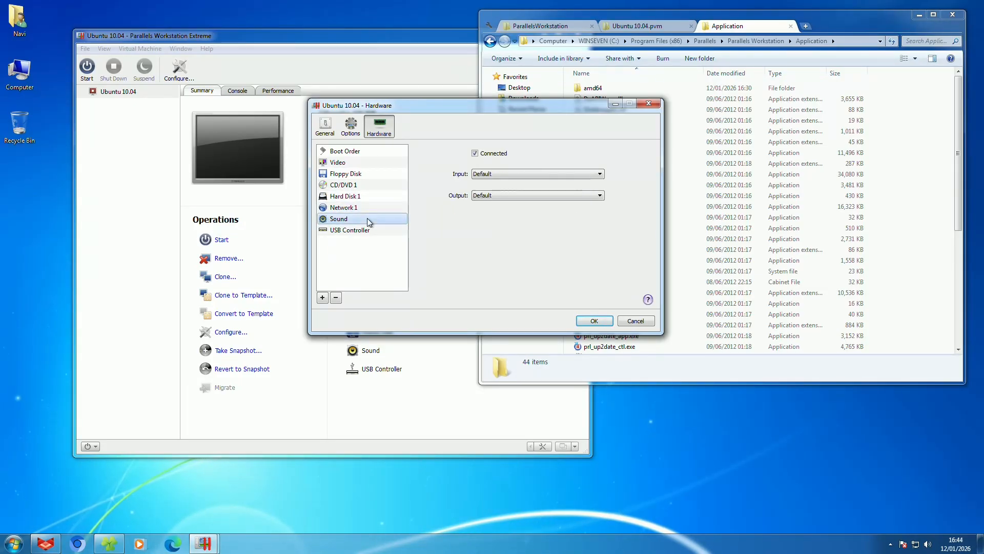
{"action": "left_click", "coordinate": [367, 230]}
{"action": "left_click", "coordinate": [602, 322]}
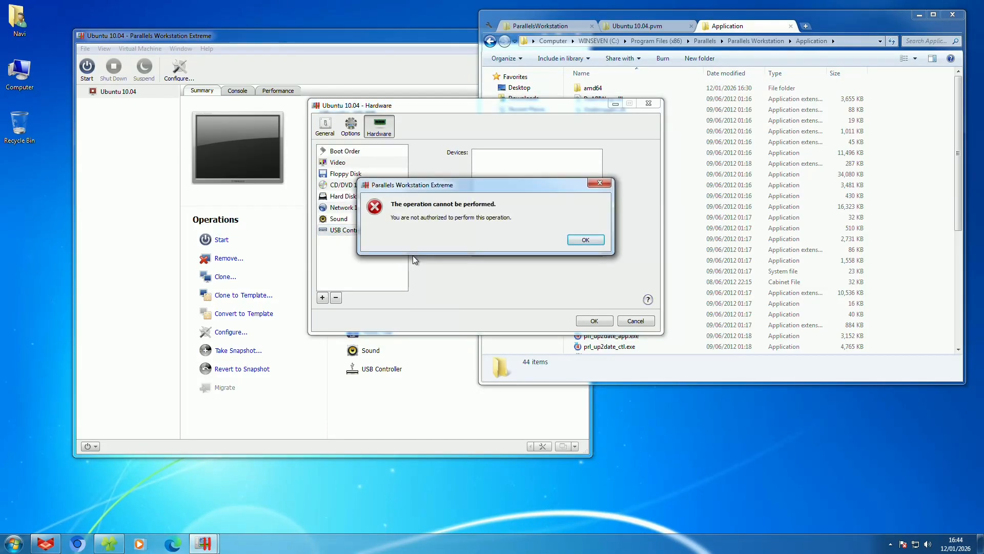
{"action": "left_click", "coordinate": [580, 235]}
Step: Recheck the Sound, Network 1 and Hard Disk 1 settings and cancel the Ubuntu 10.04 configuration
{"action": "left_click", "coordinate": [367, 218]}
{"action": "left_click", "coordinate": [370, 207]}
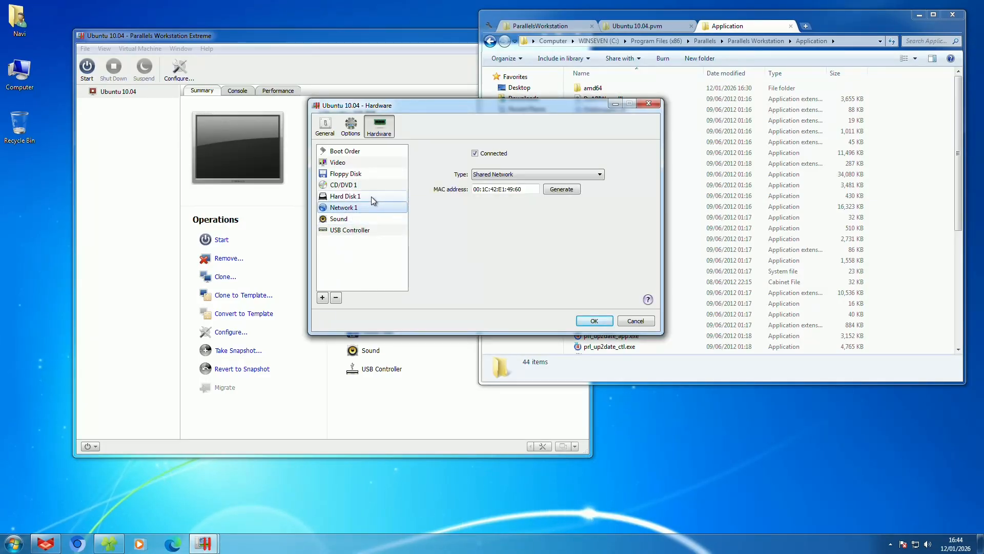
{"action": "left_click", "coordinate": [366, 195]}
{"action": "left_click", "coordinate": [636, 321]}
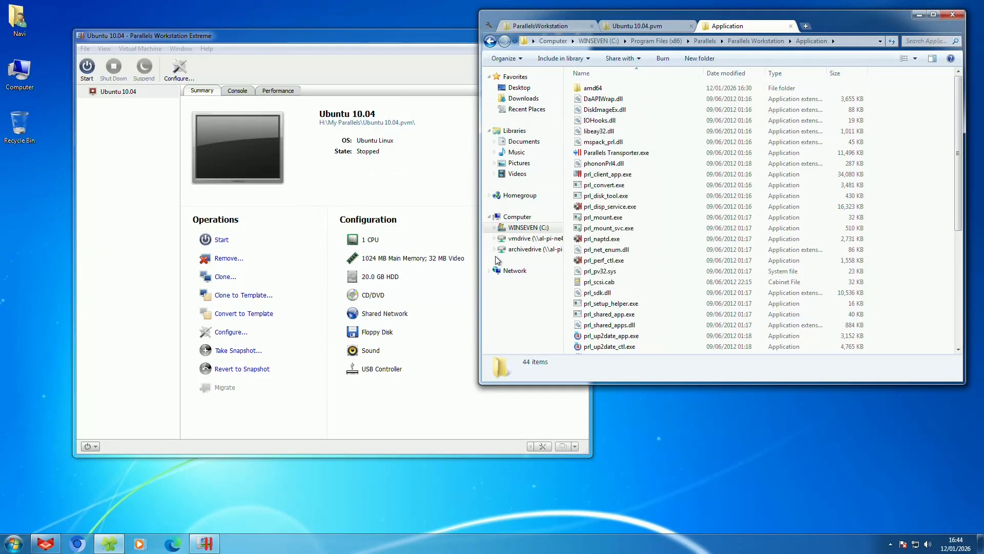
Step: Look through the virtual machine's Console and Performance views, return to the Summary and bring the file window forward
{"action": "left_click", "coordinate": [415, 207]}
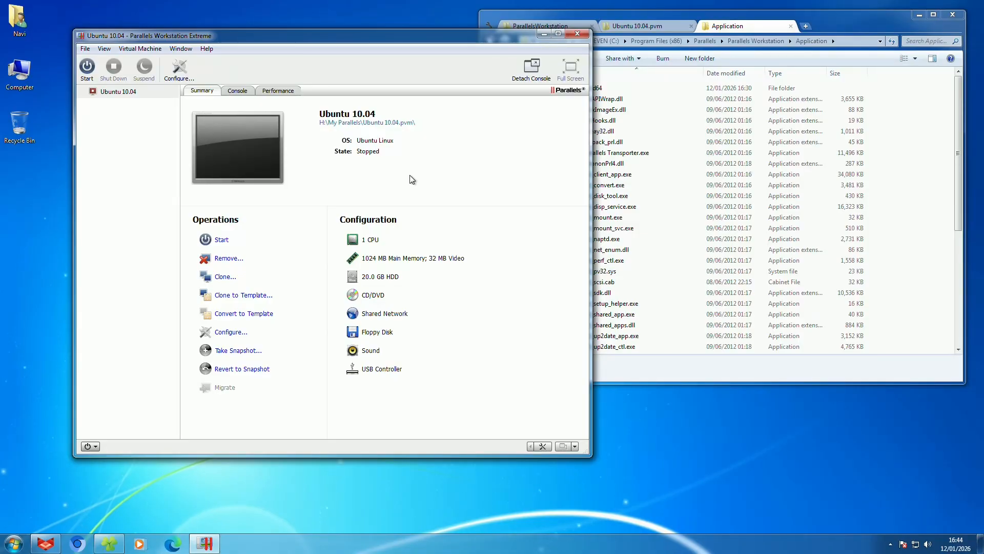
{"action": "left_click", "coordinate": [247, 93]}
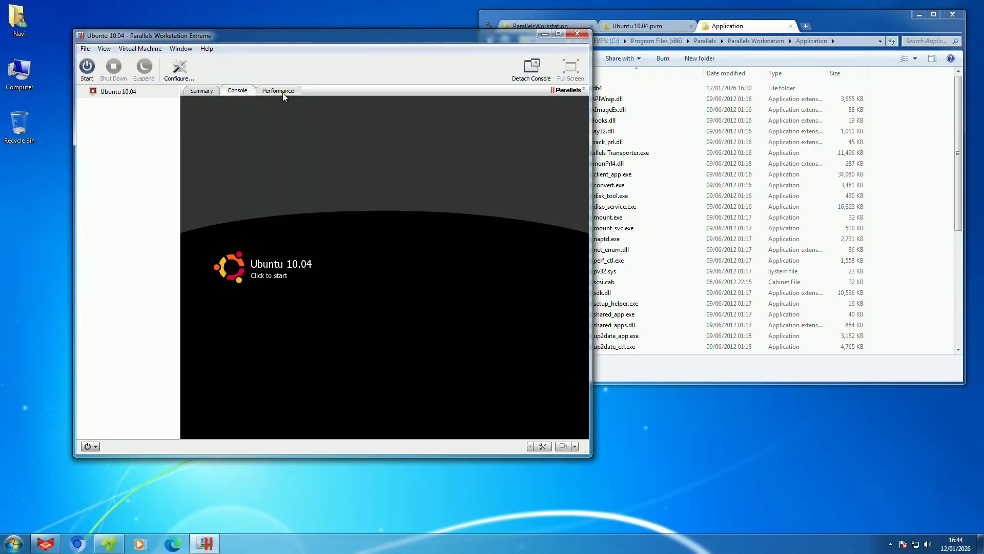
{"action": "left_click", "coordinate": [282, 93]}
{"action": "left_click", "coordinate": [232, 91]}
{"action": "left_click", "coordinate": [203, 93]}
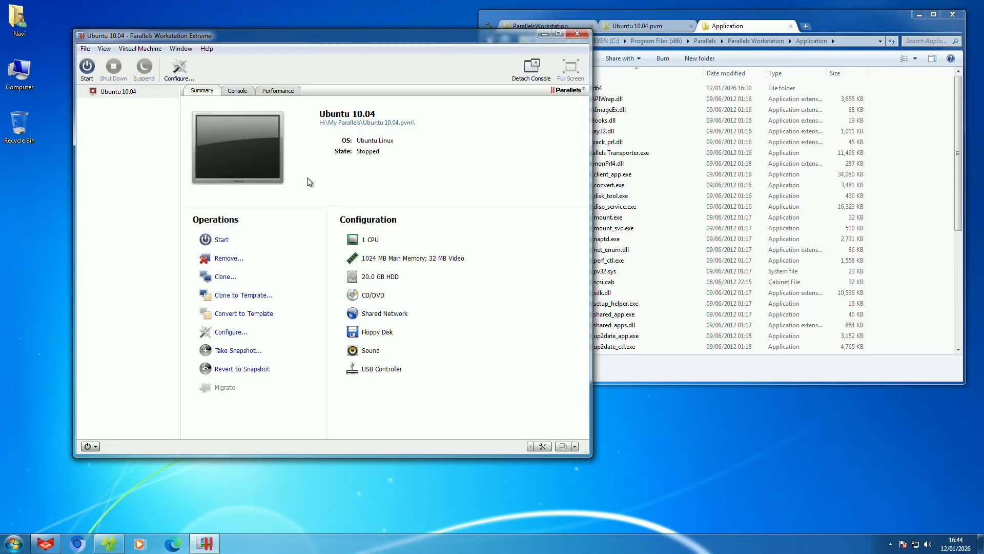
{"action": "left_click", "coordinate": [936, 194]}
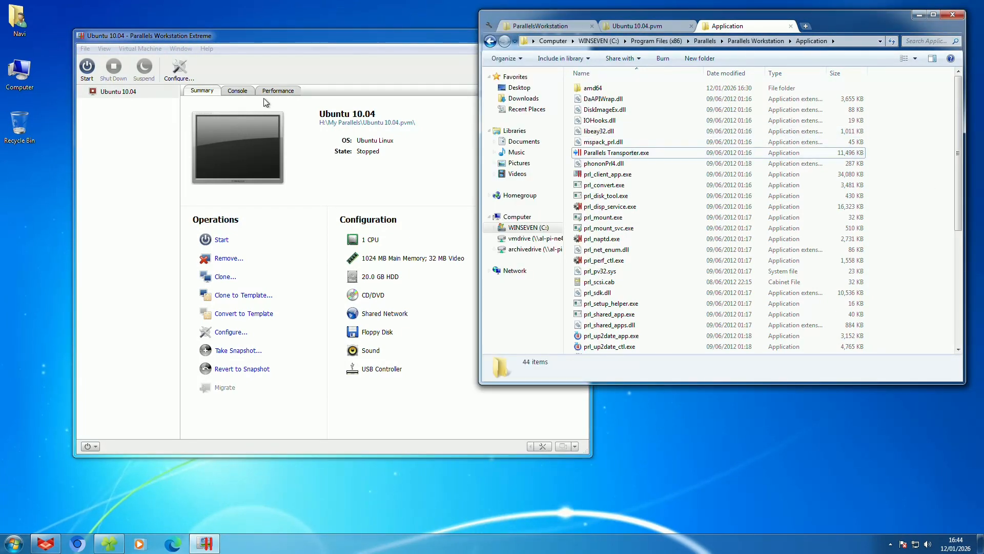
Step: Start the Ubuntu 10.04 virtual machine, dismiss the drive disconnection and VNC server warnings, and shut it down
{"action": "left_click", "coordinate": [86, 75]}
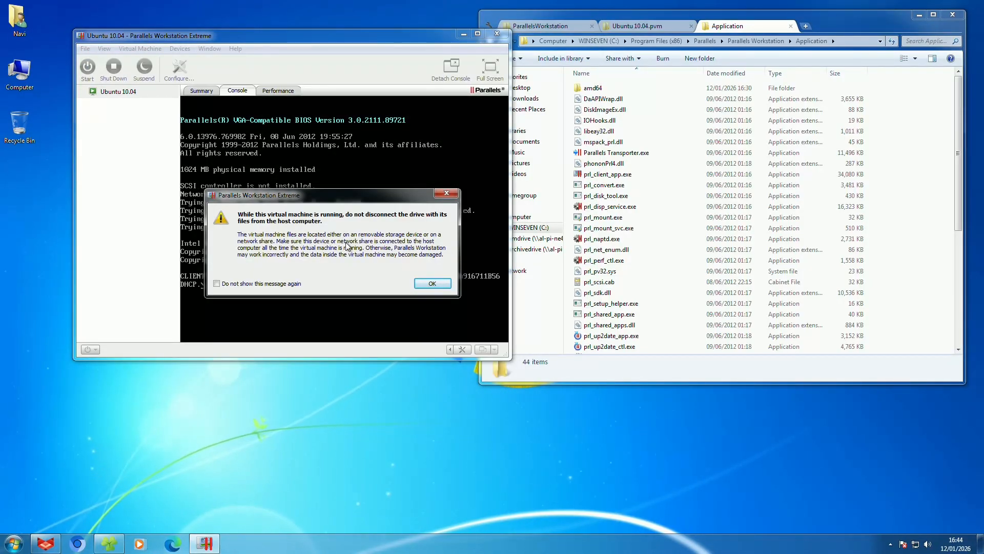
{"action": "left_click", "coordinate": [428, 288]}
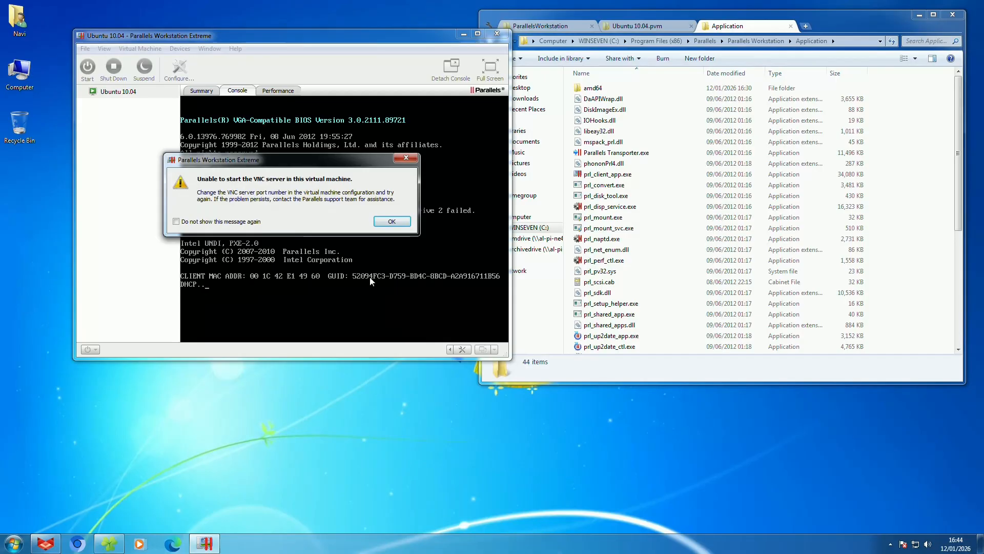
{"action": "left_click", "coordinate": [392, 221]}
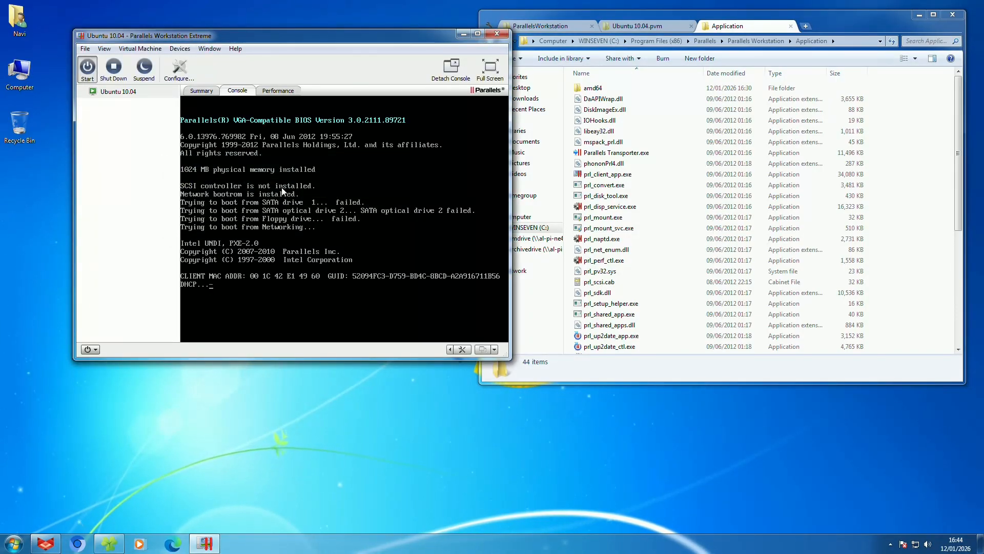
{"action": "left_click", "coordinate": [113, 67]}
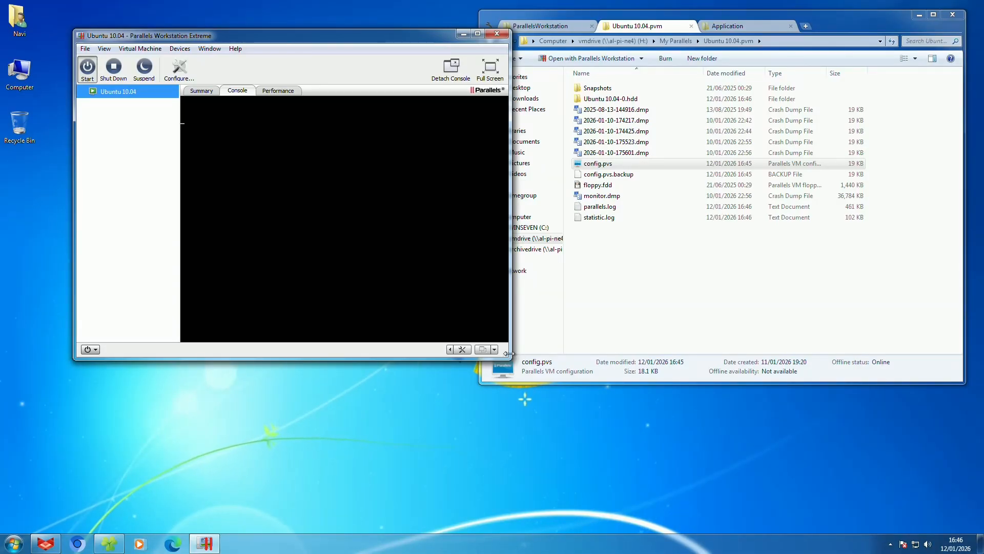
Step: Enlarge the Ubuntu 10.04 console window and switch between it and the Ubuntu 10.04.pvm folder window
{"action": "left_click_drag", "start_coordinate": [507, 352], "coordinate": [774, 464]}
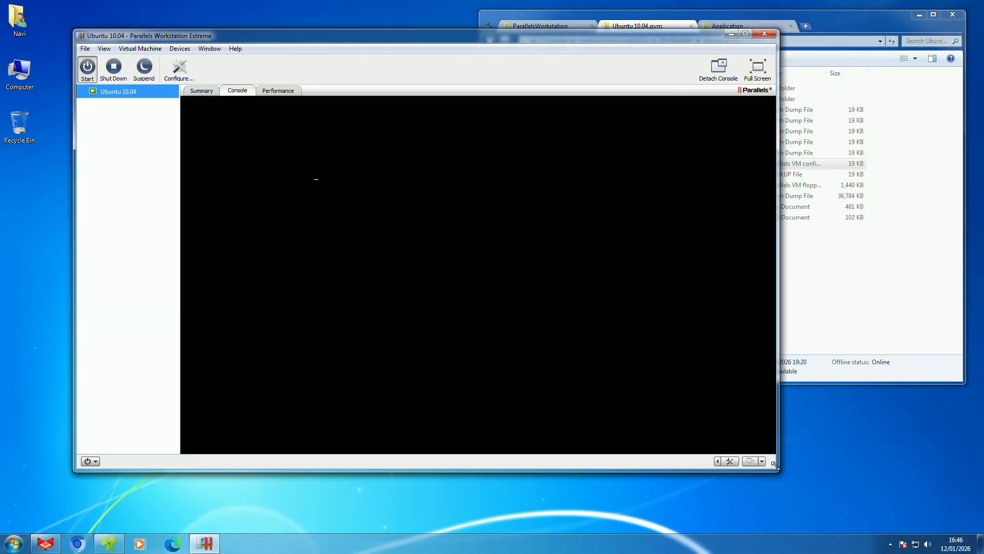
{"action": "left_click", "coordinate": [841, 236]}
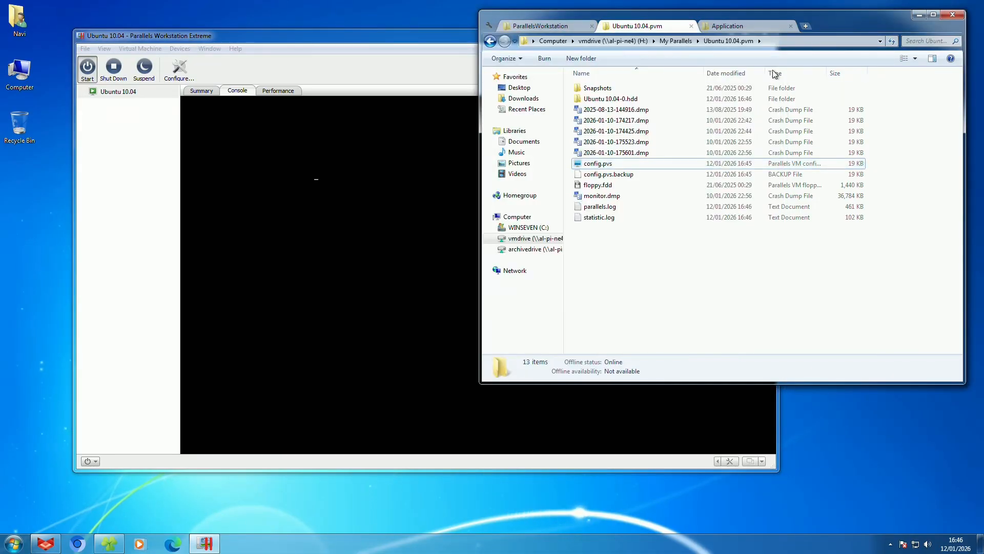
{"action": "left_click", "coordinate": [417, 48]}
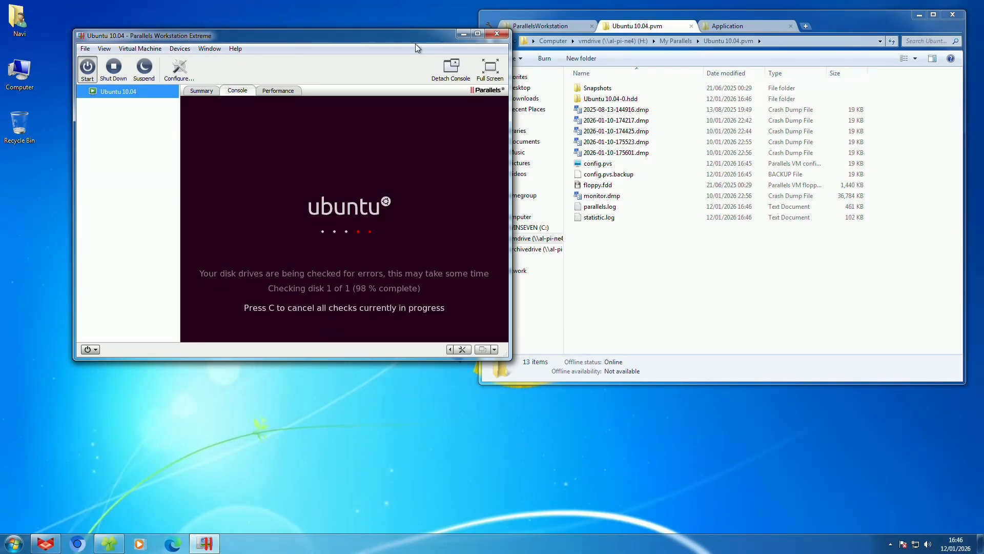
{"action": "right_click", "coordinate": [422, 2]}
{"action": "left_click", "coordinate": [439, 71]}
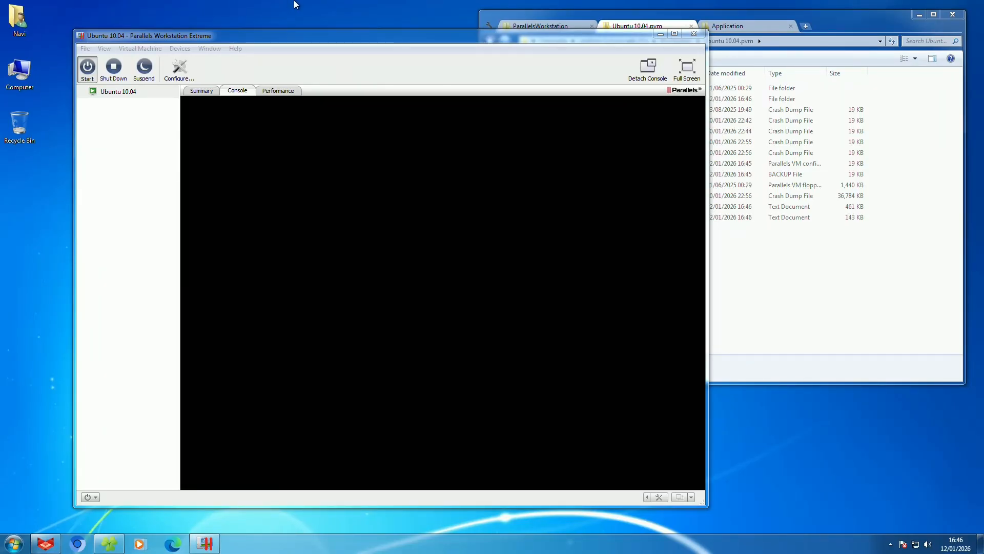
Step: Review the view, virtual machine and device commands available for the running Ubuntu guest
{"action": "left_click", "coordinate": [141, 49]}
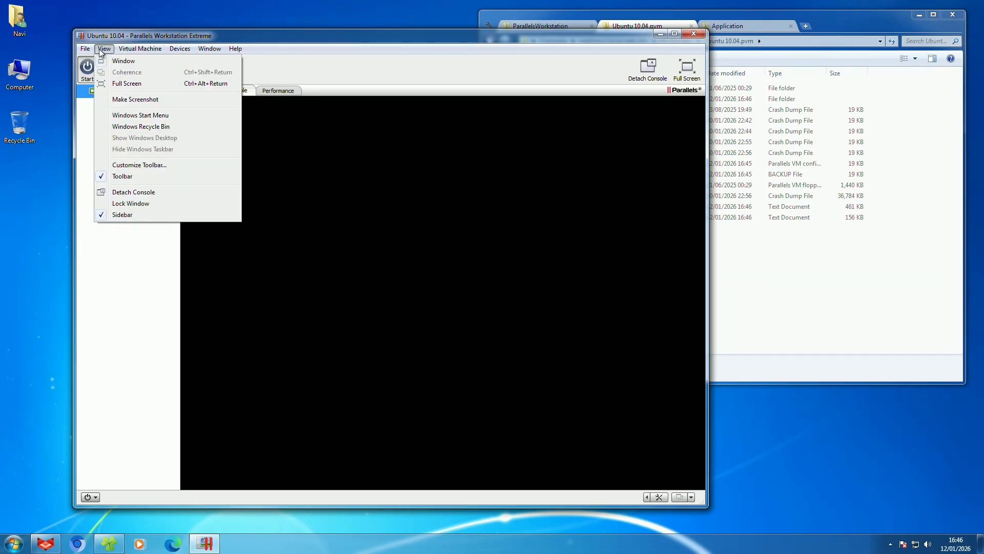
{"action": "mouse_move", "coordinate": [85, 49]}
{"action": "key", "text": "Right"}
{"action": "left_click", "coordinate": [141, 127]}
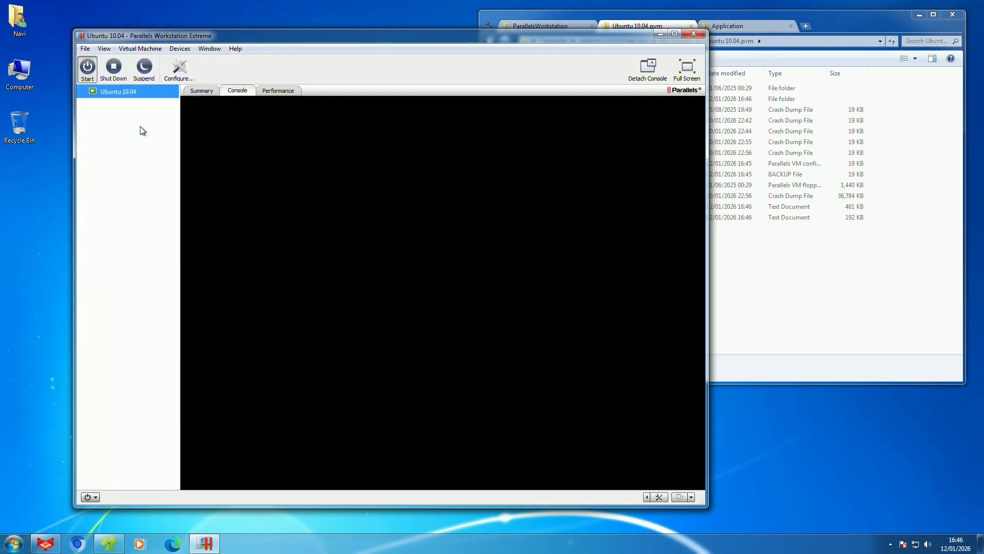
{"action": "left_click", "coordinate": [103, 49]}
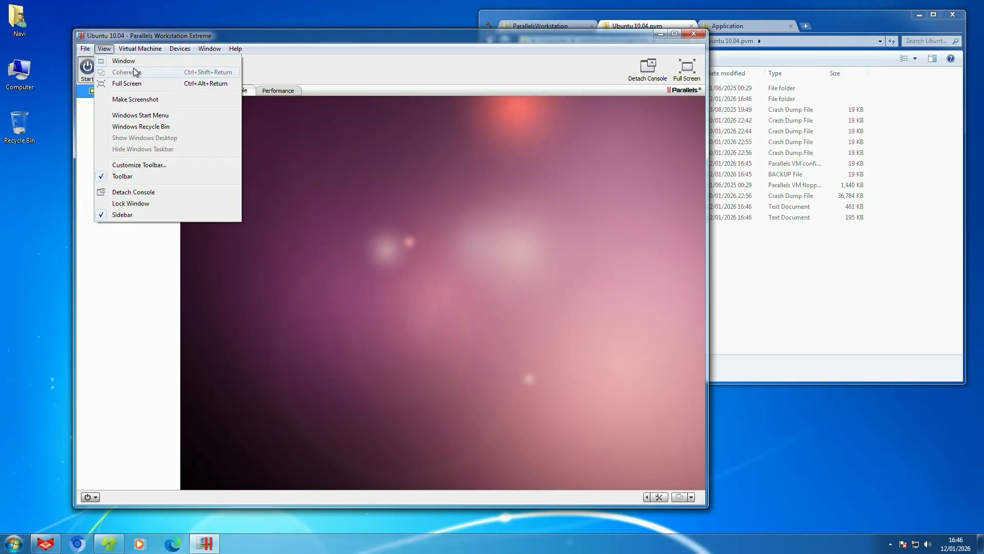
{"action": "mouse_move", "coordinate": [147, 46]}
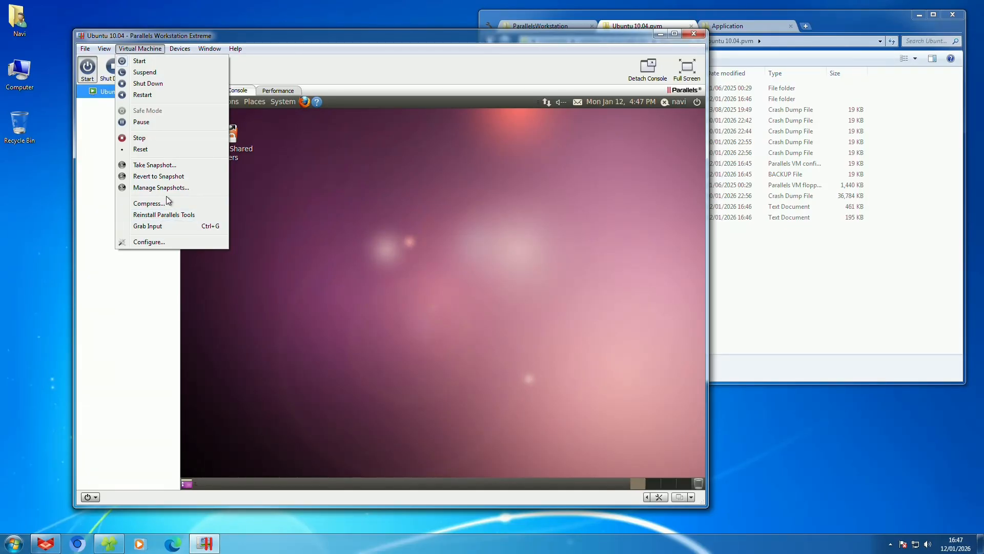
{"action": "left_click", "coordinate": [190, 50]}
Step: Check the virtual machine's snapshots in the snapshot manager and close it
{"action": "left_click", "coordinate": [139, 48]}
{"action": "left_click", "coordinate": [160, 188]}
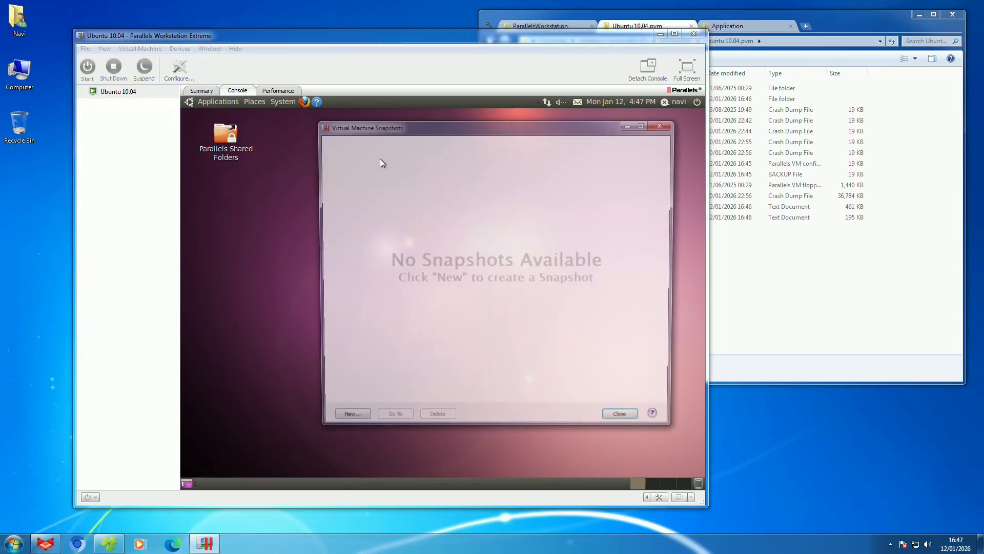
{"action": "left_click", "coordinate": [635, 419]}
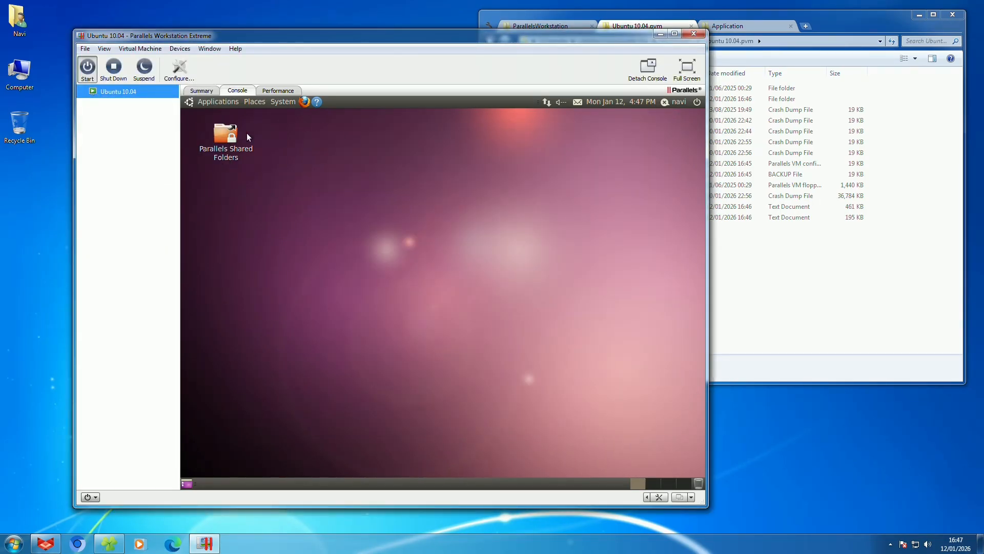
Step: Browse the Ubuntu guest's application categories and launch About Ubuntu
{"action": "left_click", "coordinate": [229, 102]}
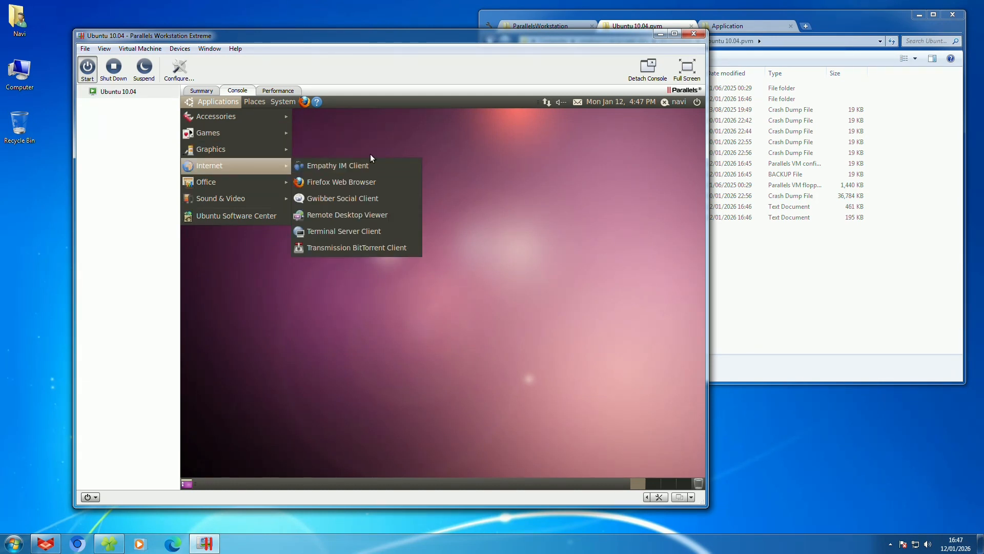
{"action": "mouse_move", "coordinate": [247, 199]}
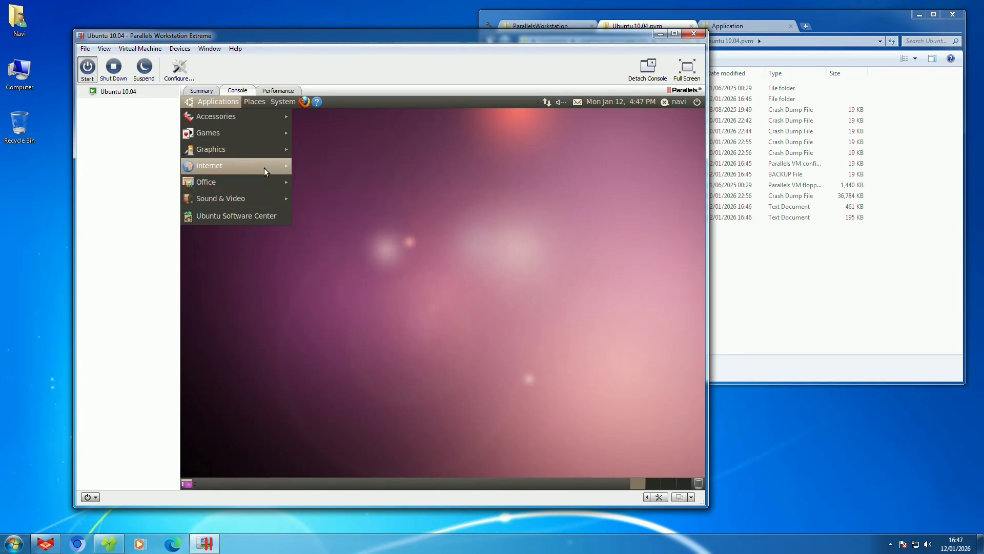
{"action": "mouse_move", "coordinate": [263, 167]}
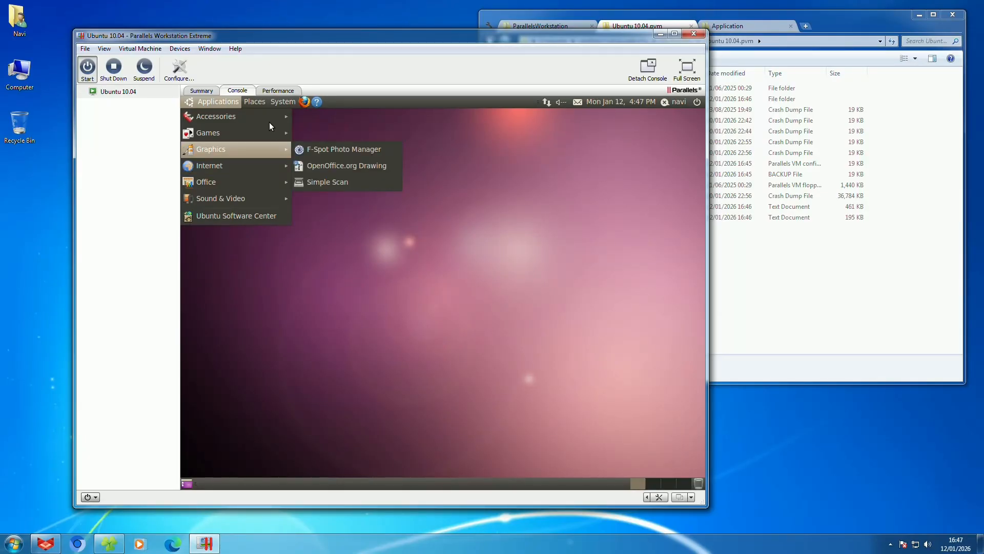
{"action": "mouse_move", "coordinate": [280, 105]}
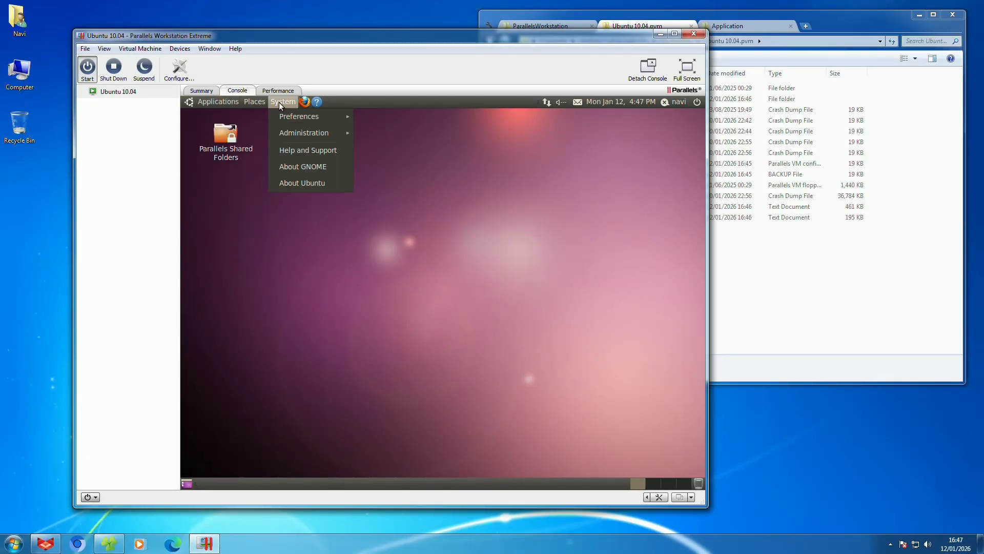
{"action": "left_click", "coordinate": [288, 182]}
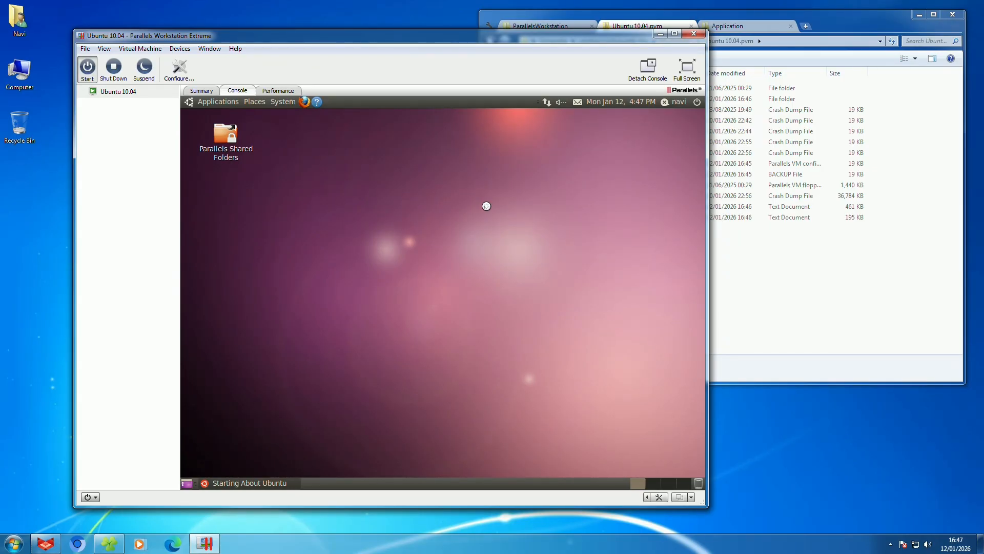
Step: Examine the virtual machine commands and the keyboard, sharing, Hard Disk 1 and sound device options for the running guest
{"action": "left_click", "coordinate": [140, 48]}
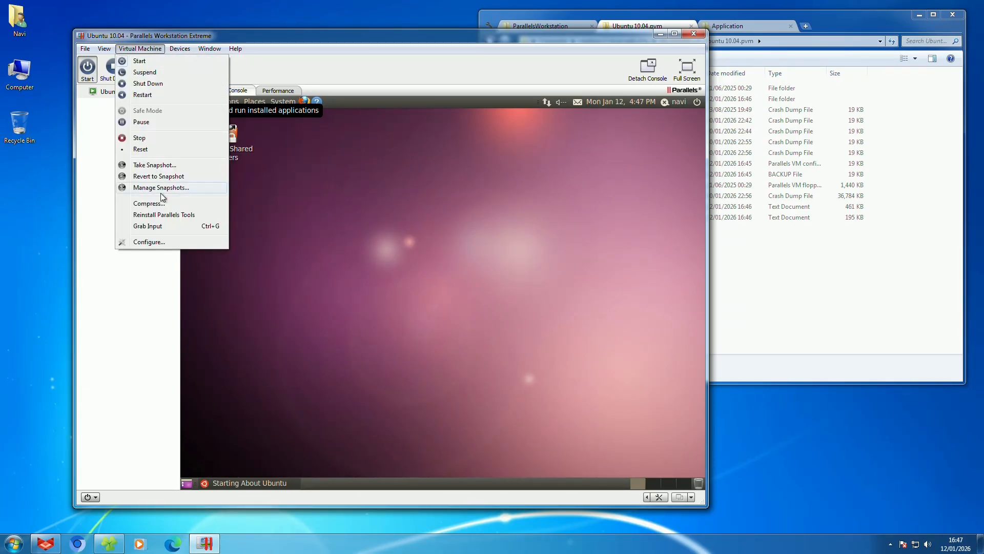
{"action": "mouse_move", "coordinate": [179, 48]}
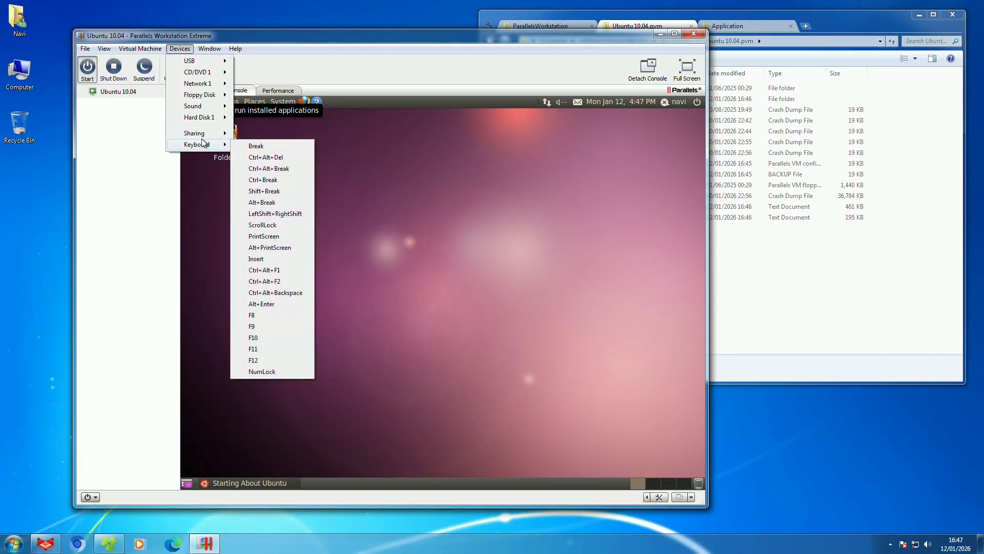
{"action": "mouse_move", "coordinate": [205, 133]}
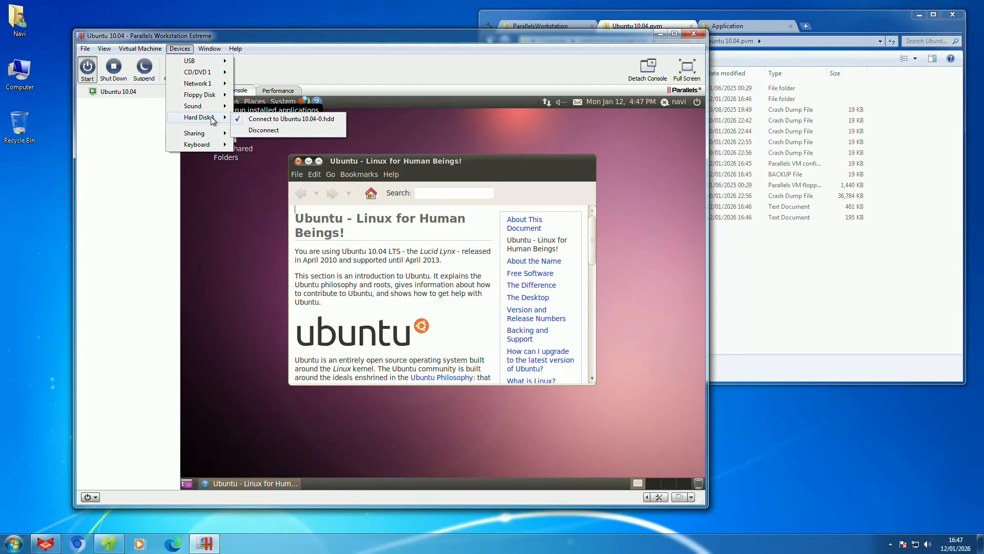
{"action": "mouse_move", "coordinate": [207, 106]}
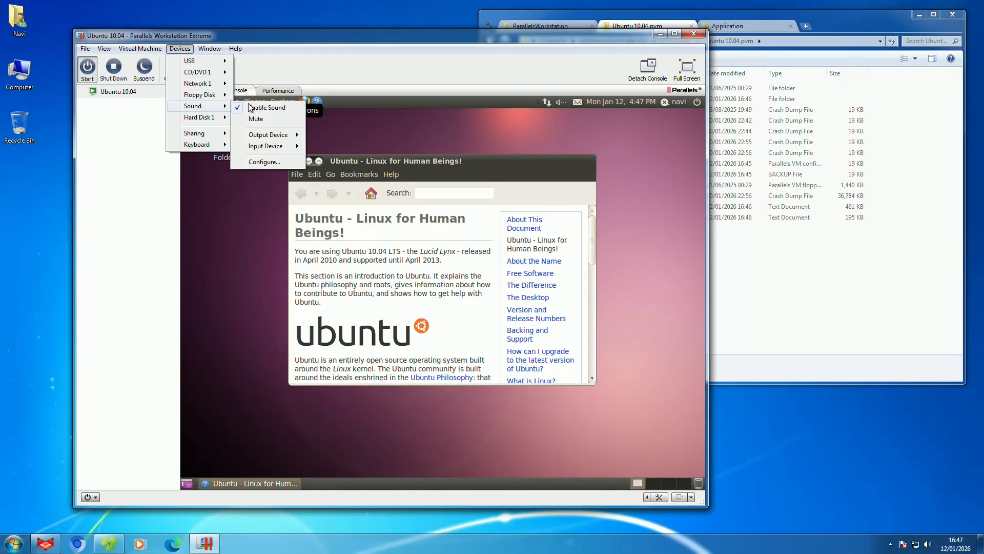
{"action": "mouse_move", "coordinate": [264, 146]}
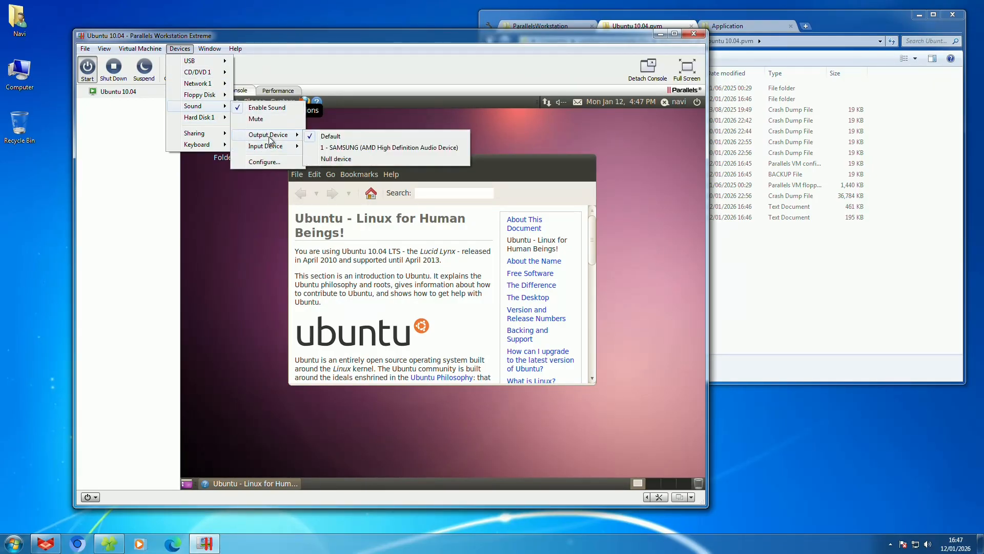
{"action": "mouse_move", "coordinate": [140, 48]}
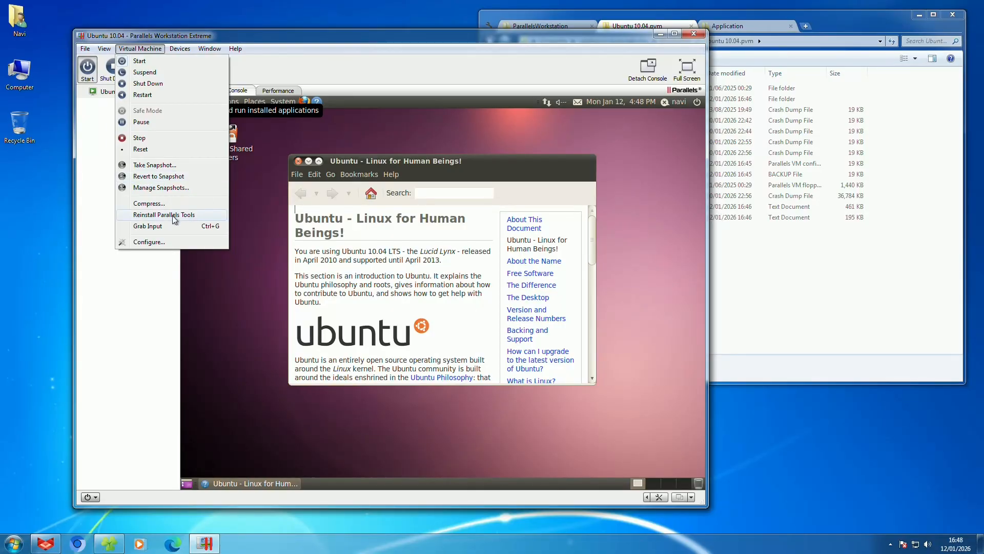
{"action": "left_click", "coordinate": [209, 48]}
{"action": "left_click", "coordinate": [233, 49]}
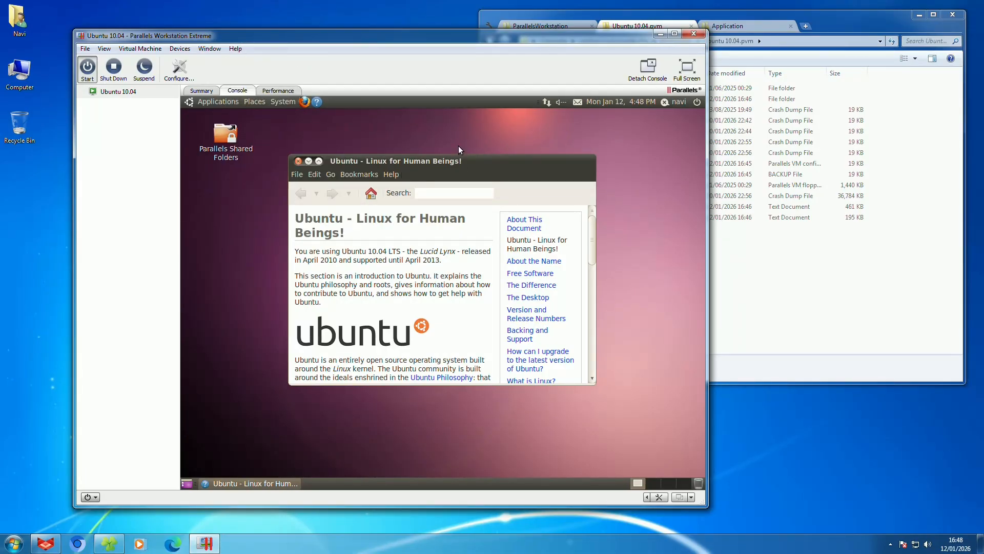
Step: Move the Ubuntu introduction window up and to the left on the guest desktop
{"action": "left_click", "coordinate": [396, 140]}
{"action": "left_click_drag", "start_coordinate": [399, 166], "coordinate": [336, 145]}
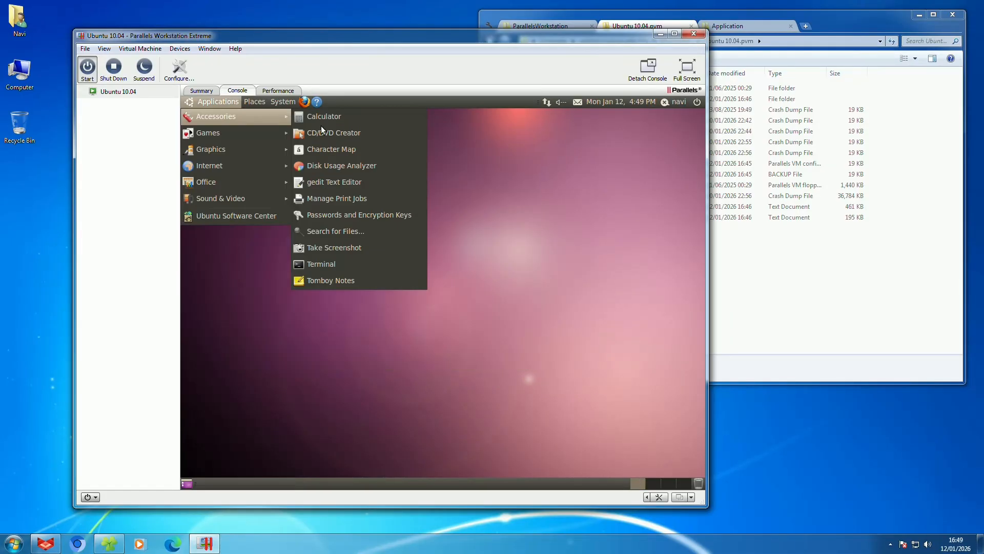
Step: Run uname -a in a new Terminal window on the Ubuntu guest and close the terminal
{"action": "left_click", "coordinate": [323, 260]}
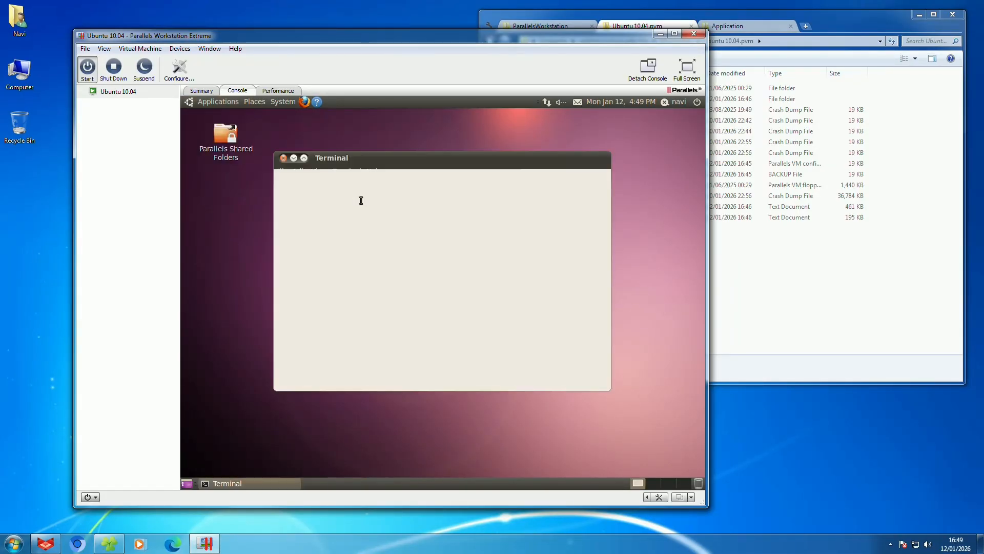
{"action": "type", "text": "uname -a"}
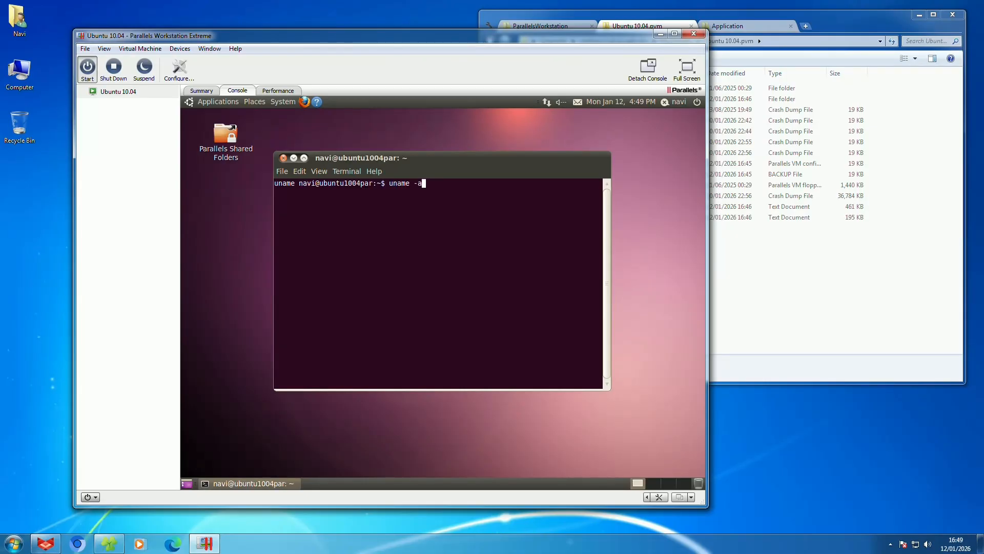
{"action": "key", "text": "Return"}
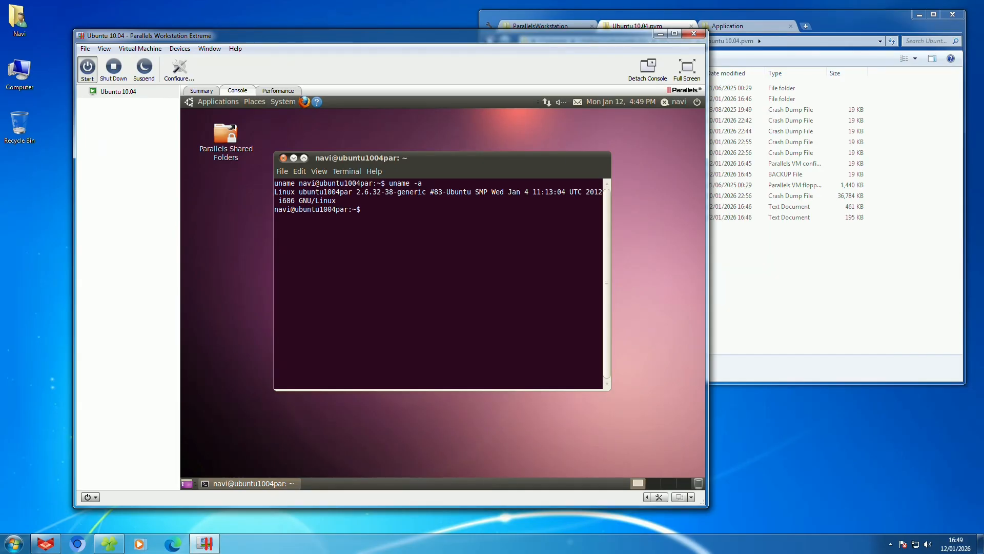
{"action": "key", "text": "ctrl+d"}
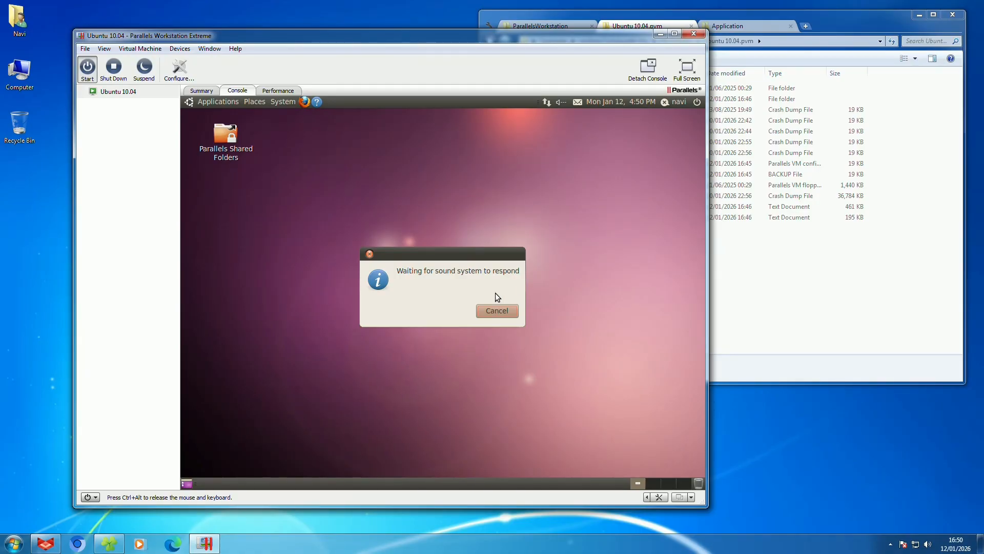
Step: Check the virtual machine's summary and browse the system preferences available in the Ubuntu guest
{"action": "left_click", "coordinate": [208, 95]}
{"action": "left_click", "coordinate": [237, 94]}
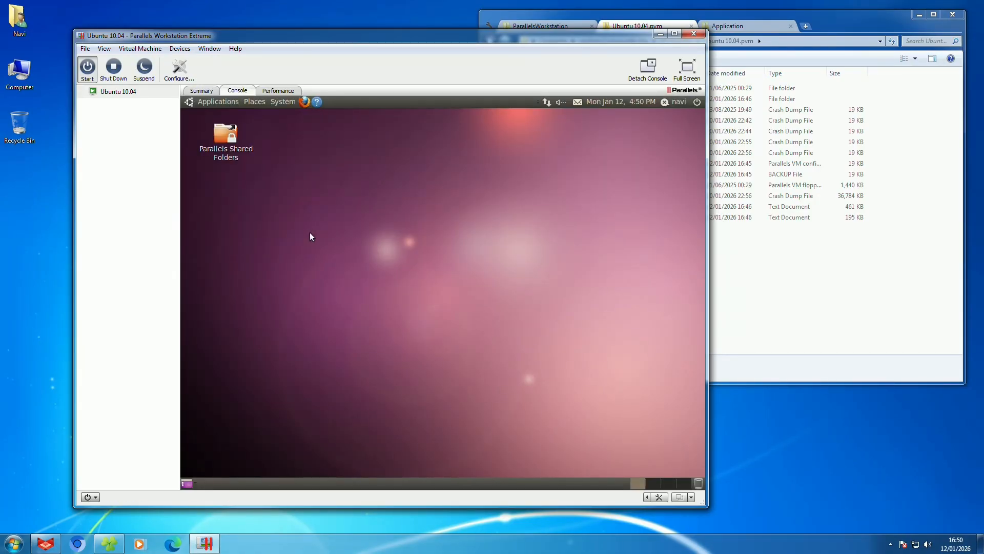
{"action": "left_click", "coordinate": [217, 102]}
{"action": "mouse_move", "coordinate": [283, 101]}
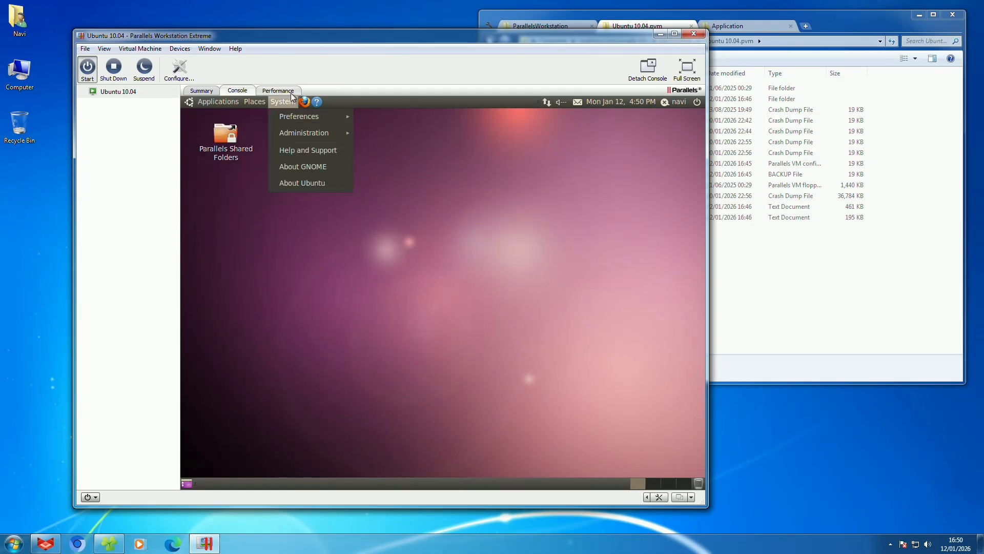
{"action": "mouse_move", "coordinate": [294, 121]}
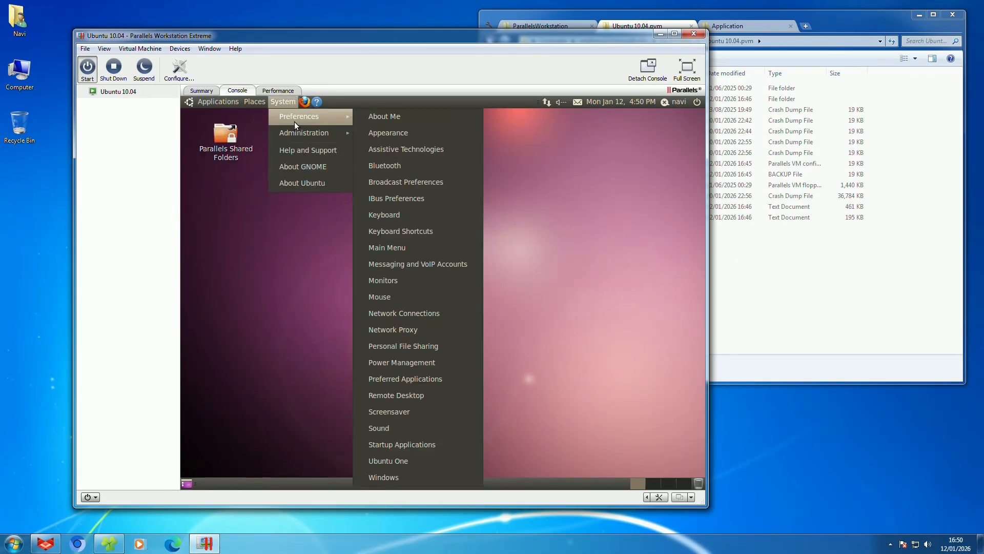
Step: Shut down the Ubuntu guest from its own session options
{"action": "left_click", "coordinate": [680, 174]}
{"action": "left_click", "coordinate": [695, 102]}
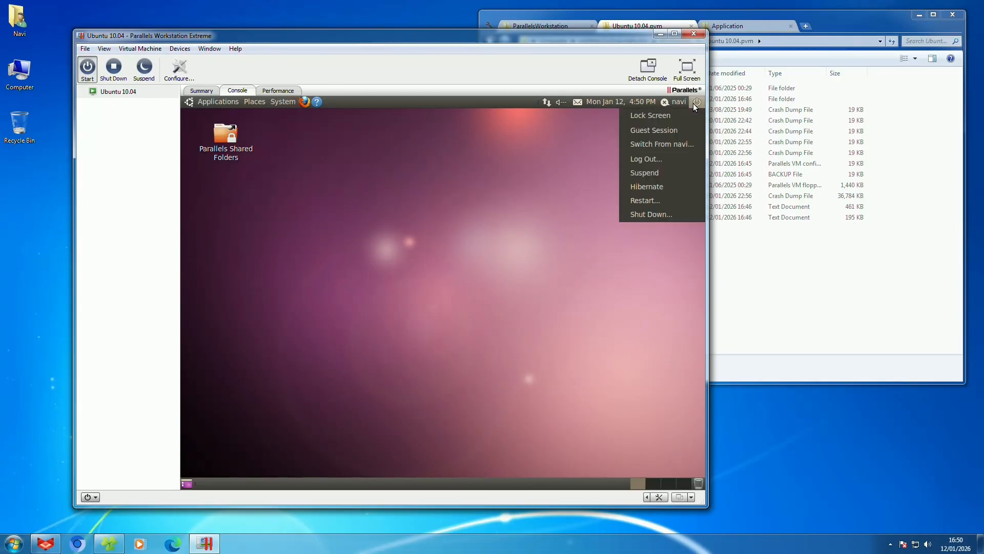
{"action": "left_click", "coordinate": [651, 211]}
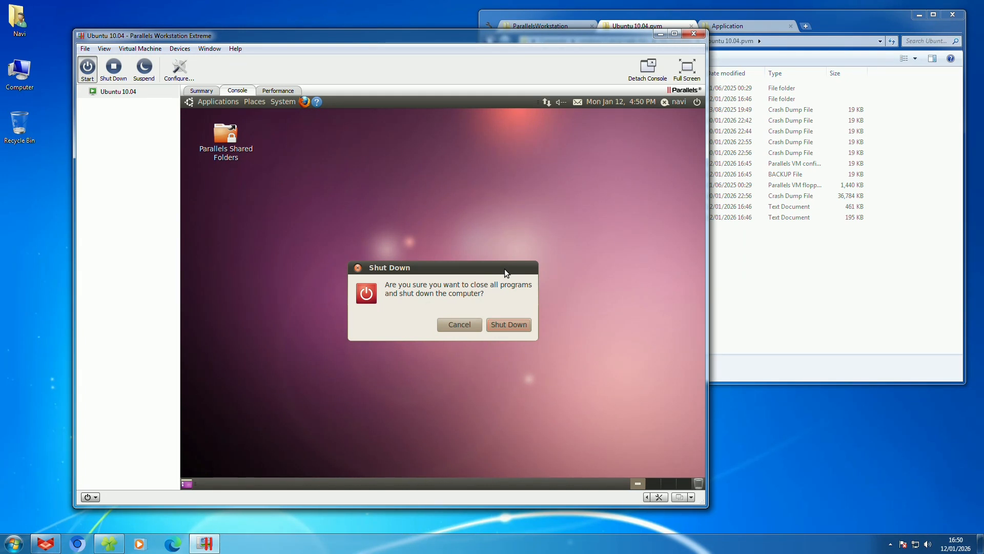
Step: Switch to the file manager, inspect the contents of the Windows NT3.51.pvm folder and return to My Parallels
{"action": "left_click", "coordinate": [555, 22]}
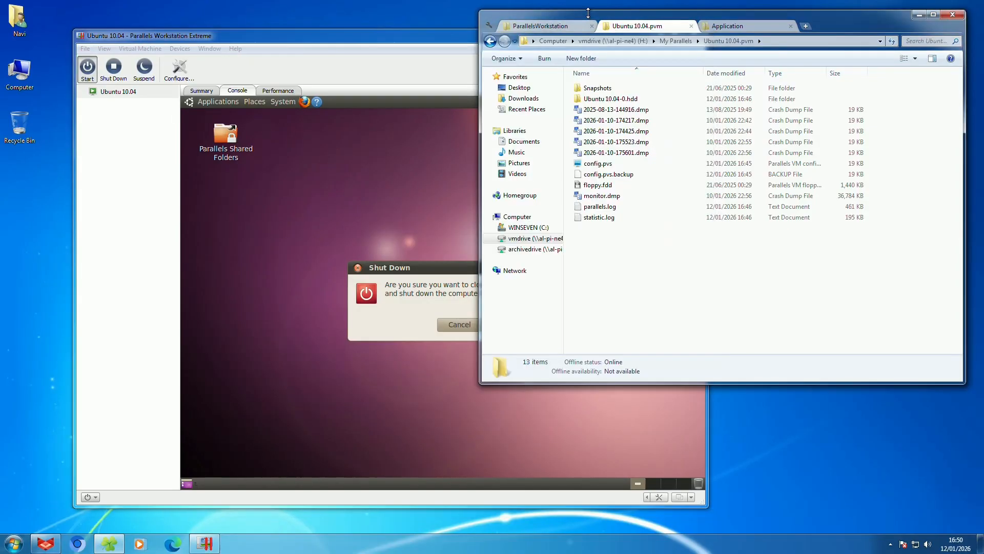
{"action": "left_click", "coordinate": [683, 41]}
{"action": "left_click", "coordinate": [619, 100]}
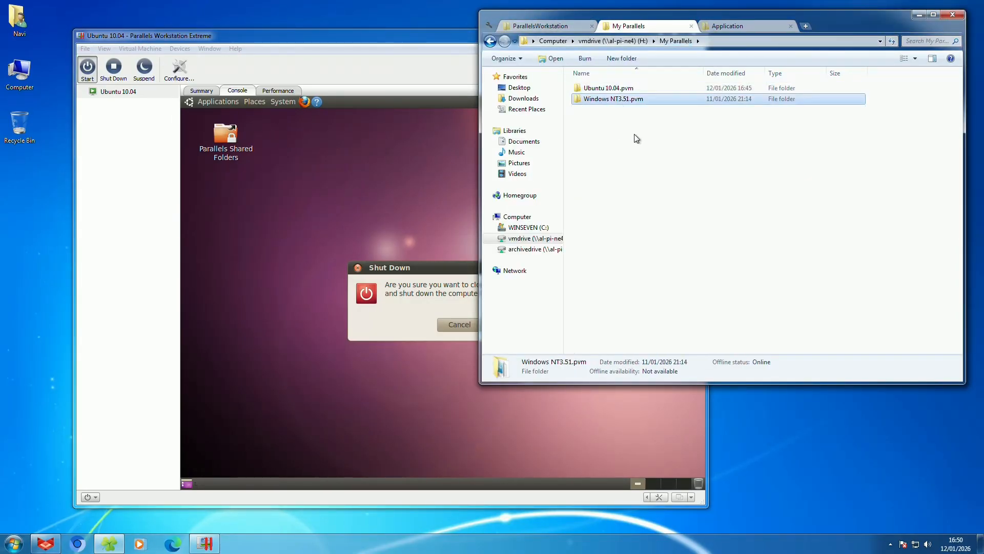
{"action": "left_click", "coordinate": [634, 133]}
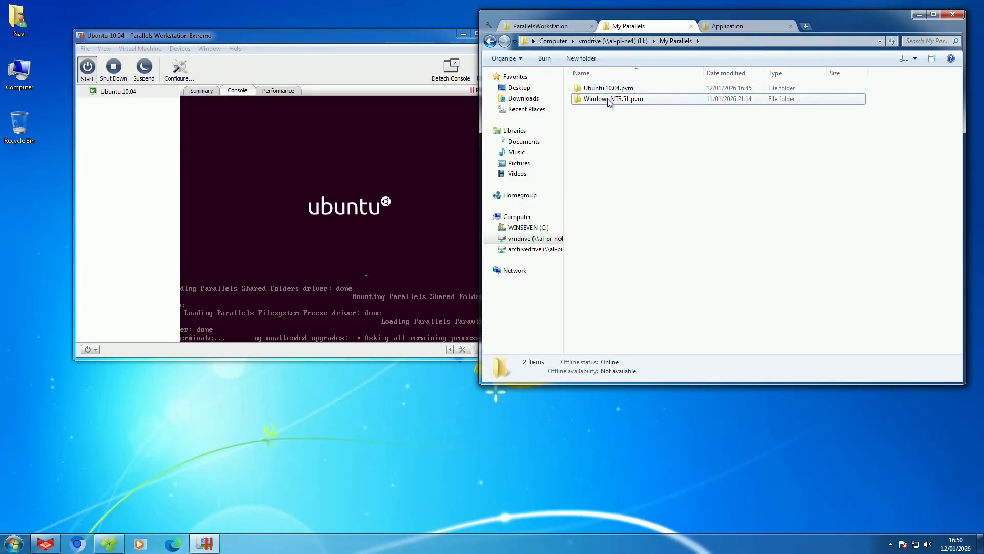
{"action": "double_click", "coordinate": [609, 99]}
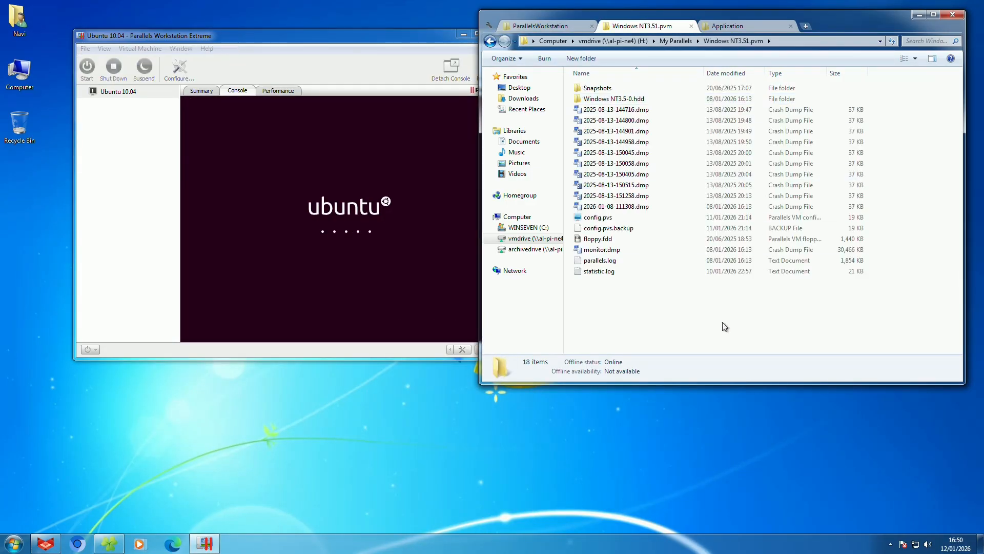
{"action": "left_click_drag", "start_coordinate": [721, 323], "coordinate": [701, 298]}
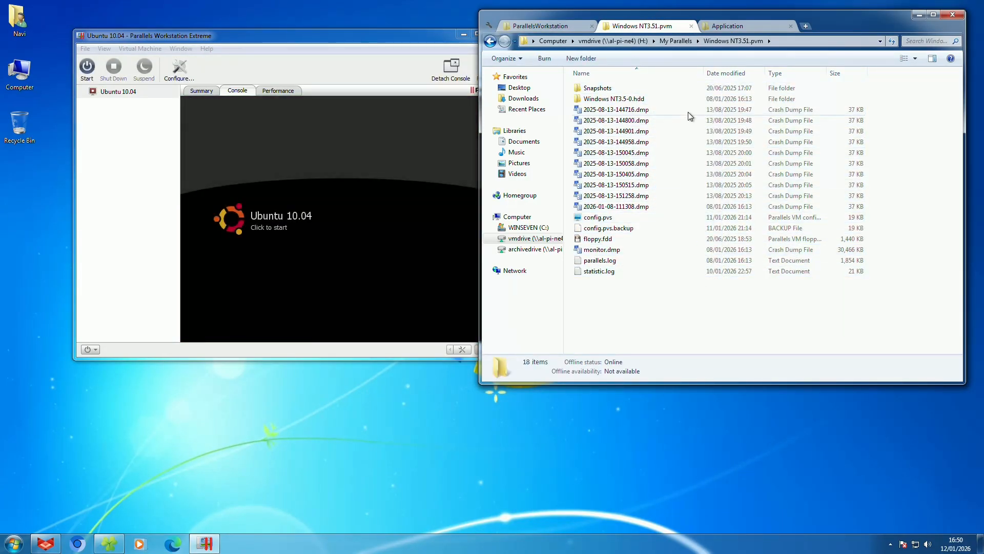
{"action": "left_click", "coordinate": [683, 42]}
{"action": "left_click", "coordinate": [676, 139]}
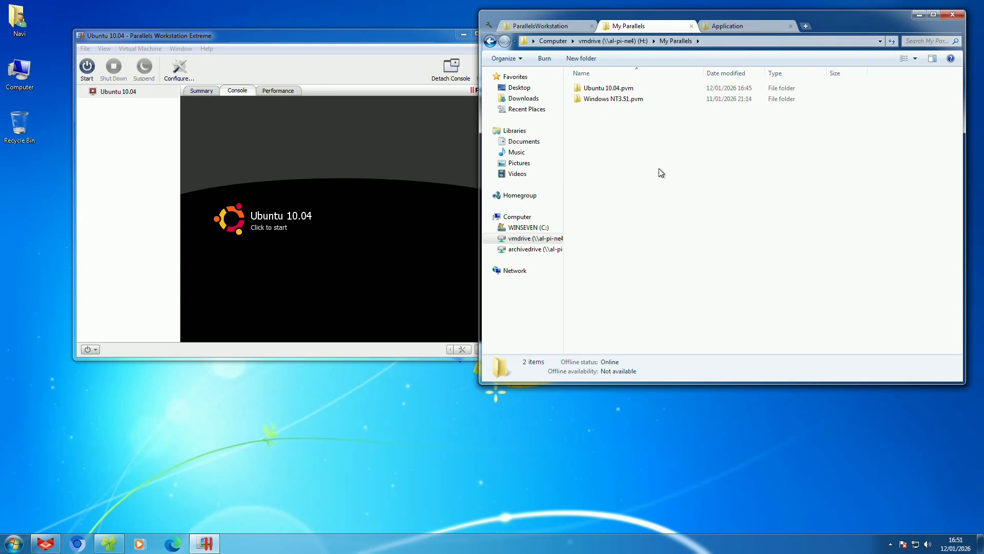
Step: Add the existing Windows NT3.51 virtual machine from My Parallels to the Parallels Workstation Extreme virtual machine list
{"action": "right_click", "coordinate": [94, 104]}
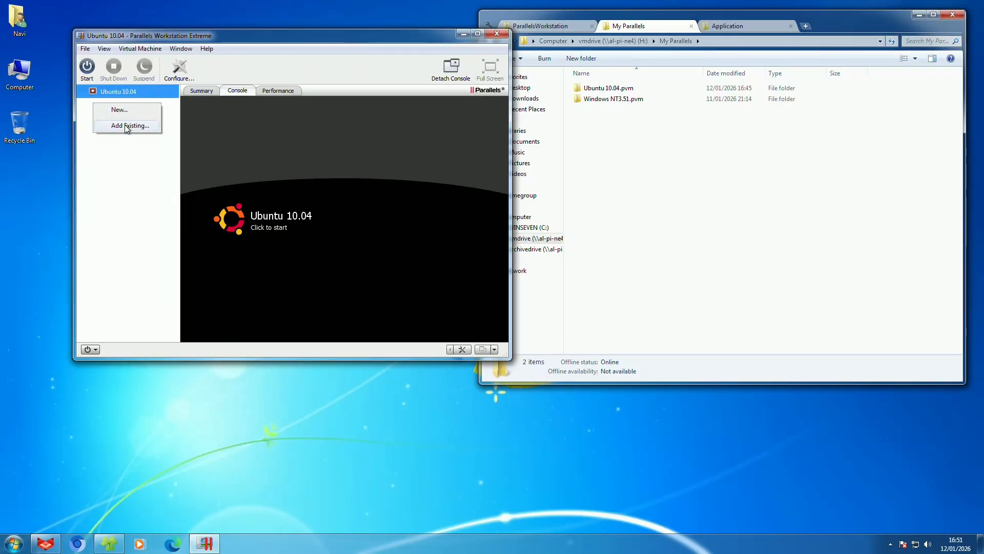
{"action": "left_click", "coordinate": [127, 126]}
{"action": "left_click", "coordinate": [643, 220]}
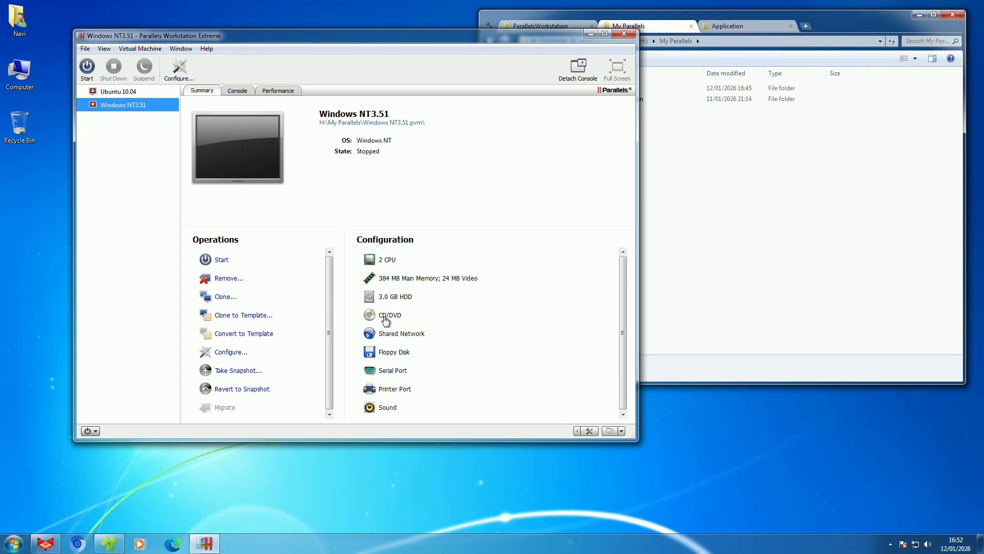
Step: Switch to the web browser and read the BetaWiki article on Windows NT 3.51, including its version details and system requirements
{"action": "left_click", "coordinate": [110, 544]}
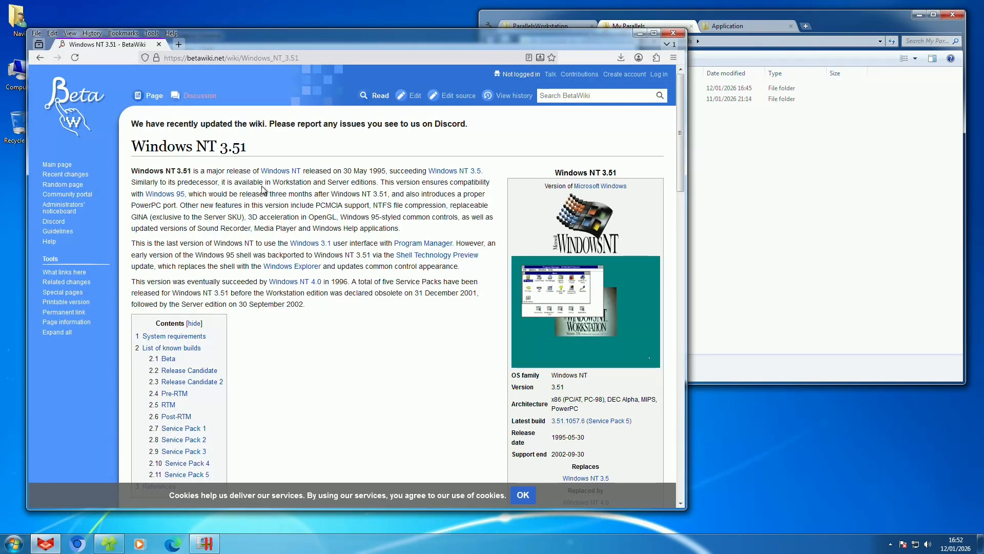
{"action": "left_click_drag", "start_coordinate": [227, 171], "coordinate": [430, 237]}
{"action": "left_click", "coordinate": [436, 229]}
{"action": "scroll", "coordinate": [449, 242], "scroll_direction": "down", "scroll_amount": 2}
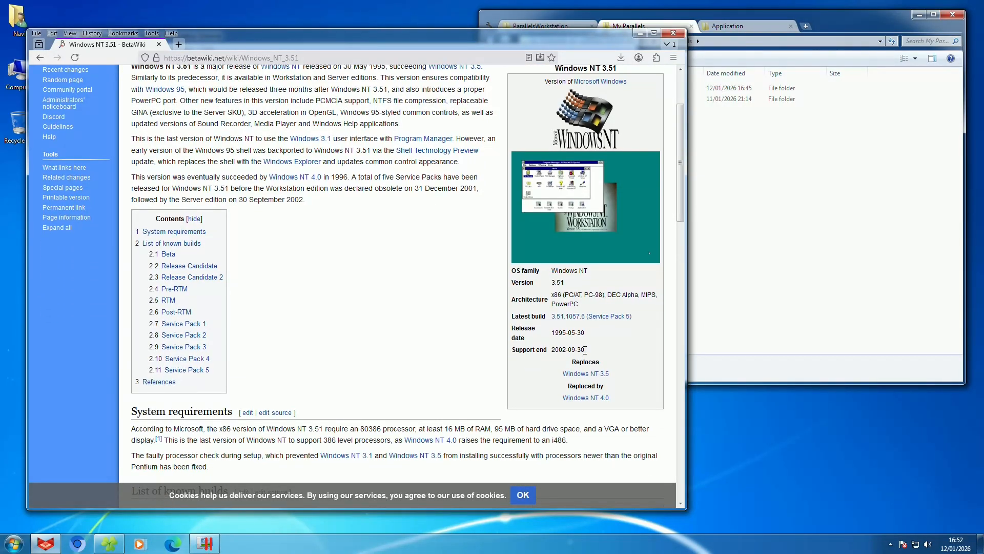
{"action": "scroll", "coordinate": [438, 331], "scroll_direction": "up", "scroll_amount": 2}
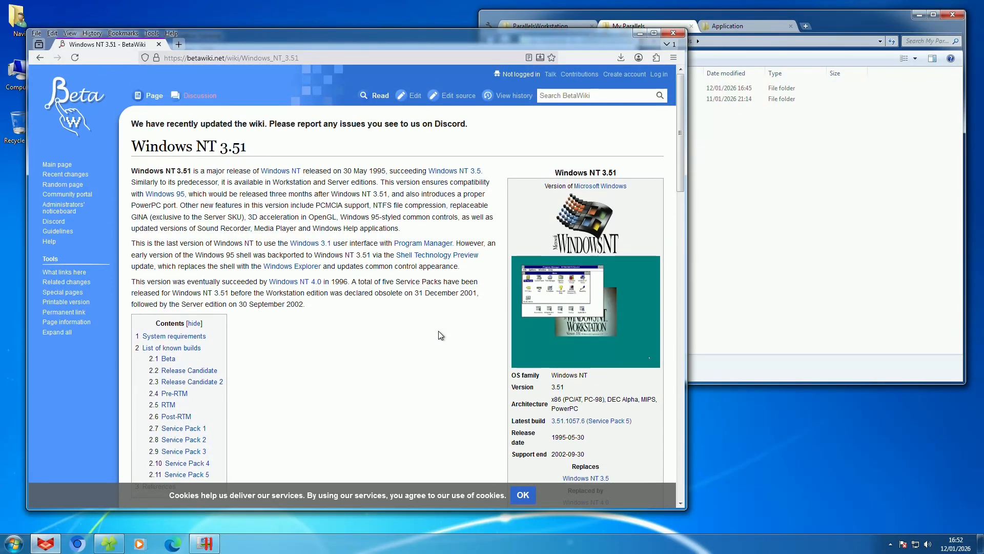
Step: Look at the linked Windows NT 4.0 article, then at the enlarged desktop screenshot in the Windows NT 3.51 article
{"action": "left_click", "coordinate": [310, 283]}
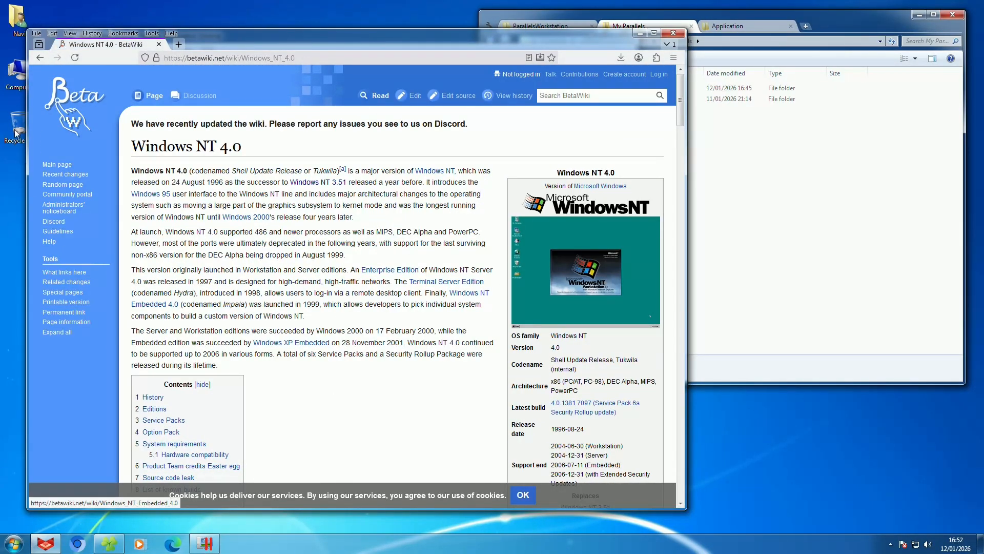
{"action": "left_click", "coordinate": [40, 57]}
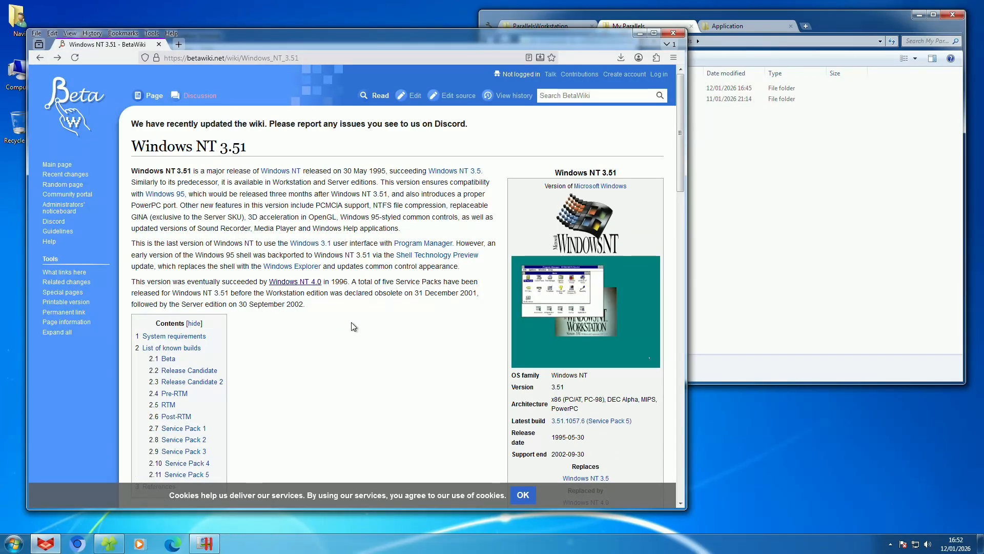
{"action": "left_click", "coordinate": [574, 329]}
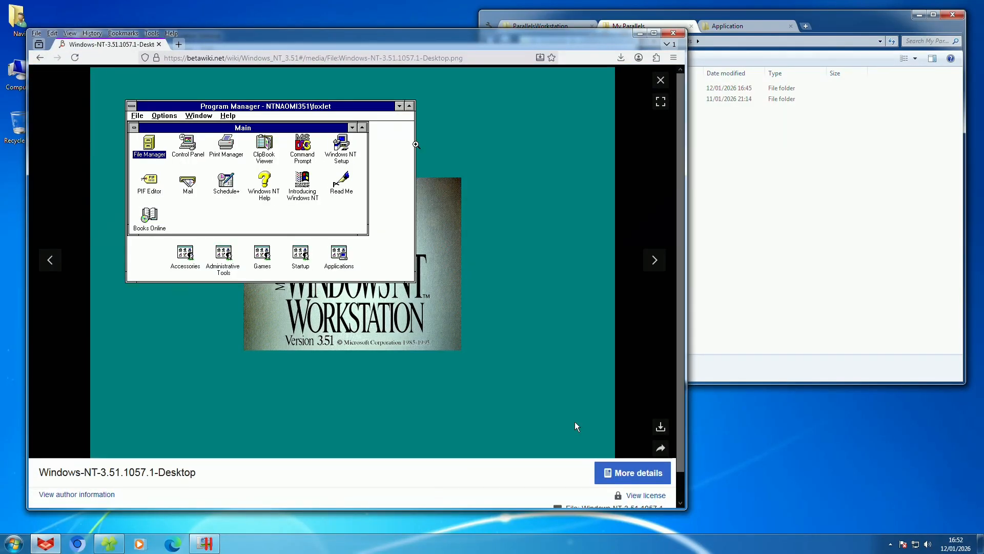
{"action": "left_click", "coordinate": [664, 81]}
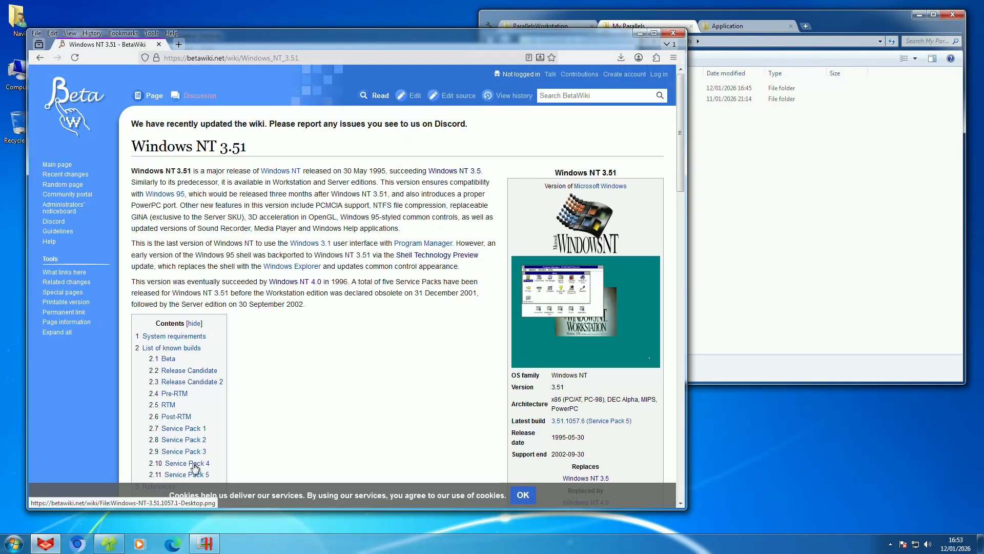
Step: Search BetaWiki for Citrix WinFrame, open its article and read the introduction
{"action": "left_click", "coordinate": [208, 542]}
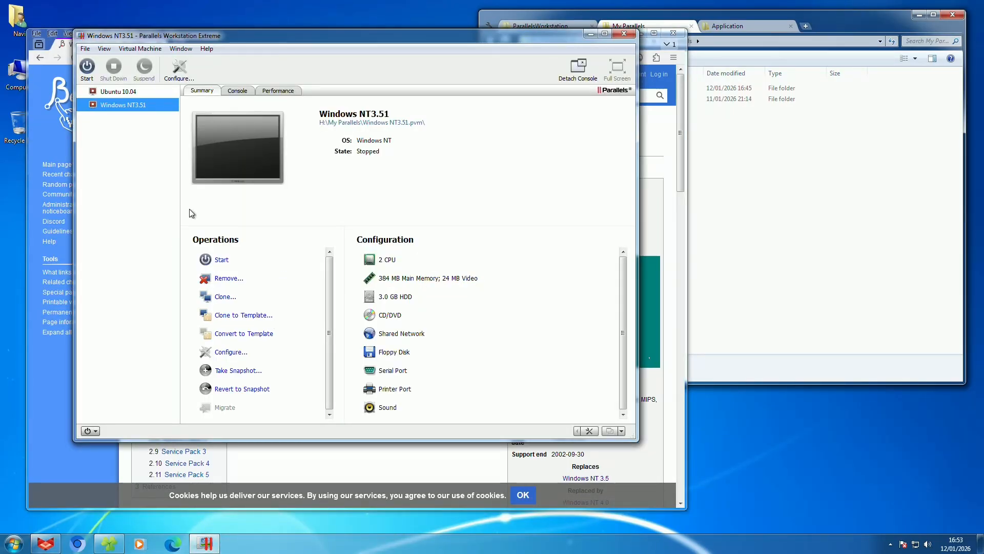
{"action": "left_click", "coordinate": [386, 474]}
{"action": "left_click", "coordinate": [571, 97]}
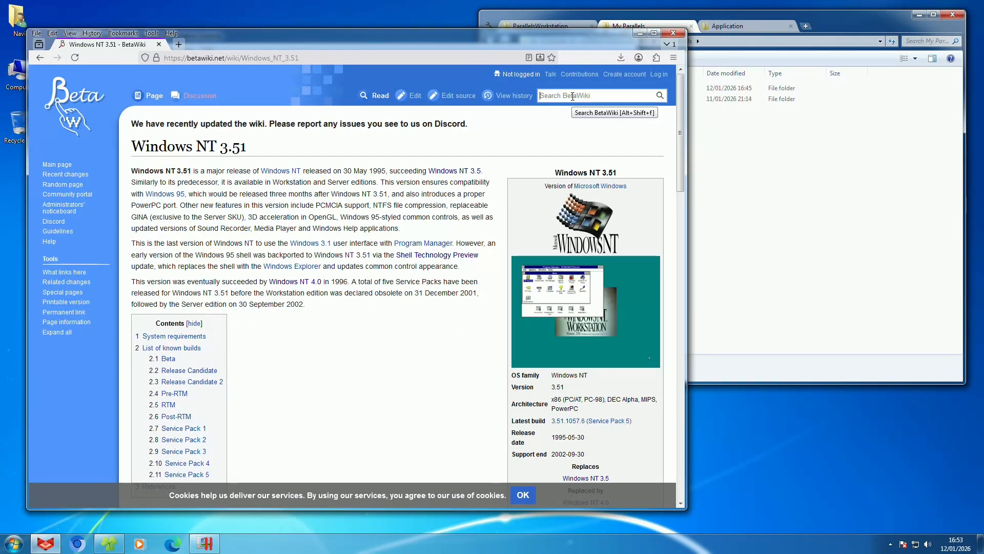
{"action": "type", "text": "Citr"}
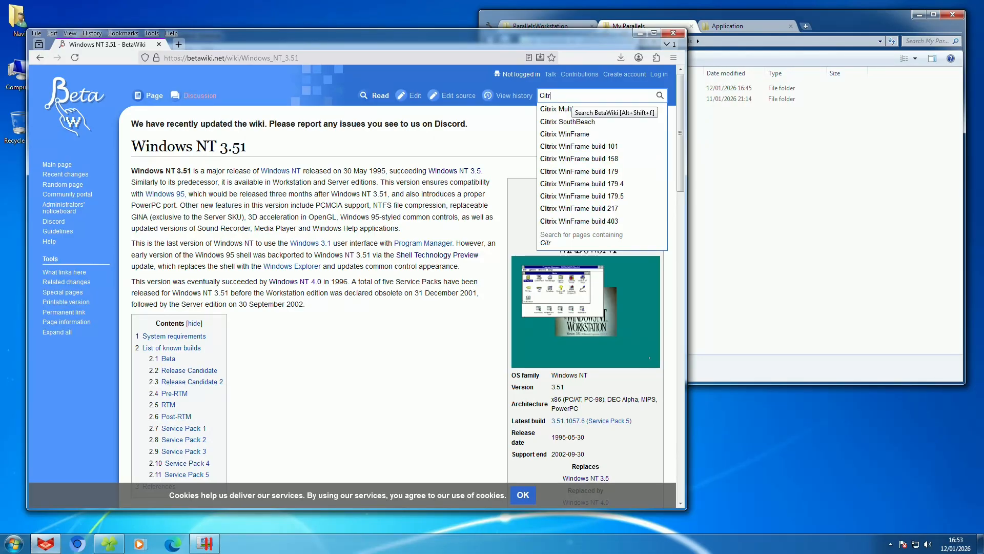
{"action": "type", "text": "i"}
{"action": "key", "text": "Down"}
{"action": "key", "text": "Down"}
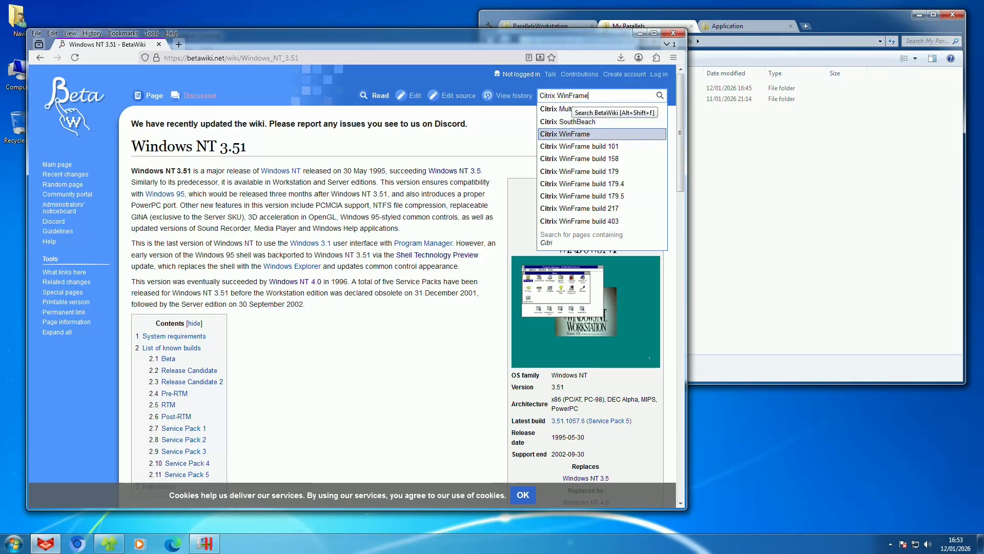
{"action": "key", "text": "Return"}
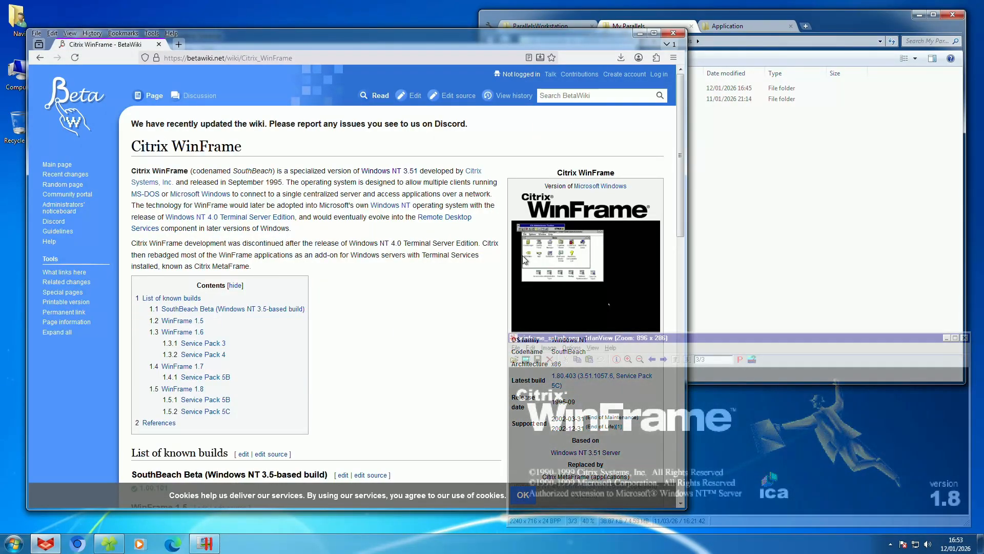
{"action": "left_click_drag", "start_coordinate": [223, 171], "coordinate": [374, 232]}
{"action": "left_click", "coordinate": [374, 233]}
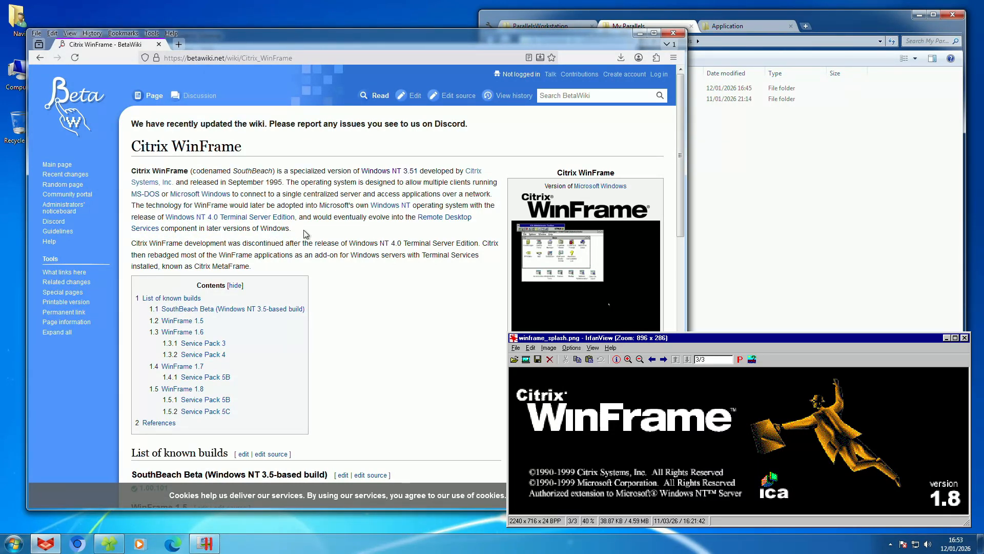
Step: Open the linked Windows NT 4.0 Terminal Server Edition article and read its title and introduction
{"action": "left_click", "coordinate": [214, 219]}
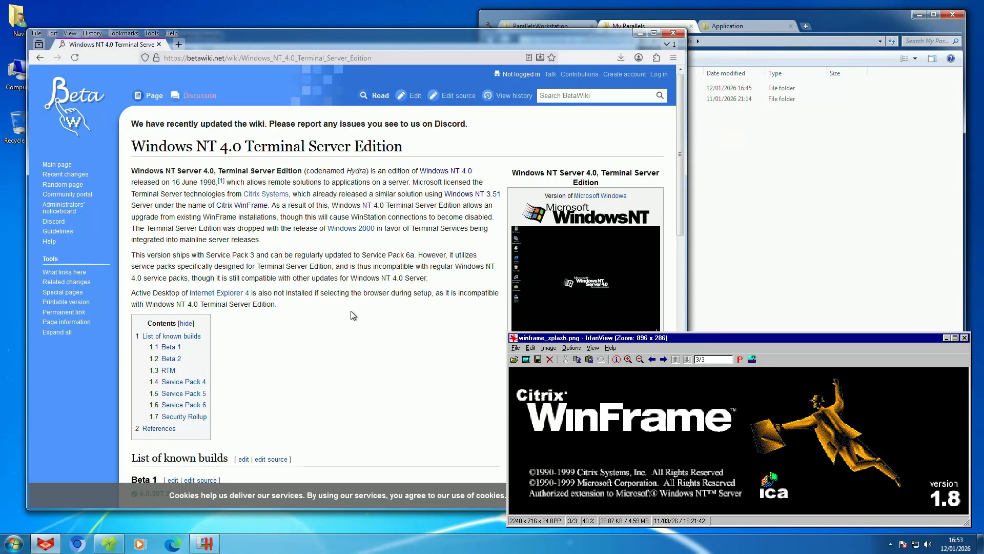
{"action": "mouse_move", "coordinate": [352, 312]}
{"action": "left_mouse_down"}
{"action": "mouse_move", "coordinate": [134, 171]}
{"action": "mouse_move", "coordinate": [348, 303]}
{"action": "left_mouse_up"}
{"action": "left_click", "coordinate": [137, 173]}
{"action": "left_click", "coordinate": [347, 303]}
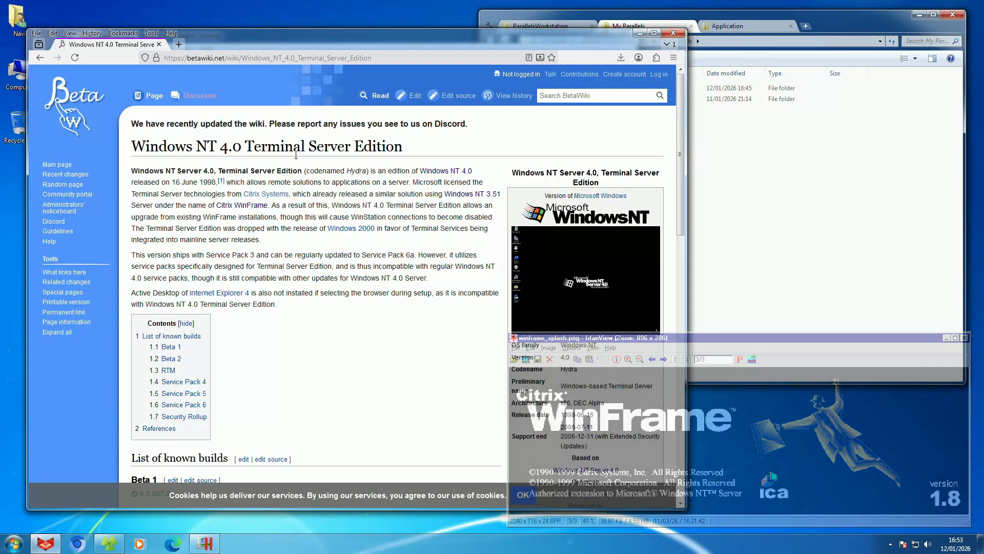
{"action": "left_click_drag", "start_coordinate": [293, 147], "coordinate": [414, 150]}
{"action": "left_click", "coordinate": [403, 147]}
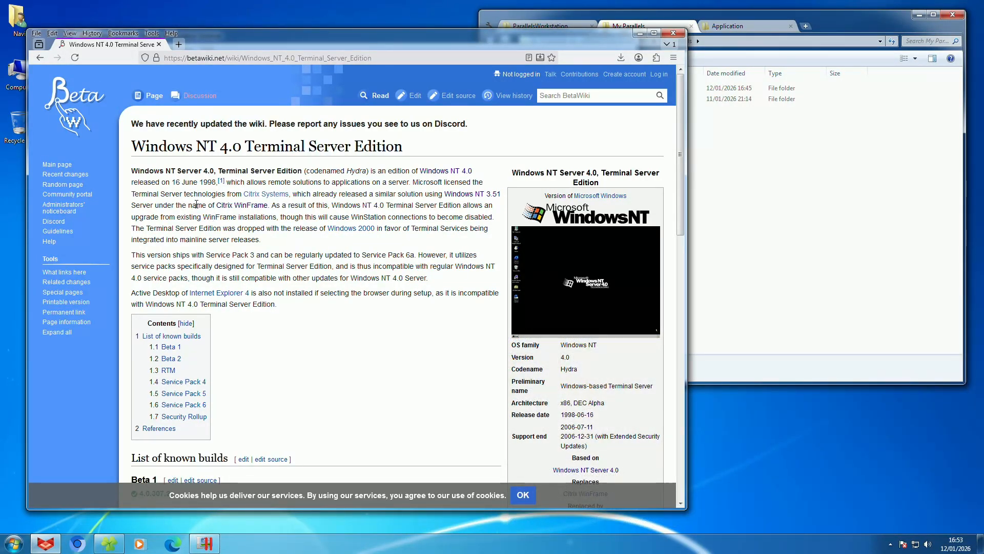
{"action": "left_click_drag", "start_coordinate": [180, 183], "coordinate": [379, 251]}
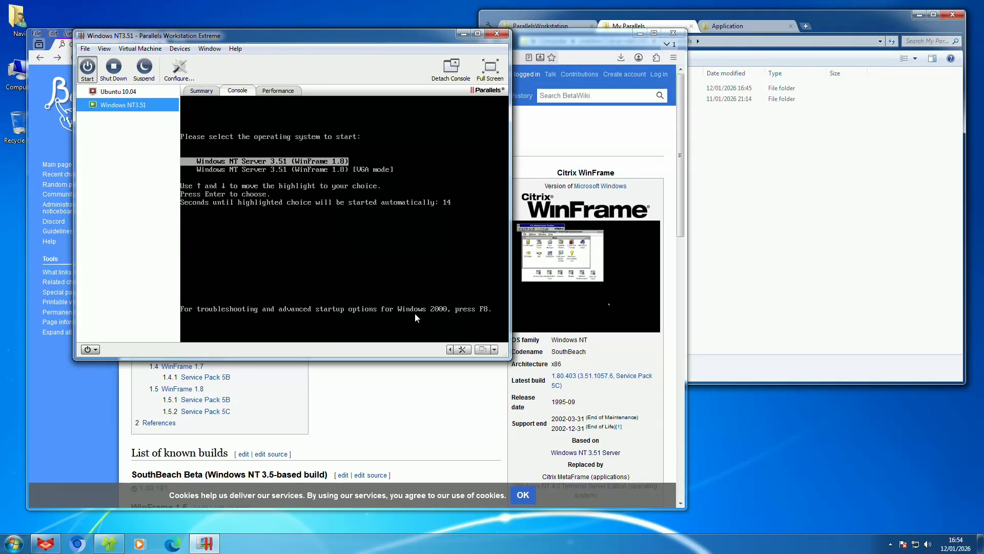
Step: Boot the virtual machine into Windows NT Server 3.51 (WinFrame 1.8) and accept the VESA display driver's noncommercial-use notice
{"action": "left_click", "coordinate": [416, 226]}
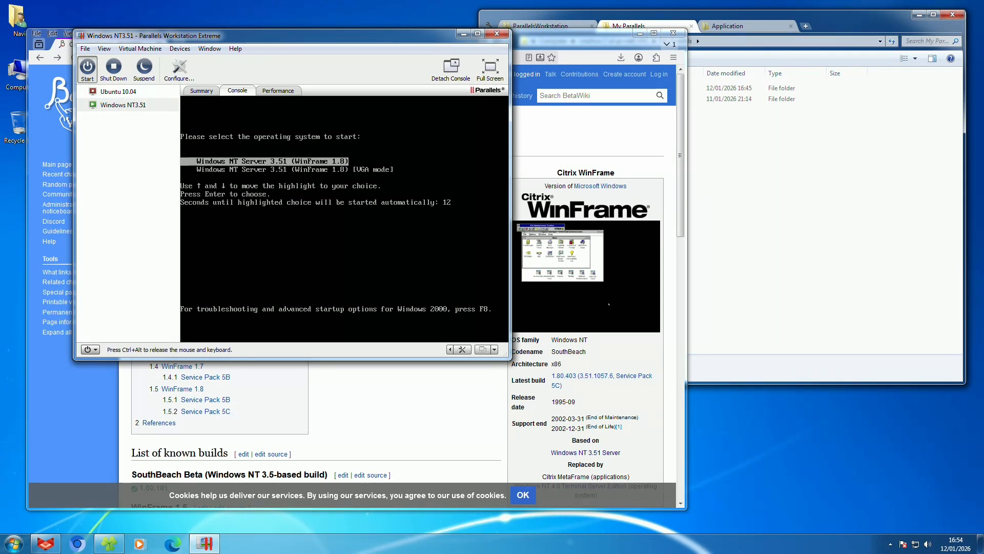
{"action": "key", "text": "Return"}
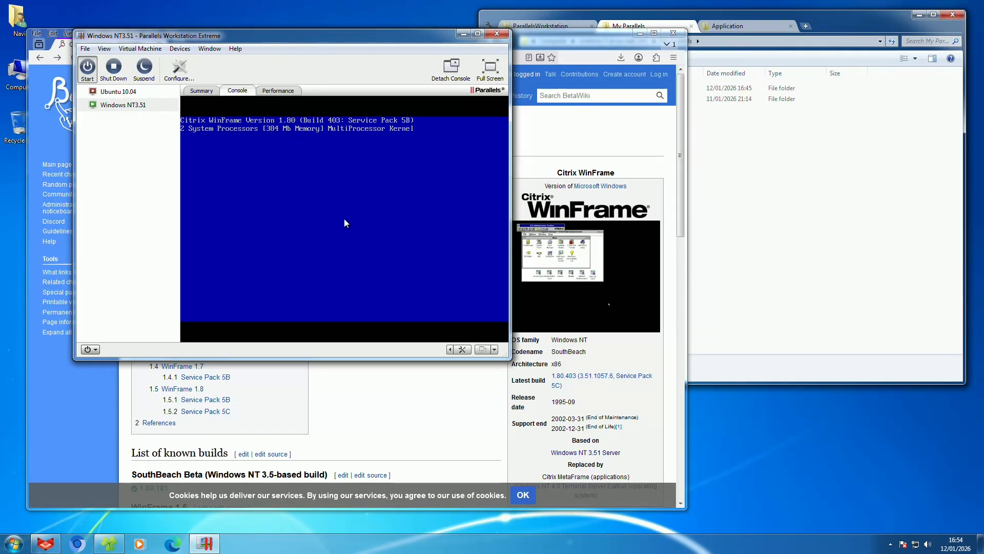
{"action": "left_click", "coordinate": [523, 495]}
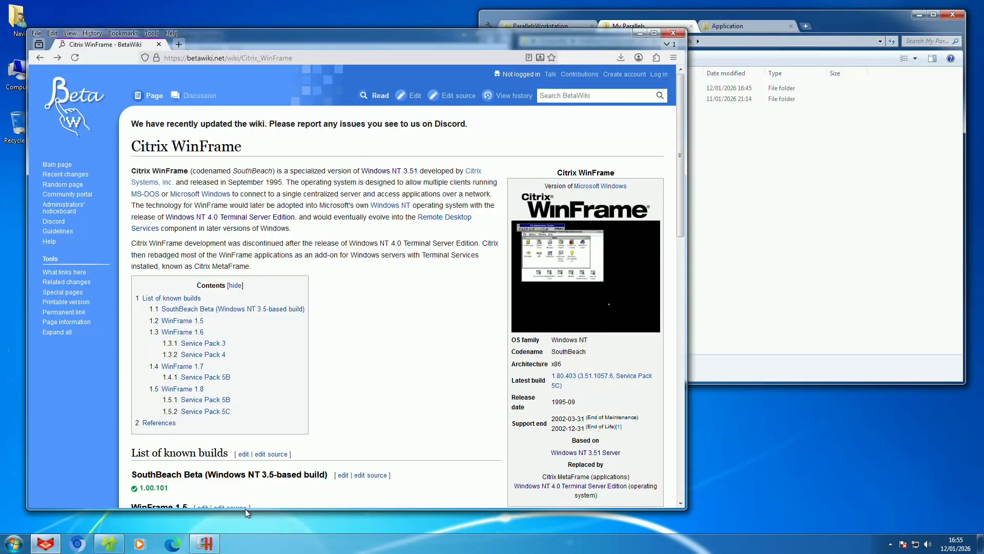
{"action": "left_click", "coordinate": [211, 543]}
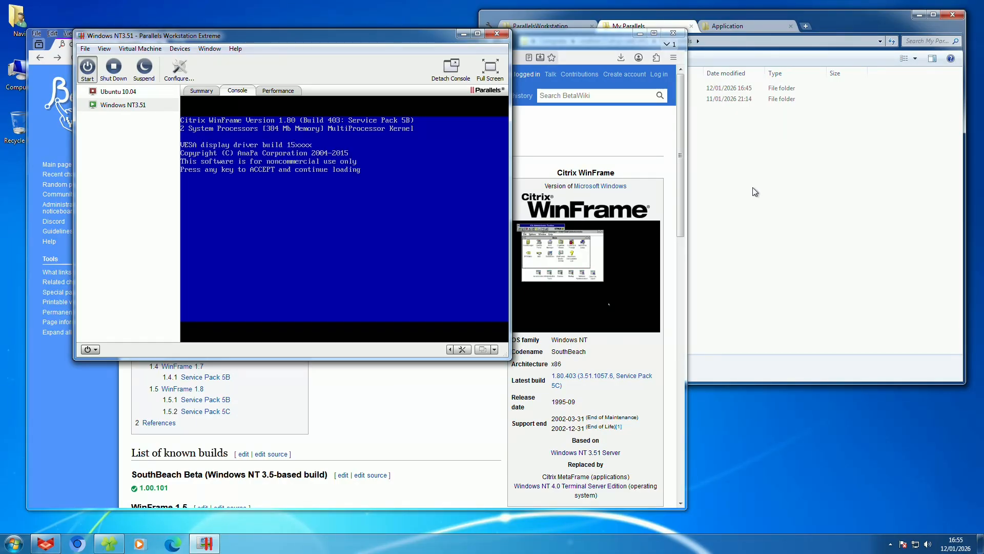
{"action": "left_click", "coordinate": [310, 233]}
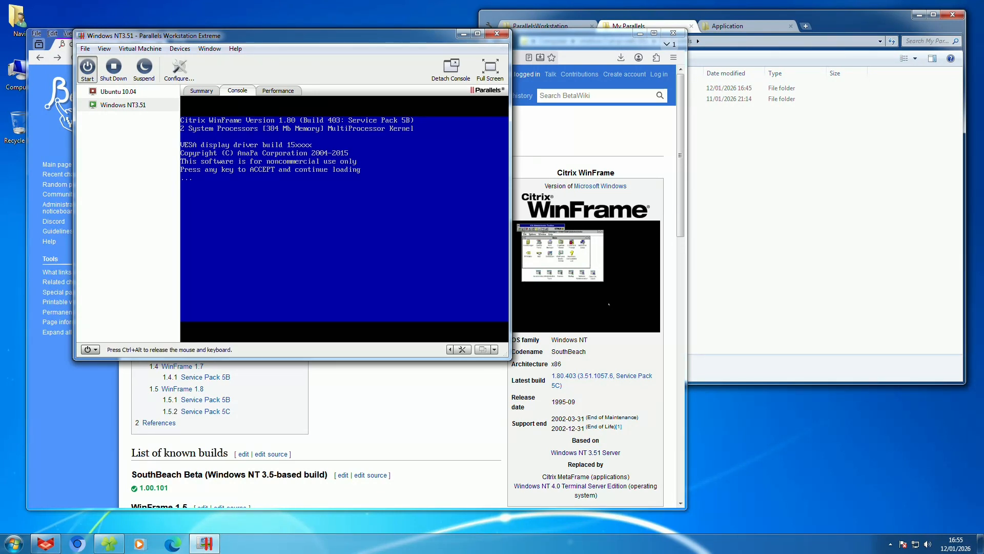
{"action": "key", "text": "ctrl+alt"}
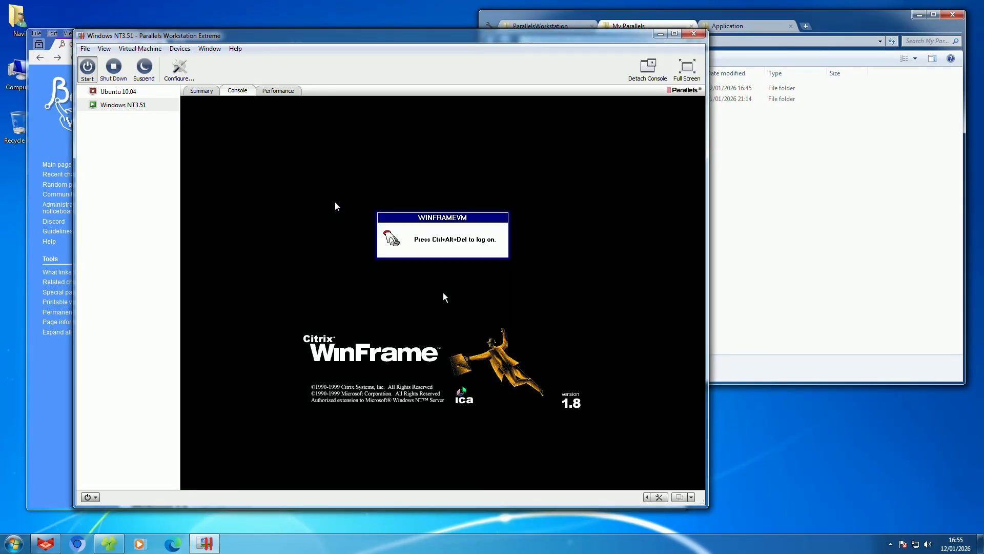
{"action": "left_click", "coordinate": [335, 205]}
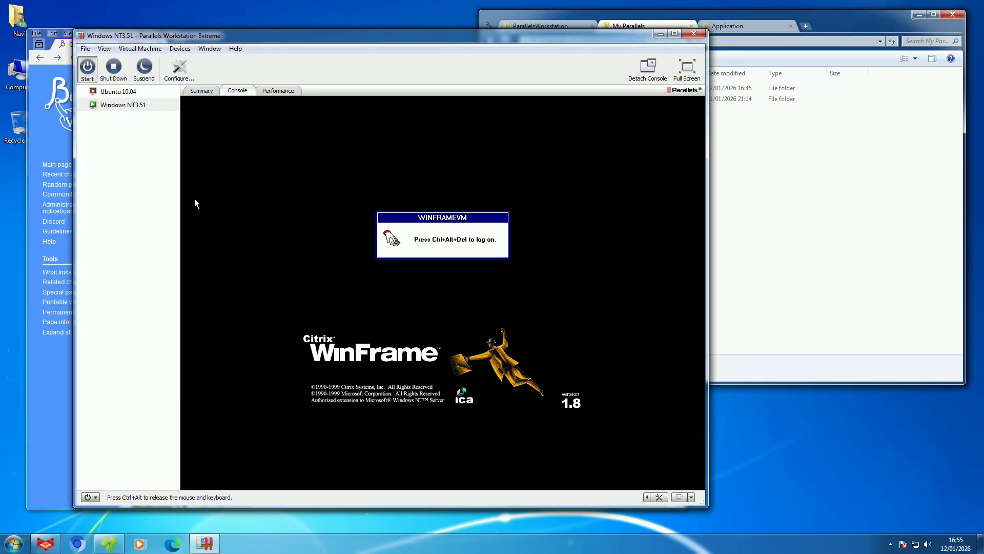
{"action": "key", "text": "ctrl+alt"}
{"action": "left_click", "coordinate": [27, 106]}
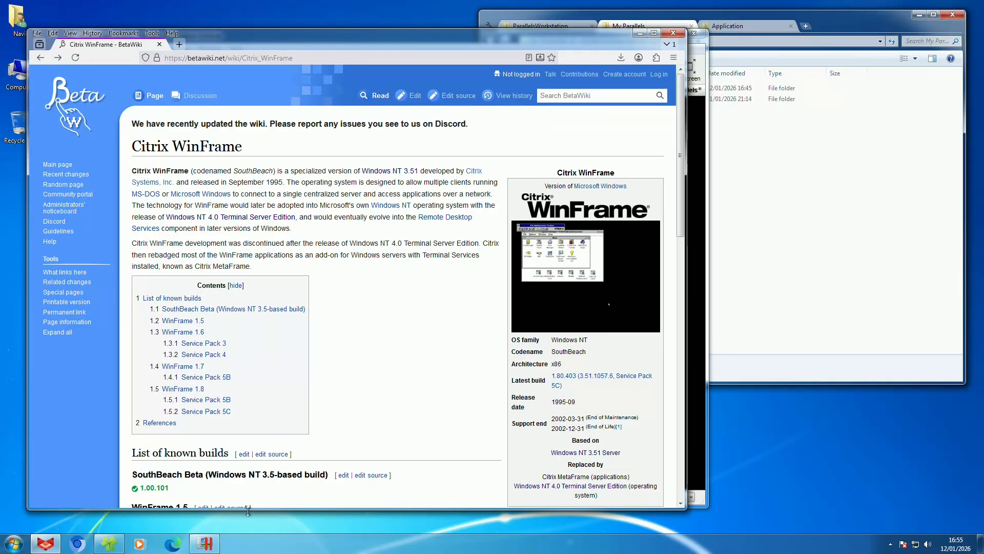
{"action": "left_click", "coordinate": [207, 543]}
Step: Send the secure attention sequence to the WinFrame guest to open its logon dialog, and dismiss the Parallels notice
{"action": "left_click", "coordinate": [277, 157]}
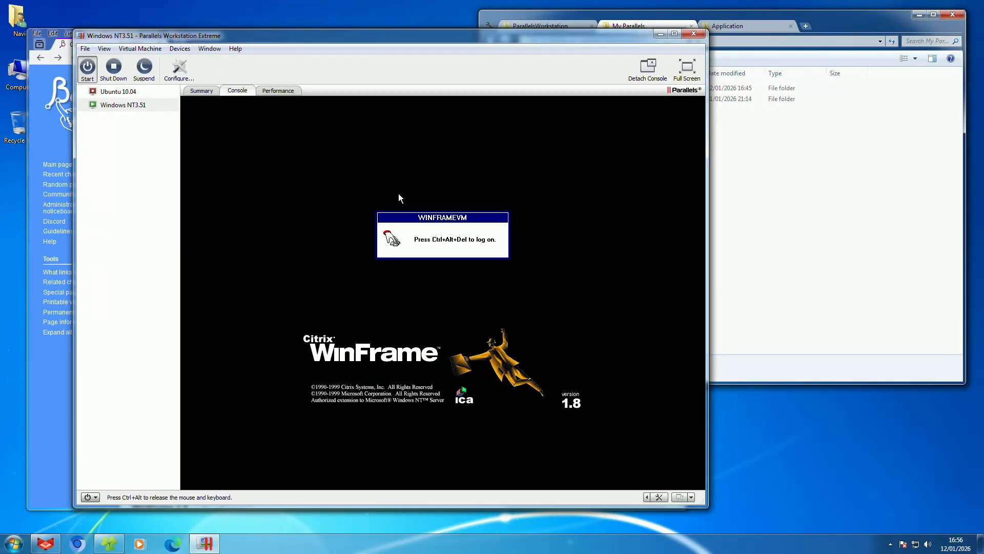
{"action": "key", "text": "ctrl+alt+Delete"}
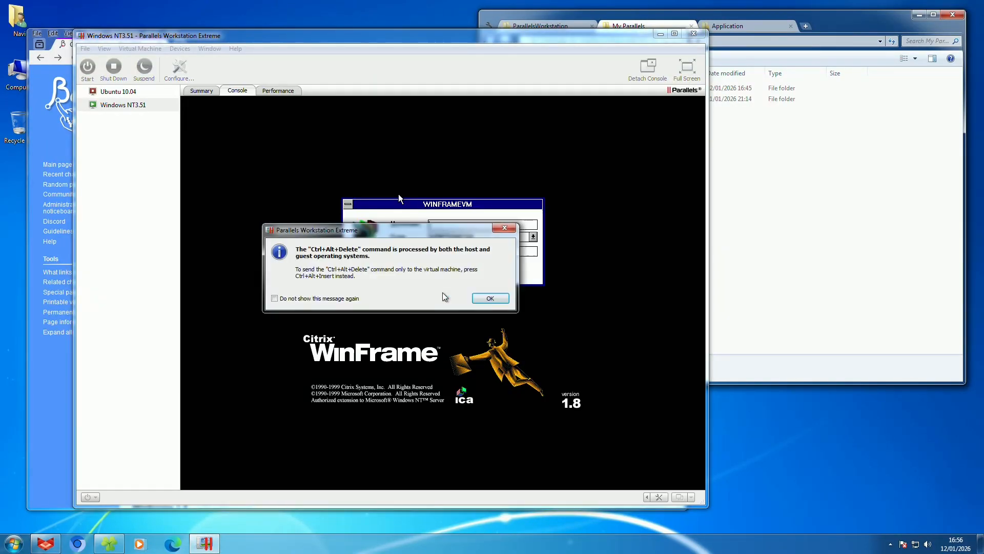
{"action": "left_click", "coordinate": [491, 376]}
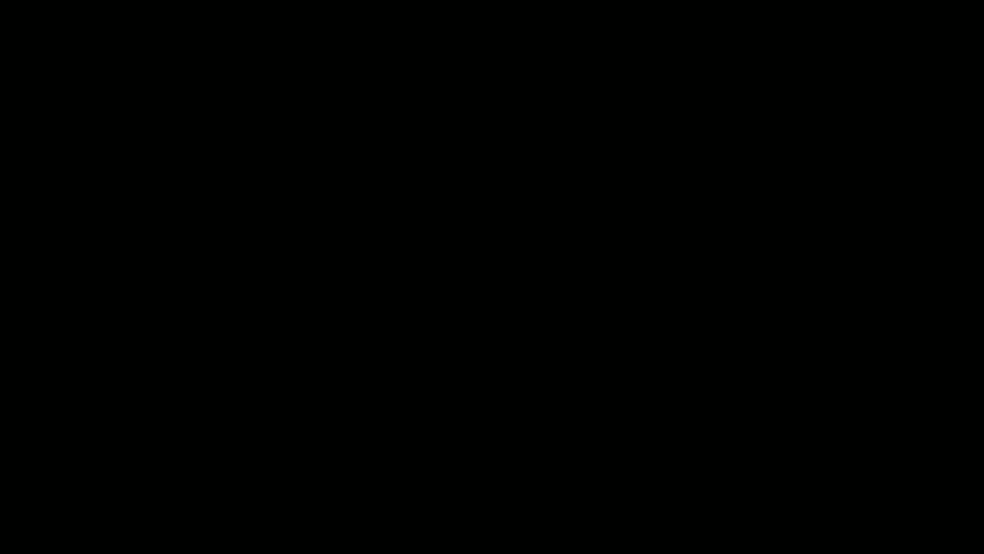
{"action": "left_click", "coordinate": [477, 303]}
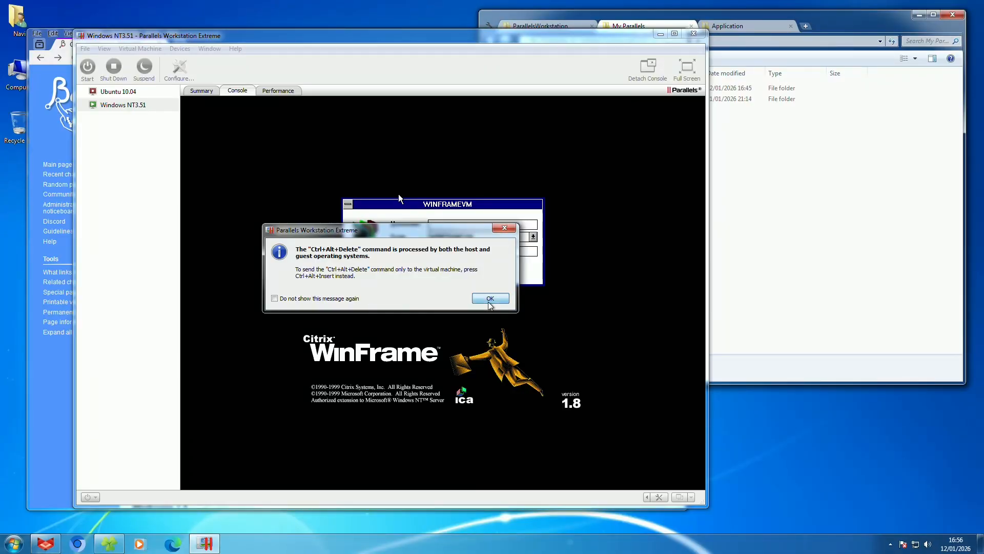
{"action": "left_click", "coordinate": [398, 196]}
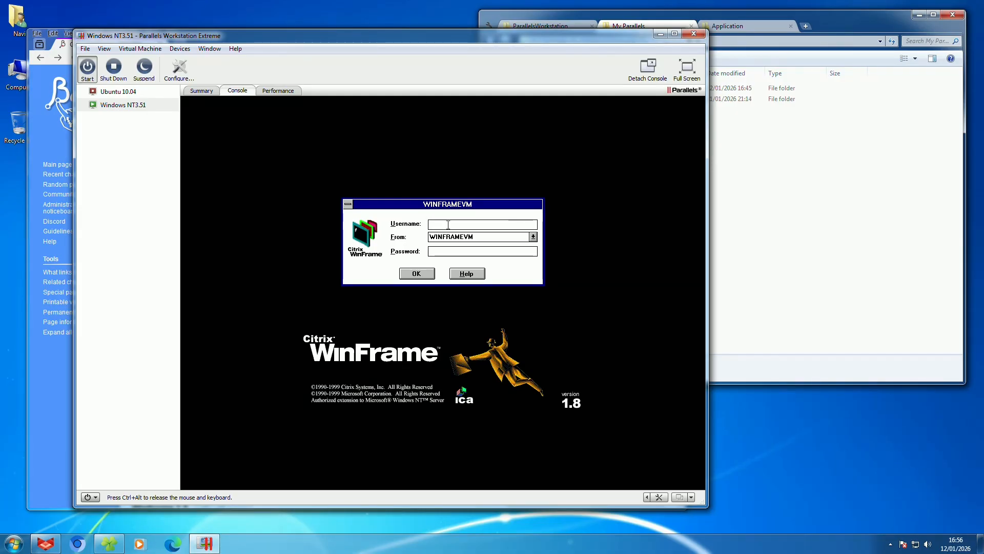
Step: Log on to WINFRAMEVM by entering the username and the account password
{"action": "left_click", "coordinate": [534, 236]}
{"action": "left_click", "coordinate": [534, 238]}
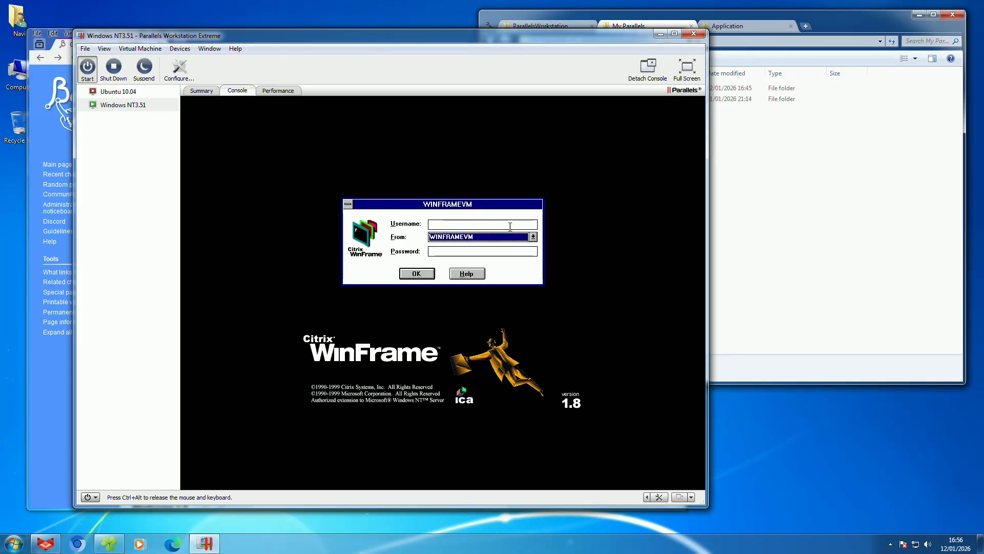
{"action": "left_click", "coordinate": [510, 227]}
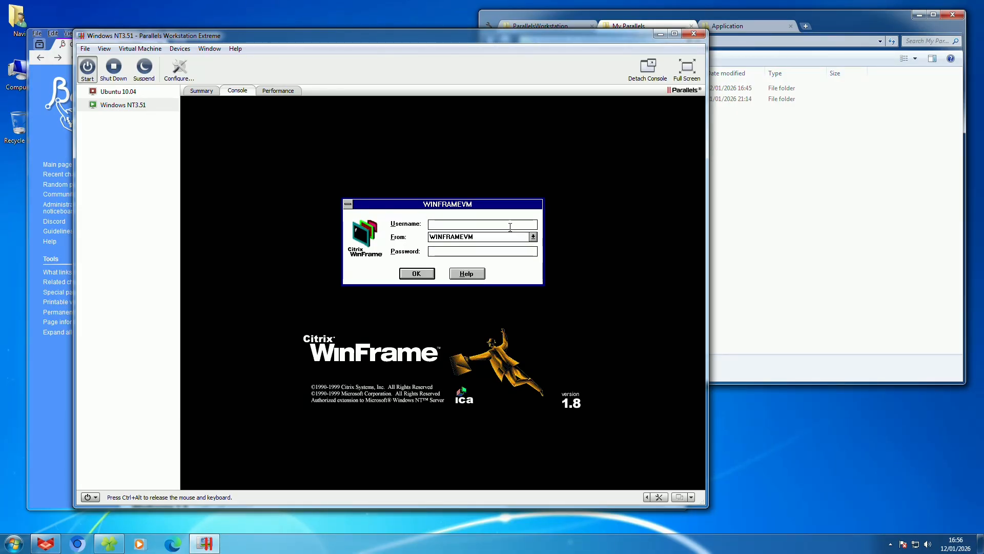
{"action": "type", "text": "navi"}
{"action": "key", "text": "Tab"}
{"action": "key", "text": "Tab"}
{"action": "type", "text": "********"}
{"action": "key", "text": "Return"}
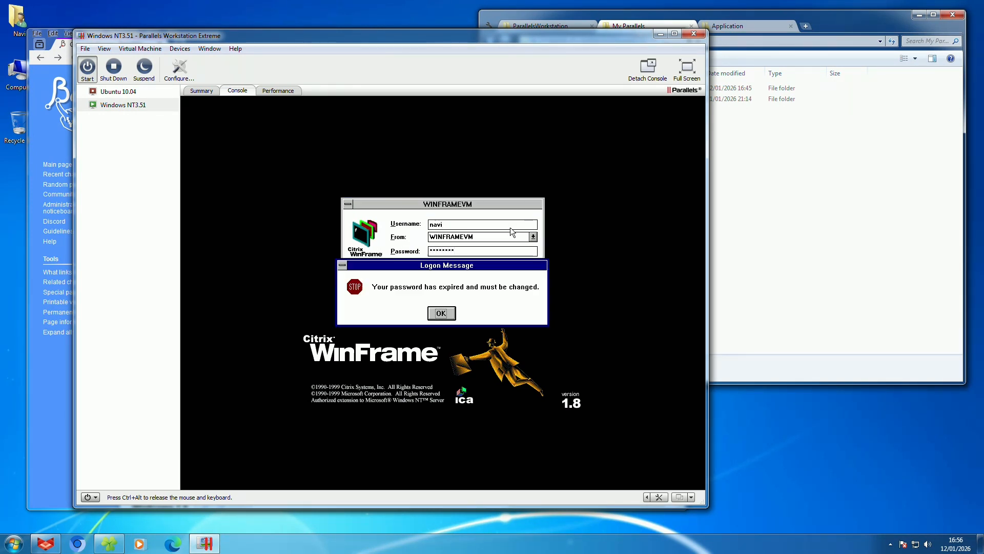
Step: Replace the expired account password by entering and confirming a new password, and complete the logon past the NetWare message
{"action": "key", "text": "Return"}
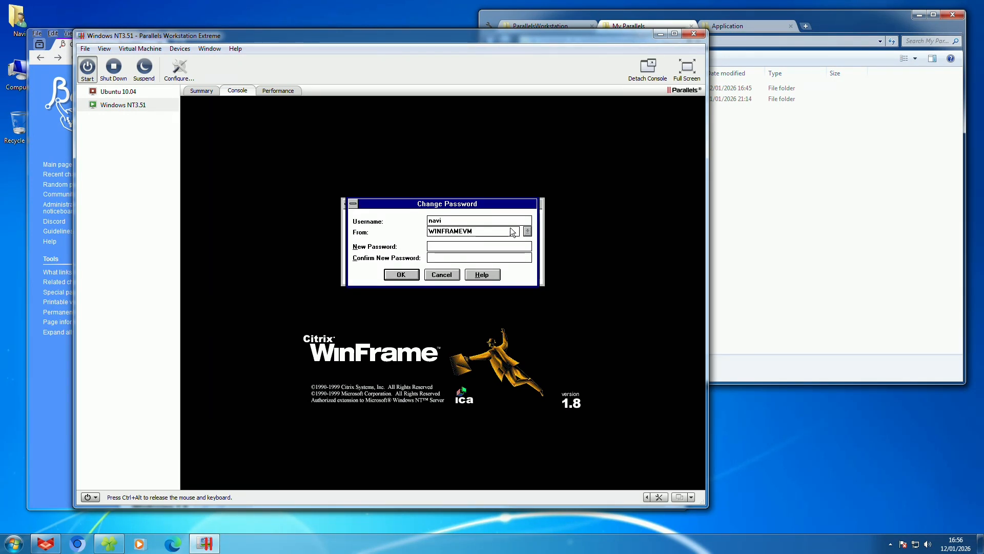
{"action": "type", "text": "********"}
{"action": "key", "text": "Tab"}
{"action": "type", "text": "********"}
{"action": "key", "text": "Return"}
{"action": "key", "text": "Return"}
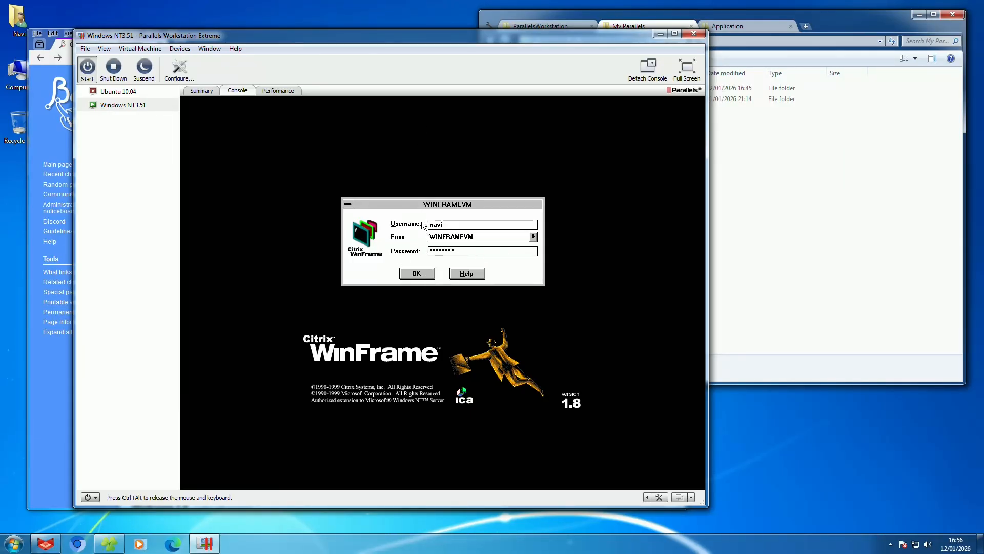
{"action": "left_click", "coordinate": [408, 277]}
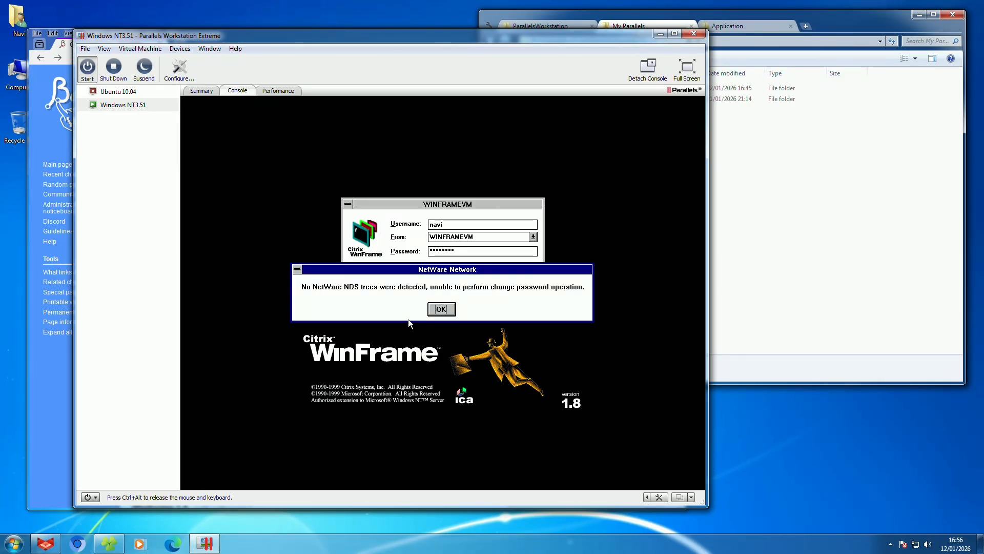
{"action": "left_click", "coordinate": [434, 308]}
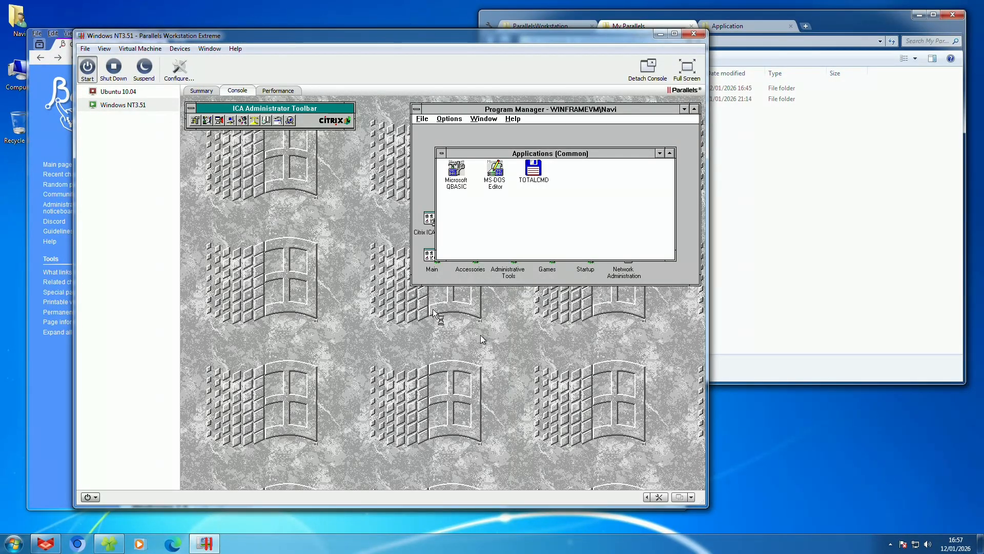
Step: Minimize the Applications and Microsoft Internet Explorer groups, and reposition and enlarge the Program Manager window below the ICA Administrator Toolbar
{"action": "left_click", "coordinate": [433, 308]}
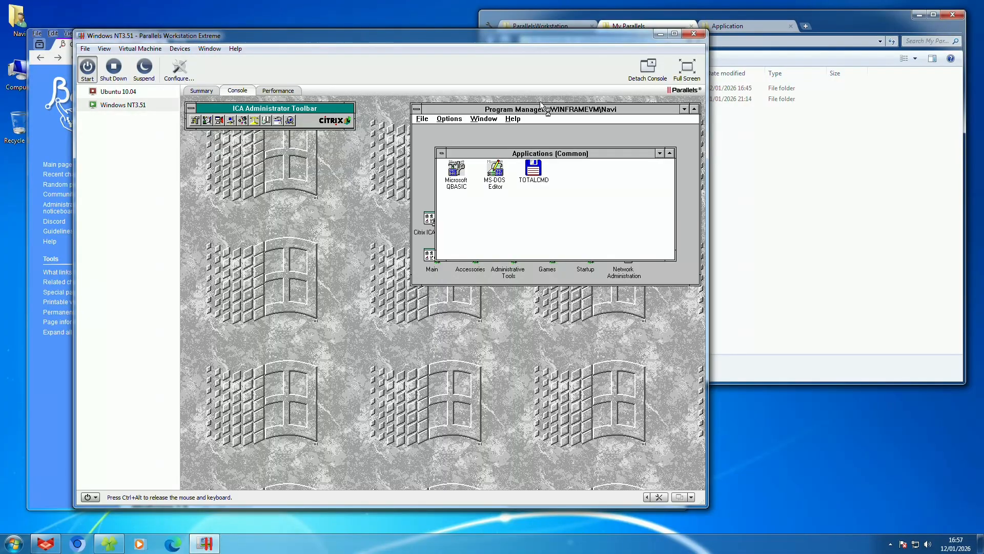
{"action": "left_click_drag", "start_coordinate": [552, 110], "coordinate": [525, 117]}
{"action": "left_click_drag", "start_coordinate": [272, 109], "coordinate": [273, 110]}
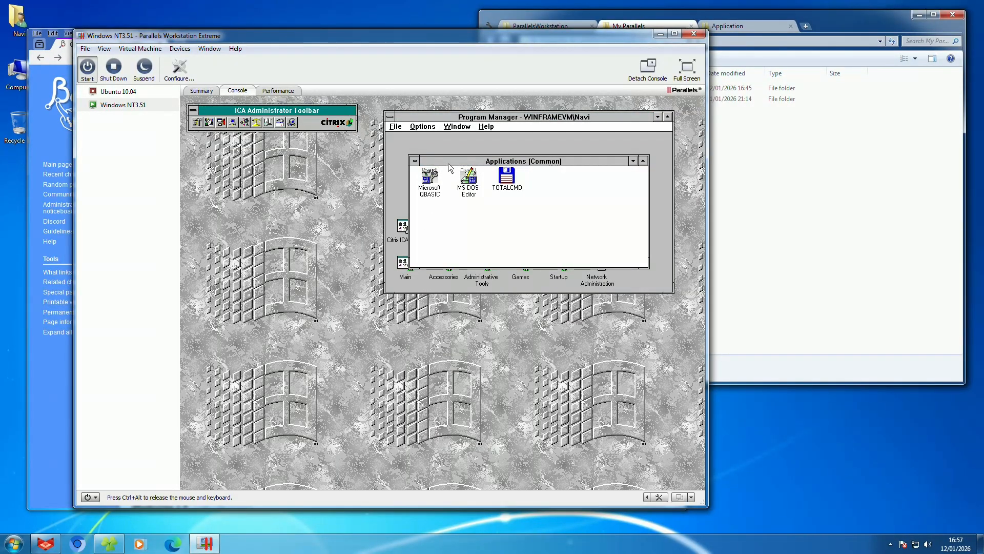
{"action": "double_click", "coordinate": [415, 161]}
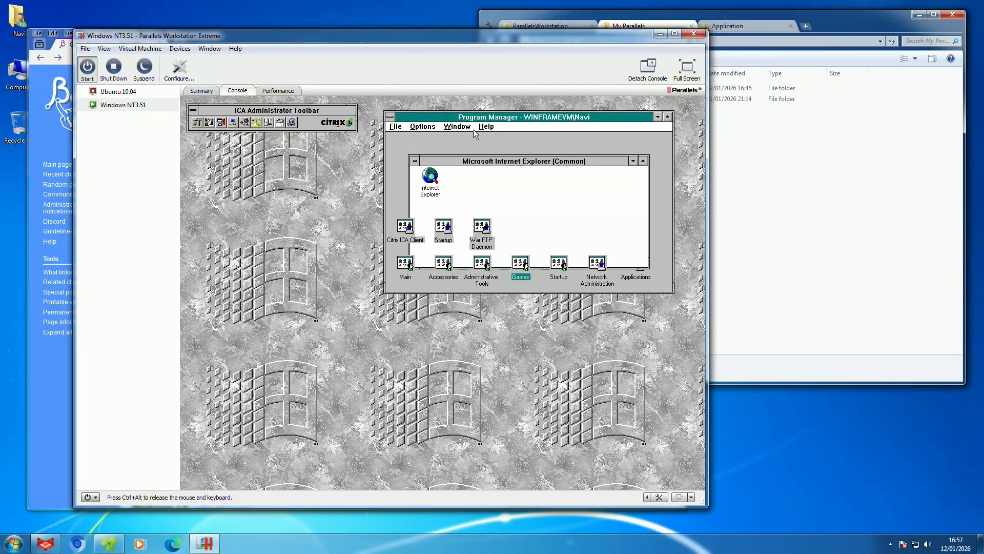
{"action": "left_click_drag", "start_coordinate": [473, 118], "coordinate": [288, 163]}
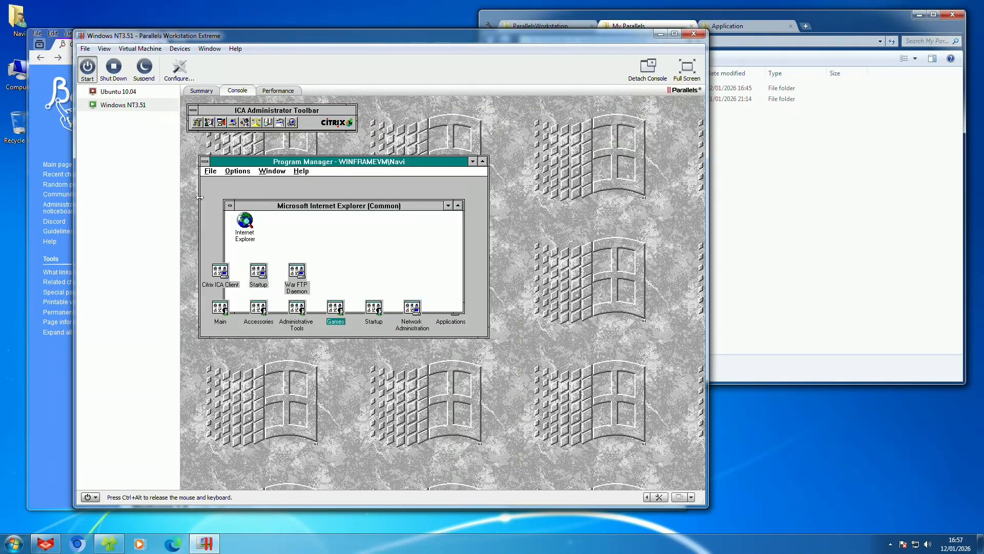
{"action": "double_click", "coordinate": [229, 203]}
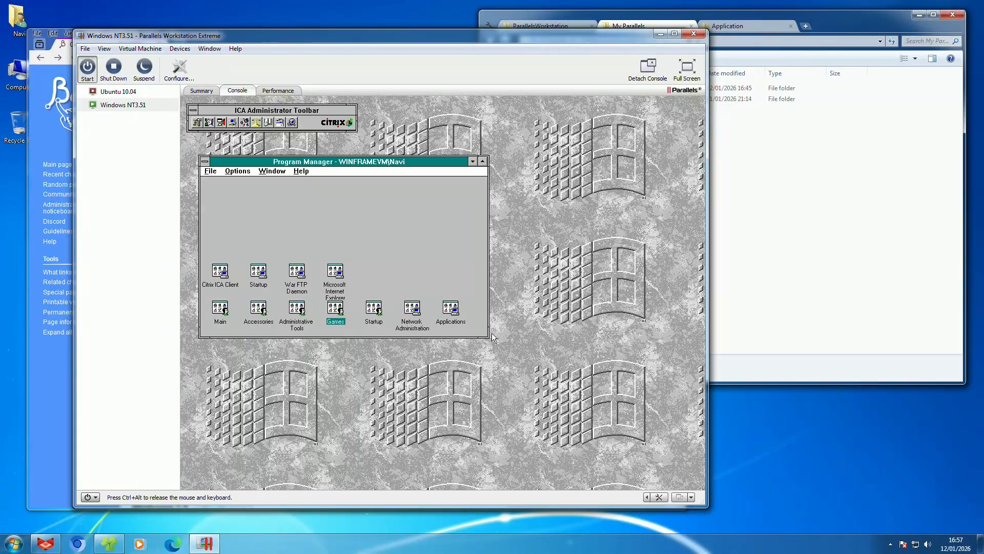
{"action": "left_click_drag", "start_coordinate": [489, 337], "coordinate": [574, 388]}
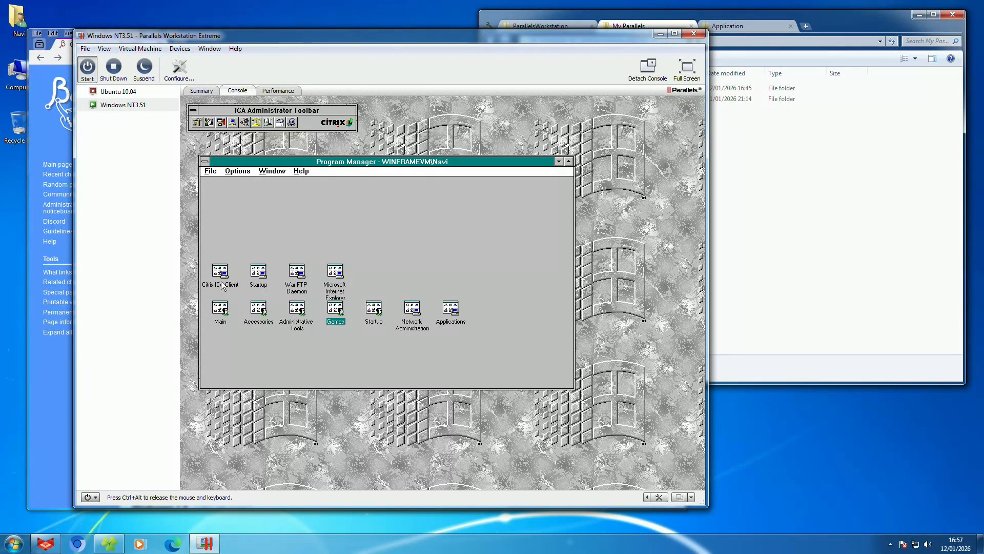
Step: Open the Main program group and look over its items, including WinFrame Setup and WinFrame Books Online
{"action": "double_click", "coordinate": [219, 308]}
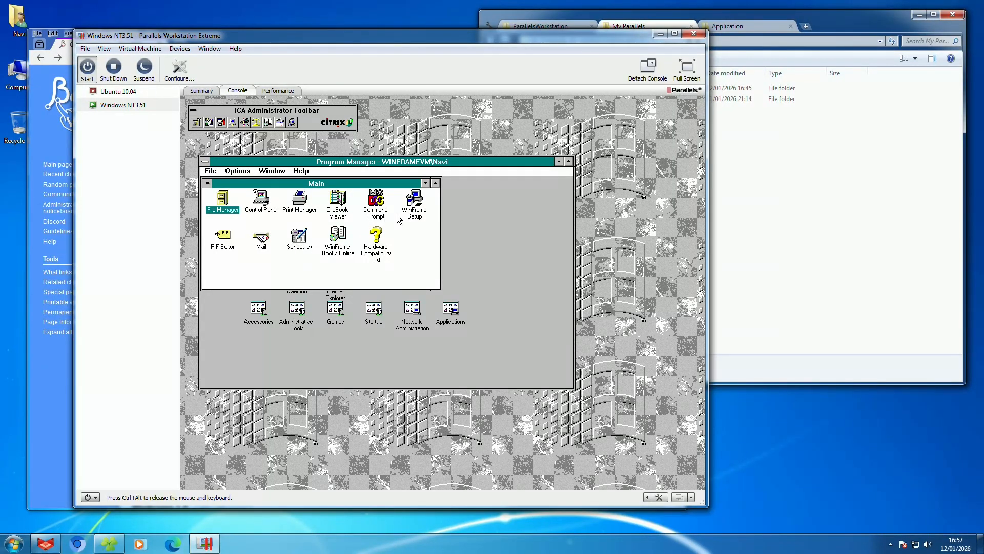
{"action": "left_click", "coordinate": [406, 210]}
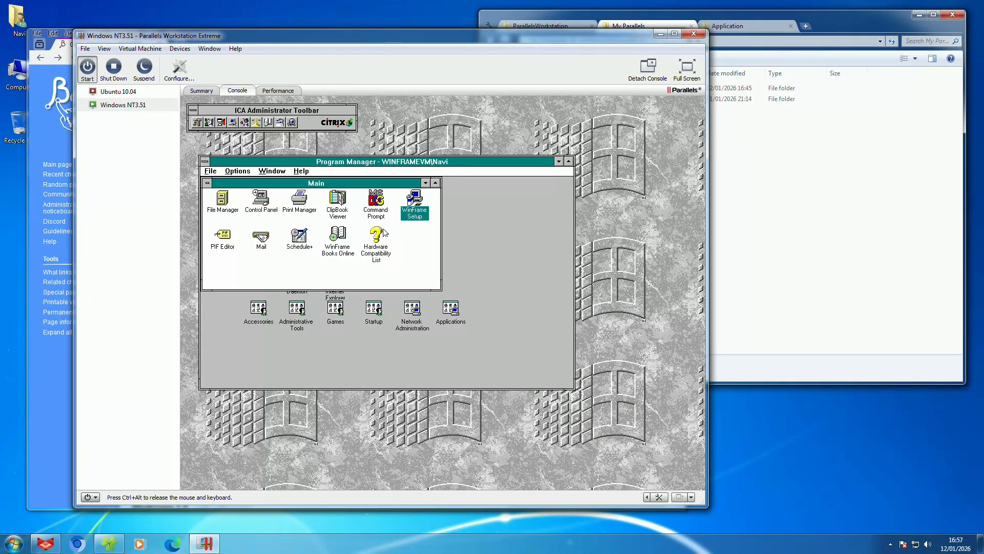
{"action": "left_click", "coordinate": [356, 248]}
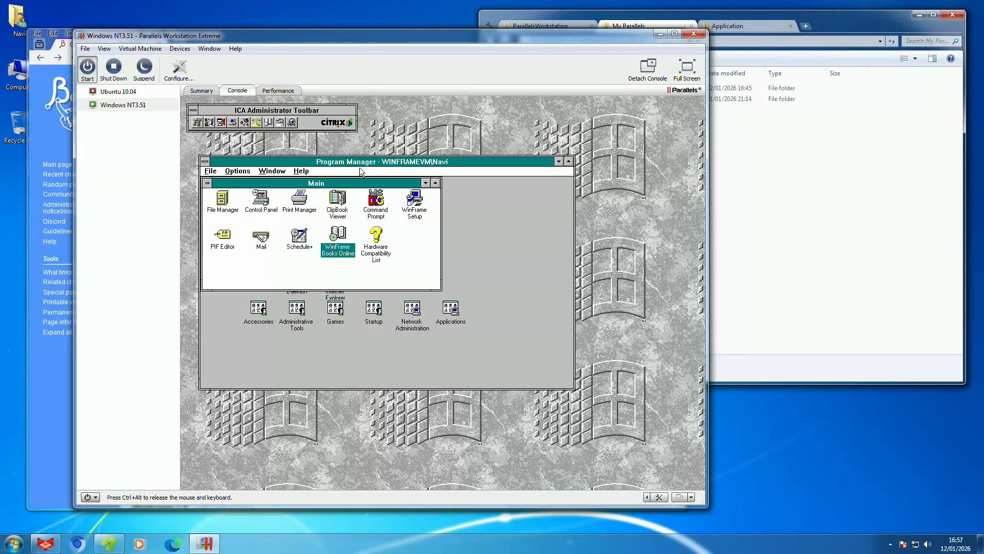
Step: Browse the users, progs, GHISLER, drv, WINNT35 and win32app folders on drive C in File Manager, and close it
{"action": "double_click", "coordinate": [222, 199]}
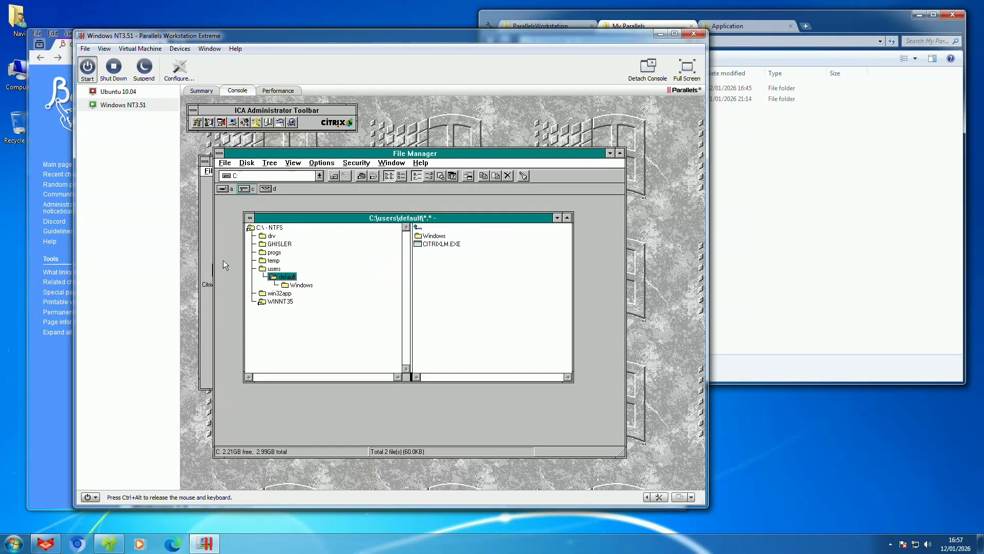
{"action": "left_click", "coordinate": [274, 268]}
{"action": "left_click", "coordinate": [272, 253]}
{"action": "left_click", "coordinate": [276, 245]}
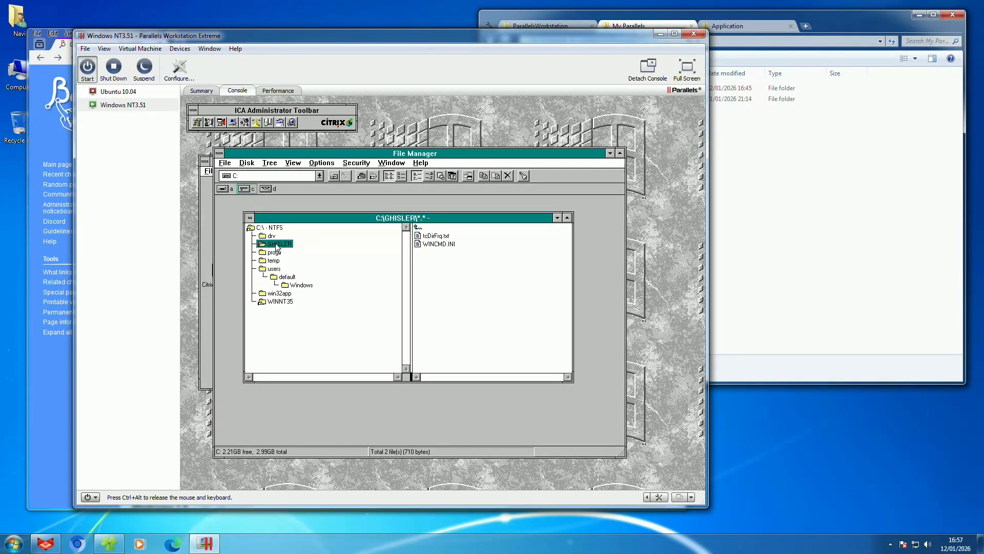
{"action": "left_click", "coordinate": [274, 236]}
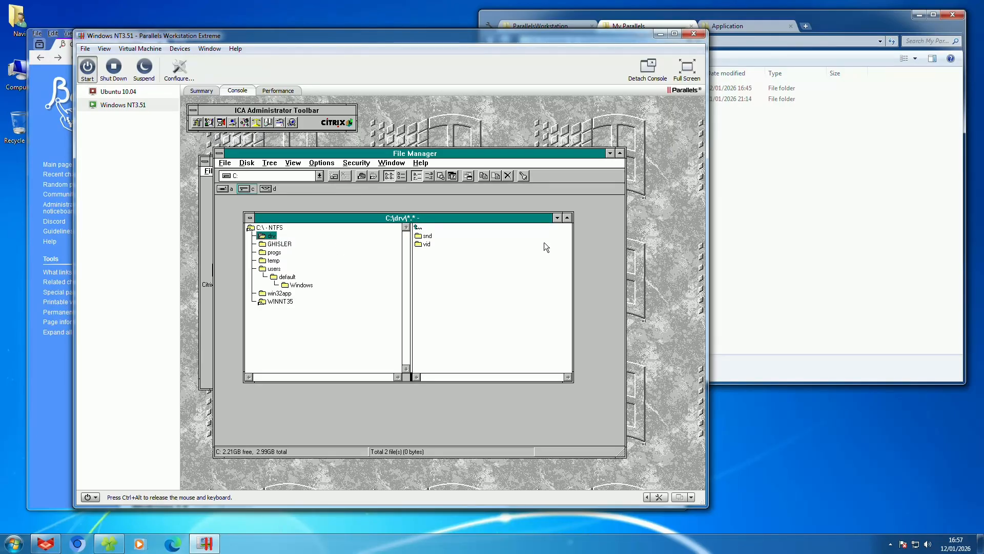
{"action": "left_click", "coordinate": [290, 302]}
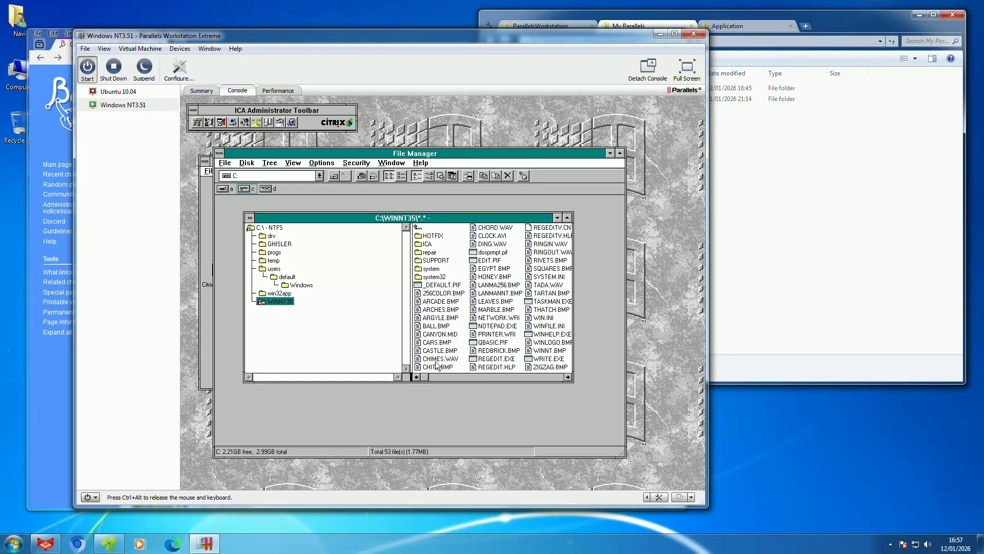
{"action": "left_click_drag", "start_coordinate": [446, 376], "coordinate": [421, 376]}
{"action": "left_click", "coordinate": [276, 292]}
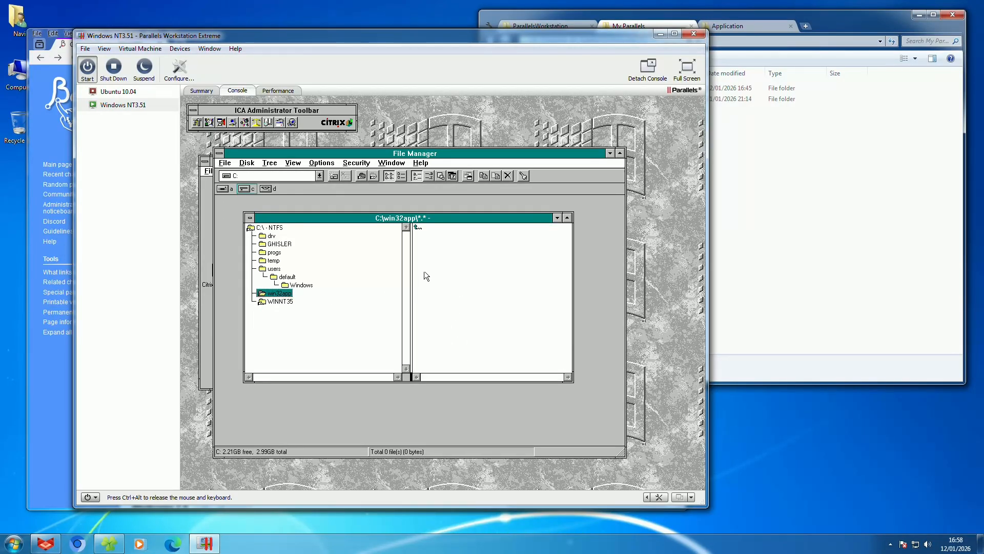
{"action": "double_click", "coordinate": [220, 156]}
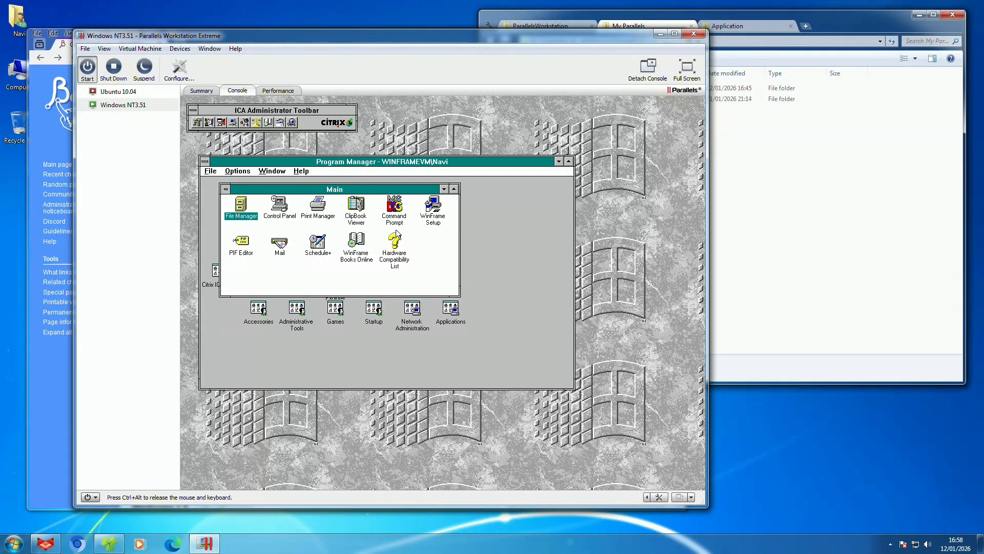
Step: Open Control Panel from the Main group and check the user sessions and shares in the Server settings, closing the Server dialog
{"action": "double_click", "coordinate": [284, 218]}
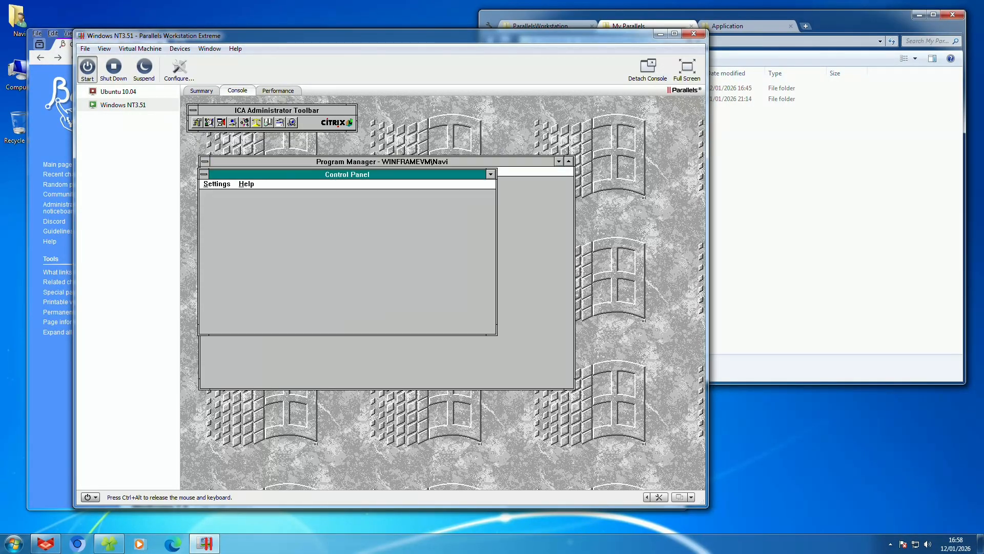
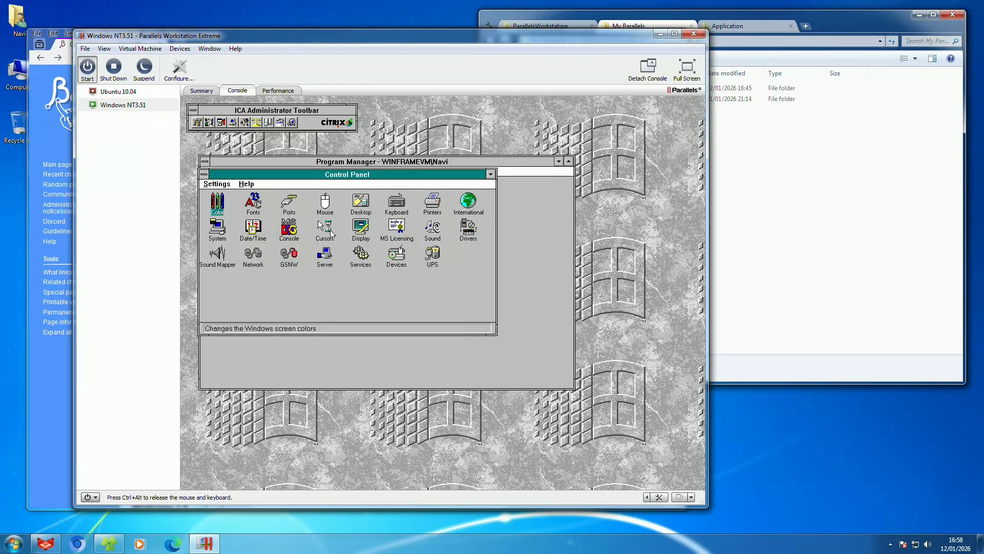
{"action": "double_click", "coordinate": [323, 255]}
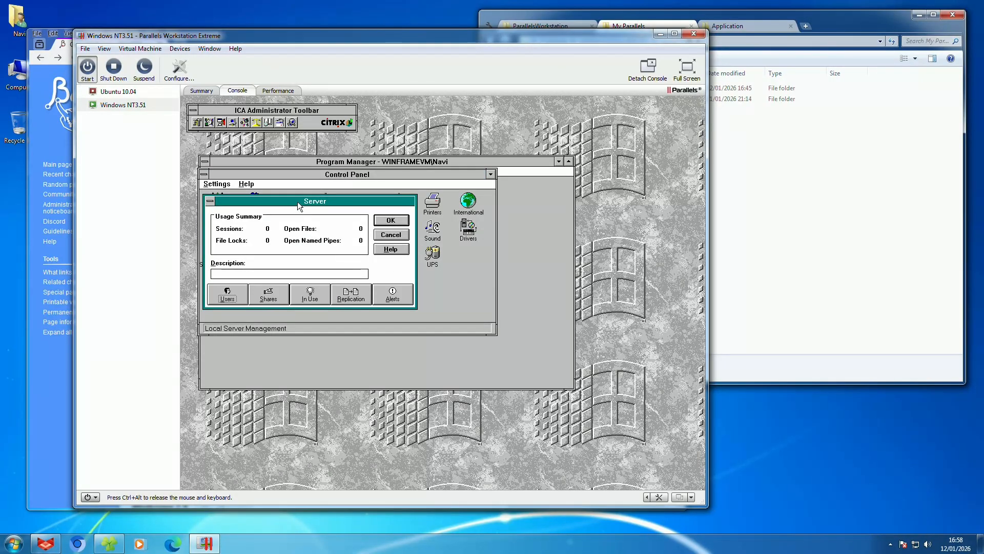
{"action": "left_click_drag", "start_coordinate": [297, 201], "coordinate": [442, 241]}
{"action": "left_click", "coordinate": [378, 334]}
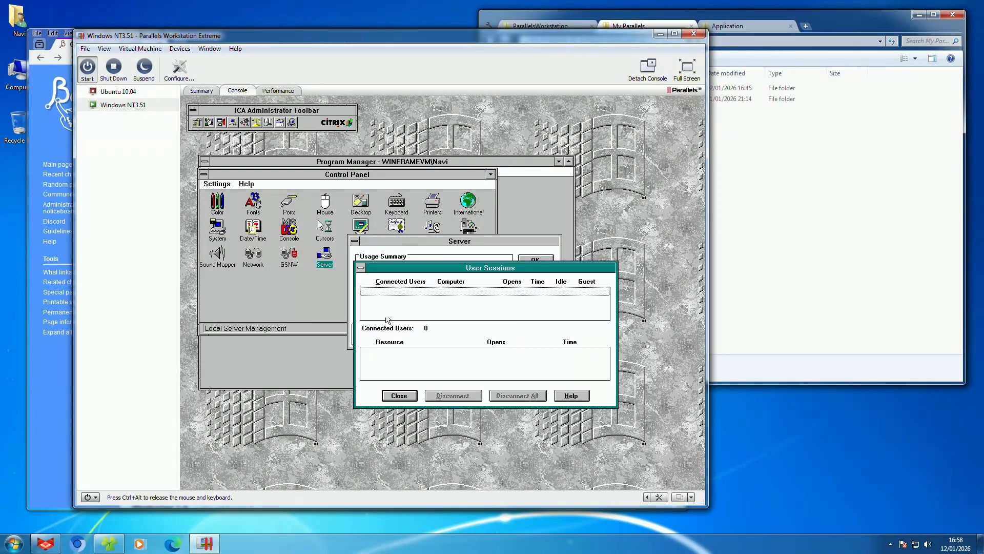
{"action": "left_click", "coordinate": [394, 331]}
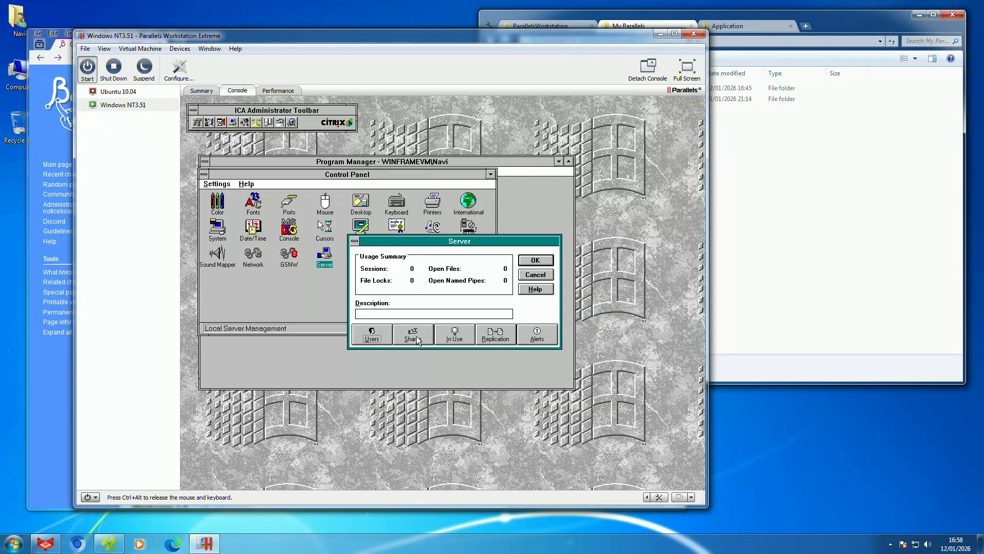
{"action": "left_click", "coordinate": [419, 339]}
{"action": "double_click", "coordinate": [369, 264]}
{"action": "left_click", "coordinate": [544, 277]}
Step: Look through the full Services list in Control Panel, and close it without changes
{"action": "left_click", "coordinate": [368, 266]}
{"action": "double_click", "coordinate": [361, 256]}
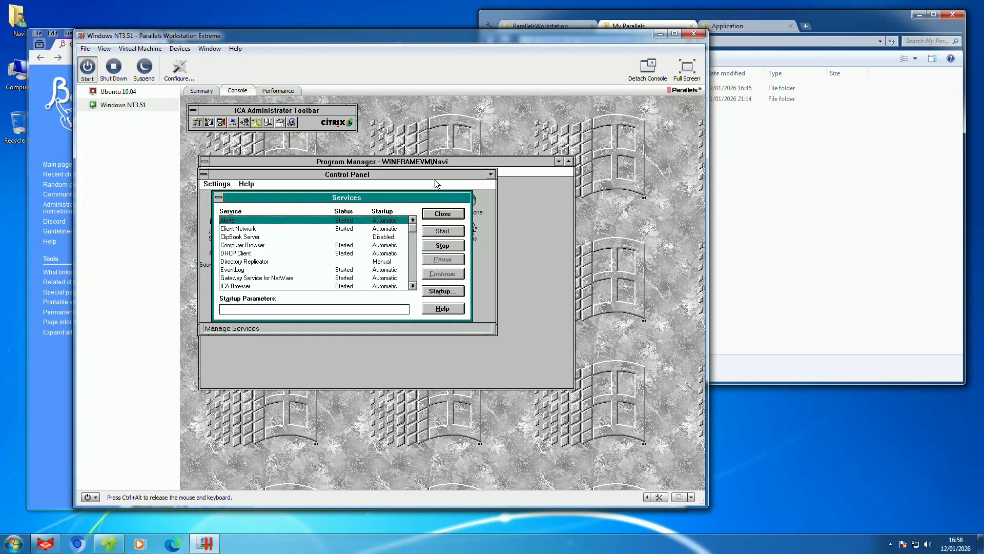
{"action": "left_click_drag", "start_coordinate": [413, 228], "coordinate": [415, 285]}
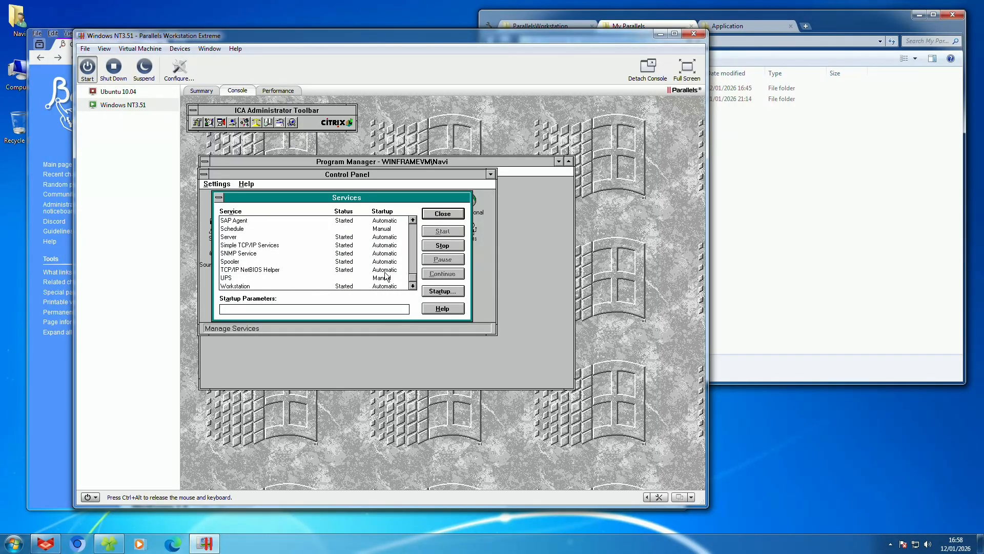
{"action": "left_click_drag", "start_coordinate": [413, 278], "coordinate": [413, 221]}
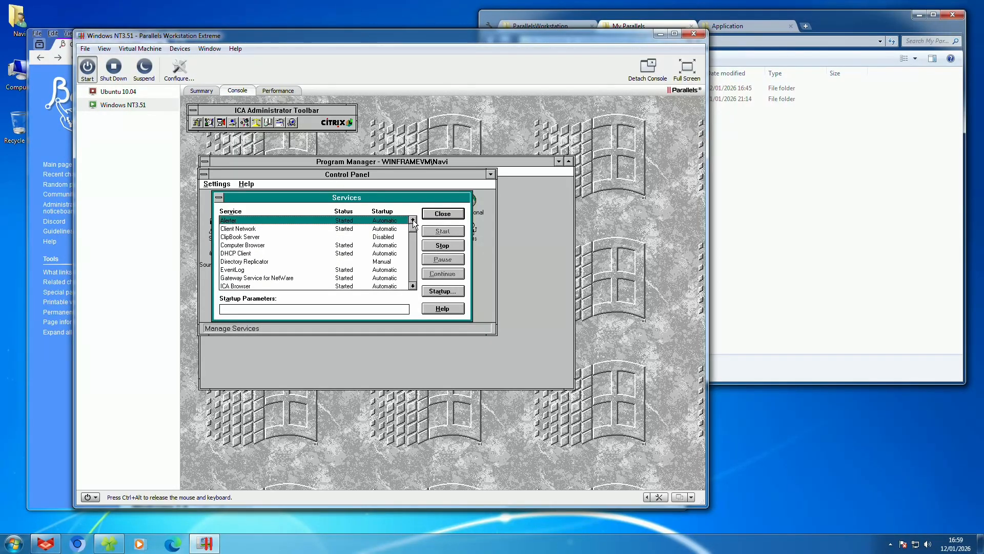
{"action": "left_click", "coordinate": [456, 215]}
Step: Look over the Devices list and the installed drivers in Control Panel, closing both dialogs without changes
{"action": "double_click", "coordinate": [405, 264]}
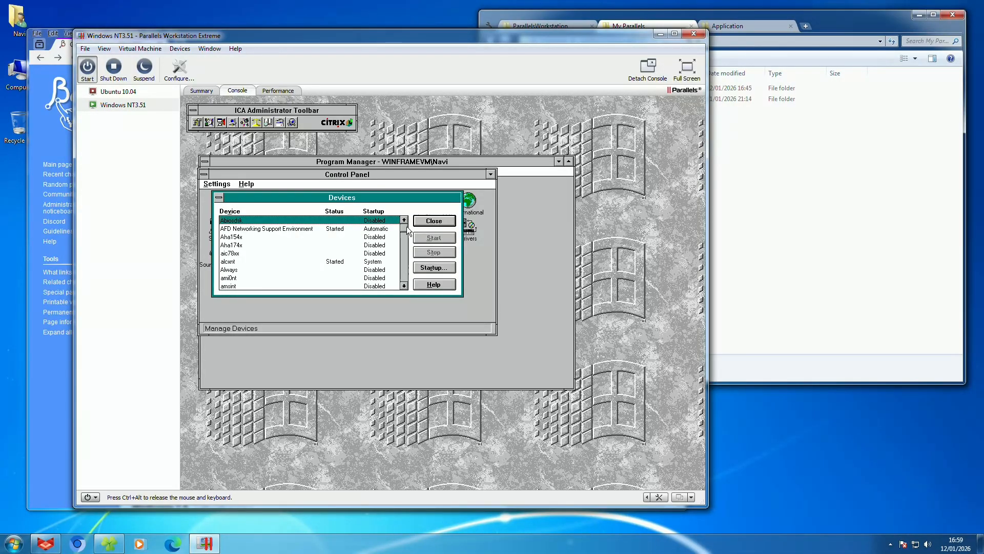
{"action": "mouse_move", "coordinate": [406, 228]}
{"action": "left_mouse_down"}
{"action": "mouse_move", "coordinate": [389, 287]}
{"action": "mouse_move", "coordinate": [413, 222]}
{"action": "left_mouse_up"}
{"action": "left_click", "coordinate": [451, 225]}
{"action": "double_click", "coordinate": [466, 229]}
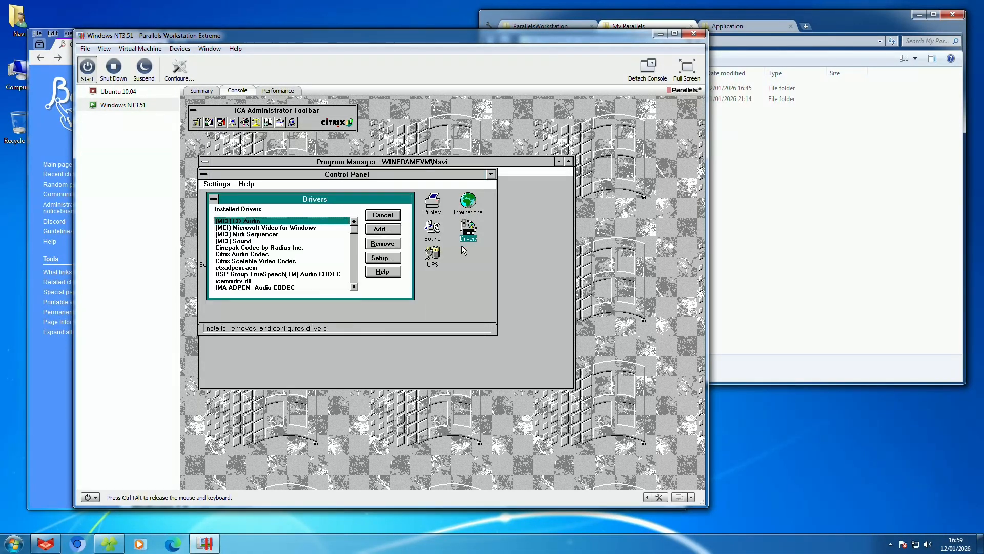
{"action": "mouse_move", "coordinate": [355, 227]}
{"action": "left_mouse_down"}
{"action": "mouse_move", "coordinate": [351, 285]}
{"action": "mouse_move", "coordinate": [368, 233]}
{"action": "mouse_move", "coordinate": [357, 226]}
{"action": "mouse_move", "coordinate": [355, 239]}
{"action": "left_mouse_up"}
{"action": "key", "text": "Escape"}
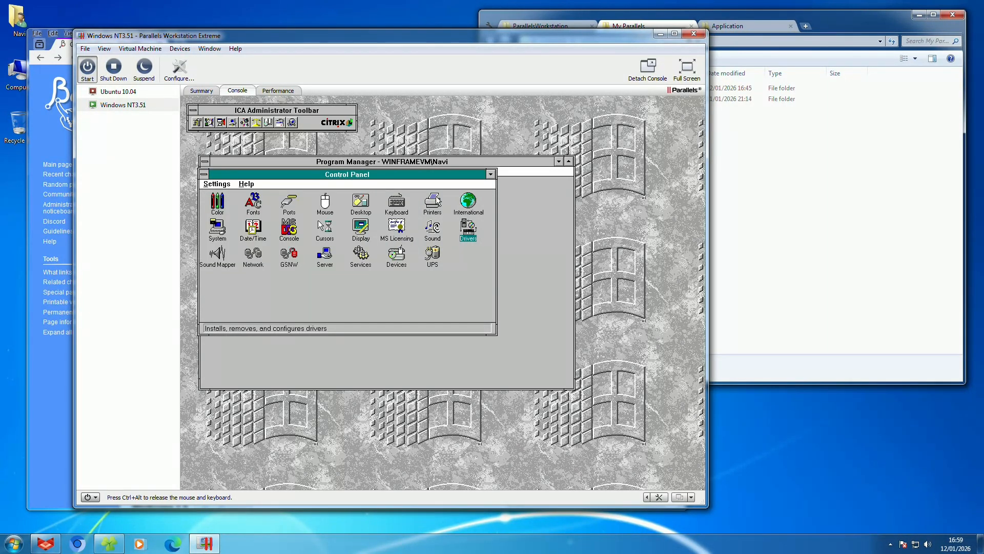
Step: Test the chord.wav, chimes.wav, ding.wav and tada.wav system sounds in the Sound settings, and cancel without changes
{"action": "double_click", "coordinate": [432, 225]}
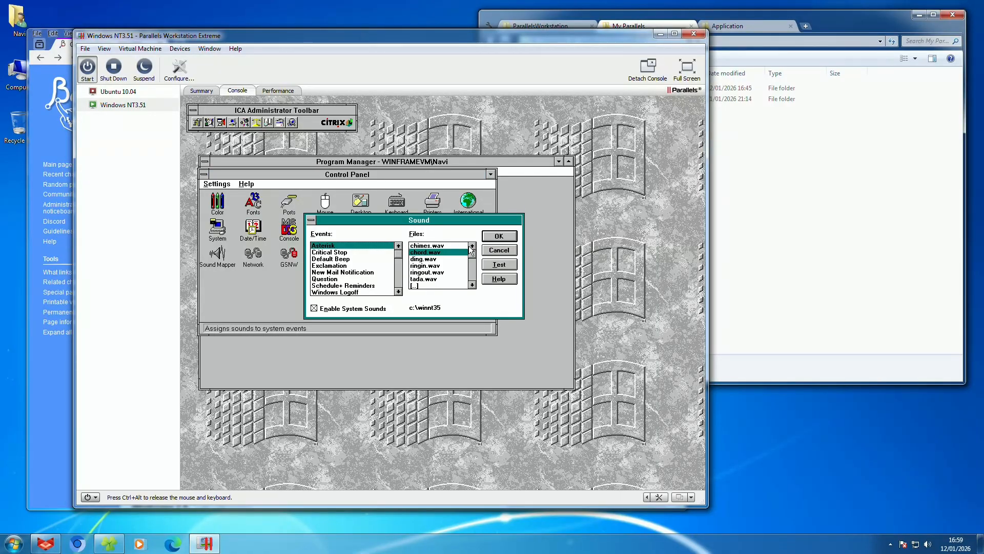
{"action": "left_click", "coordinate": [499, 265]}
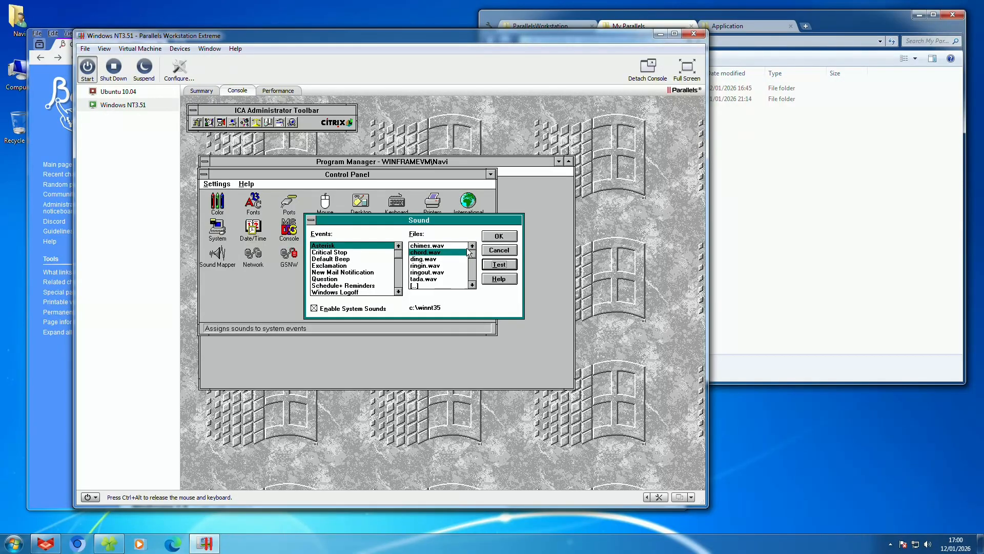
{"action": "left_click", "coordinate": [460, 246]}
{"action": "left_click", "coordinate": [503, 261]}
{"action": "left_click", "coordinate": [421, 259]}
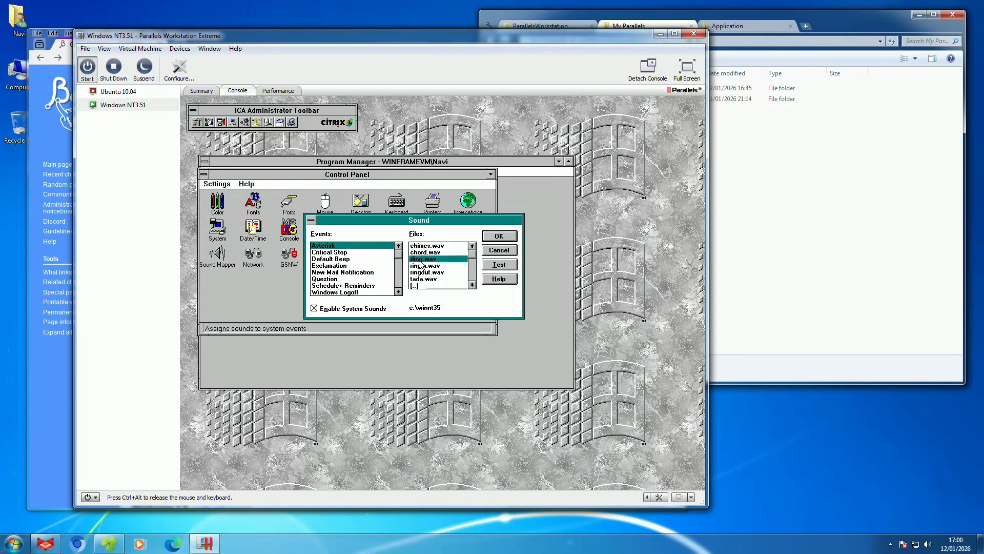
{"action": "left_click", "coordinate": [511, 267]}
{"action": "left_click", "coordinate": [442, 264]}
{"action": "left_click", "coordinate": [512, 264]}
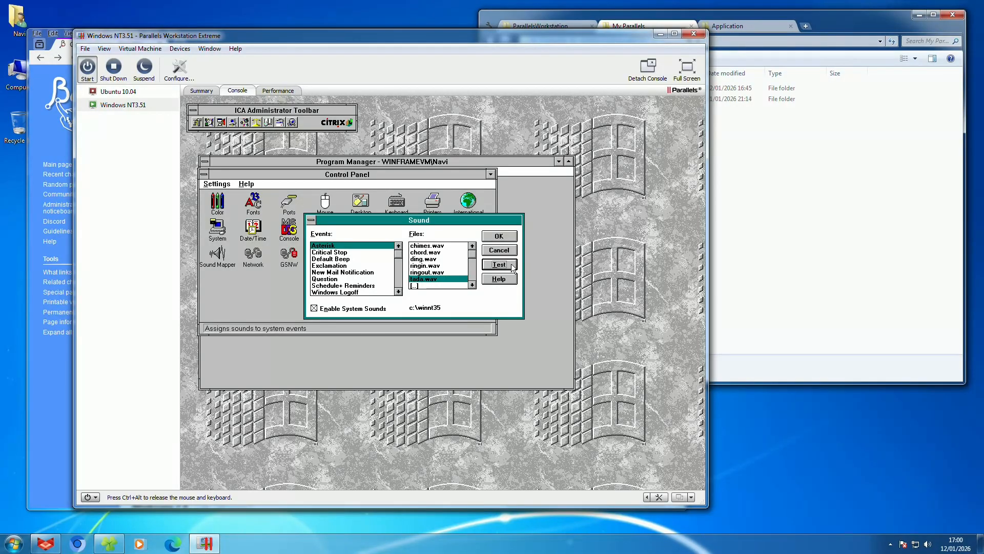
{"action": "left_click", "coordinate": [457, 252]}
{"action": "left_click", "coordinate": [498, 265]}
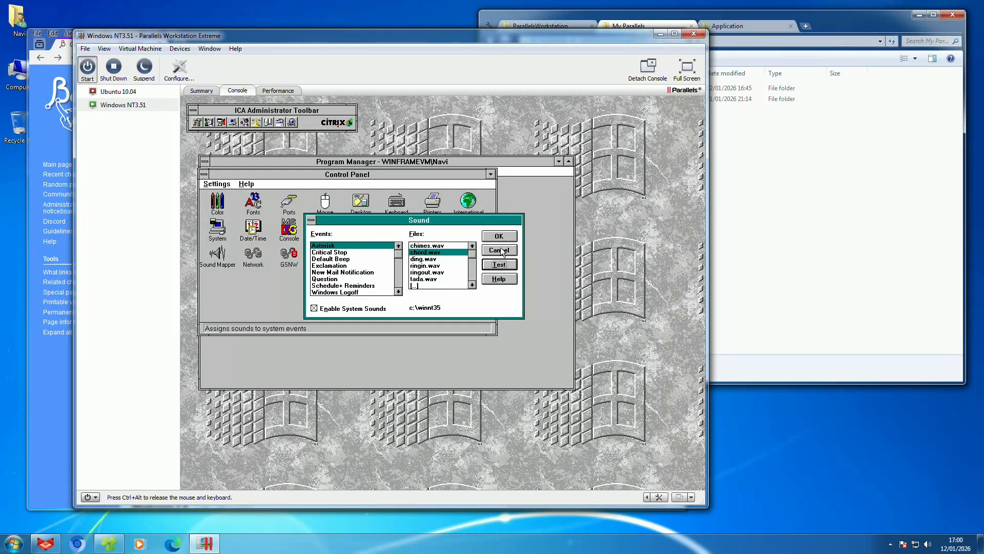
{"action": "left_click", "coordinate": [502, 248]}
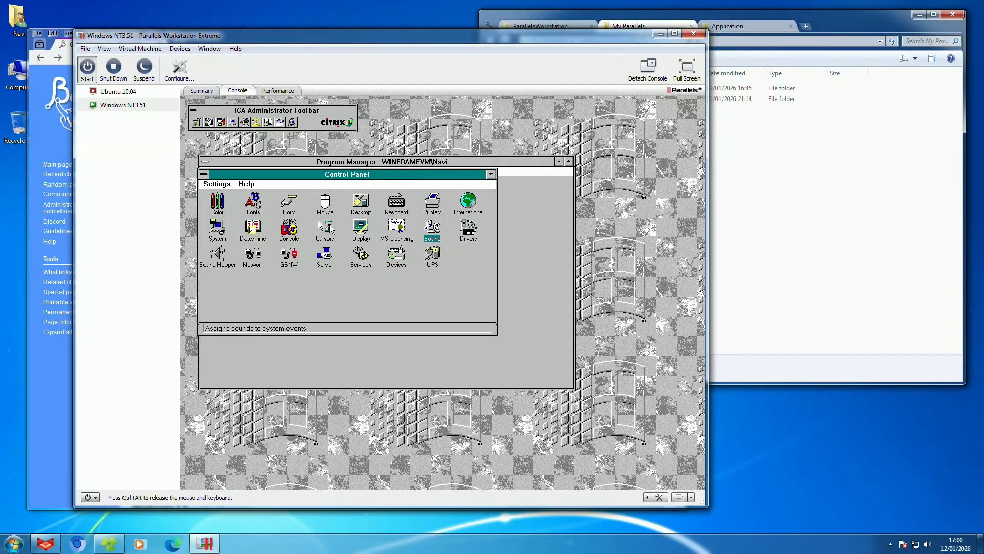
Step: Check the Cursors settings briefly, and close Control Panel and the Main program group
{"action": "double_click", "coordinate": [328, 226]}
{"action": "left_click", "coordinate": [367, 221]}
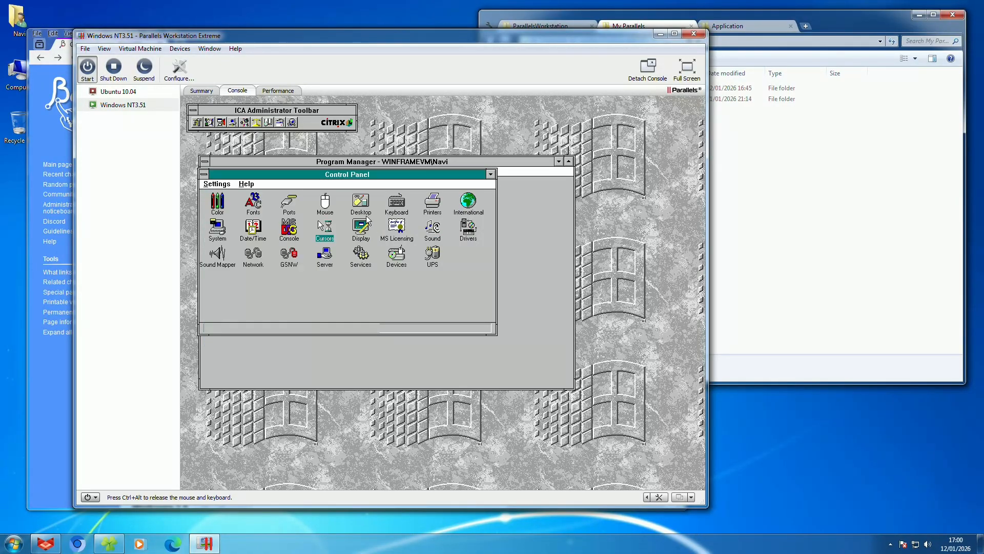
{"action": "double_click", "coordinate": [204, 173]}
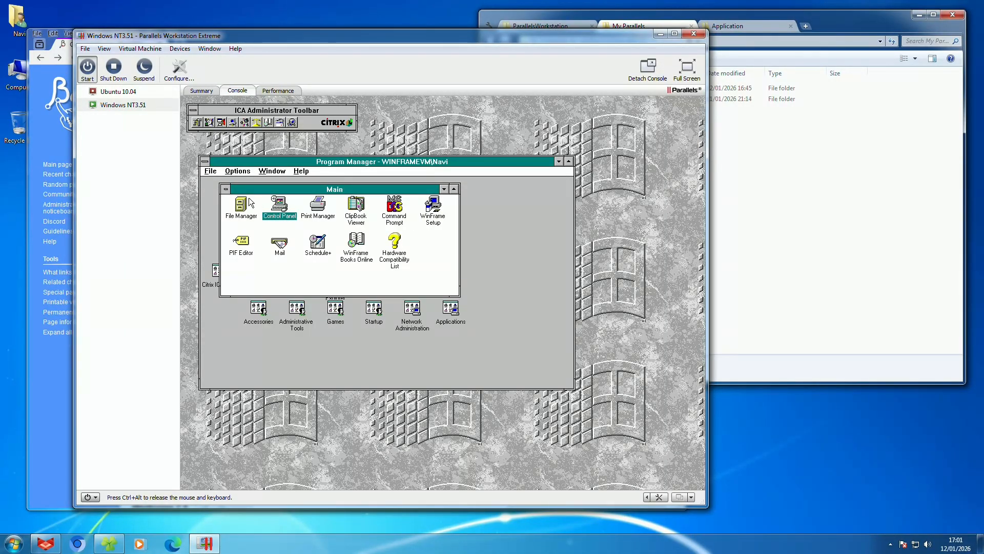
{"action": "double_click", "coordinate": [226, 188]}
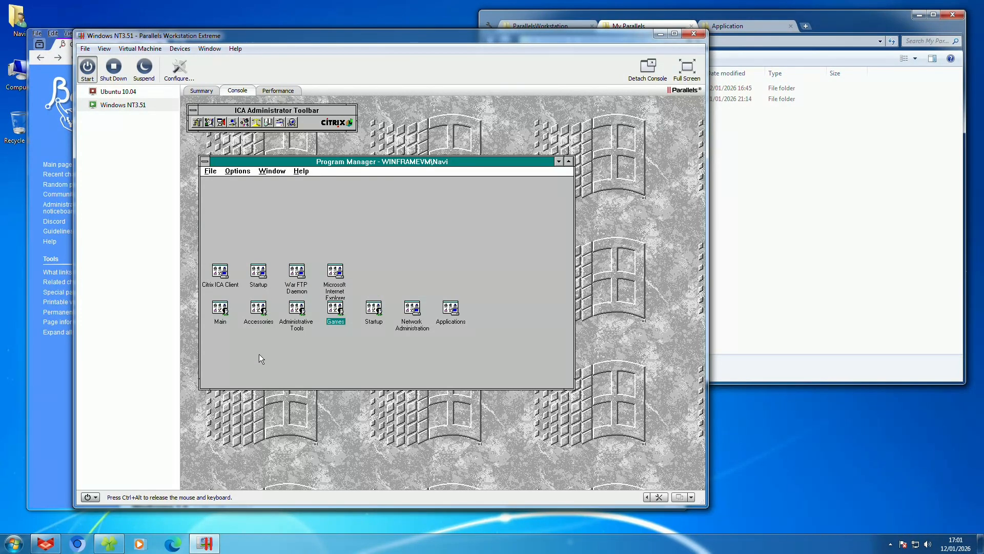
Step: Start Media Player from the Accessories group and browse c:\users\default\windows and c:\ for a file to open, cancelling the Open dialog
{"action": "double_click", "coordinate": [258, 310]}
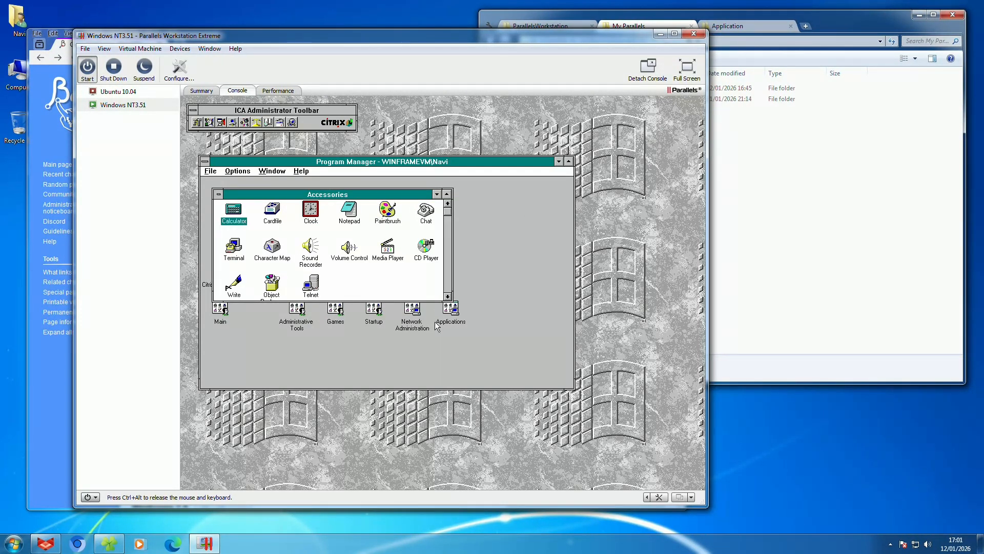
{"action": "double_click", "coordinate": [387, 262]}
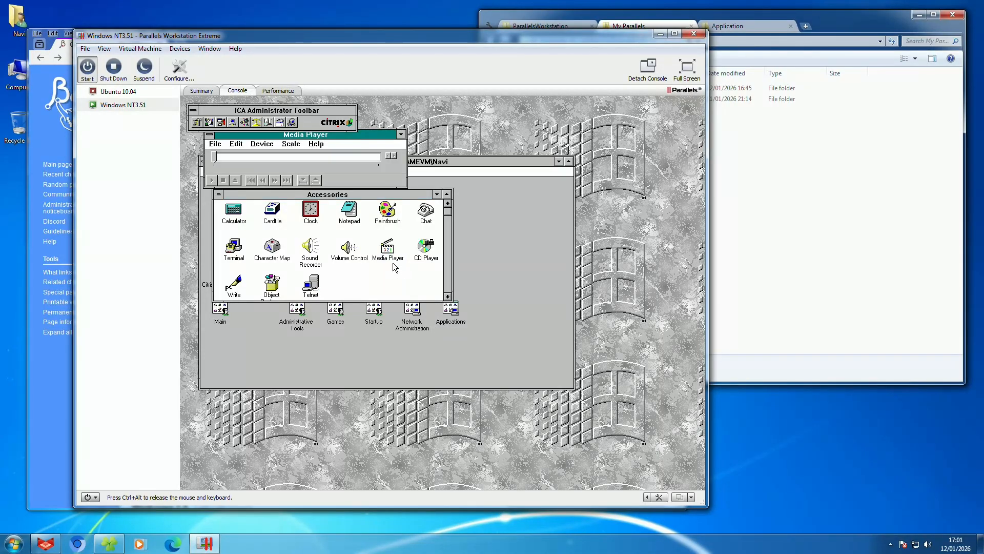
{"action": "left_click", "coordinate": [216, 143]}
{"action": "left_click", "coordinate": [221, 152]}
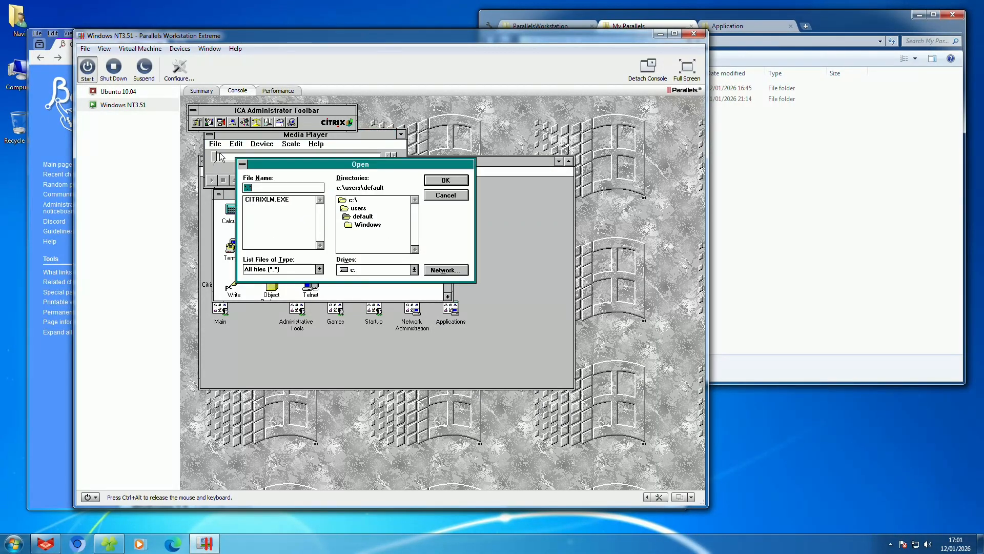
{"action": "left_click", "coordinate": [358, 226]}
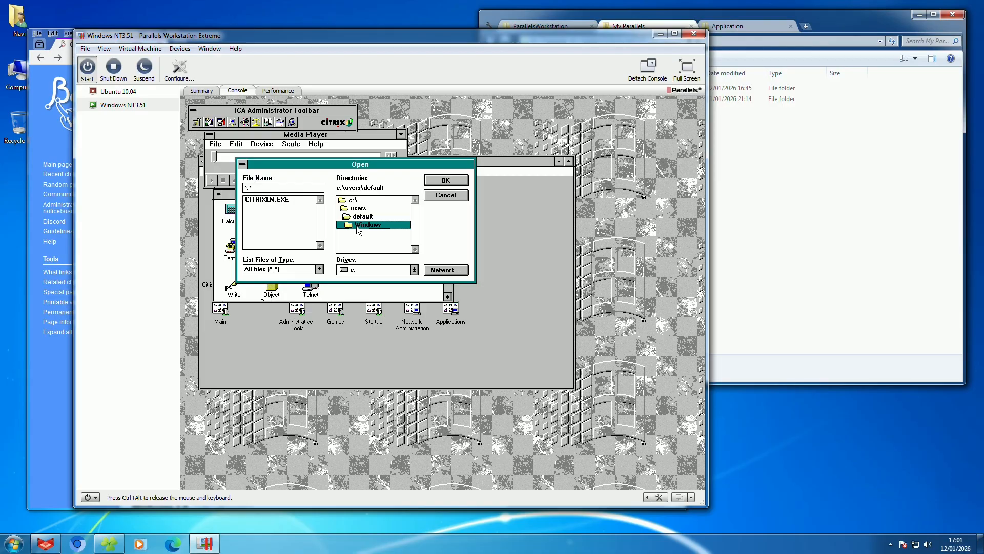
{"action": "double_click", "coordinate": [399, 223]}
{"action": "double_click", "coordinate": [402, 215]}
{"action": "double_click", "coordinate": [383, 223]}
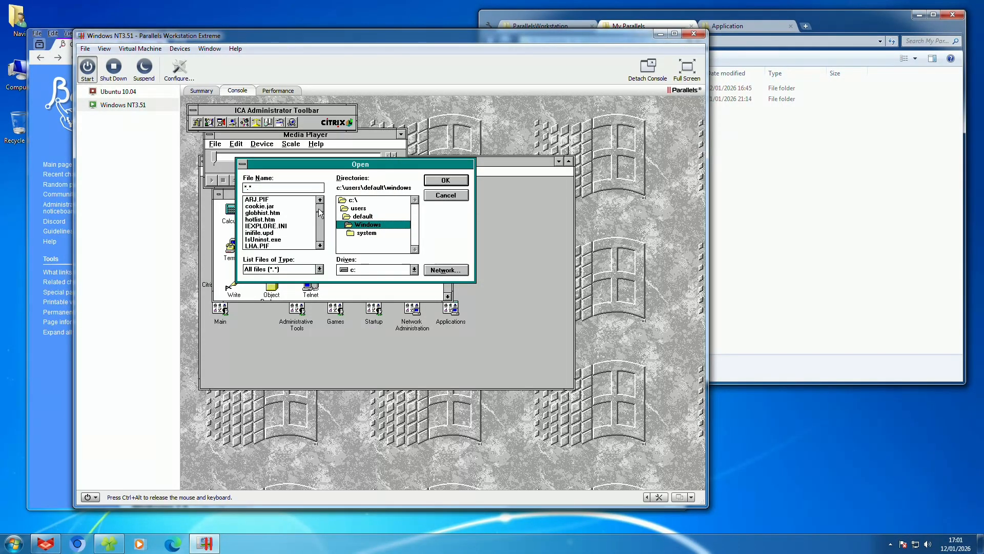
{"action": "mouse_move", "coordinate": [319, 206]}
{"action": "left_mouse_down"}
{"action": "mouse_move", "coordinate": [322, 242]}
{"action": "mouse_move", "coordinate": [324, 204]}
{"action": "left_mouse_up"}
{"action": "left_click", "coordinate": [351, 201]}
{"action": "double_click", "coordinate": [351, 202]}
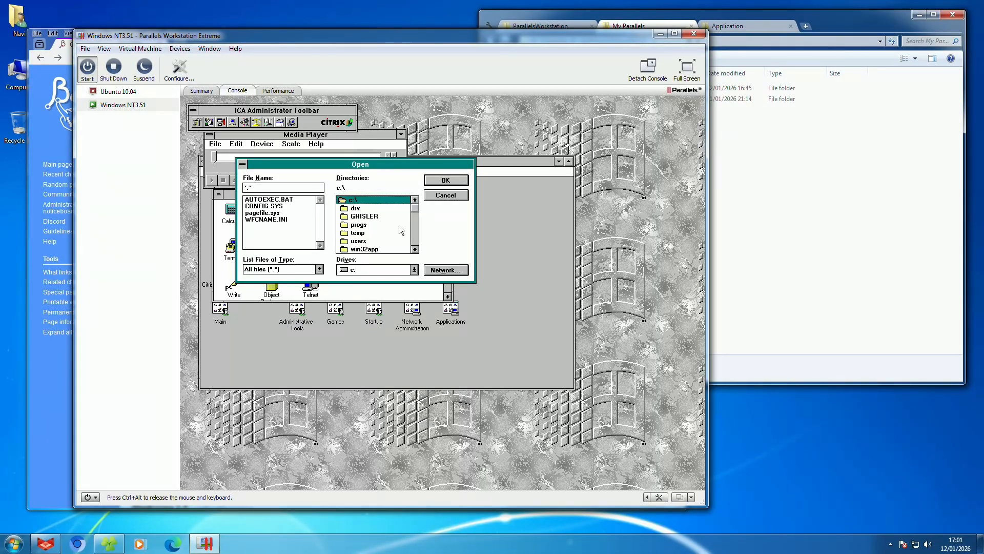
{"action": "left_click", "coordinate": [446, 197]}
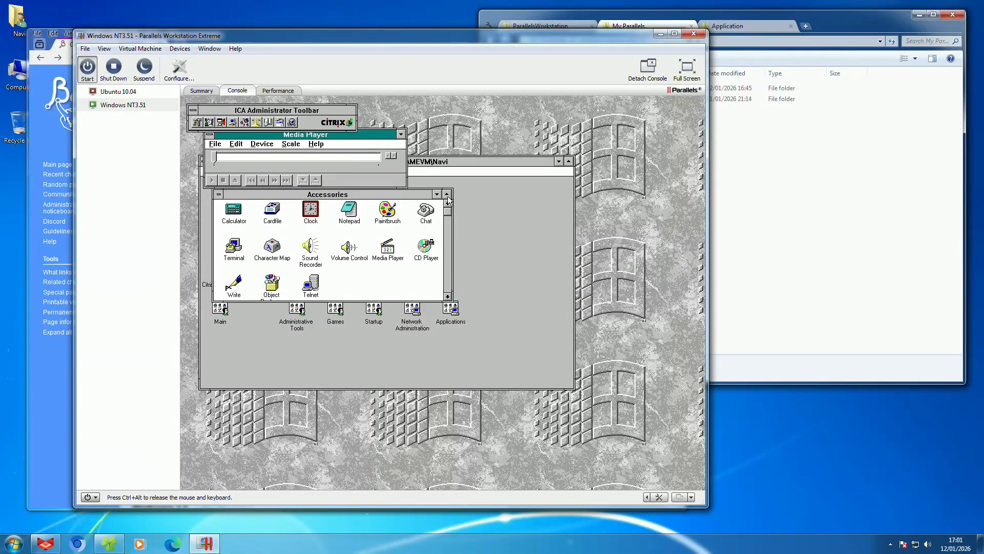
Step: Close Media Player and minimize the Accessories group
{"action": "left_click", "coordinate": [209, 134]}
{"action": "left_click", "coordinate": [222, 195]}
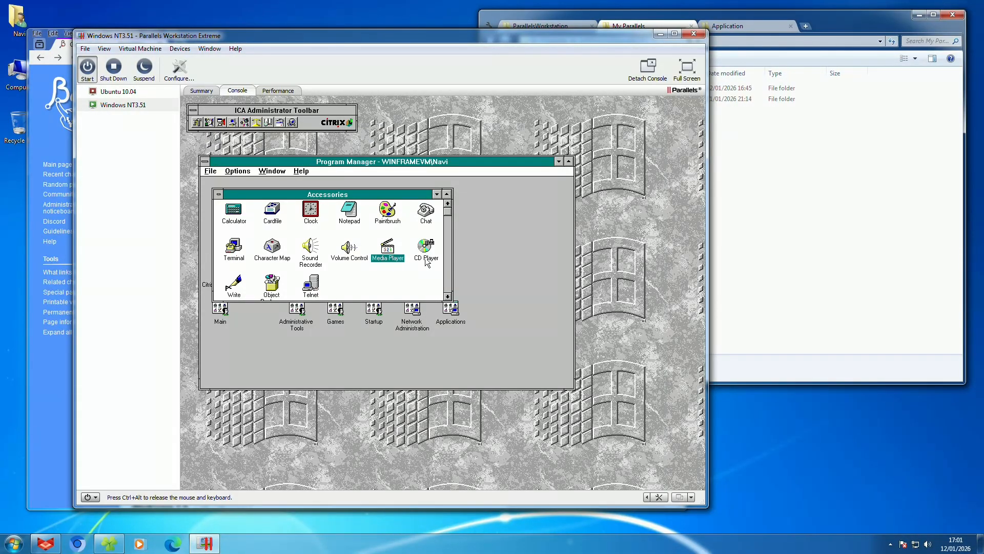
{"action": "left_click", "coordinate": [437, 194]}
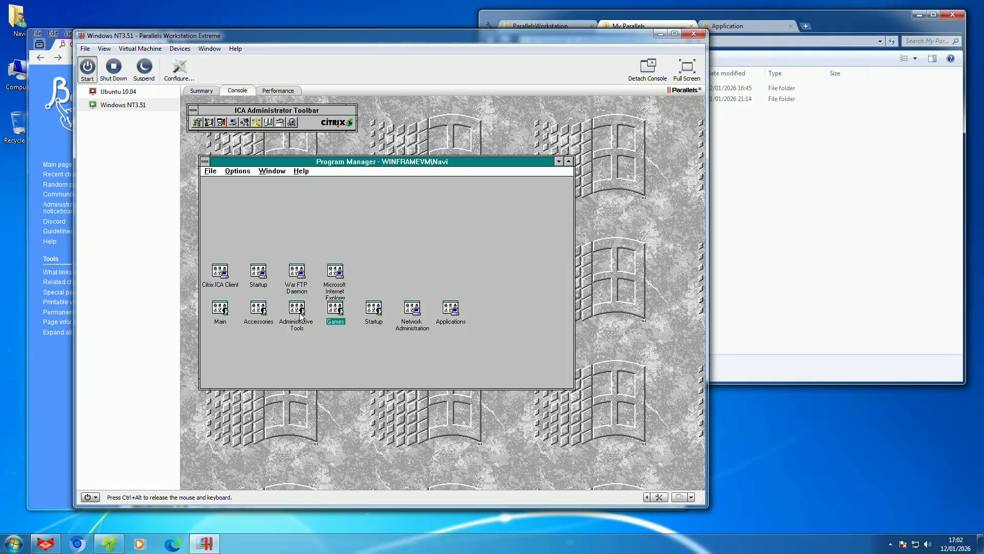
Step: Open the Administrative Tools group, enlarge it to fit all its items, look over them, and close the group
{"action": "double_click", "coordinate": [297, 309]}
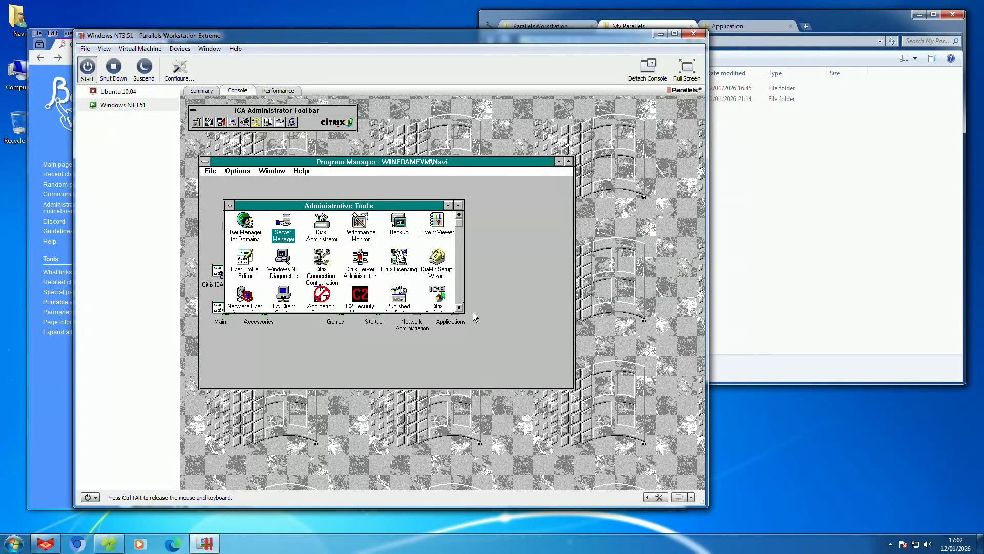
{"action": "left_click_drag", "start_coordinate": [466, 313], "coordinate": [518, 364]}
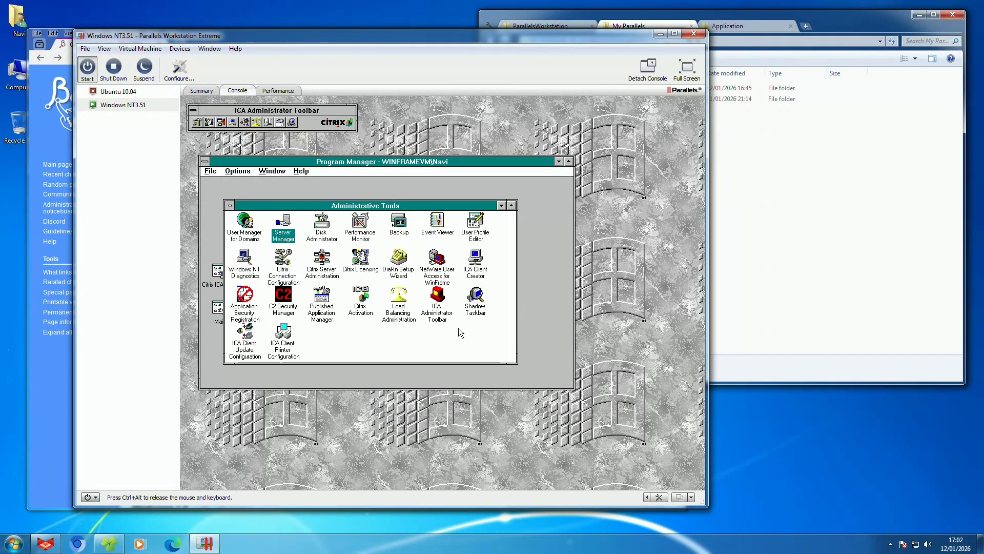
{"action": "double_click", "coordinate": [233, 207]}
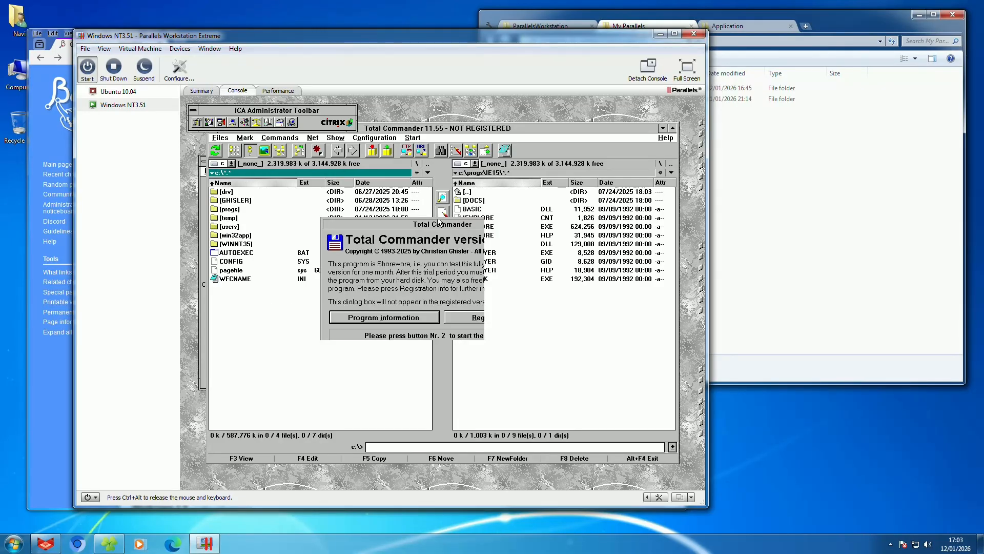
Step: Get past Total Commander's shareware notice with option 2, and keep its file window active in front of the ICA Administrator Toolbar
{"action": "left_click", "coordinate": [436, 224]}
{"action": "key", "text": "2"}
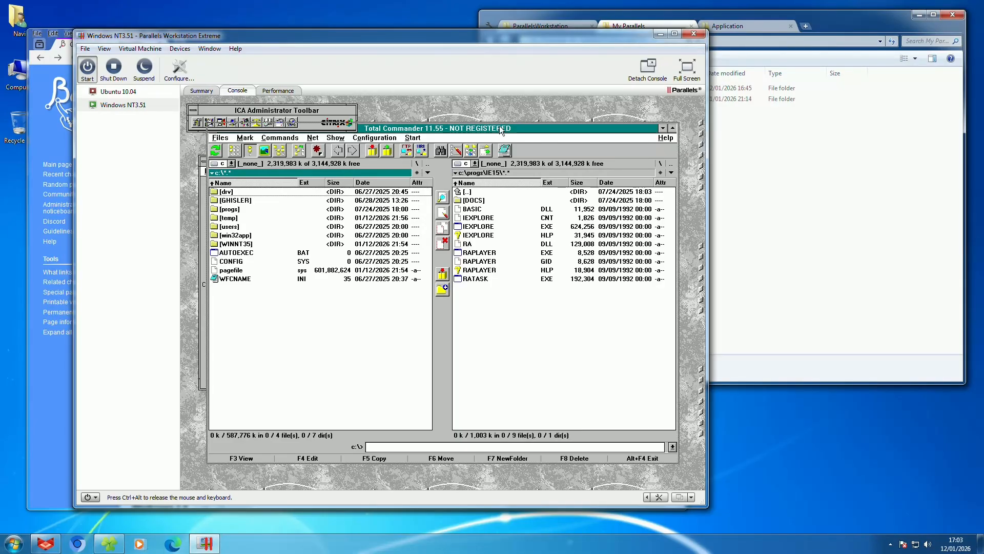
{"action": "left_click", "coordinate": [292, 121]}
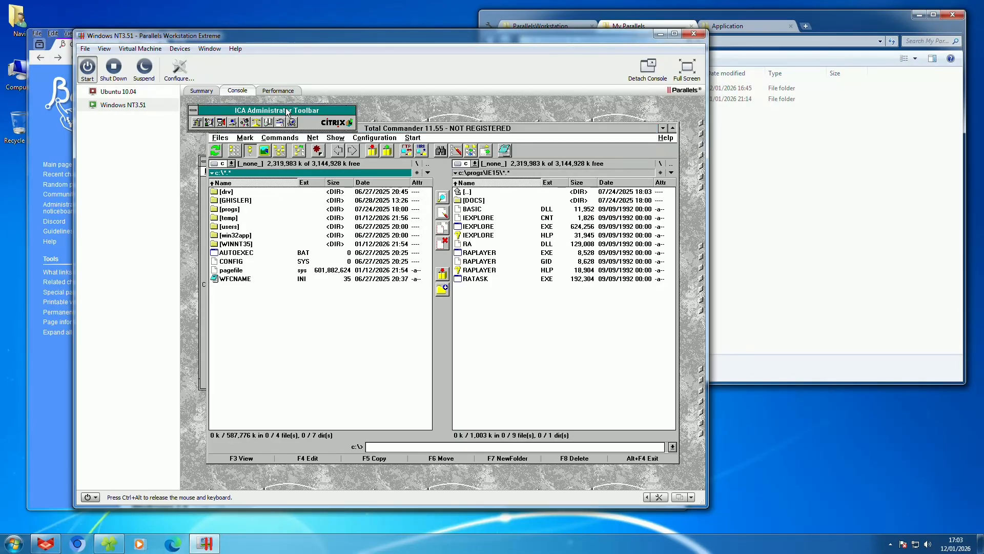
{"action": "left_click", "coordinate": [448, 136]}
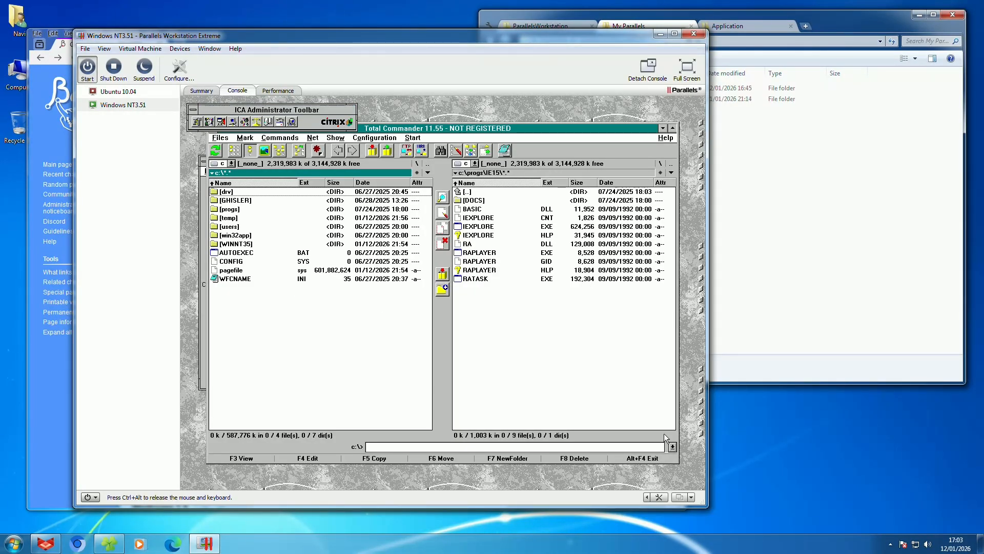
Step: View Total Commander's About information, dismiss it, and close Total Commander
{"action": "left_click", "coordinate": [221, 137]}
{"action": "mouse_move", "coordinate": [243, 141]}
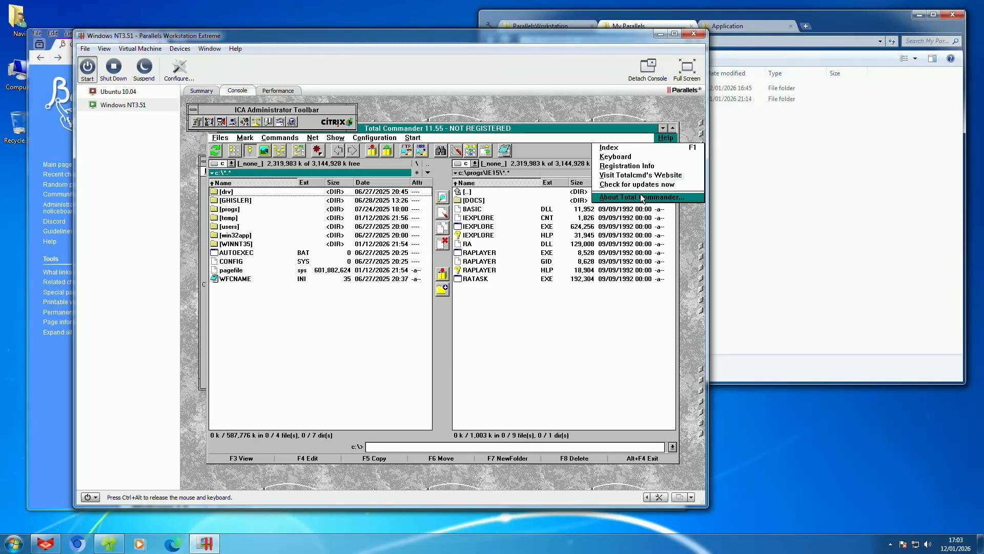
{"action": "left_click", "coordinate": [644, 198]}
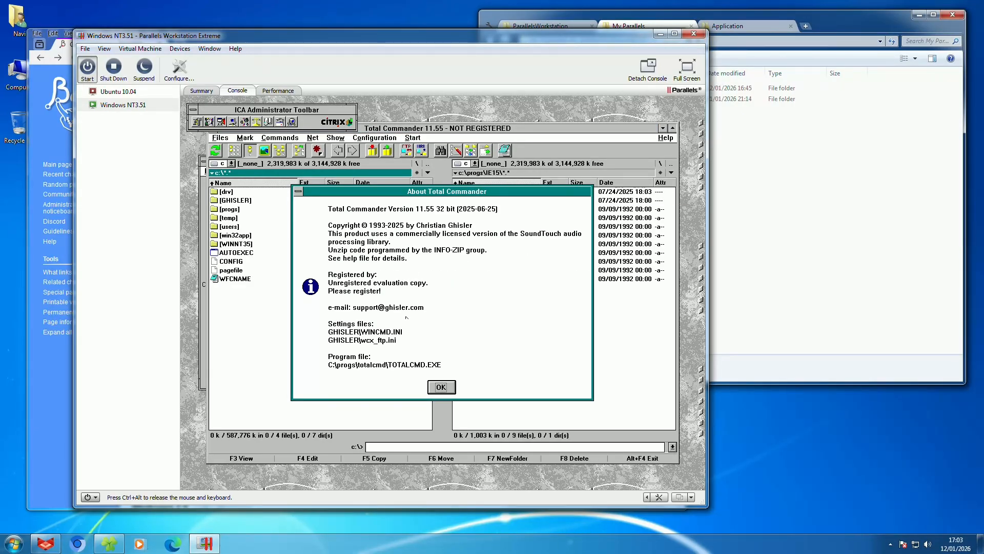
{"action": "left_click", "coordinate": [442, 386]}
{"action": "left_click", "coordinate": [583, 285]}
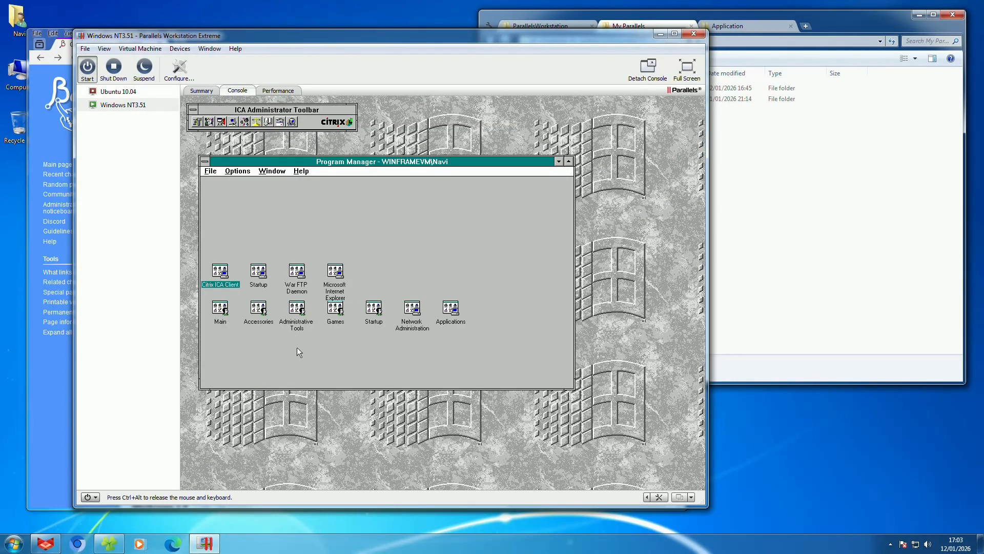
Step: Reopen the Administrative Tools group, inspect the ipx and tcp entries in Citrix Connection Configuration, and close that tool
{"action": "double_click", "coordinate": [299, 325]}
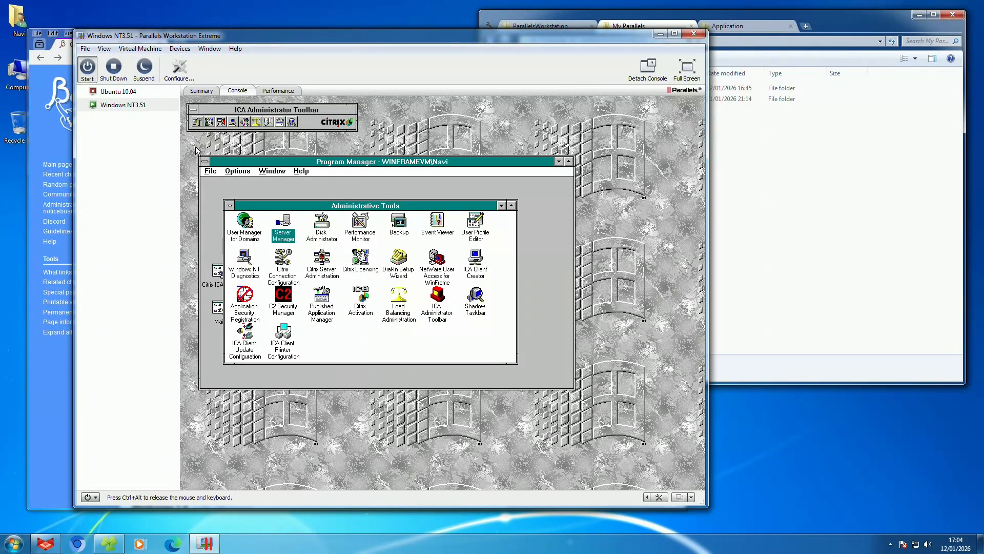
{"action": "left_click", "coordinate": [200, 125]}
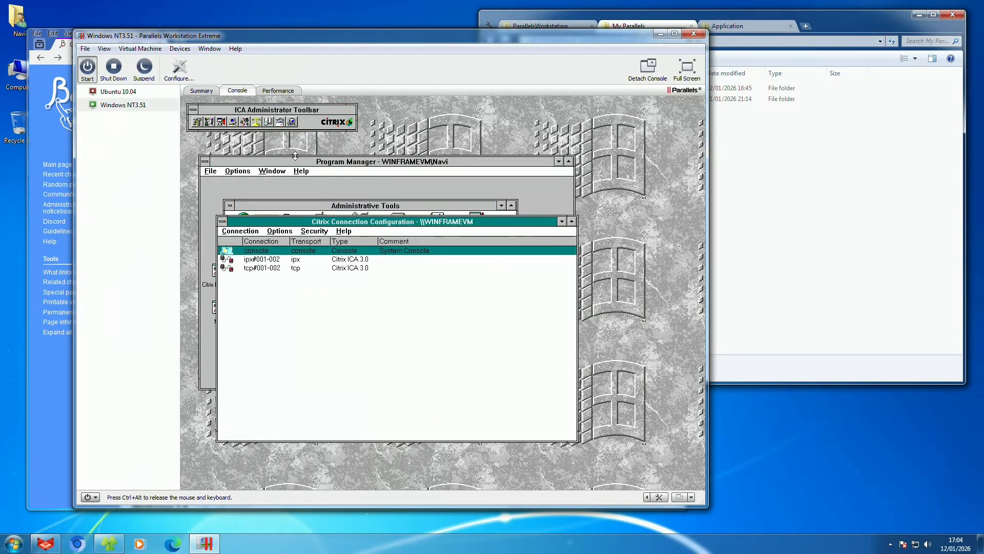
{"action": "left_click_drag", "start_coordinate": [338, 223], "coordinate": [382, 232]}
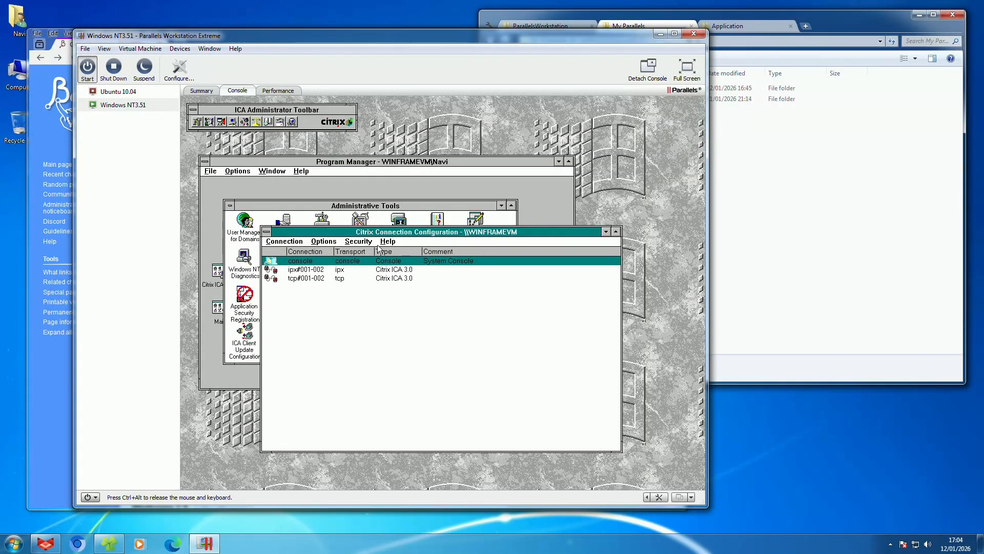
{"action": "left_click", "coordinate": [458, 267]}
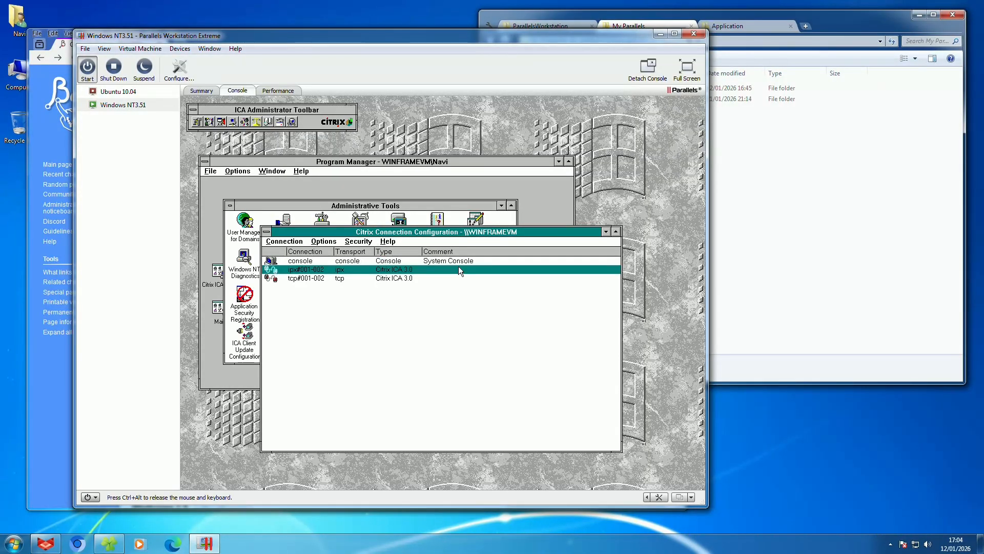
{"action": "left_click", "coordinate": [366, 277]}
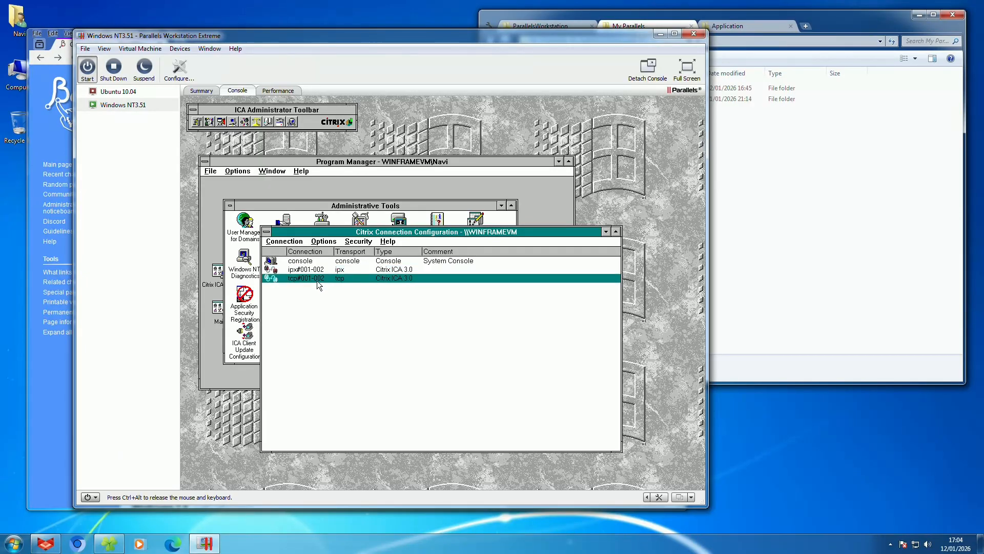
{"action": "left_click", "coordinate": [285, 241]}
{"action": "left_click", "coordinate": [280, 288]}
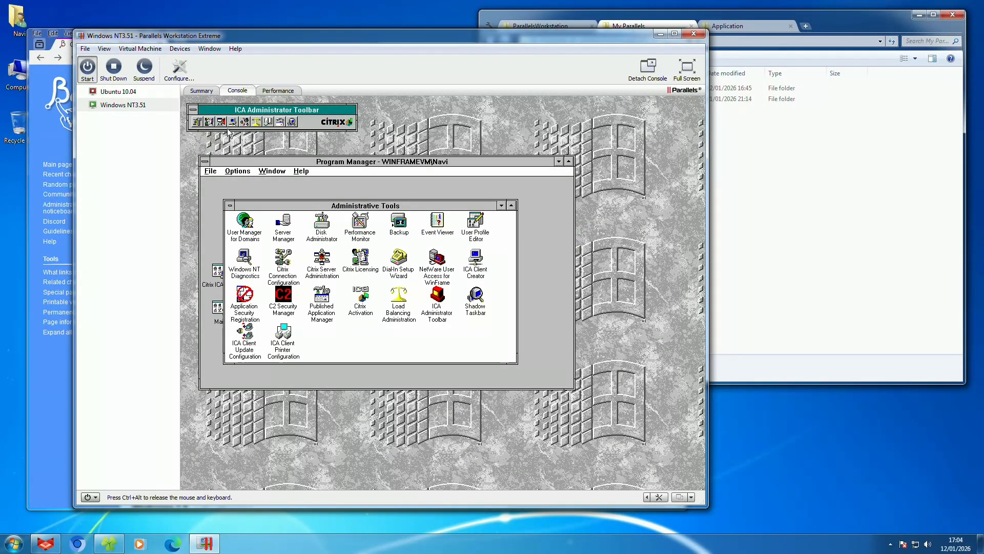
Step: Open Citrix Licensing from the ICA Administrator Toolbar, move its window clear of the toolbar to view the installed license, and close it
{"action": "left_click", "coordinate": [209, 122]}
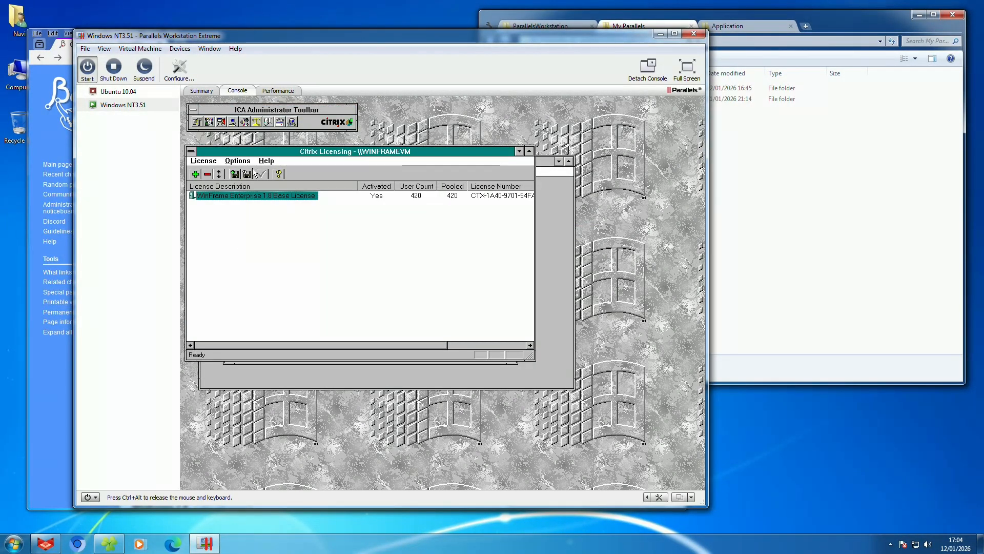
{"action": "left_click_drag", "start_coordinate": [285, 152], "coordinate": [363, 149]}
{"action": "left_click_drag", "start_coordinate": [401, 112], "coordinate": [404, 260]}
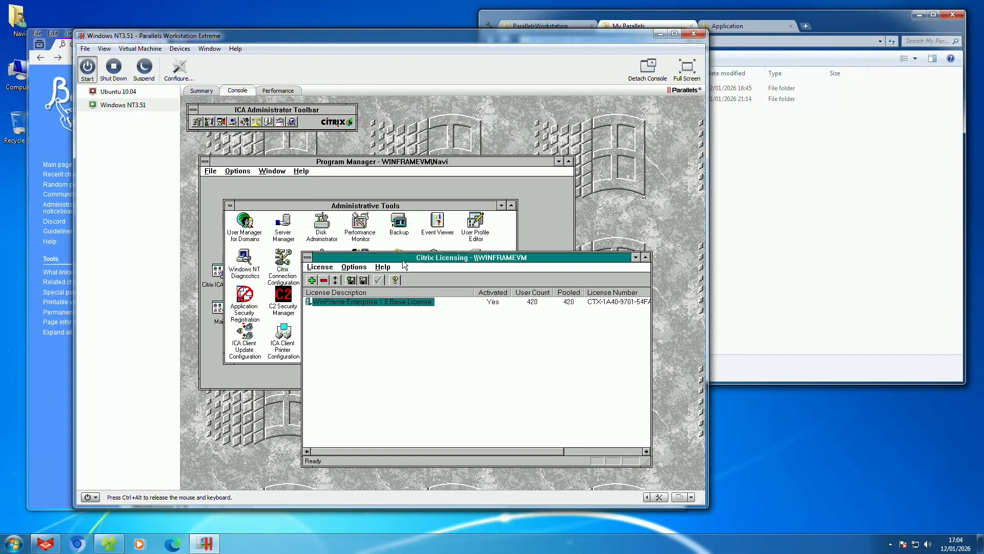
{"action": "left_click", "coordinate": [316, 268]}
{"action": "double_click", "coordinate": [307, 258]}
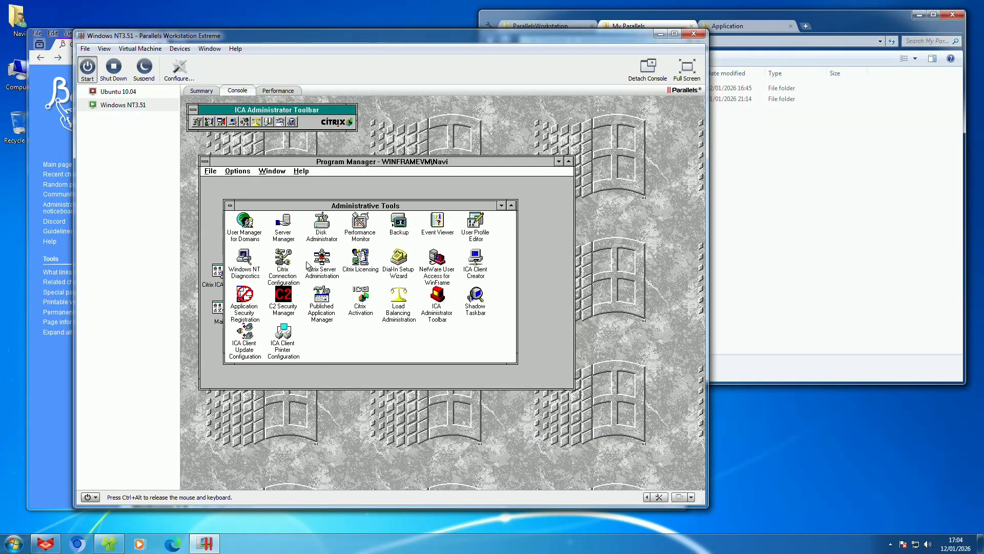
Step: Start Citrix Server Administration and check the virtual machine's performance graphs while it loads, returning to the console view
{"action": "left_click", "coordinate": [223, 124]}
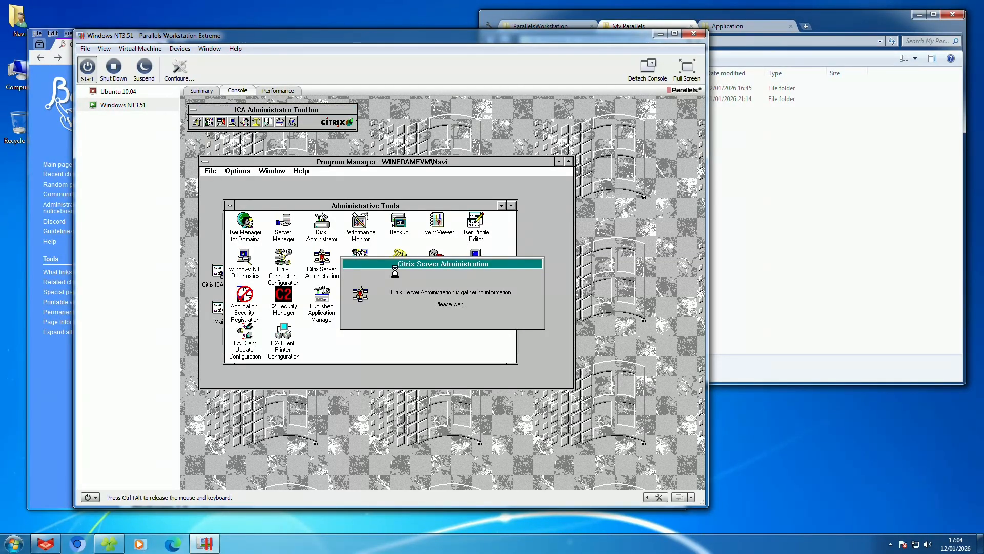
{"action": "left_click", "coordinate": [285, 90]}
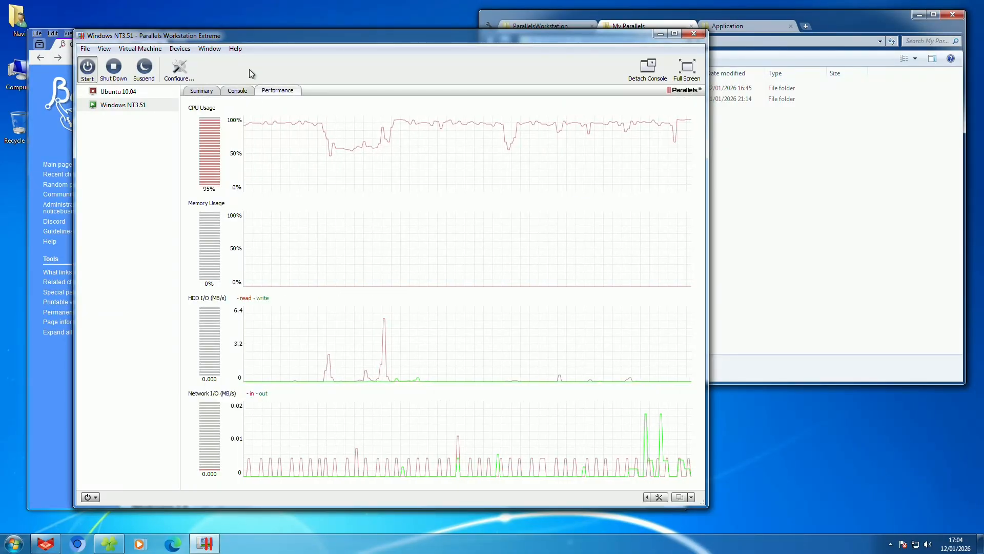
{"action": "left_click", "coordinate": [237, 90]}
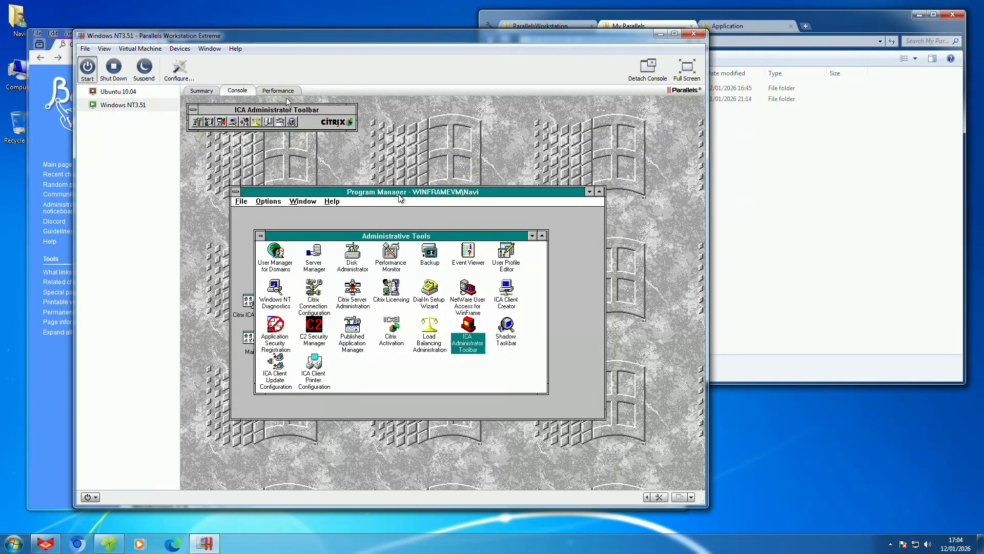
{"action": "left_click", "coordinate": [286, 97]}
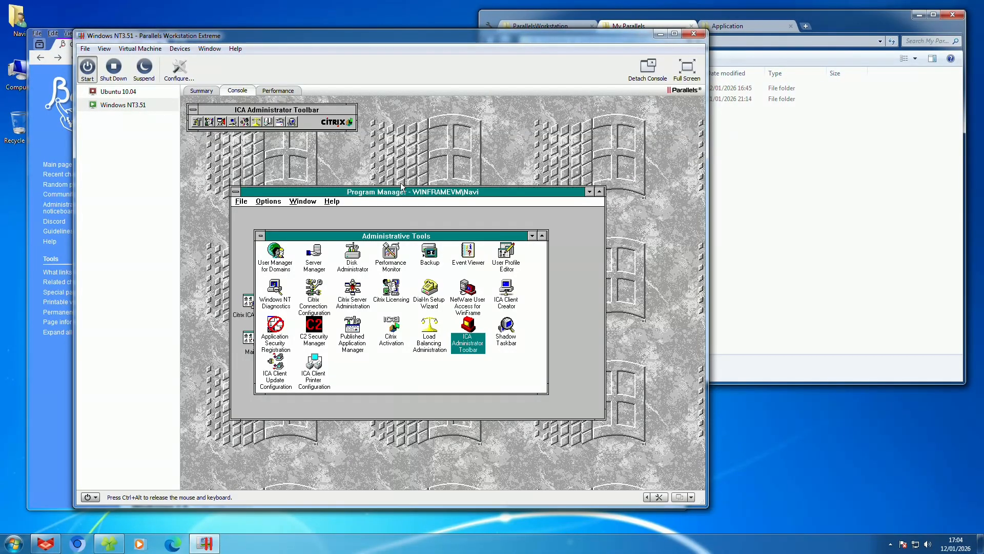
Step: Move the Program Manager window up and shift the Administrative Tools group slightly inside it
{"action": "left_click_drag", "start_coordinate": [405, 191], "coordinate": [406, 163]}
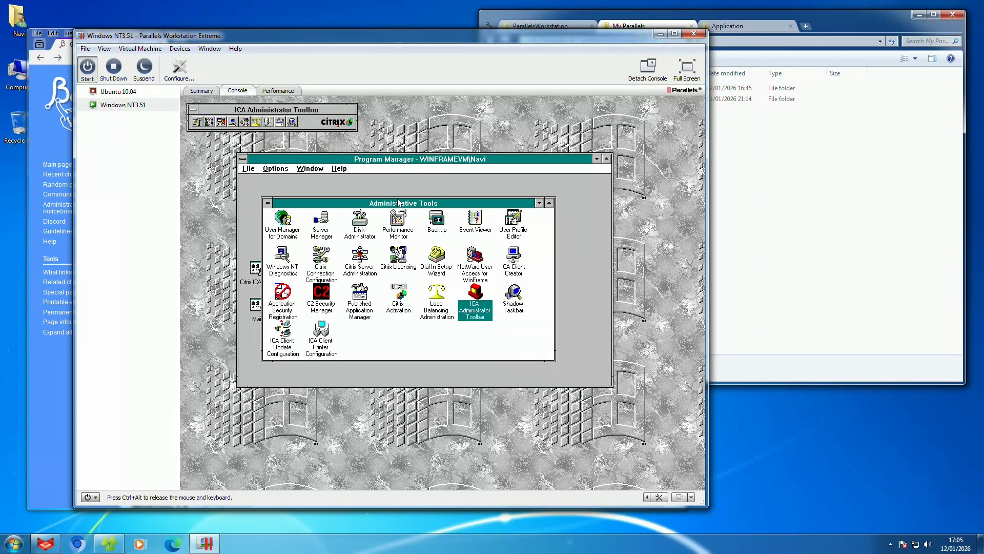
{"action": "left_click_drag", "start_coordinate": [399, 202], "coordinate": [422, 205]}
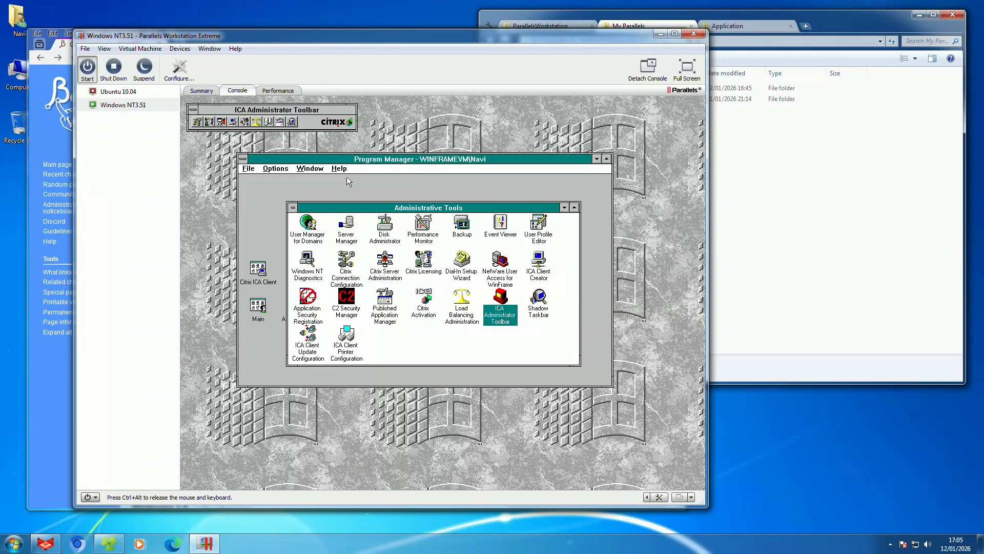
{"action": "left_click", "coordinate": [510, 425]}
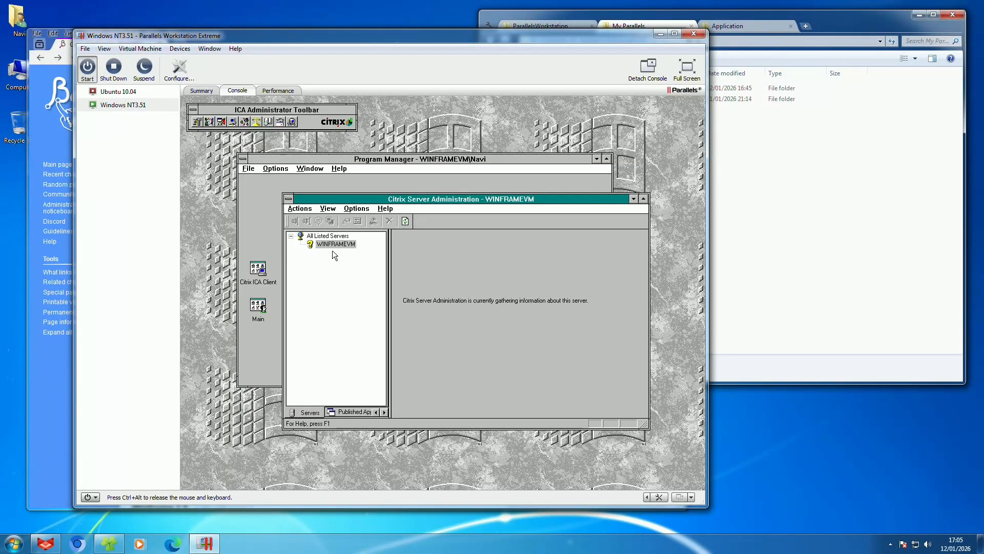
Step: View the About information of Citrix Server Administration, dismiss it, and close the program
{"action": "left_click", "coordinate": [385, 209]}
{"action": "left_click", "coordinate": [397, 232]}
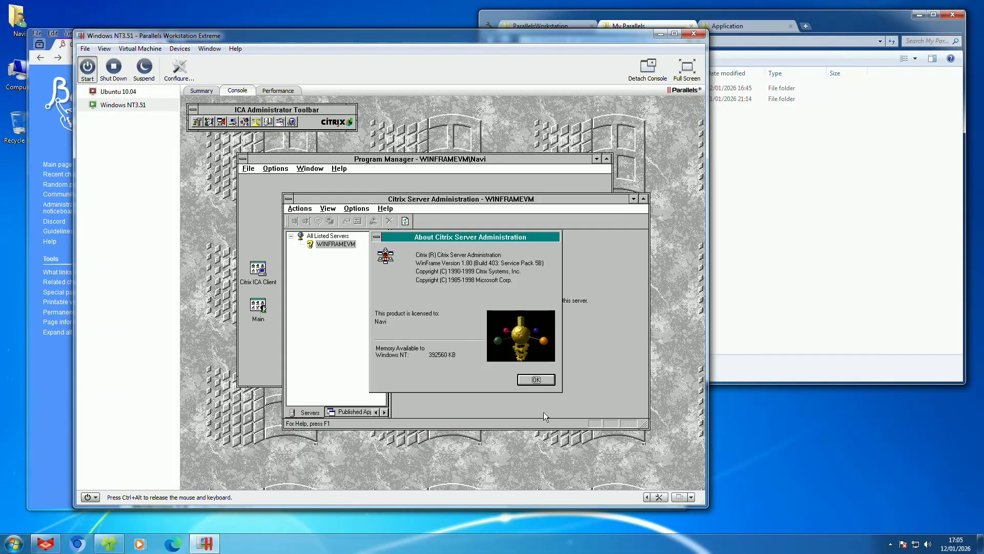
{"action": "left_click", "coordinate": [536, 380]}
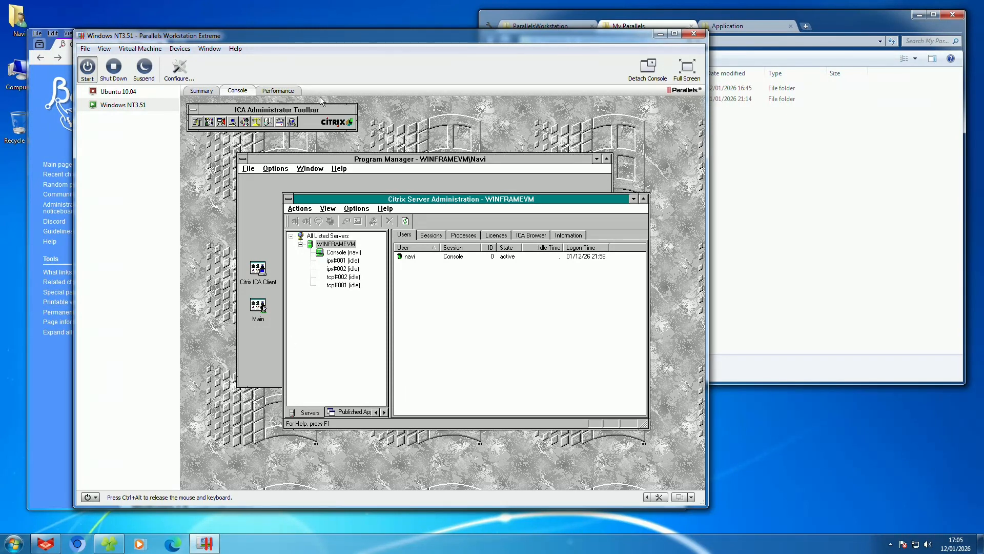
{"action": "double_click", "coordinate": [285, 198]}
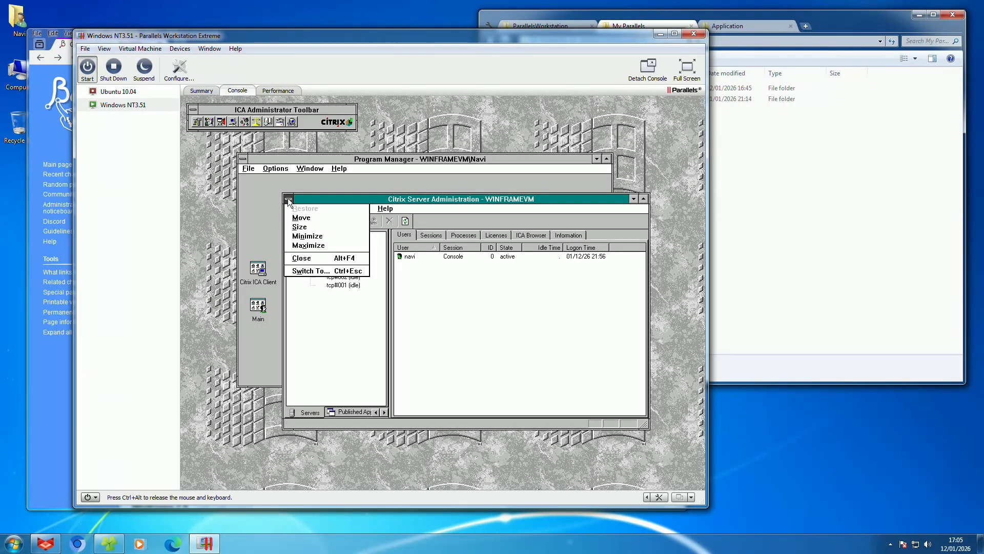
Step: Open ICA Client Update Configuration, look over the DOS, Win16 and Win32 ICA clients, and close it
{"action": "left_click", "coordinate": [234, 122]}
{"action": "left_click", "coordinate": [257, 206]}
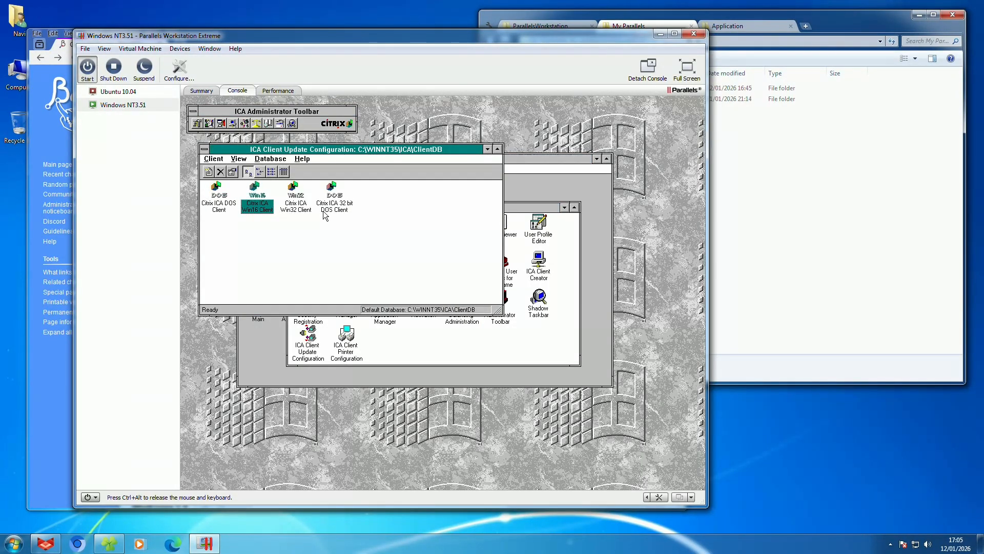
{"action": "left_click", "coordinate": [359, 187]}
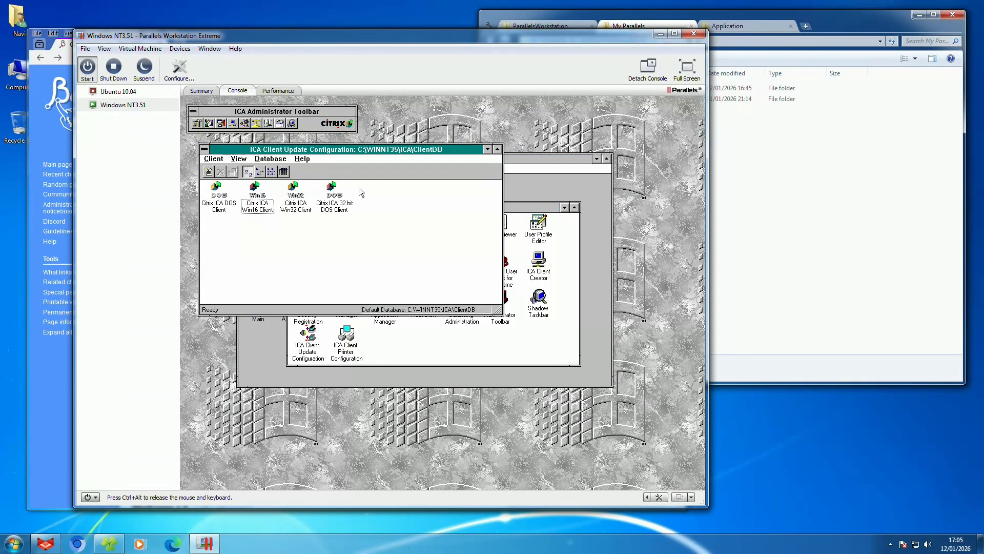
{"action": "left_click", "coordinate": [262, 205]}
{"action": "left_click", "coordinate": [307, 207]}
{"action": "left_click", "coordinate": [231, 207]}
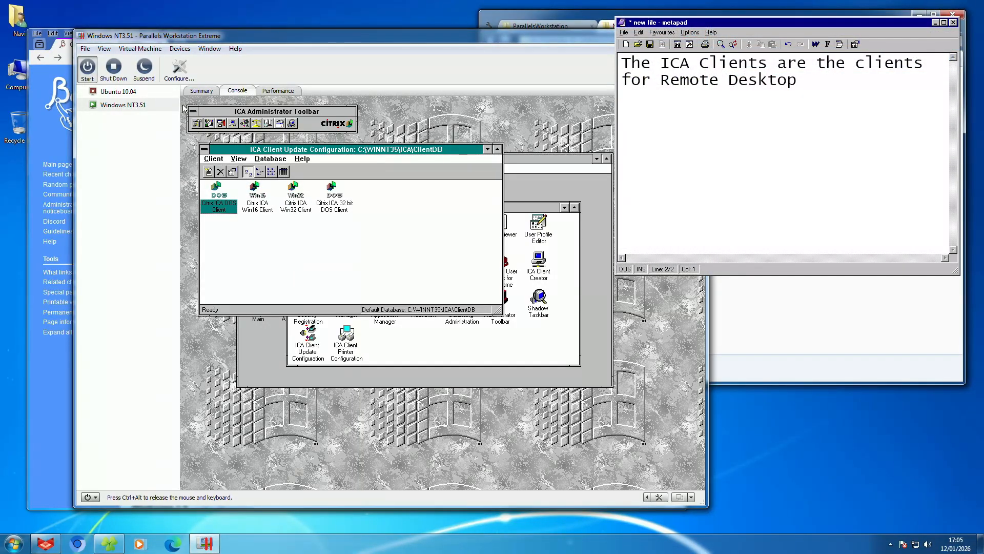
{"action": "double_click", "coordinate": [206, 148]}
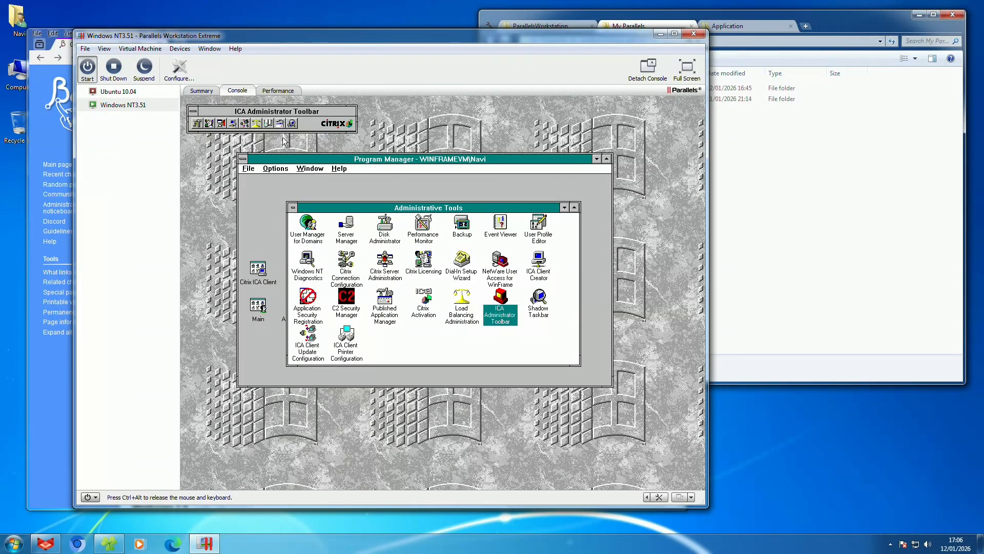
Step: Open the Citrix WinFrame help topics, view the list of books, and cancel the dialog
{"action": "left_click", "coordinate": [268, 124]}
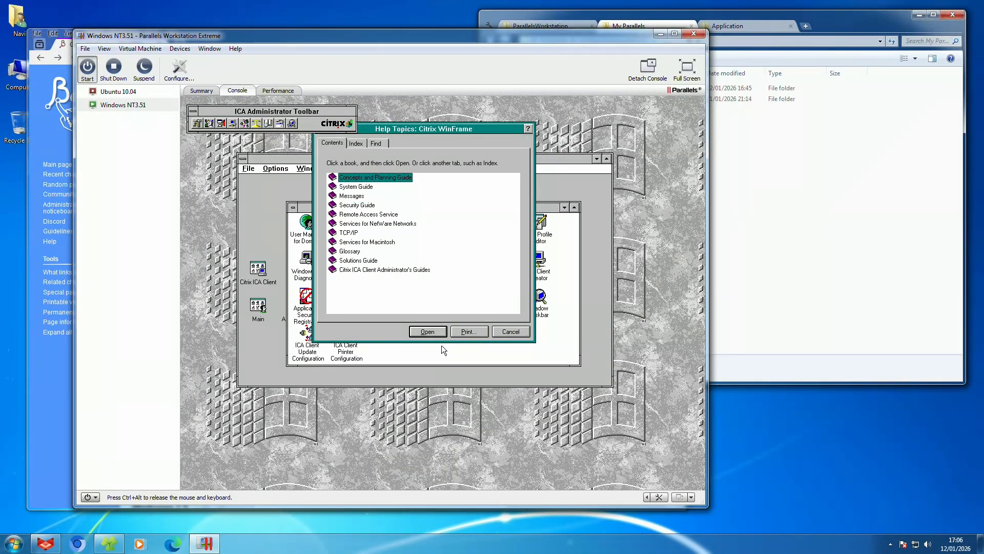
{"action": "left_click", "coordinate": [493, 334]}
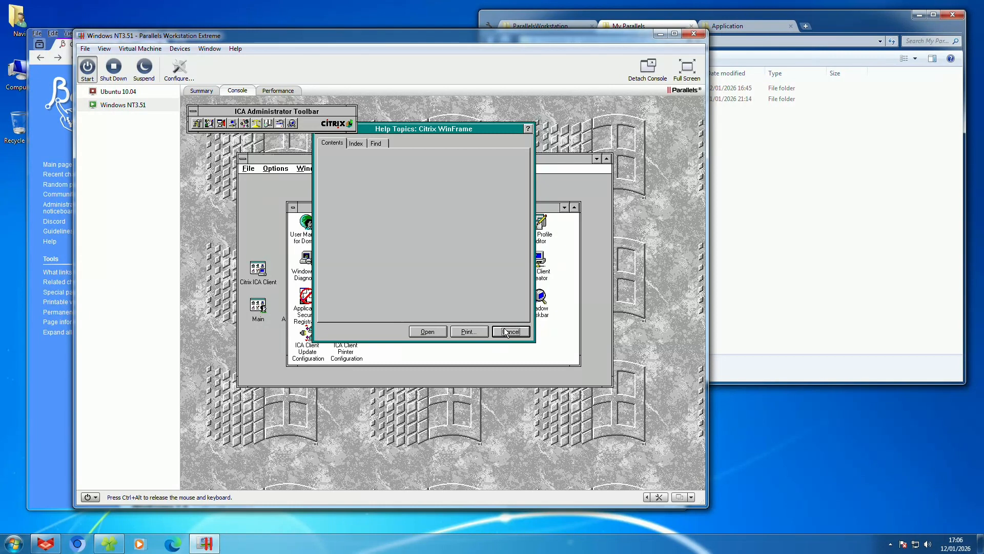
Step: Start Published Application Manager and examine its Application, View and Configure commands for the local Citrix server
{"action": "left_click", "coordinate": [283, 123]}
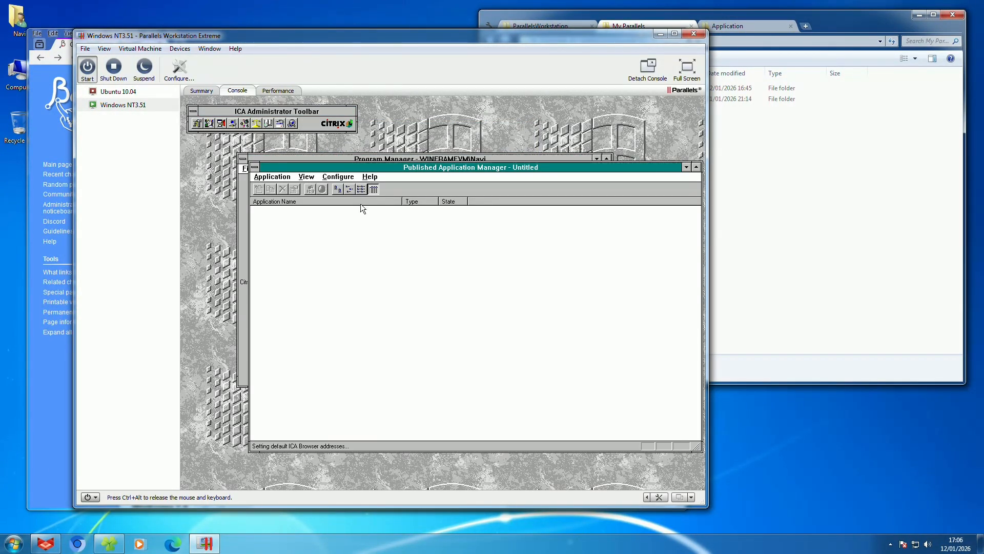
{"action": "left_click", "coordinate": [265, 177]}
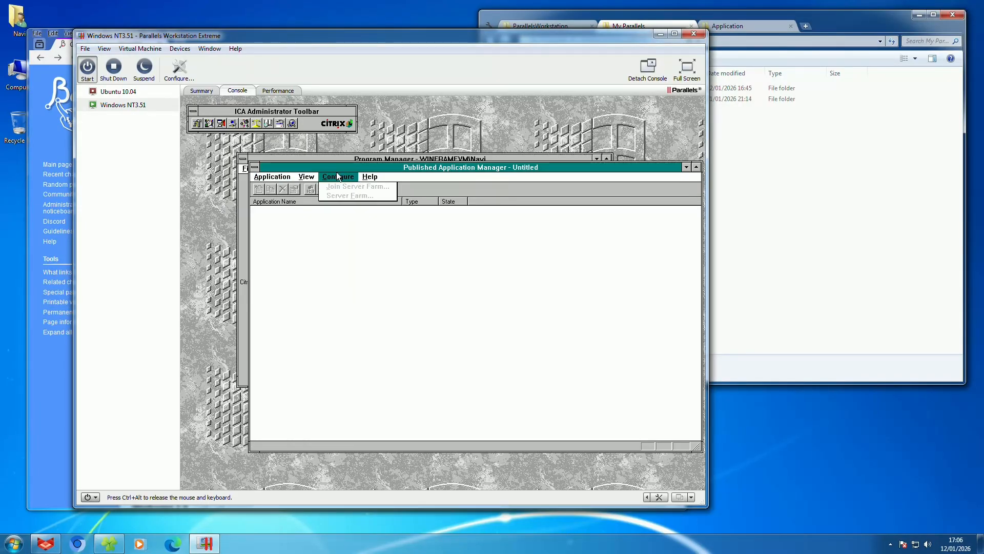
{"action": "left_click", "coordinate": [308, 176]}
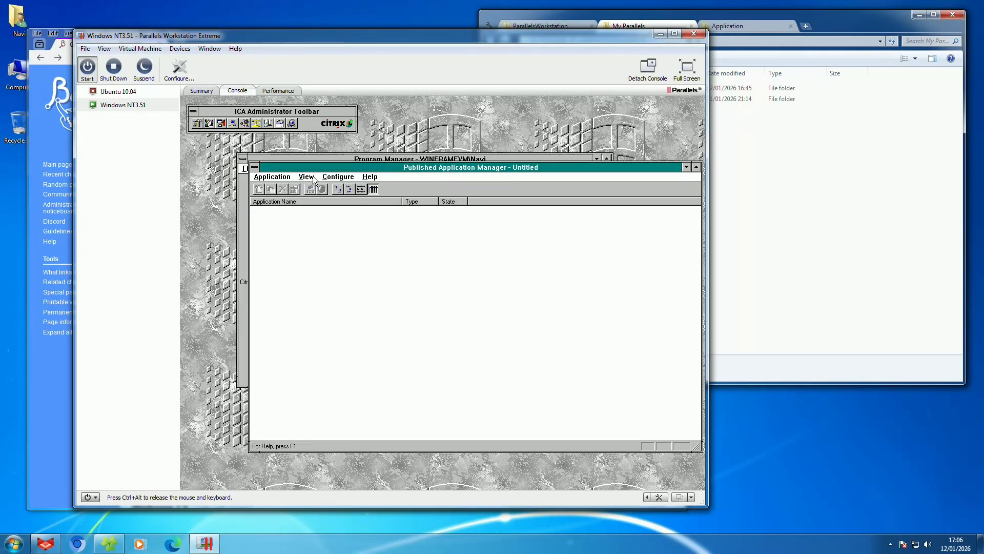
{"action": "left_click", "coordinate": [255, 168]}
{"action": "left_click", "coordinate": [285, 140]}
{"action": "left_click", "coordinate": [269, 177]}
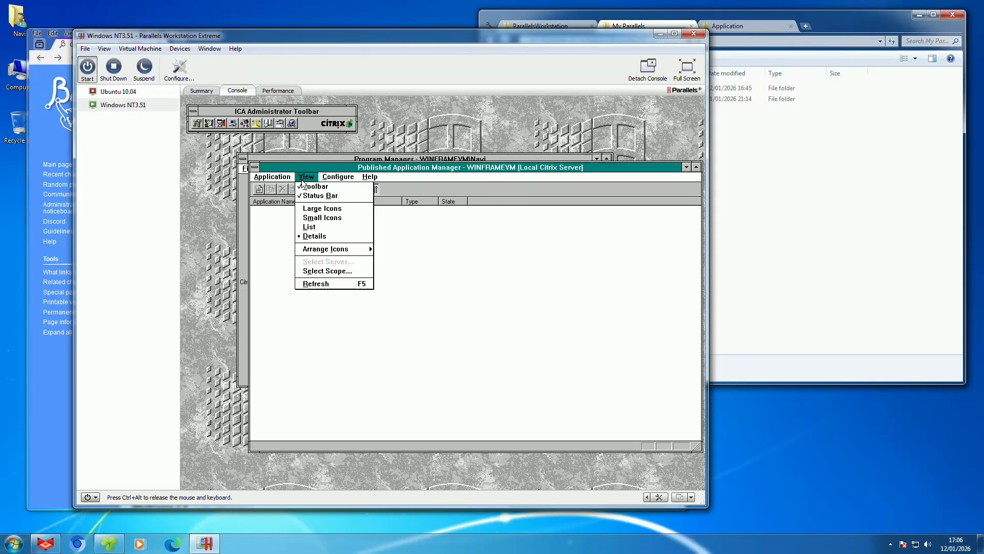
Step: Close Published Application Manager and start the Shadow Taskbar, entering the current user's account password for shadowing connections
{"action": "left_click", "coordinate": [380, 234]}
{"action": "double_click", "coordinate": [257, 167]}
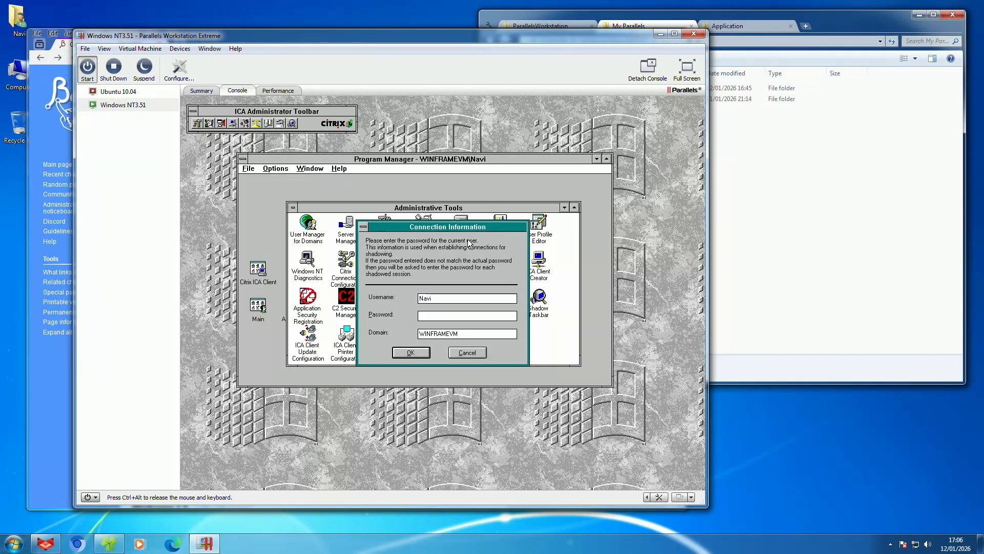
{"action": "type", "text": "********"}
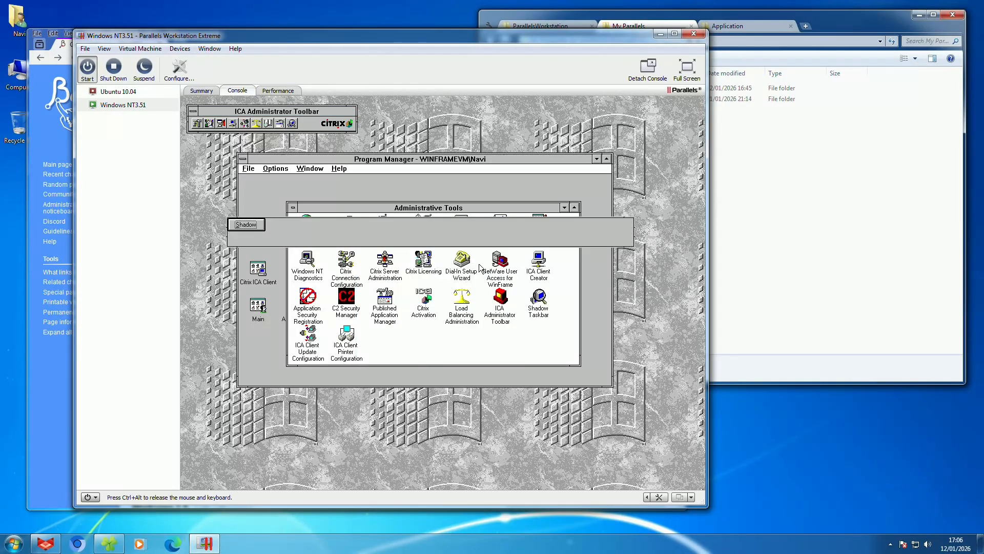
Step: View the Shadow Session dialog's available users, cancel it, and exit the Shadow Taskbar
{"action": "left_click", "coordinate": [260, 229]}
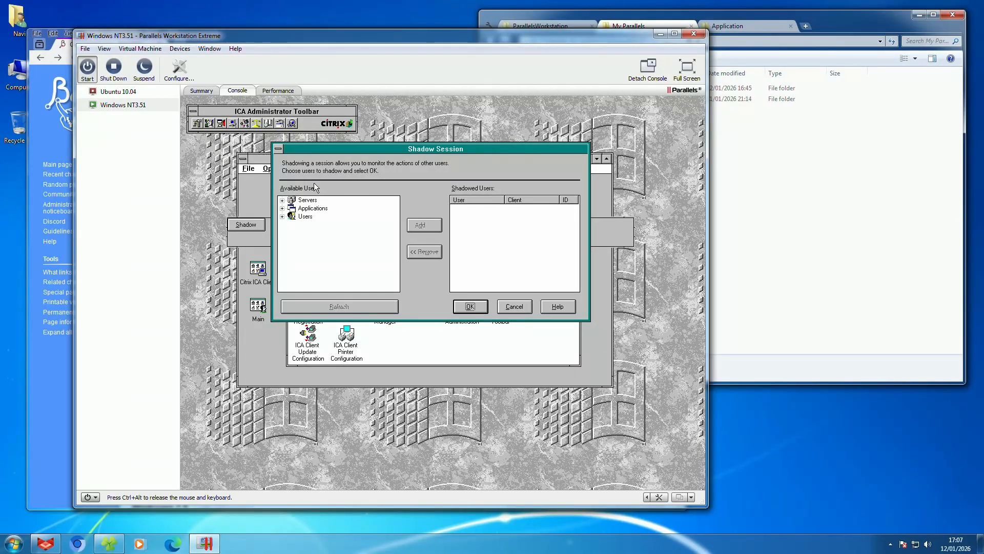
{"action": "left_click", "coordinate": [511, 307]}
{"action": "right_click", "coordinate": [302, 221]}
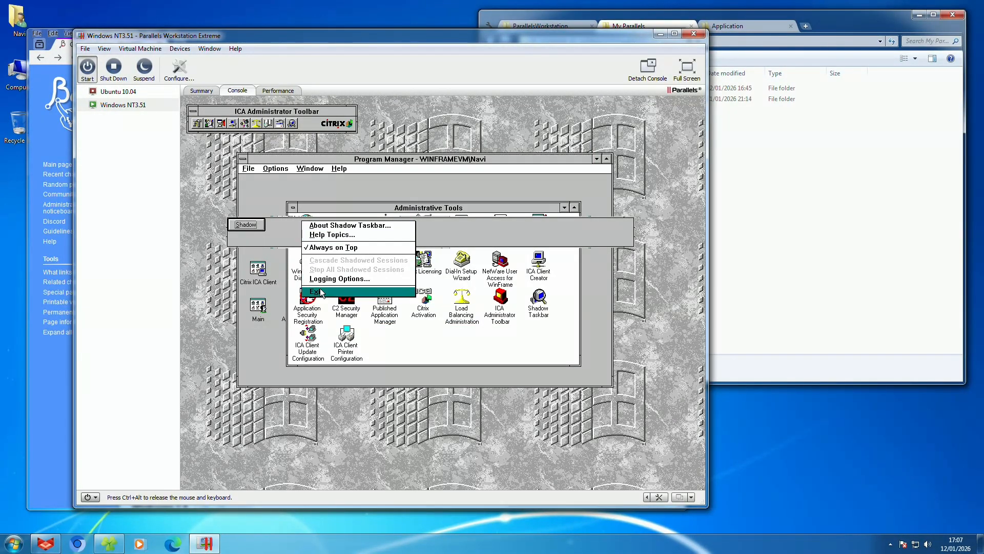
{"action": "left_click", "coordinate": [383, 289]}
Step: Look through the full list of user accounts in User Manager for Domains, and close it
{"action": "left_click", "coordinate": [418, 318]}
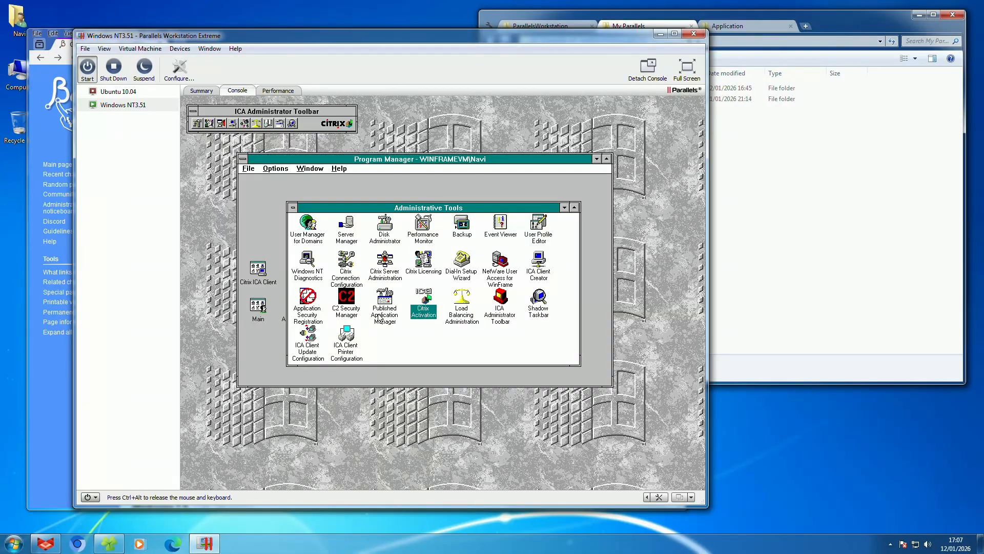
{"action": "left_click", "coordinate": [358, 314]}
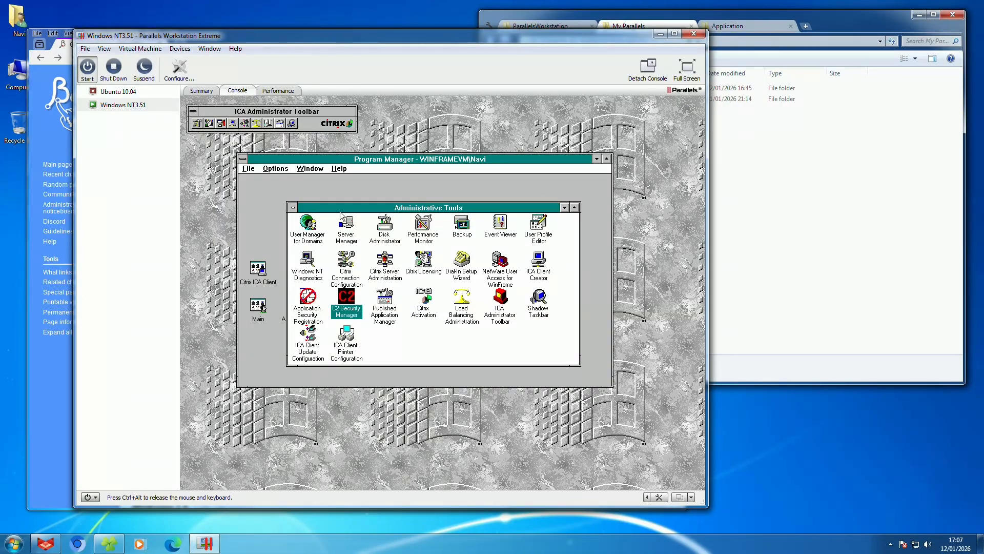
{"action": "double_click", "coordinate": [316, 236]}
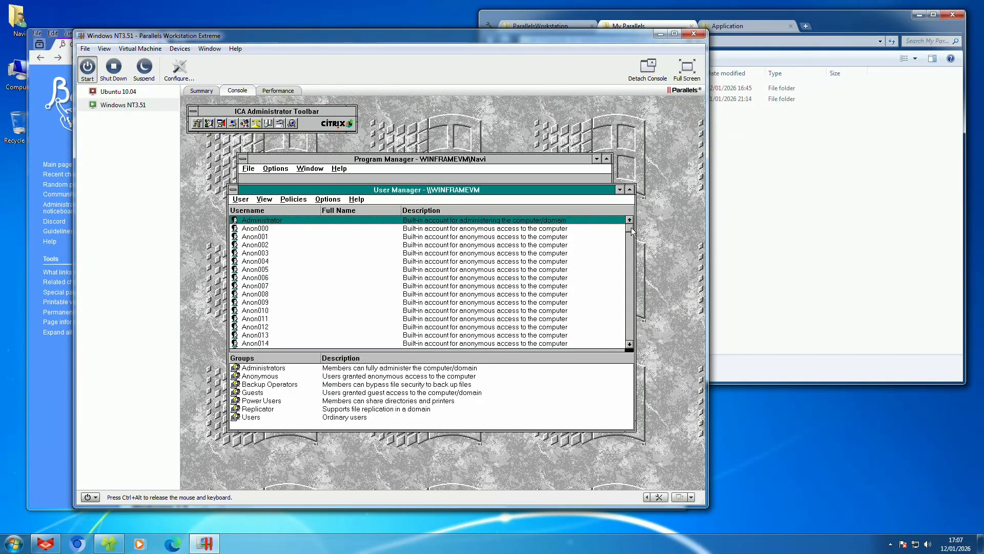
{"action": "left_click_drag", "start_coordinate": [631, 227], "coordinate": [620, 297]}
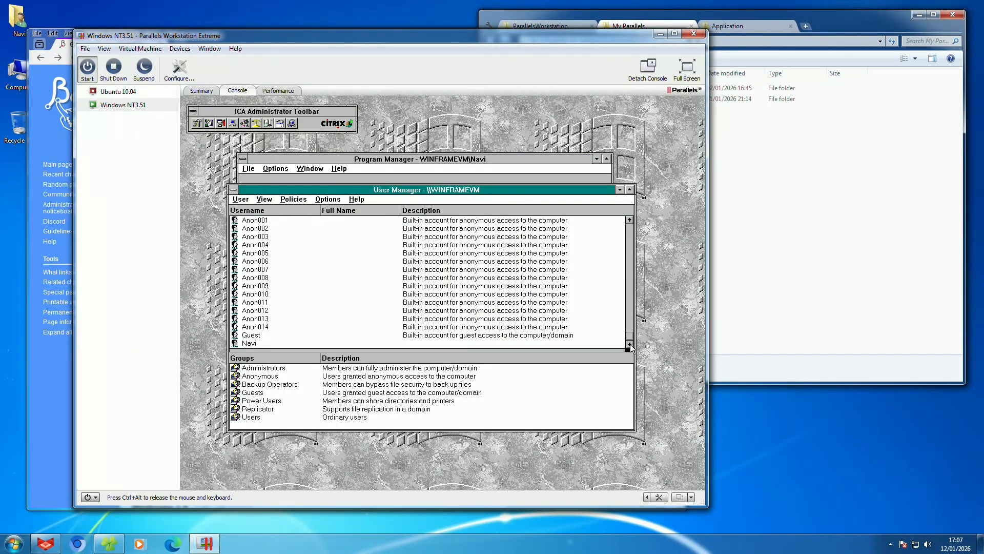
{"action": "left_click_drag", "start_coordinate": [630, 346], "coordinate": [630, 225]}
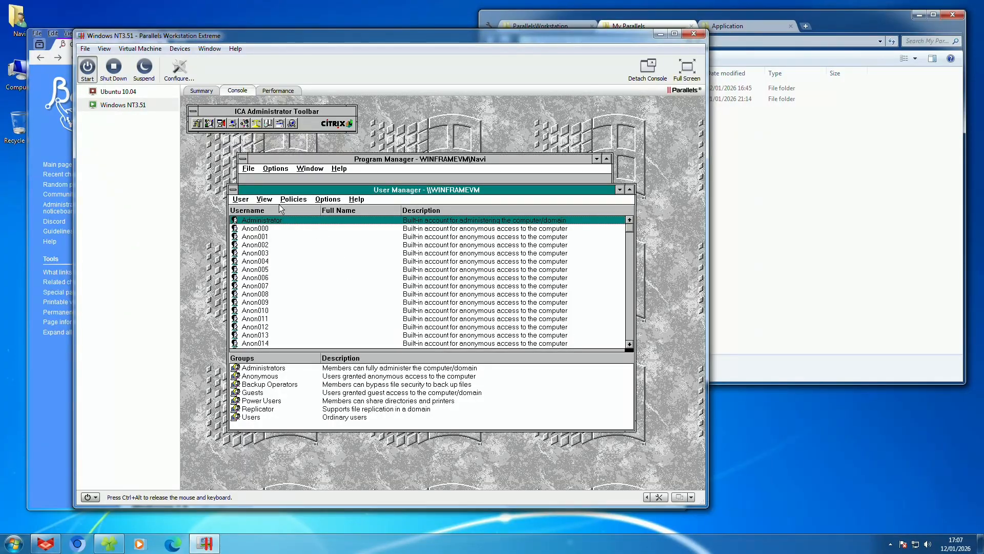
{"action": "double_click", "coordinate": [235, 189]}
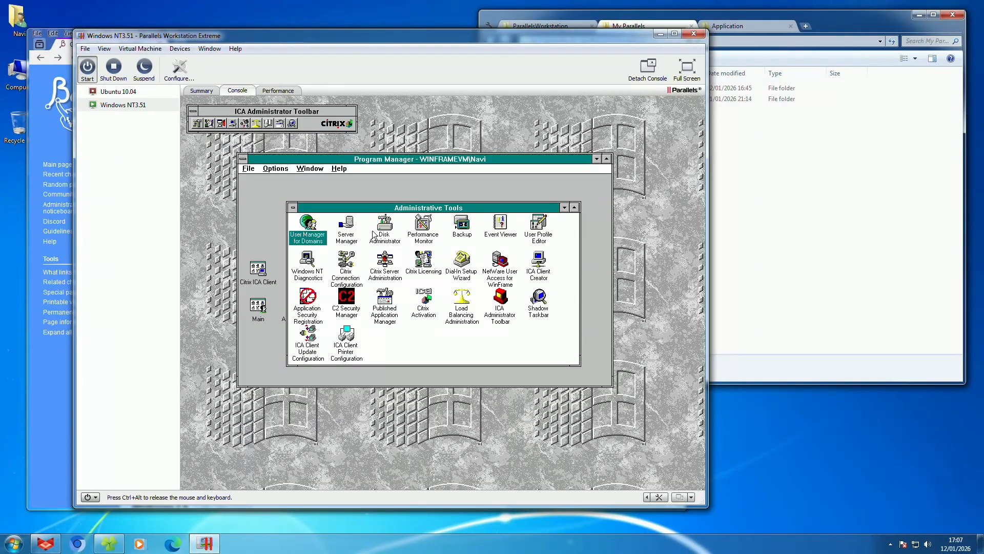
Step: View the properties of the WINFRAMEVM computer in Server Manager, and close Server Manager
{"action": "double_click", "coordinate": [347, 227]}
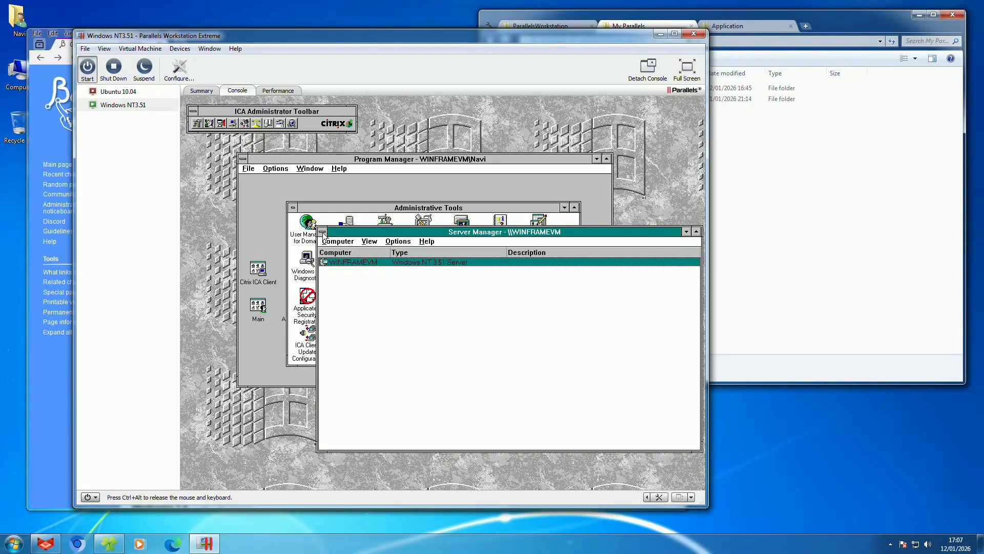
{"action": "double_click", "coordinate": [416, 263]}
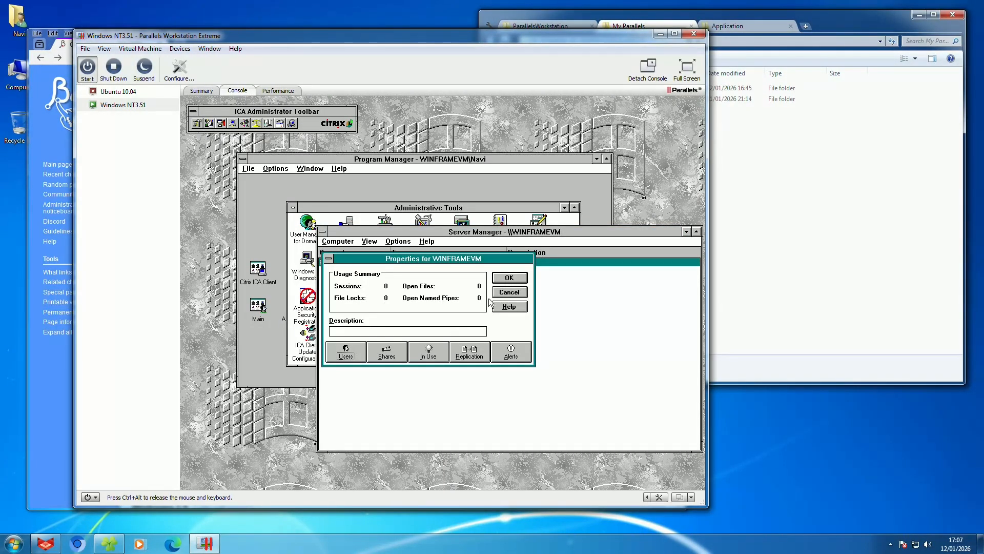
{"action": "left_click", "coordinate": [509, 292]}
{"action": "left_click", "coordinate": [352, 241]}
{"action": "left_click", "coordinate": [322, 235]}
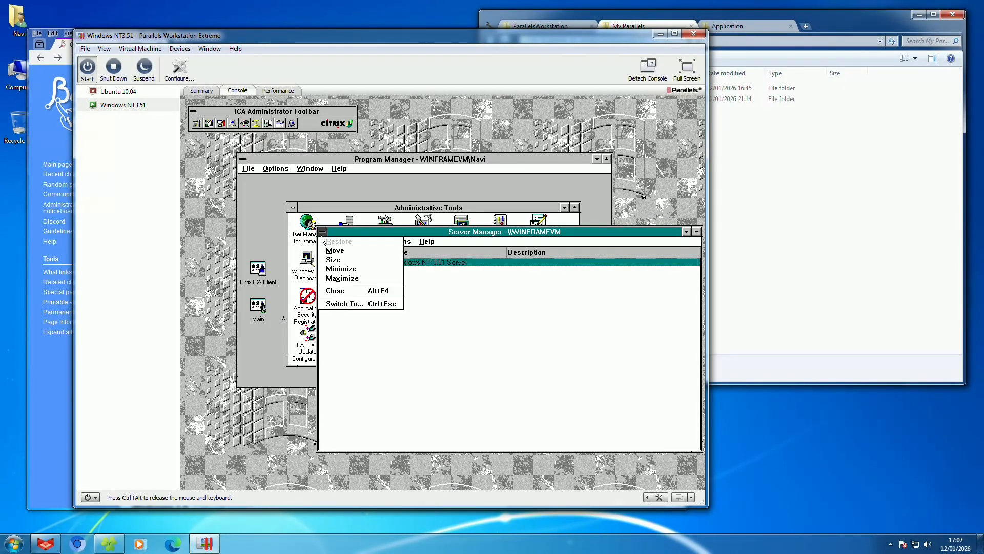
{"action": "left_click", "coordinate": [336, 291]}
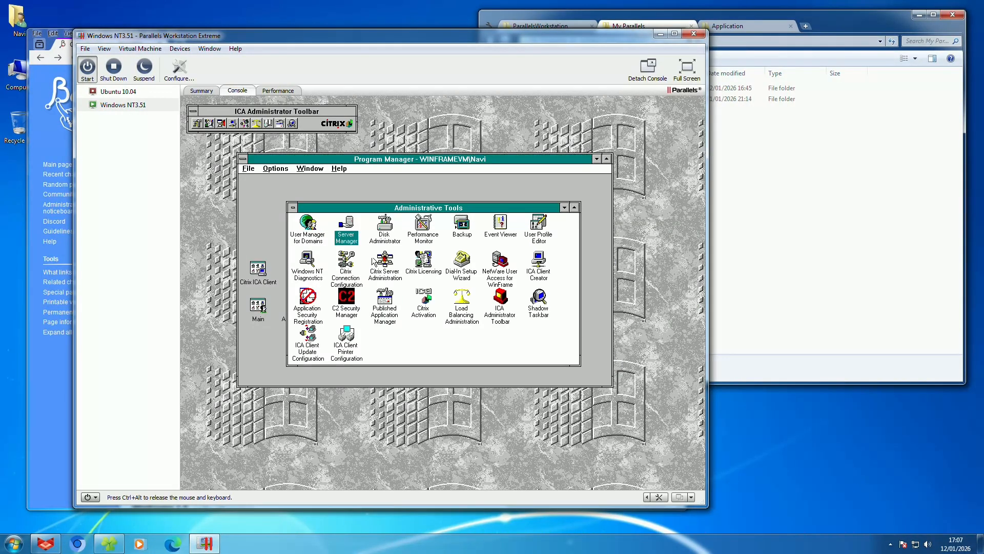
Step: Examine the disk layout and the About information in Disk Administrator, and close it
{"action": "double_click", "coordinate": [389, 239]}
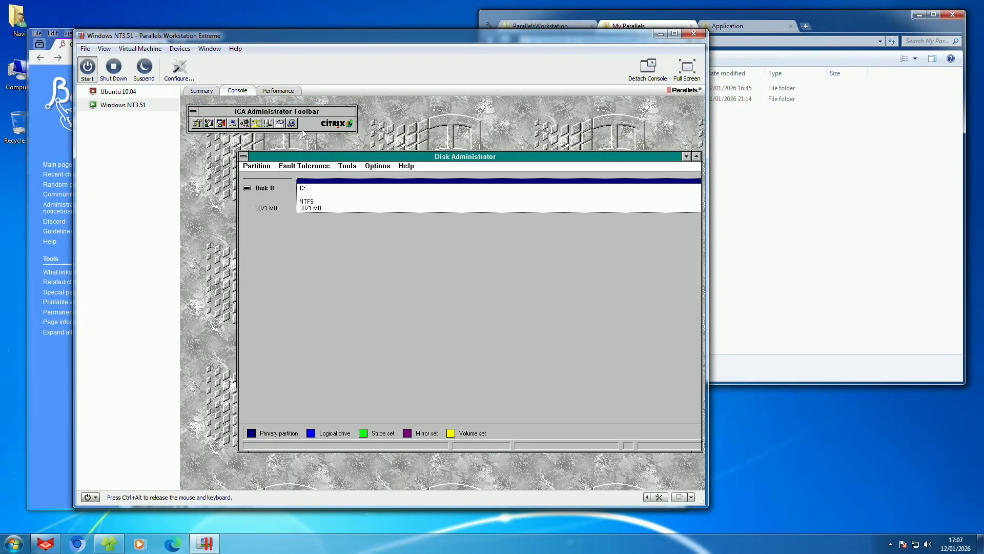
{"action": "left_click_drag", "start_coordinate": [338, 159], "coordinate": [320, 154]}
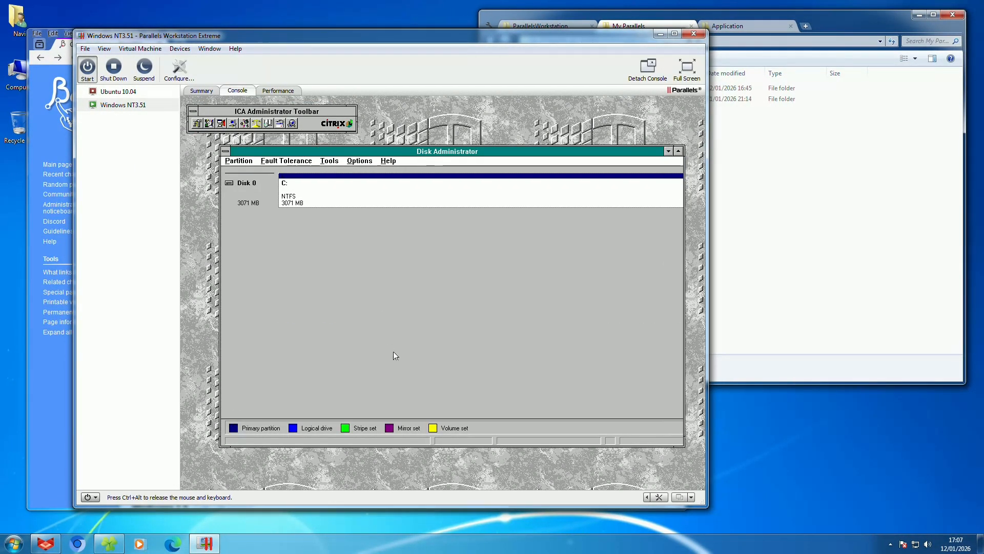
{"action": "left_click", "coordinate": [275, 161]}
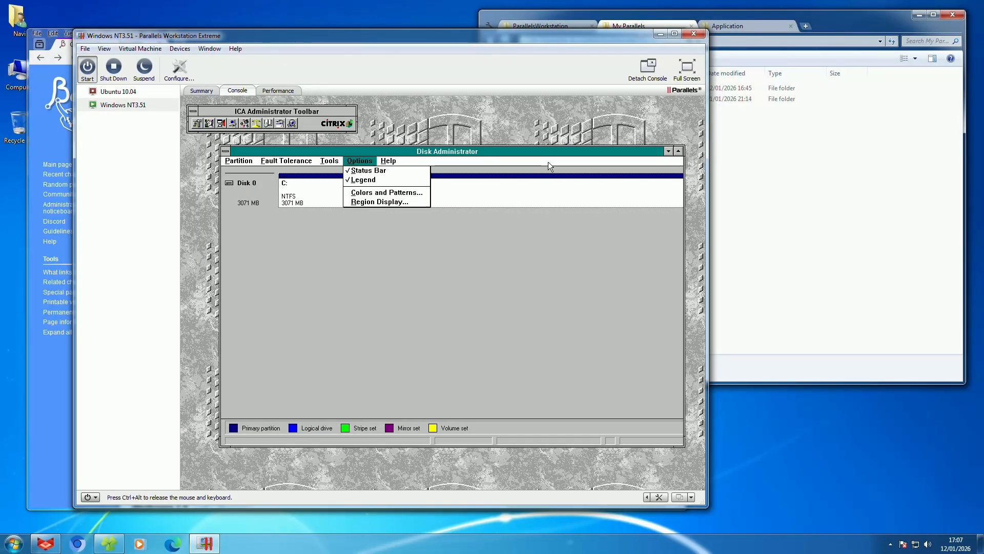
{"action": "left_click", "coordinate": [392, 201]}
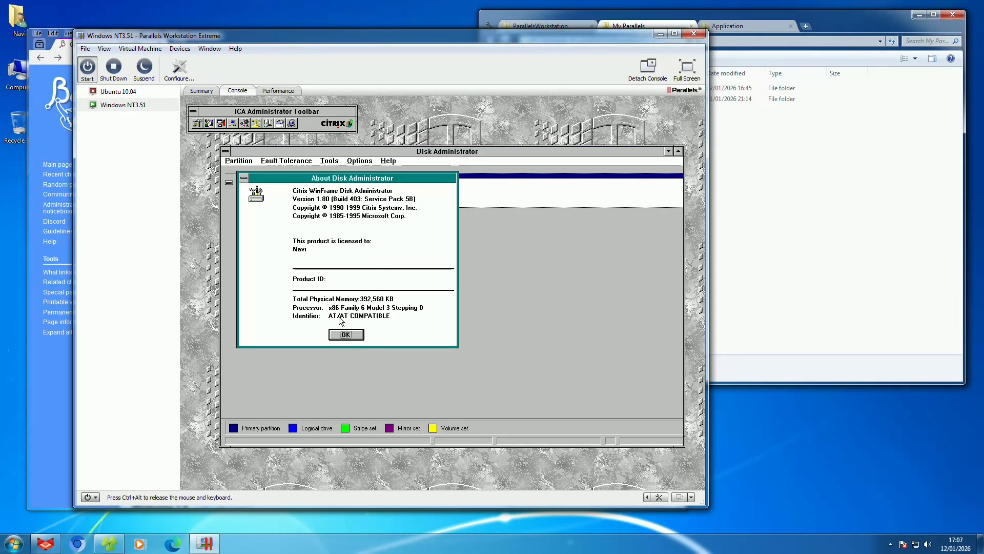
{"action": "left_click", "coordinate": [346, 333]}
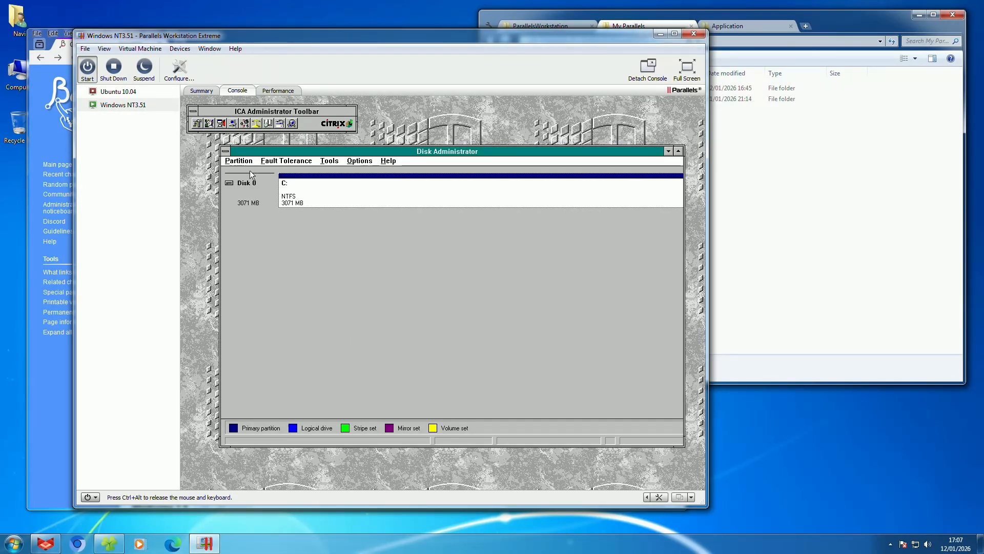
{"action": "left_click", "coordinate": [226, 150]}
{"action": "left_click", "coordinate": [239, 211]}
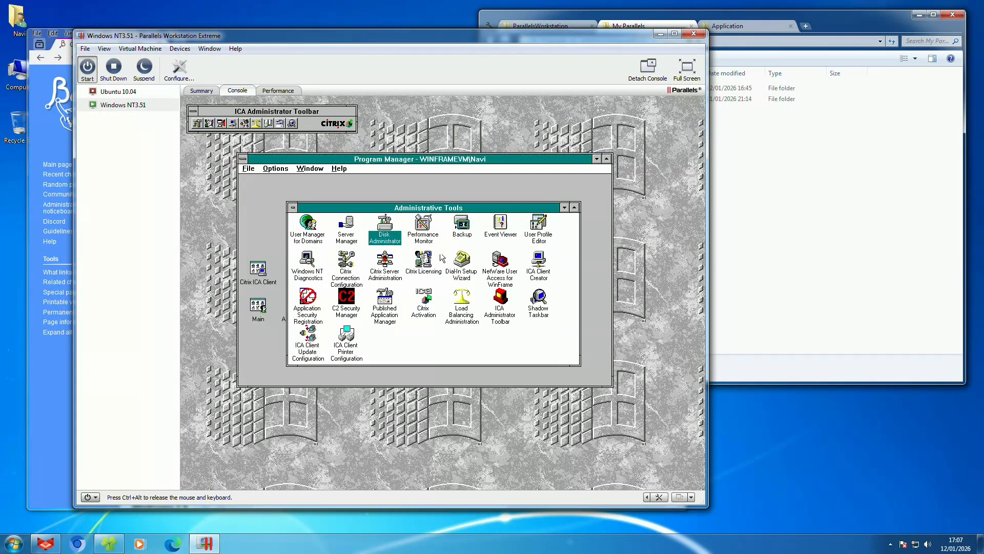
Step: Take a brief look at Performance Monitor and User Profile Editor, closing each one
{"action": "double_click", "coordinate": [423, 241]}
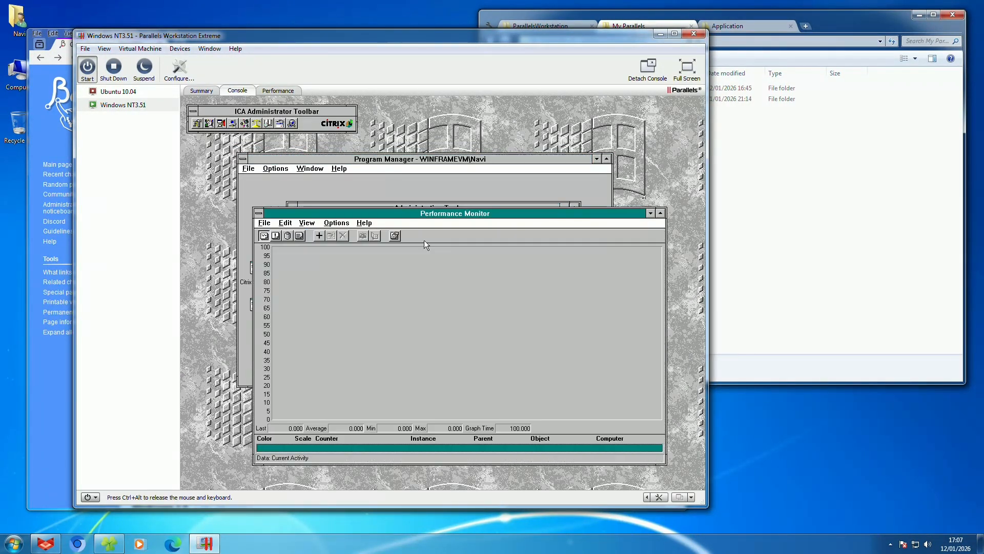
{"action": "left_click", "coordinate": [258, 212]}
{"action": "left_click", "coordinate": [277, 274]}
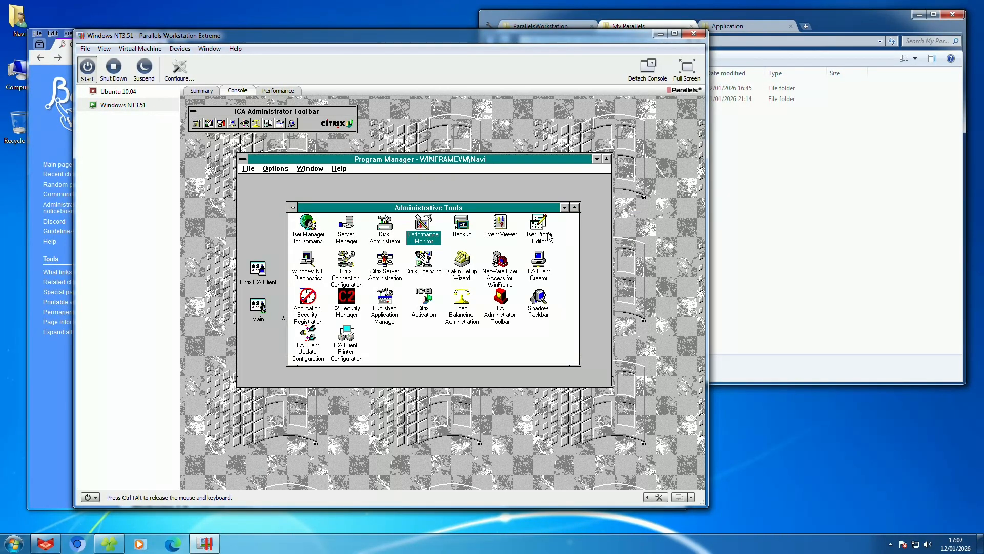
{"action": "double_click", "coordinate": [528, 236]}
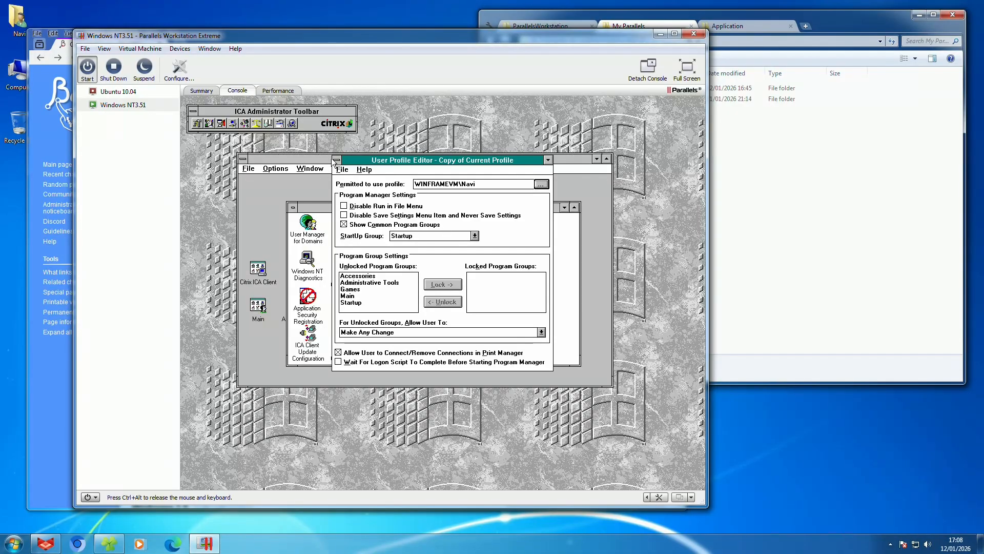
{"action": "double_click", "coordinate": [337, 160]}
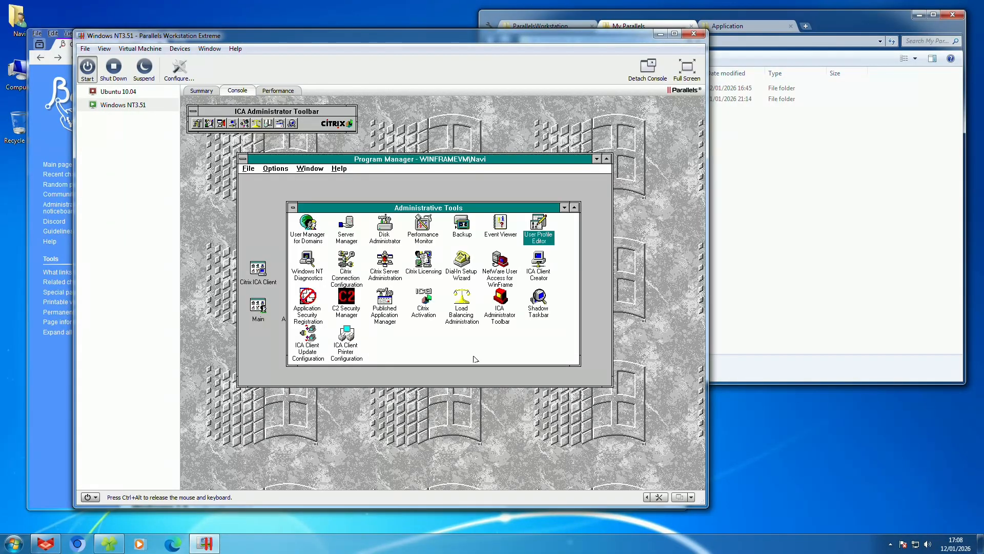
Step: View the OS Version details in Windows NT Diagnostics, checking the build type, build number and service pack
{"action": "left_click", "coordinate": [324, 280]}
{"action": "double_click", "coordinate": [324, 279]}
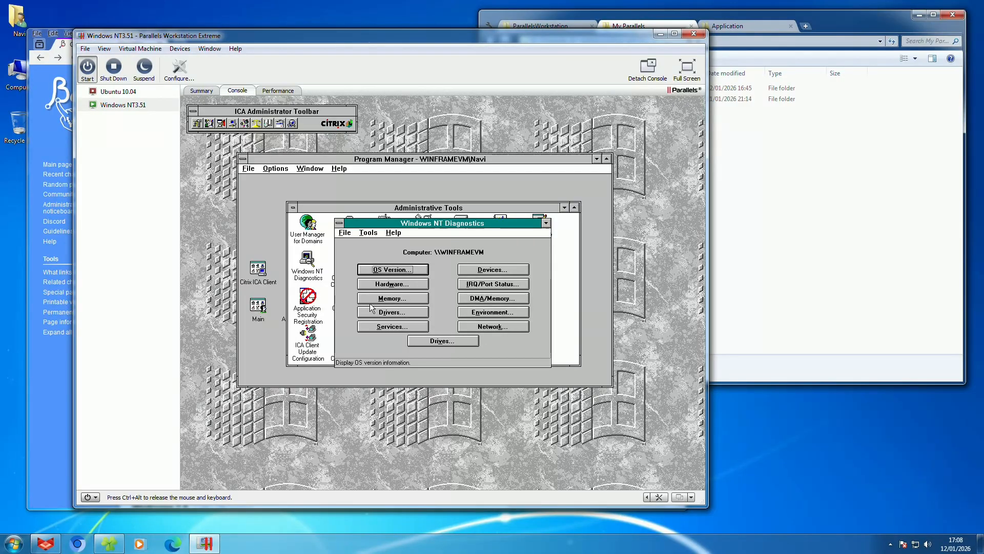
{"action": "left_click", "coordinate": [385, 269]}
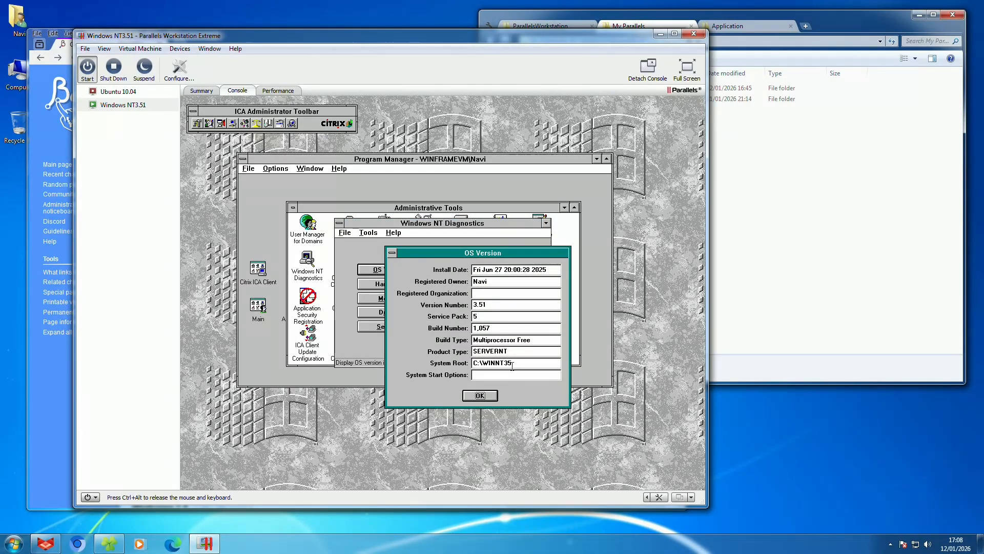
{"action": "left_click_drag", "start_coordinate": [536, 340], "coordinate": [472, 340]}
{"action": "left_click", "coordinate": [533, 328]}
{"action": "left_click_drag", "start_coordinate": [500, 315], "coordinate": [455, 319]}
{"action": "left_click", "coordinate": [474, 394]}
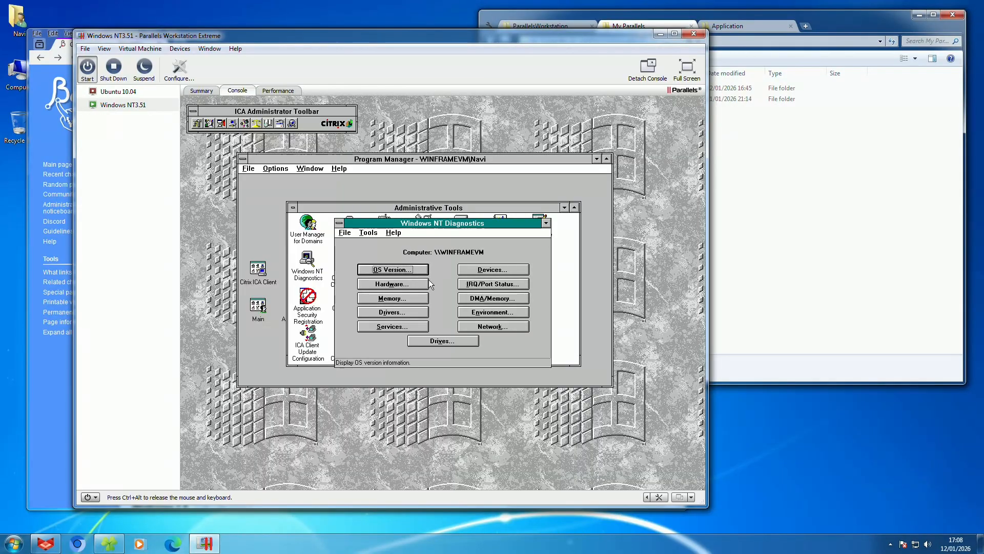
Step: View the Memory details in Windows NT Diagnostics, and close the diagnostics tool
{"action": "left_click", "coordinate": [401, 299]}
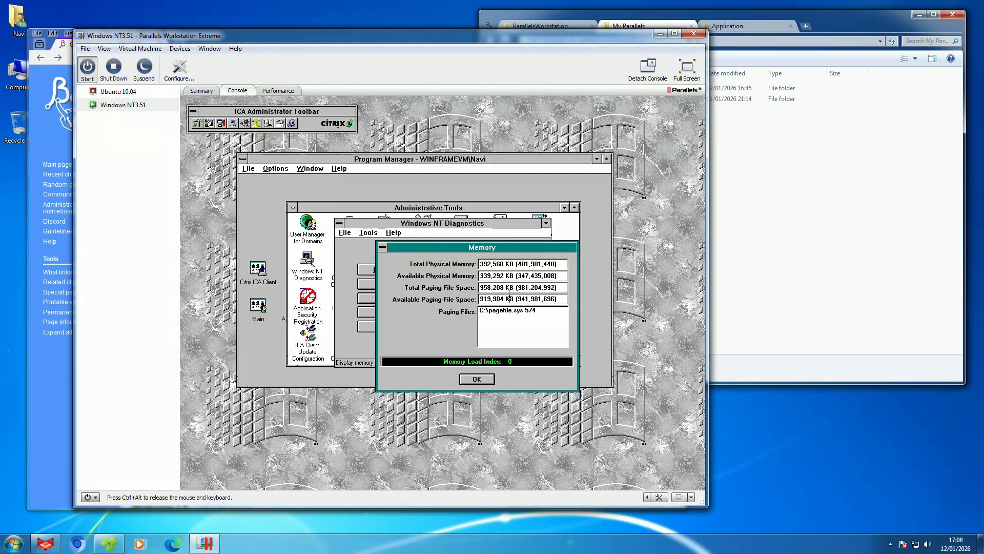
{"action": "left_click", "coordinate": [476, 379]}
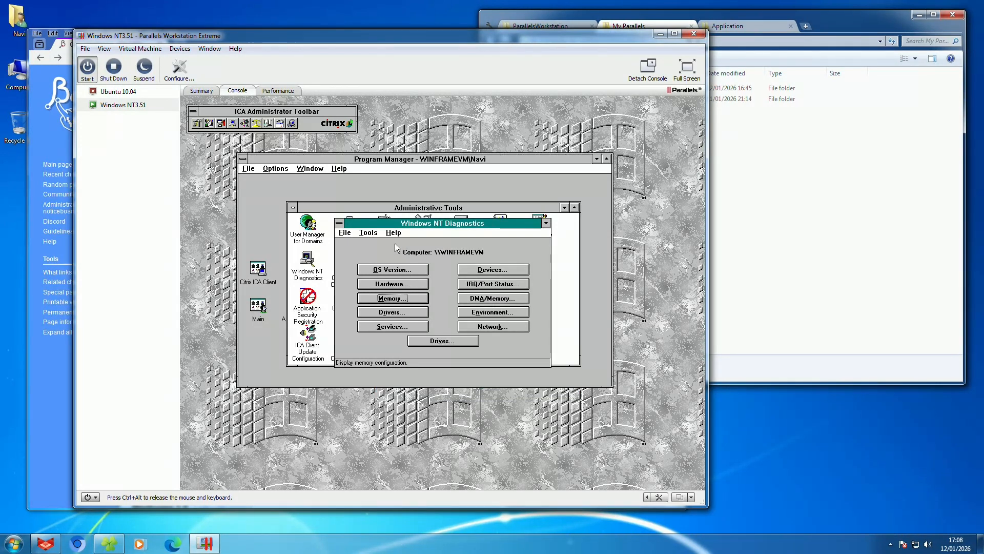
{"action": "left_click", "coordinate": [349, 231]}
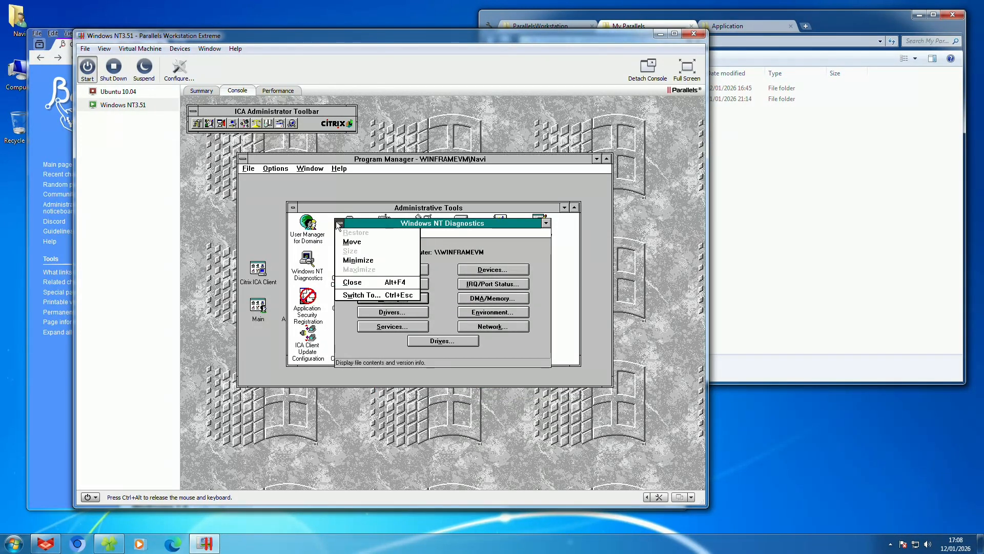
{"action": "double_click", "coordinate": [338, 222]}
Step: View the connection list in Citrix Connection Configuration, and close it
{"action": "double_click", "coordinate": [354, 281]}
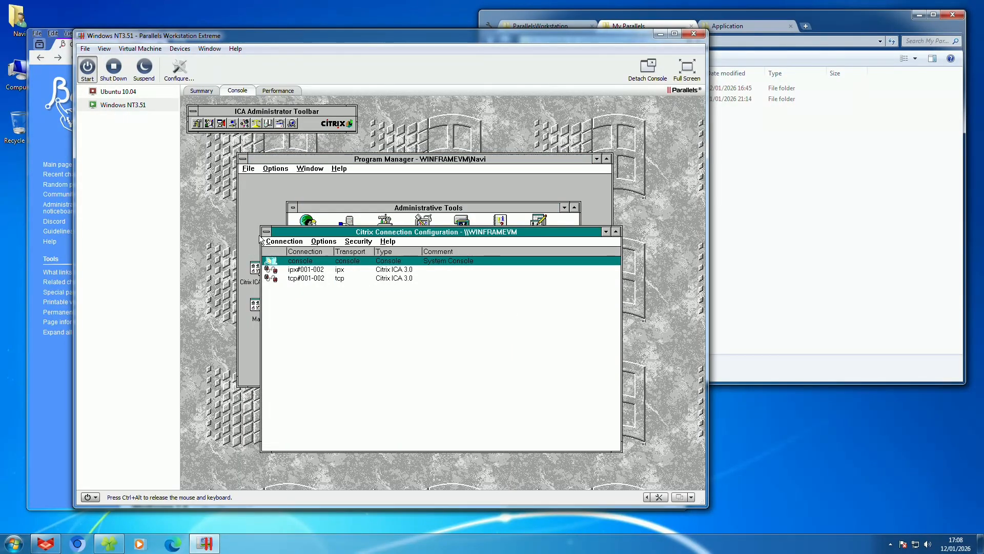
{"action": "left_click", "coordinate": [266, 231]}
{"action": "left_click", "coordinate": [265, 233]}
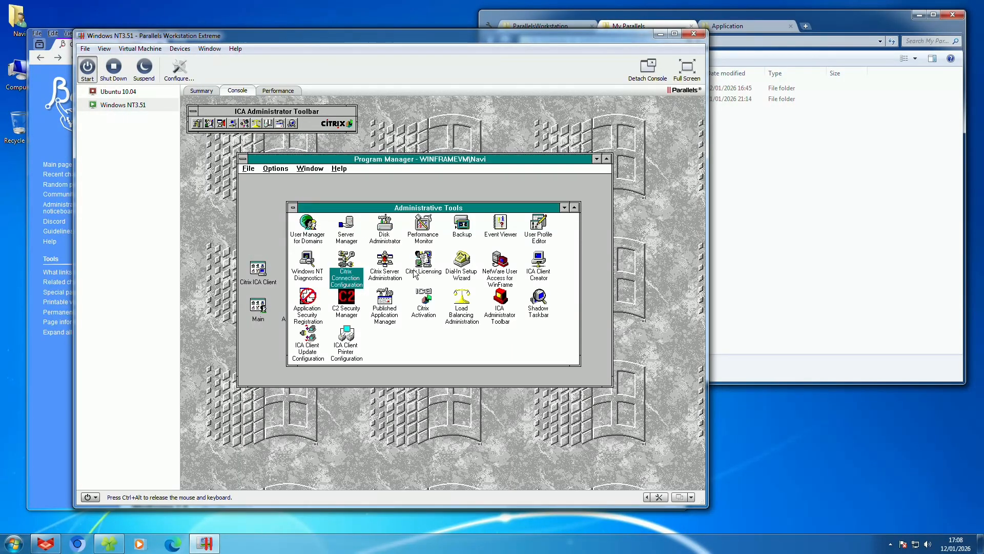
Step: Take a look at Published Application Manager, launch C2 Security Manager, and close Published Application Manager
{"action": "double_click", "coordinate": [389, 318]}
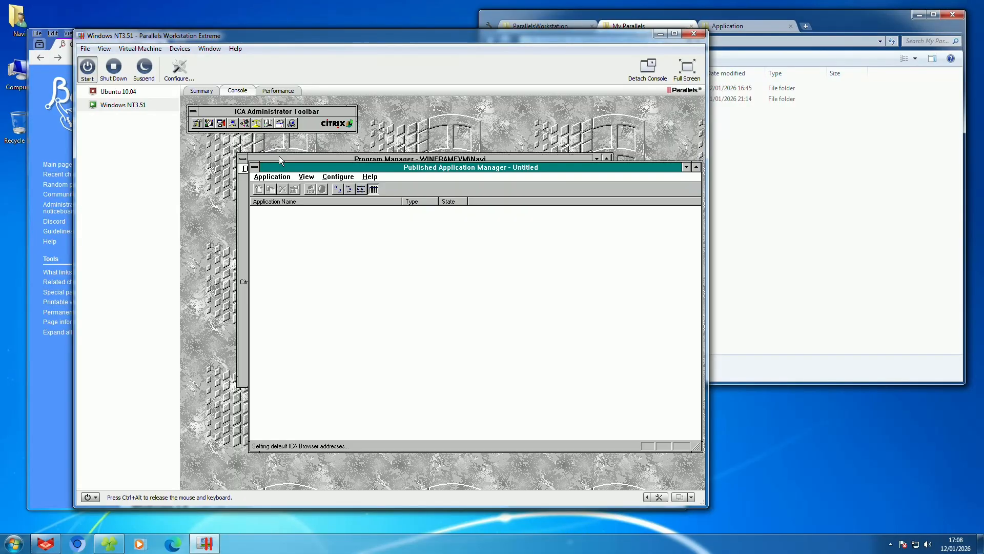
{"action": "left_click", "coordinate": [279, 157]}
{"action": "double_click", "coordinate": [347, 307]}
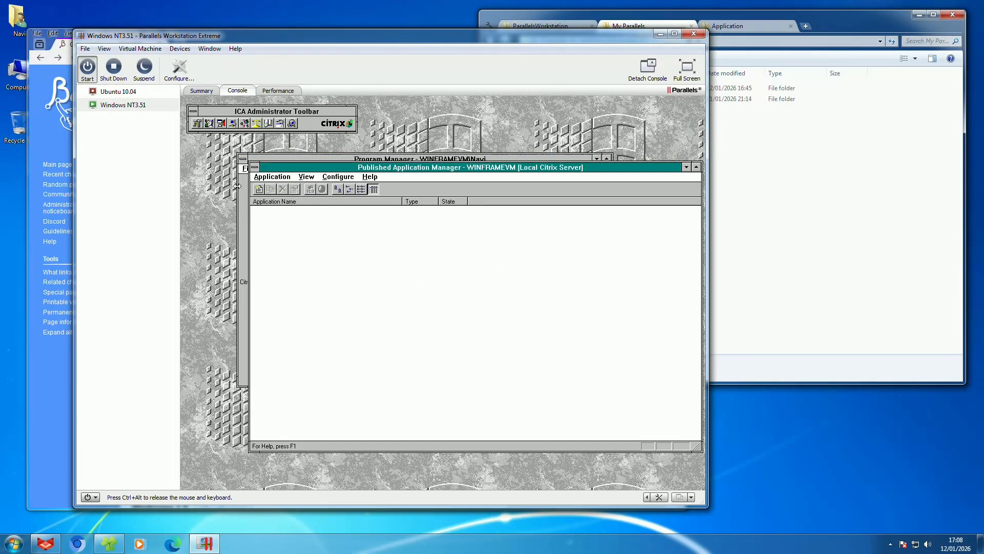
{"action": "left_click", "coordinate": [255, 167]}
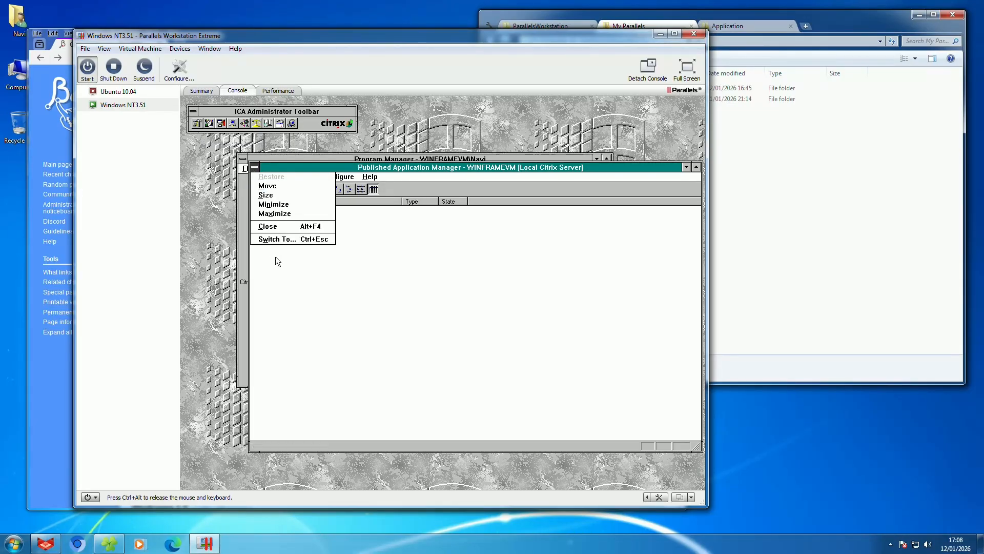
{"action": "left_click", "coordinate": [278, 227]}
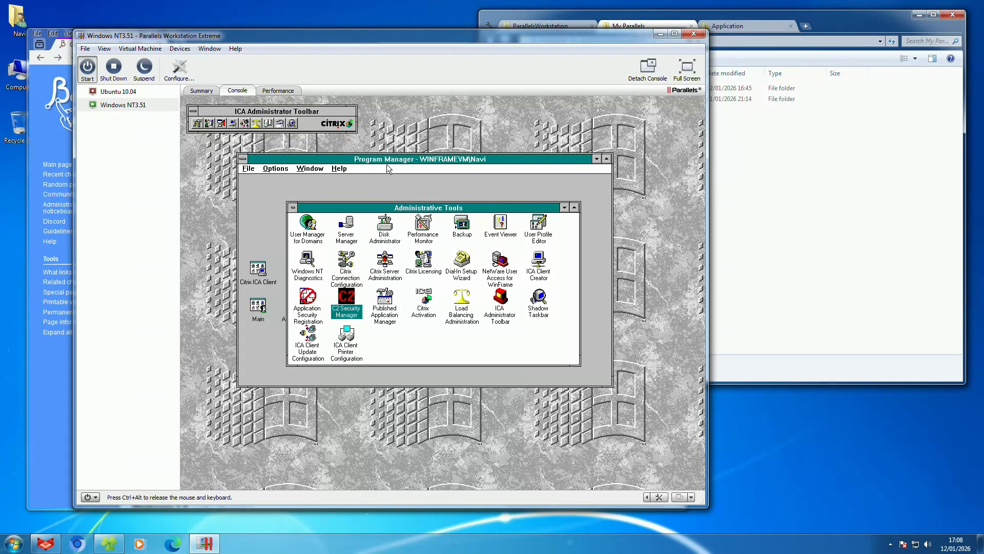
Step: Close the Administrative Tools group, view the security levels in C2 Security Configuration, and cancel without changing them
{"action": "left_click_drag", "start_coordinate": [389, 161], "coordinate": [382, 338]}
{"action": "left_click_drag", "start_coordinate": [382, 125], "coordinate": [382, 133]}
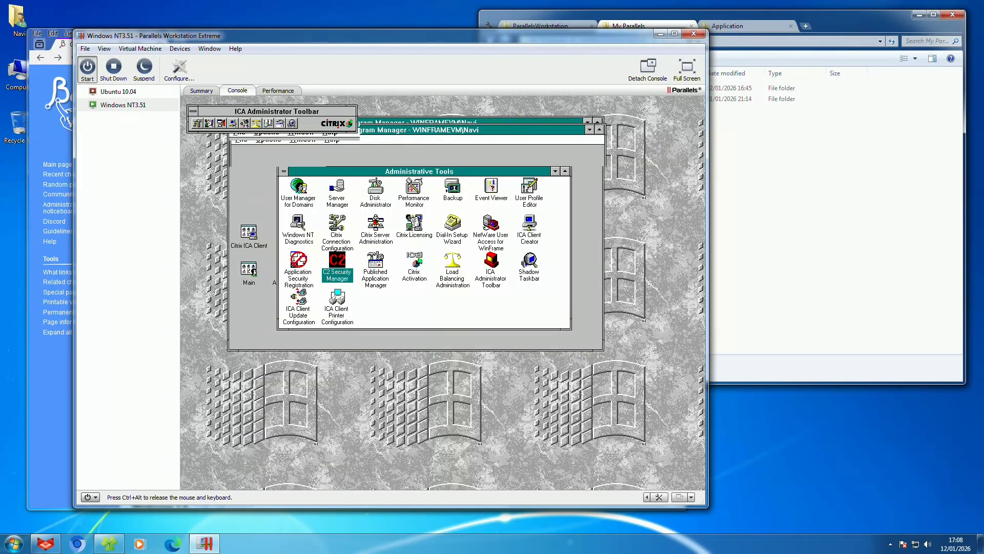
{"action": "double_click", "coordinate": [346, 285]}
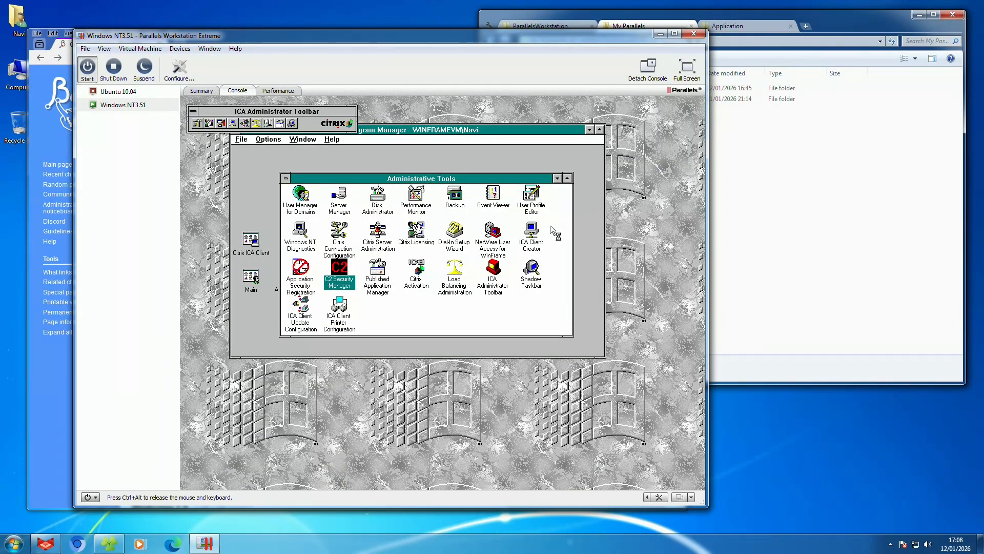
{"action": "double_click", "coordinate": [286, 178]}
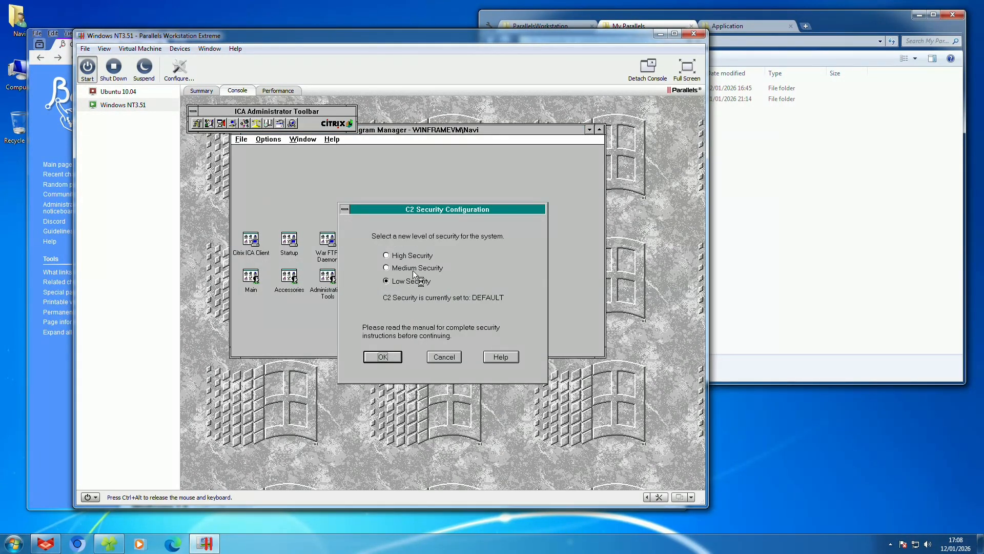
{"action": "left_click", "coordinate": [444, 357]}
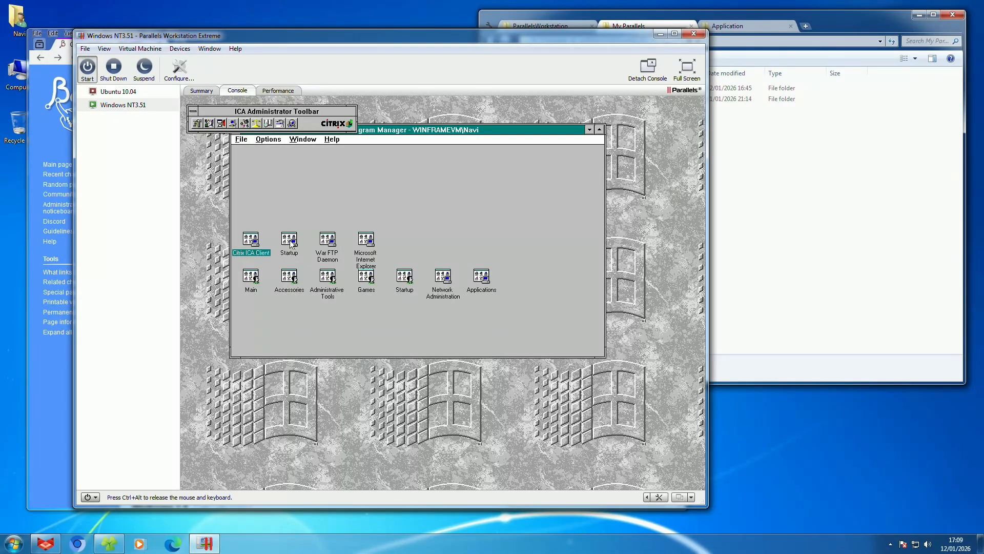
Step: Start War FTP Daemon from its program group, cancelling the leftover C2 Security Configuration dialog and dismissing the startup banner
{"action": "double_click", "coordinate": [327, 251]}
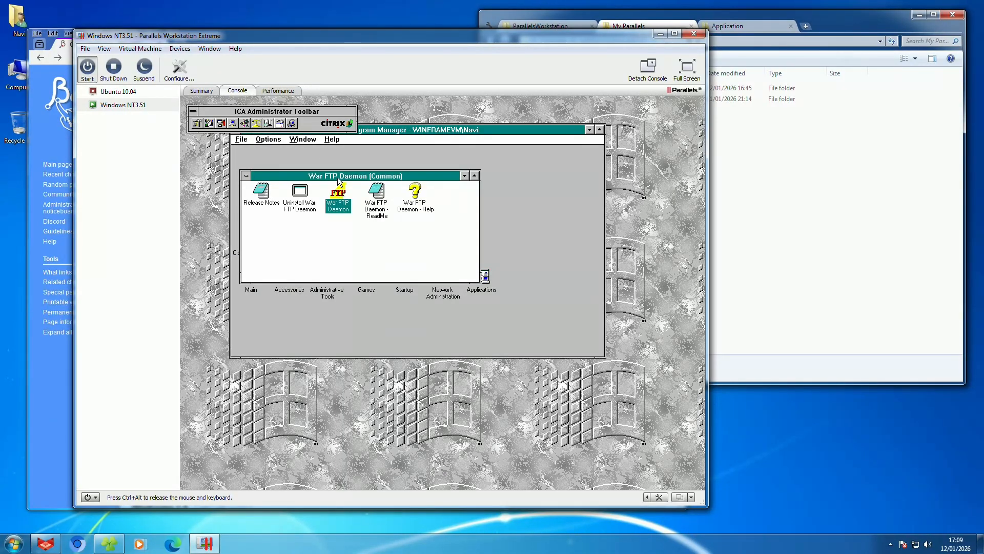
{"action": "left_click_drag", "start_coordinate": [338, 180], "coordinate": [454, 175]}
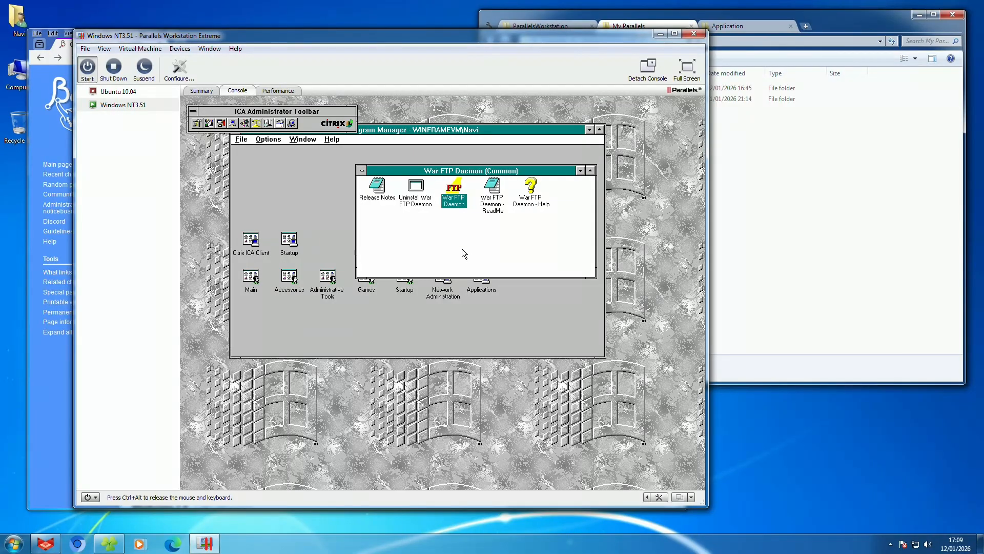
{"action": "key", "text": "Return"}
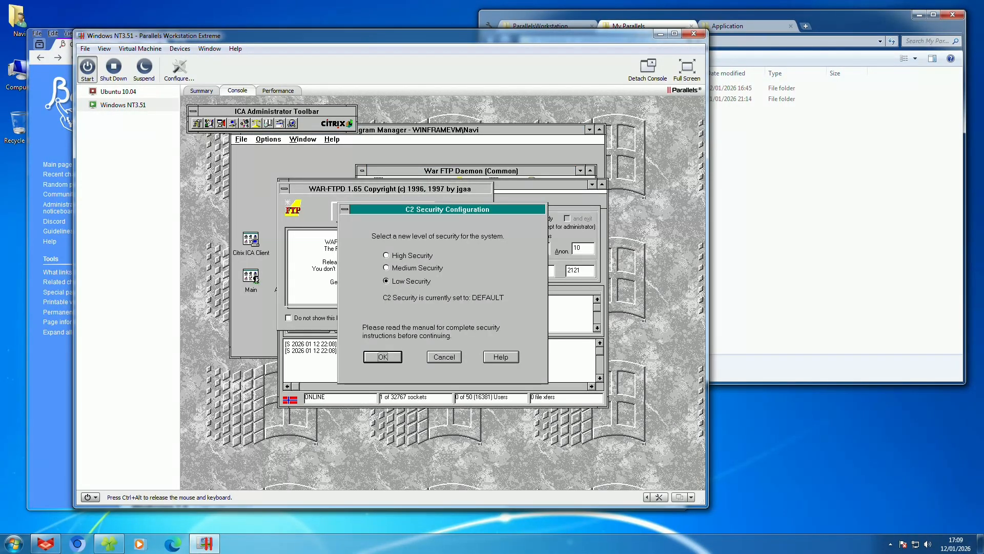
{"action": "left_click", "coordinate": [442, 362]}
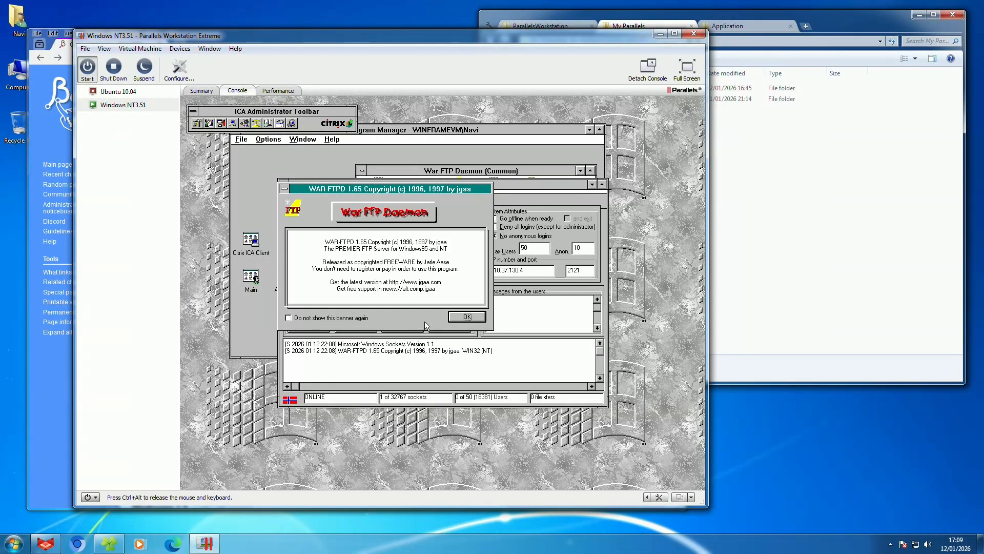
{"action": "left_click", "coordinate": [453, 318]}
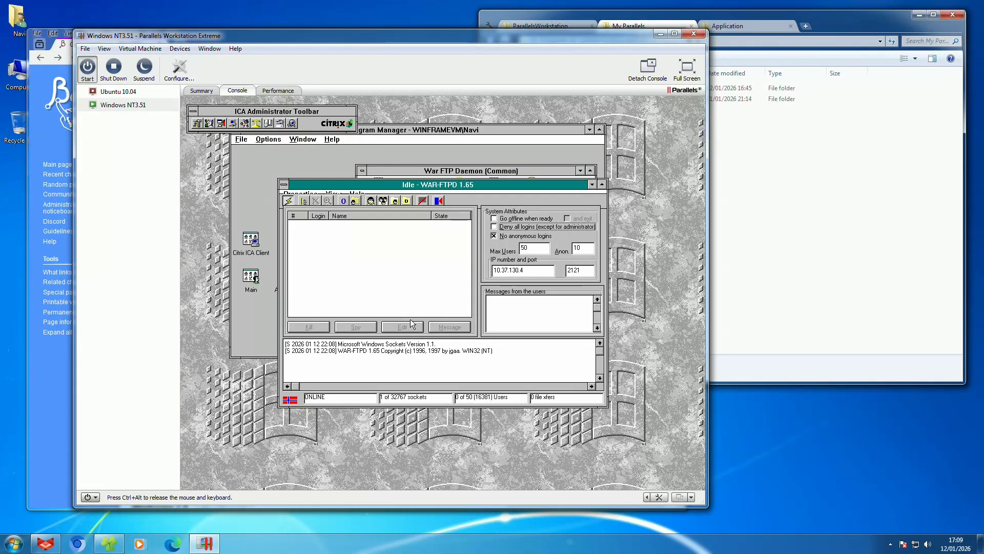
Step: Release the input captured by the virtual machine and open a command prompt on the Windows 7 host
{"action": "key", "text": "ctrl+alt"}
{"action": "key", "text": "super"}
{"action": "type", "text": "cmd"}
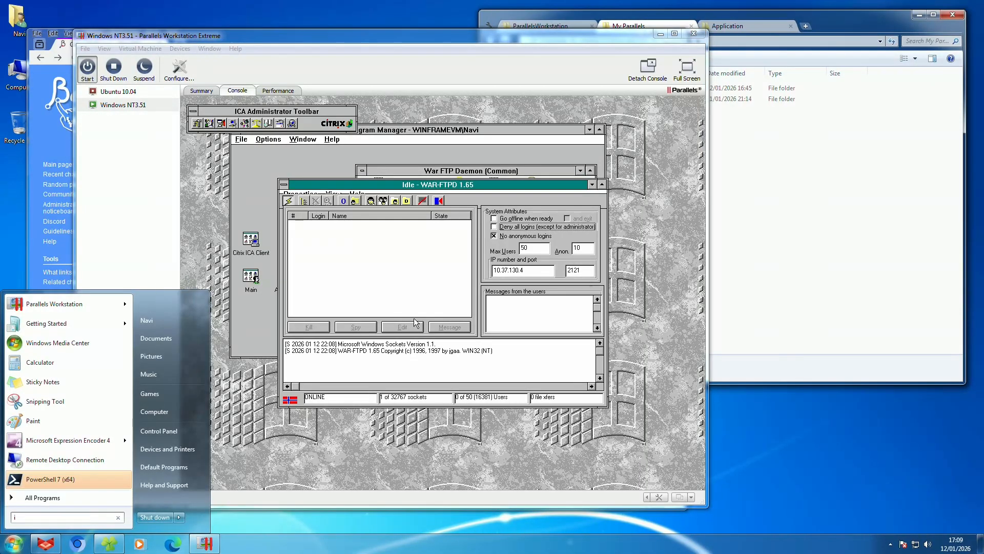
{"action": "key", "text": "Return"}
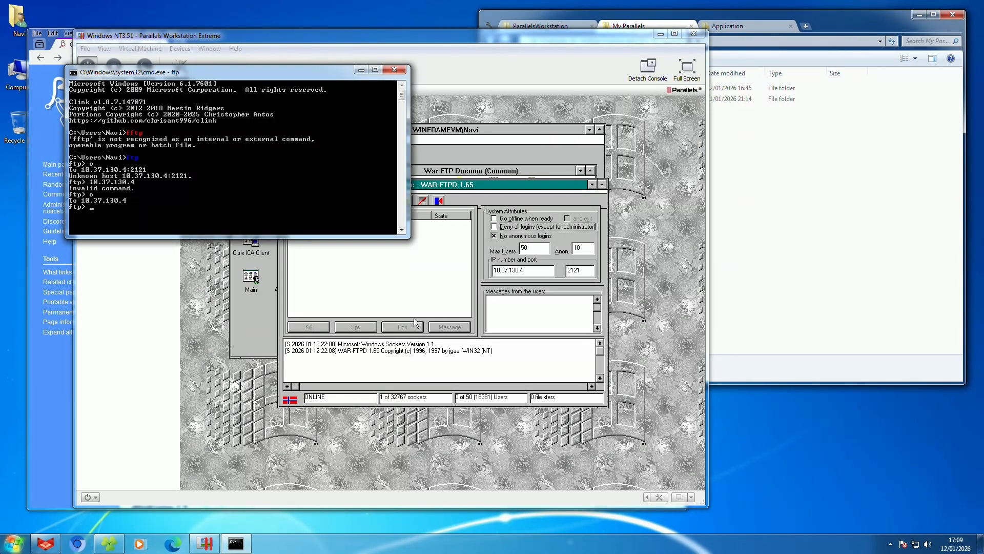
Step: Show the list of commands available in the host's FTP client with help, and request a directory listing with ls
{"action": "type", "text": "h"}
{"action": "key", "text": "Return"}
{"action": "type", "text": "help"}
{"action": "key", "text": "Return"}
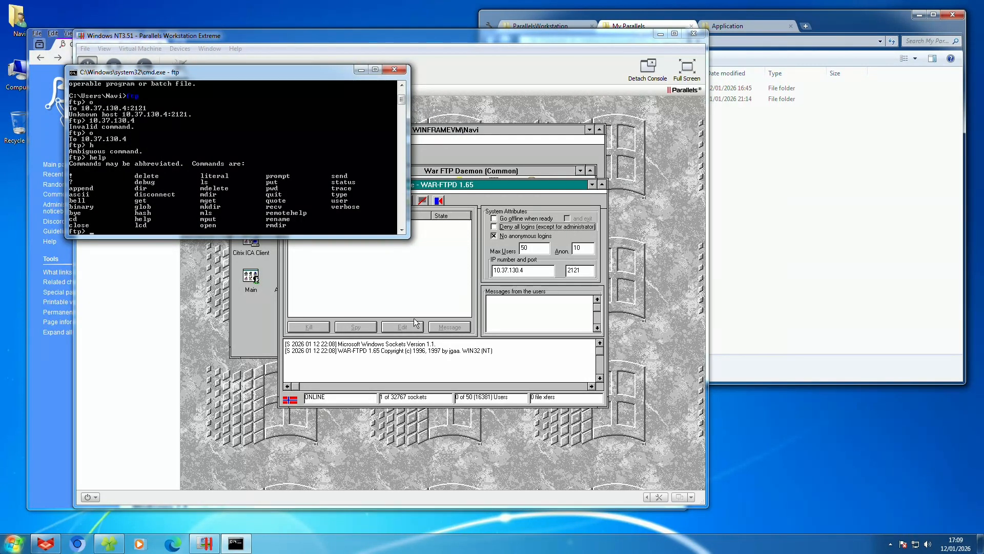
{"action": "type", "text": "ls"}
{"action": "key", "text": "Return"}
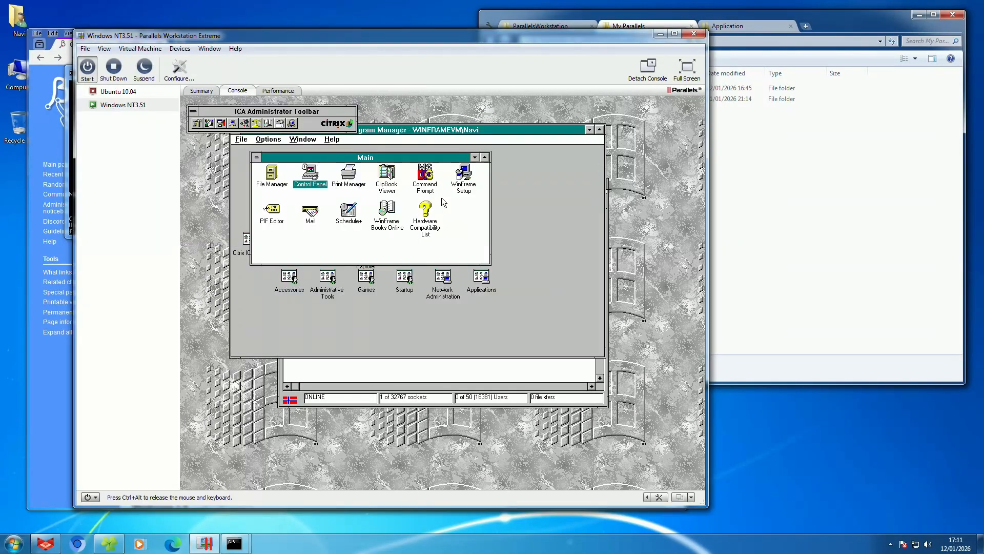
Step: Check the WinFrame server's IP configuration with ipconfig in its Command Prompt, and close the prompt
{"action": "left_click", "coordinate": [439, 190]}
{"action": "double_click", "coordinate": [439, 190]}
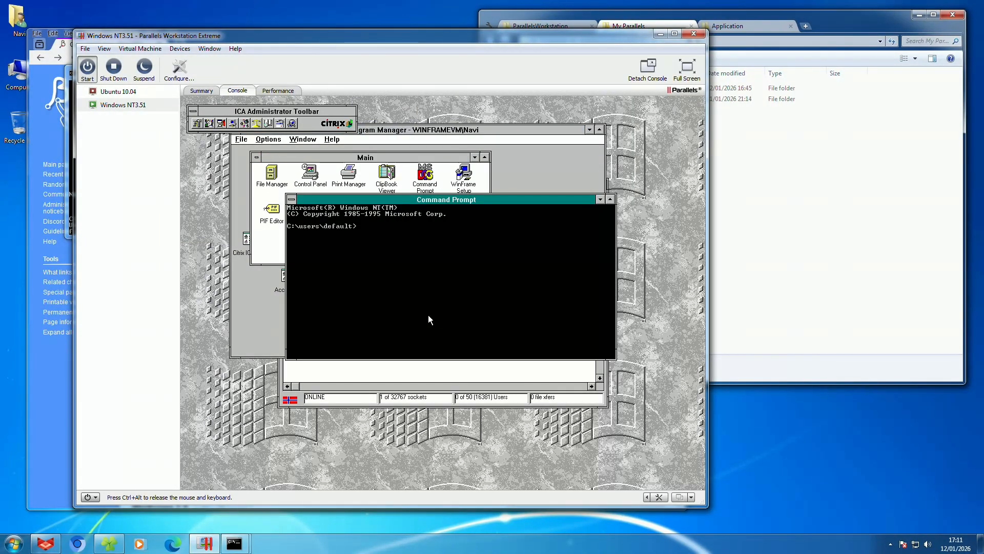
{"action": "type", "text": "ipconfig"}
{"action": "key", "text": "Return"}
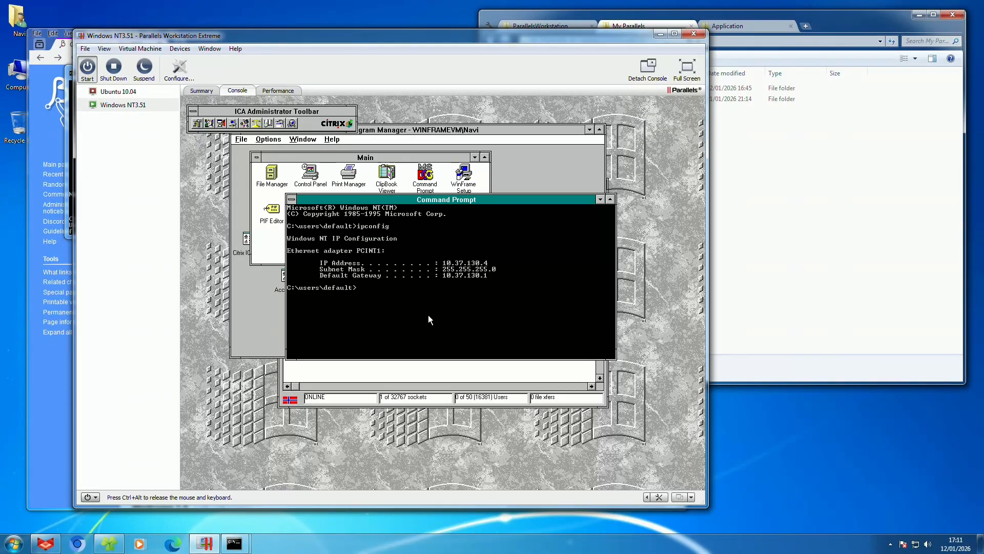
{"action": "double_click", "coordinate": [294, 199]}
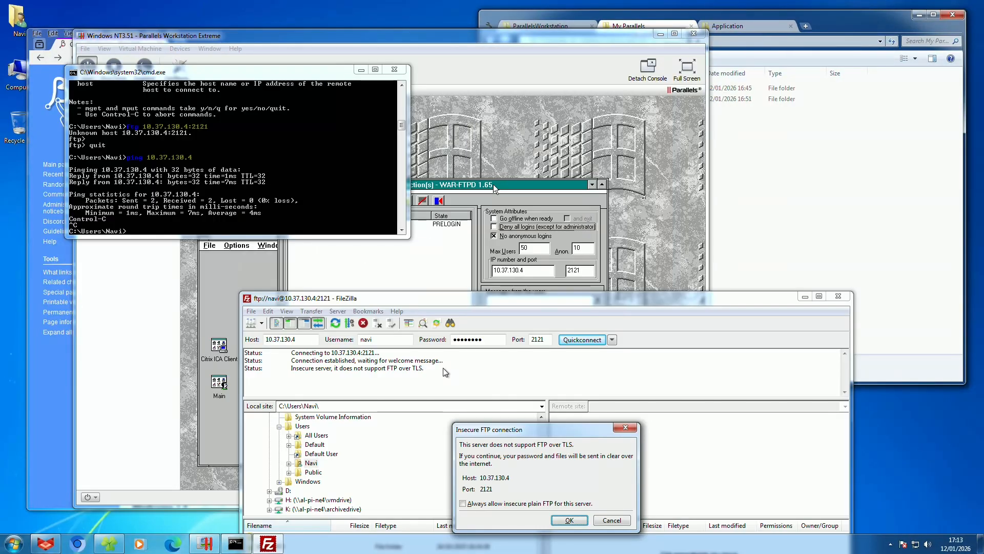
Step: Accept the insecure plain FTP connection to 10.37.130.4 on port 2121 in FileZilla, and maximize the FileZilla window
{"action": "key", "text": "Return"}
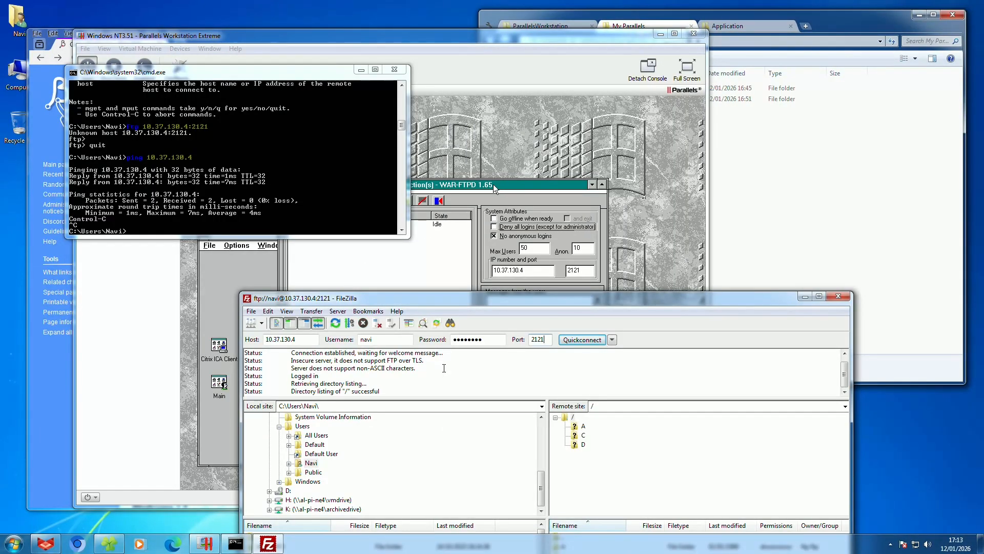
{"action": "left_click_drag", "start_coordinate": [506, 302], "coordinate": [354, 82]}
{"action": "left_click", "coordinate": [666, 72]}
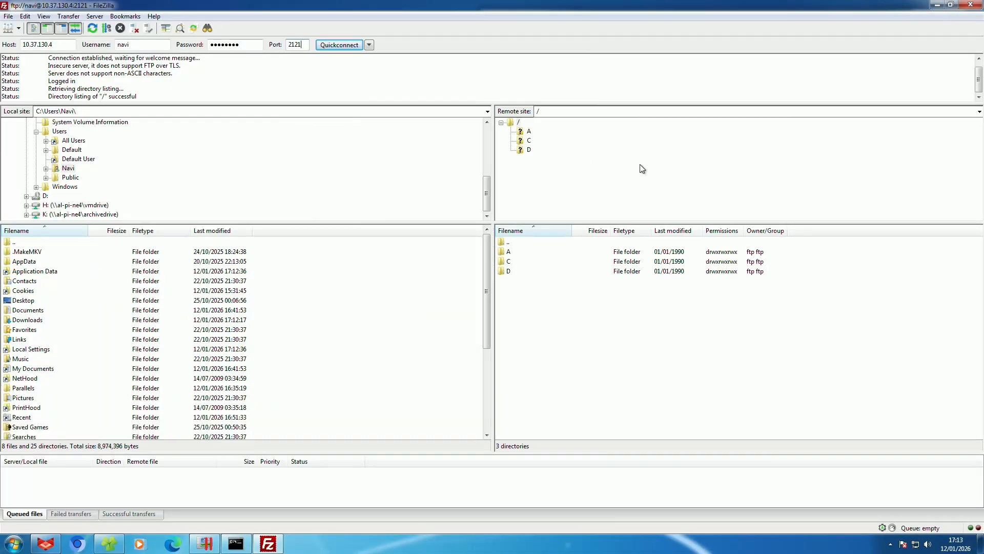
Step: Browse the remote server to /C/WINNT35 and select CLOCK.AVI in its file list
{"action": "double_click", "coordinate": [510, 261]}
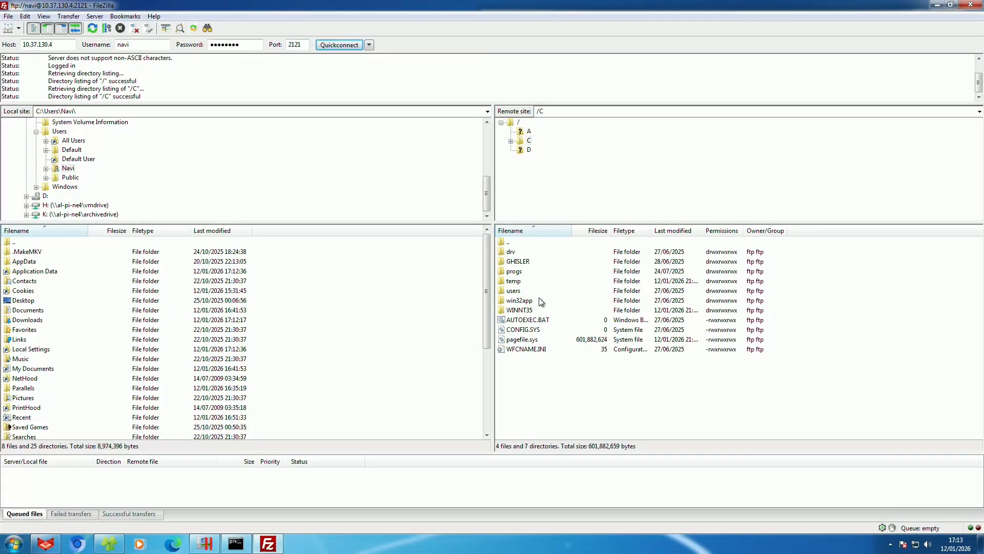
{"action": "double_click", "coordinate": [532, 311]}
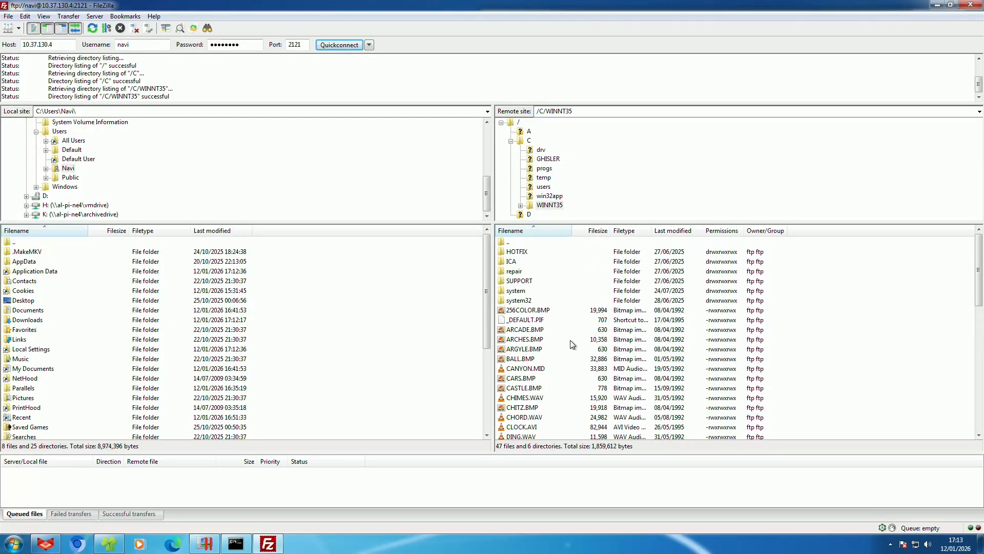
{"action": "left_click", "coordinate": [546, 369]}
{"action": "scroll", "coordinate": [565, 355], "scroll_direction": "down", "scroll_amount": 3}
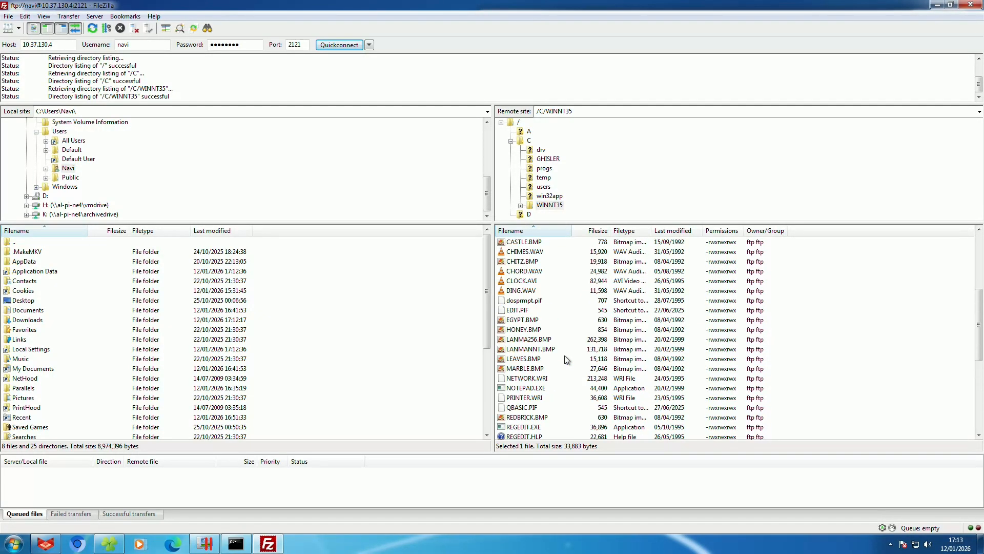
{"action": "left_click", "coordinate": [533, 340]}
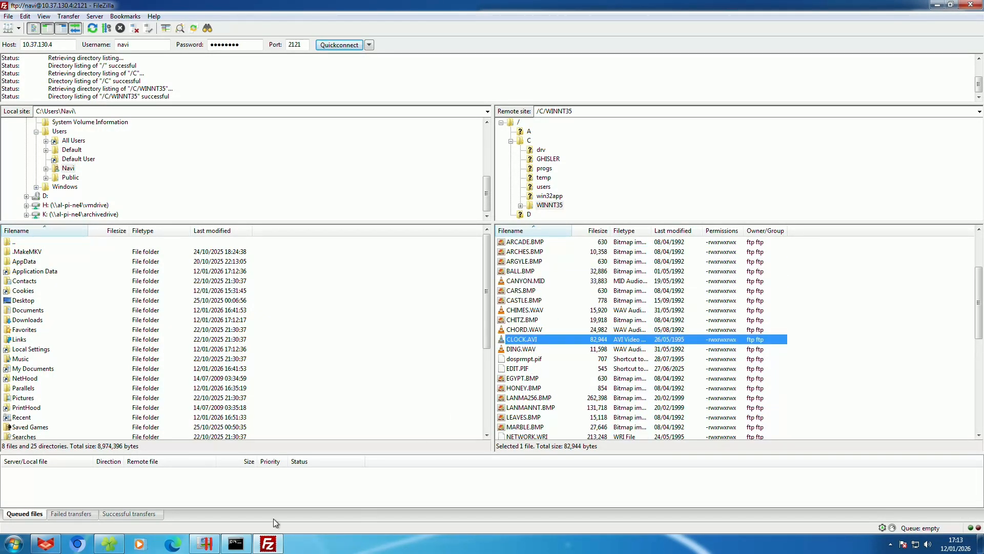
Step: Switch back to the Parallels virtual machine, check the WAR-FTPD connection list, minimize WAR-FTPD, and reposition Program Manager
{"action": "left_click", "coordinate": [204, 543]}
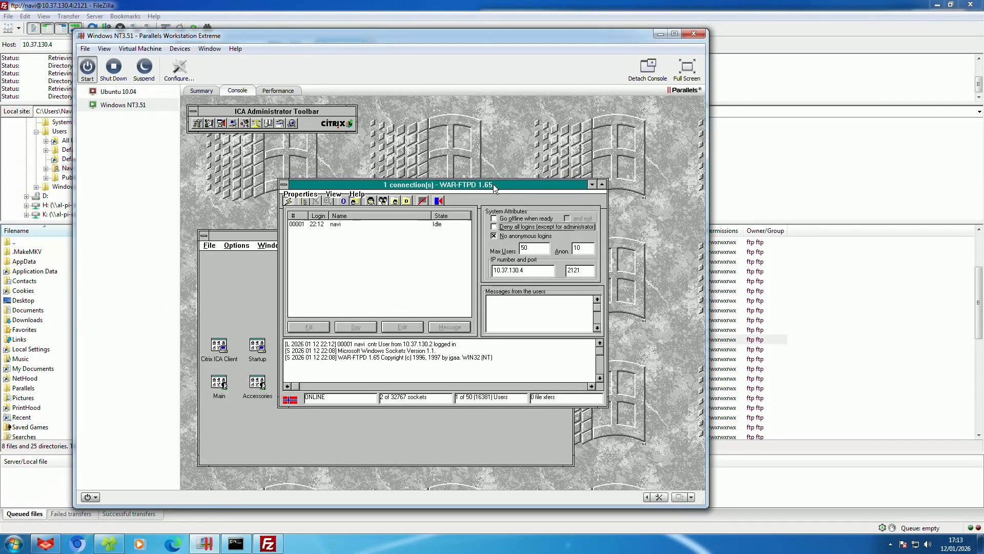
{"action": "left_click", "coordinate": [493, 184]}
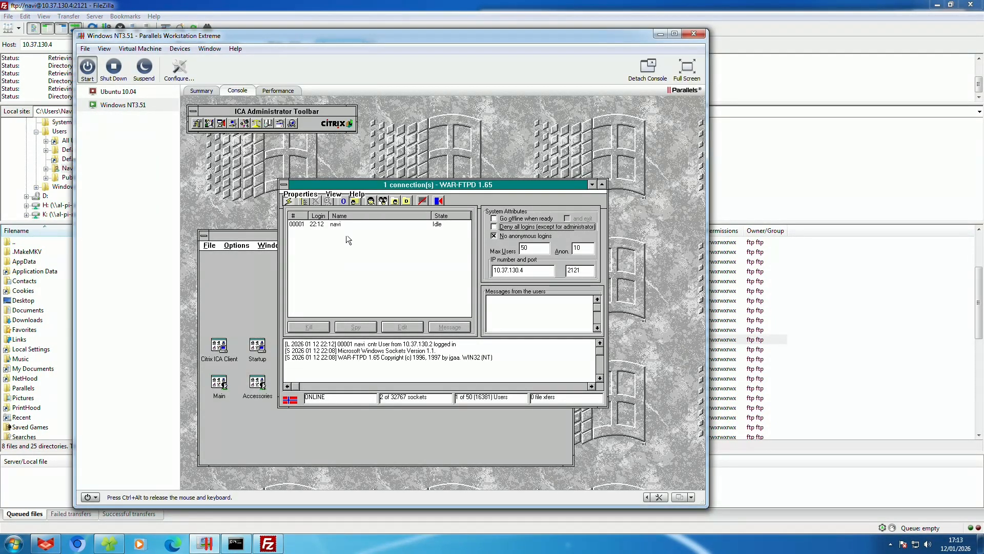
{"action": "left_click_drag", "start_coordinate": [392, 186], "coordinate": [537, 117]}
{"action": "left_click_drag", "start_coordinate": [668, 112], "coordinate": [604, 120]}
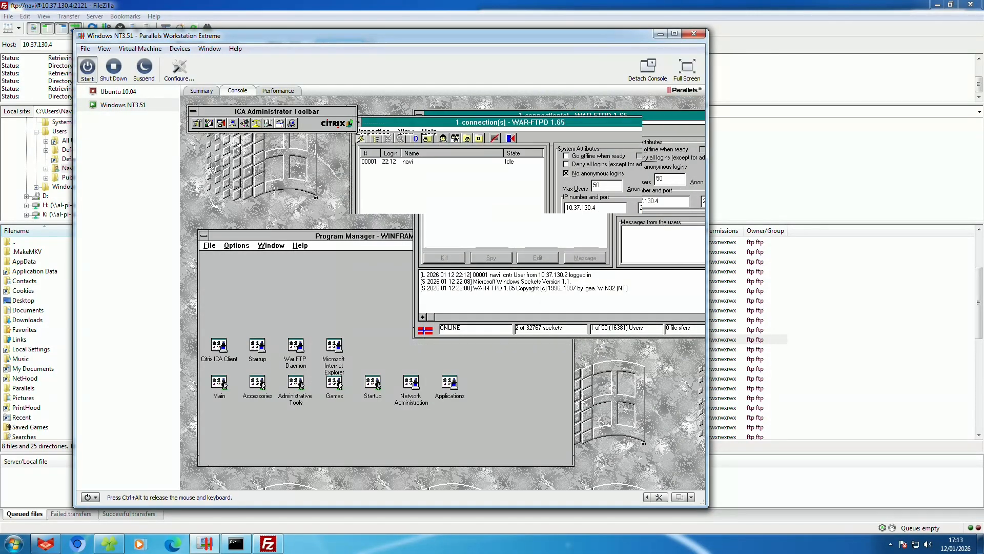
{"action": "left_click", "coordinate": [665, 123]}
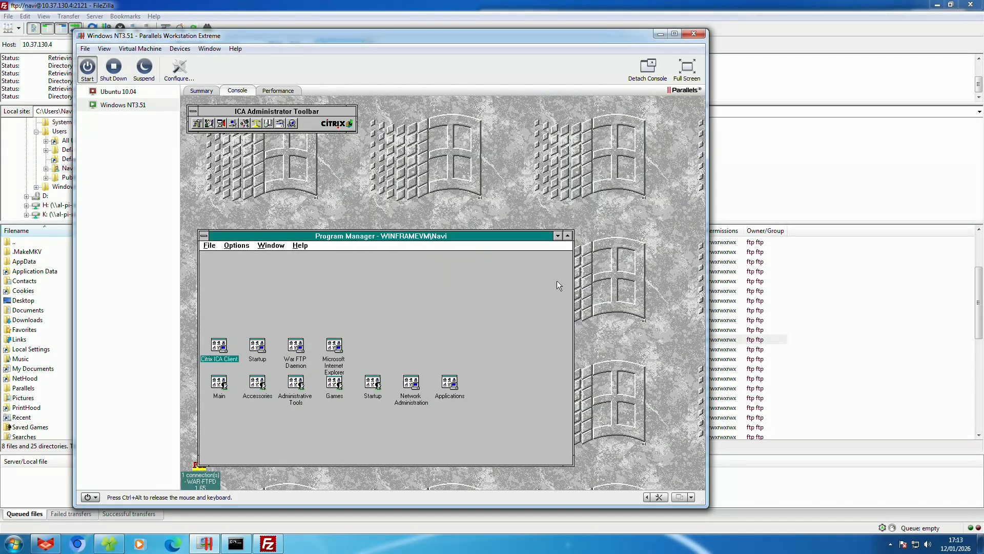
{"action": "left_click_drag", "start_coordinate": [437, 236], "coordinate": [536, 137]}
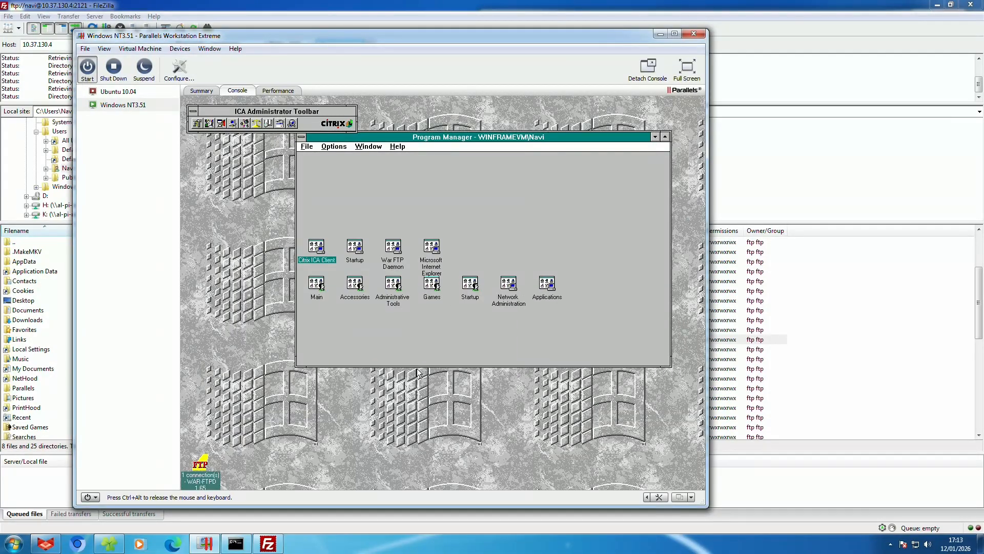
Step: Launch Media Player from the Accessories program group and bring up its file-opening dialog
{"action": "left_click", "coordinate": [321, 297]}
{"action": "double_click", "coordinate": [356, 292]}
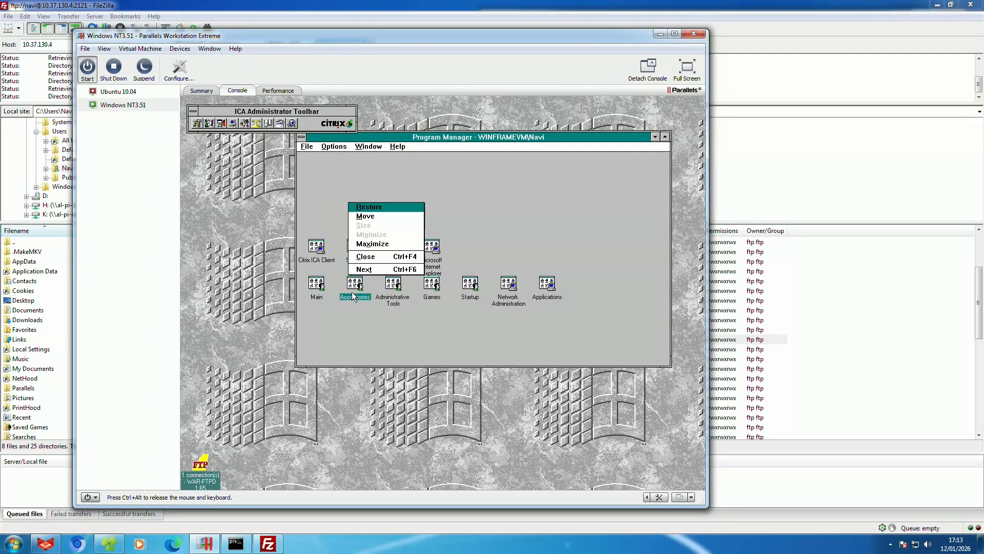
{"action": "double_click", "coordinate": [483, 223]}
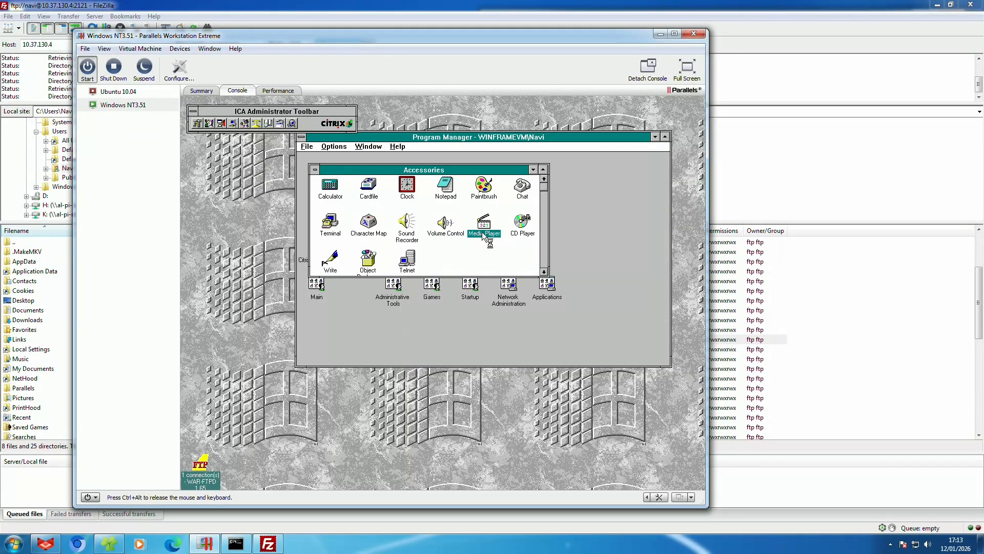
{"action": "left_click", "coordinate": [223, 145]}
{"action": "left_click", "coordinate": [225, 155]}
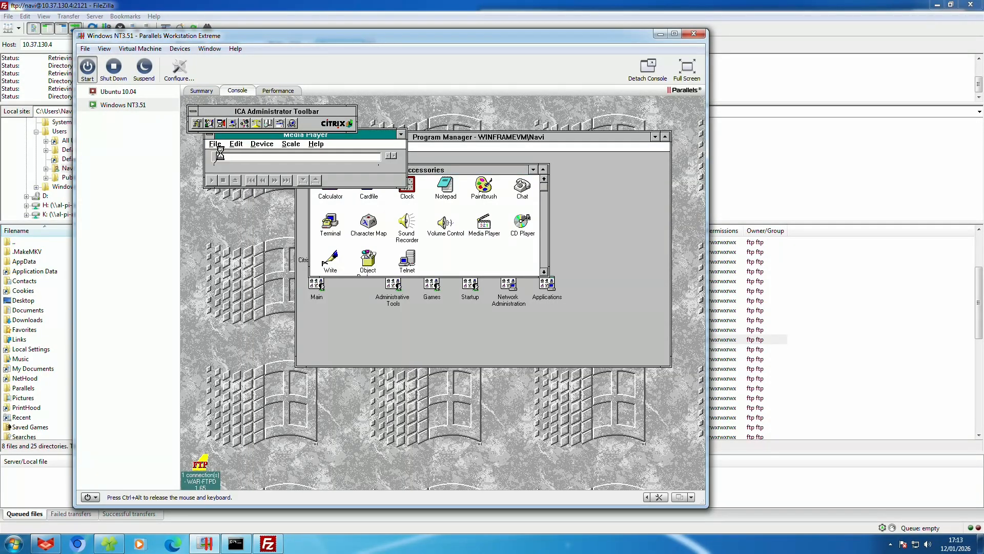
Step: Filter the file list to Video for Windows (*.avi) and browse to the c:\winnt35 directory
{"action": "double_click", "coordinate": [368, 225]}
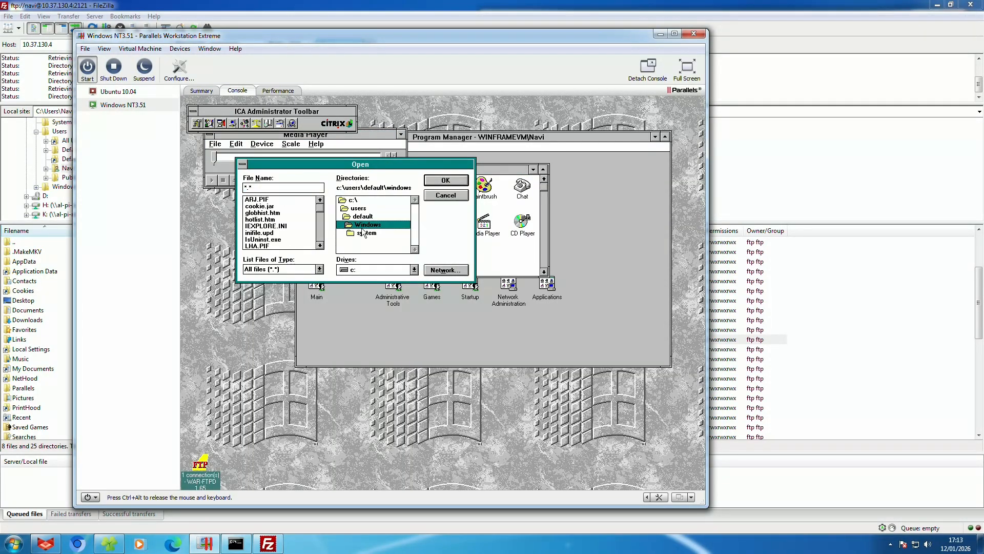
{"action": "left_click", "coordinate": [320, 269]}
{"action": "left_click", "coordinate": [307, 283]}
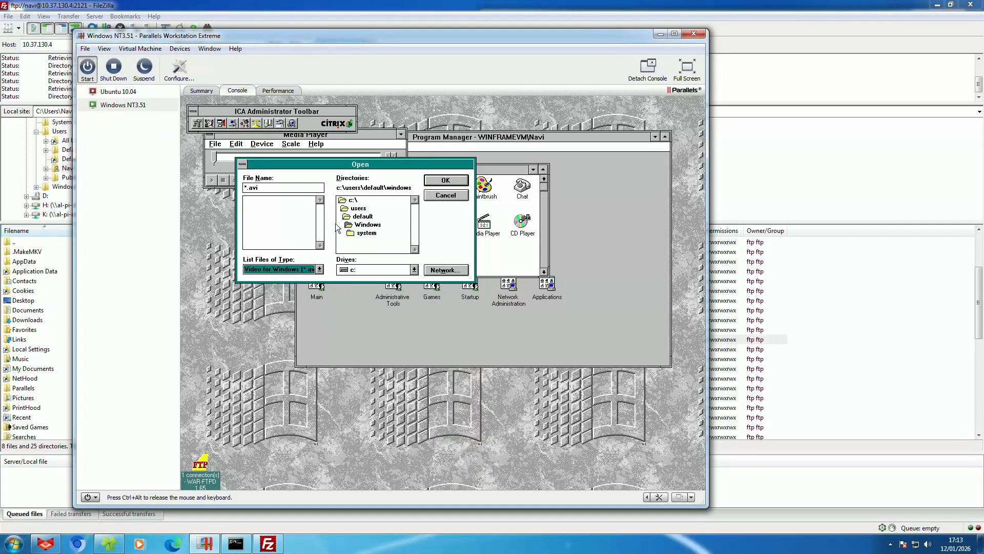
{"action": "left_click", "coordinate": [367, 226]}
{"action": "double_click", "coordinate": [354, 200]}
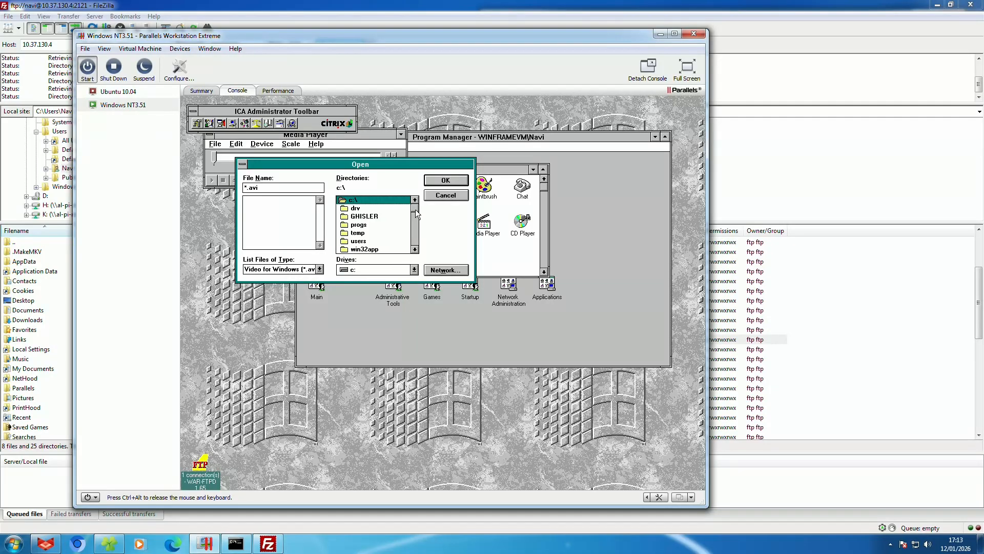
{"action": "left_click", "coordinate": [415, 249]}
{"action": "double_click", "coordinate": [388, 247]}
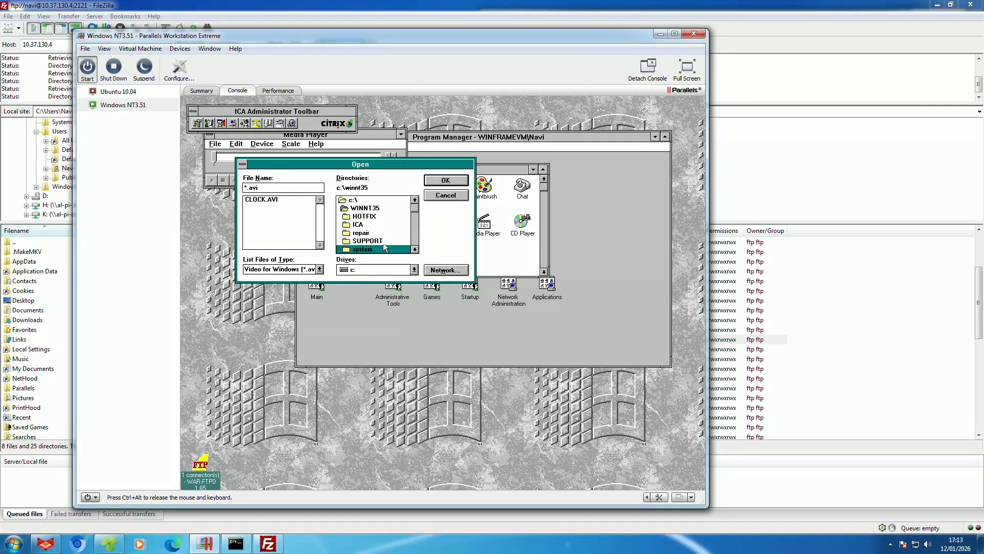
Step: Load CLOCK.AVI and play it through in Media Player, and call up the file-opening dialog again
{"action": "left_click", "coordinate": [286, 200]}
{"action": "left_click", "coordinate": [467, 179]}
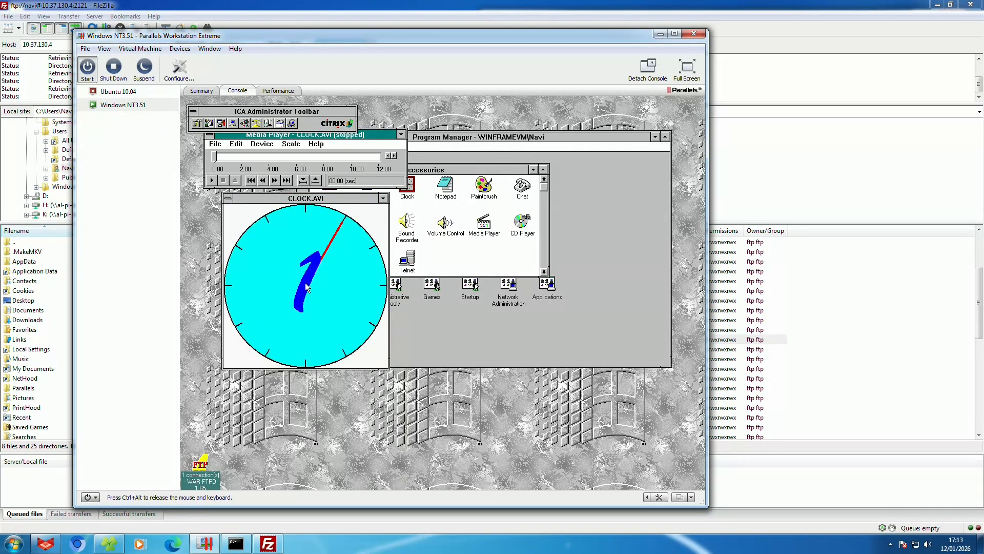
{"action": "left_click", "coordinate": [211, 181]}
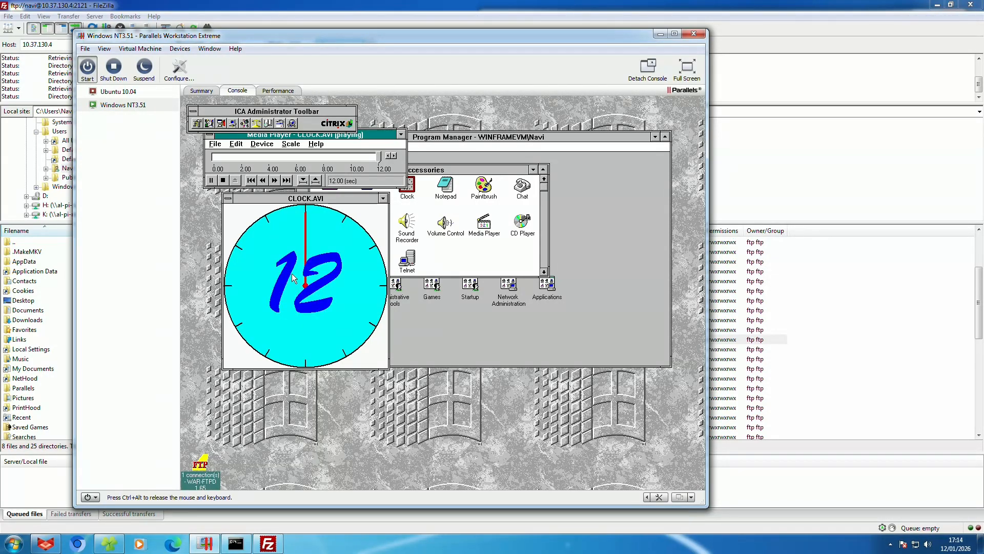
{"action": "left_click", "coordinate": [215, 143]}
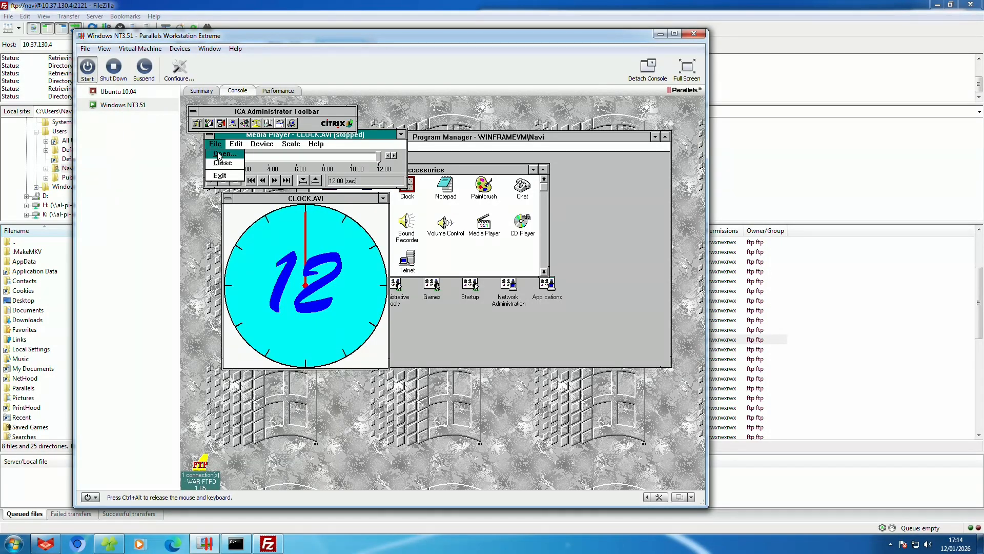
{"action": "left_click", "coordinate": [218, 152]}
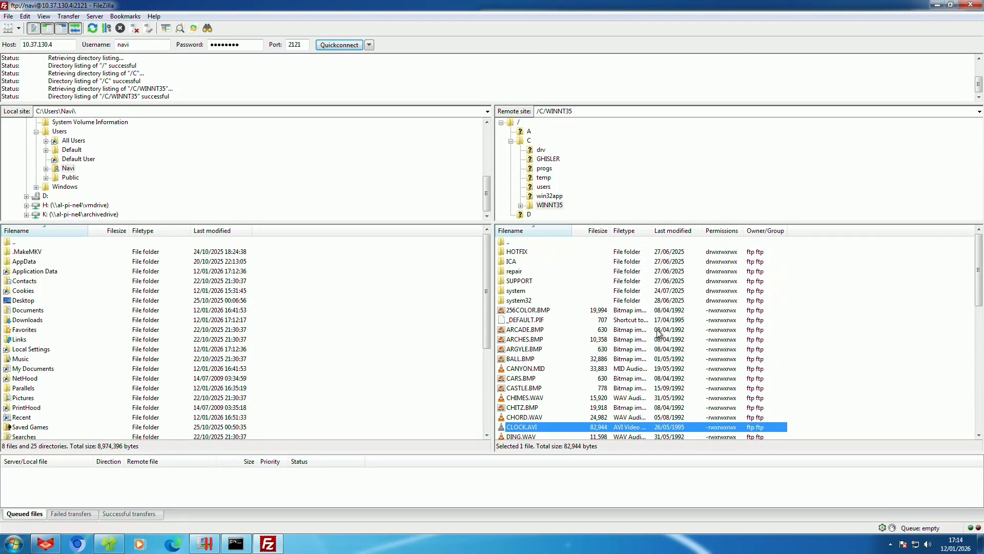
Step: Switch to FileZilla, look through the remote /C/WINNT35 files, and browse other folders under /C such as win32app and progs
{"action": "scroll", "coordinate": [642, 346], "scroll_direction": "down", "scroll_amount": 12}
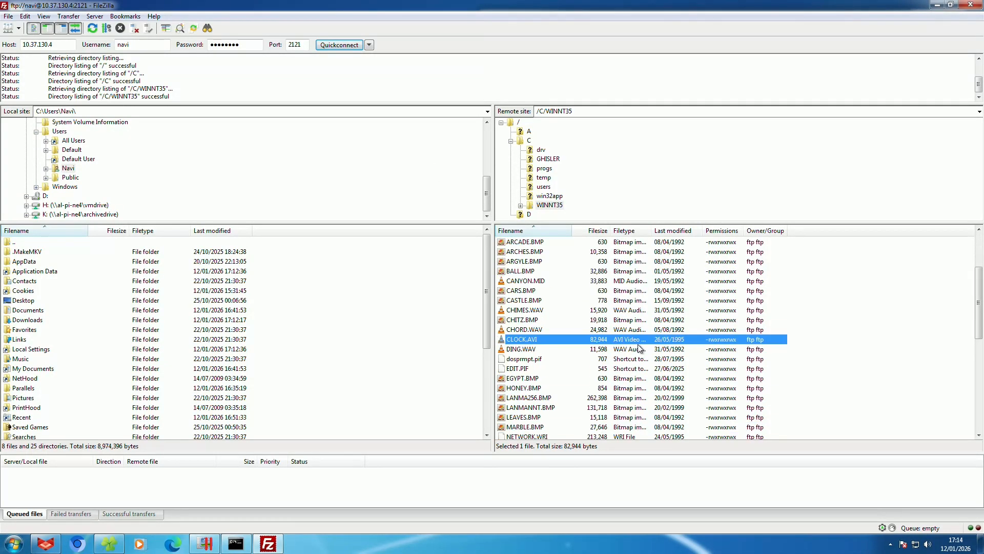
{"action": "scroll", "coordinate": [649, 342], "scroll_direction": "up", "scroll_amount": 12}
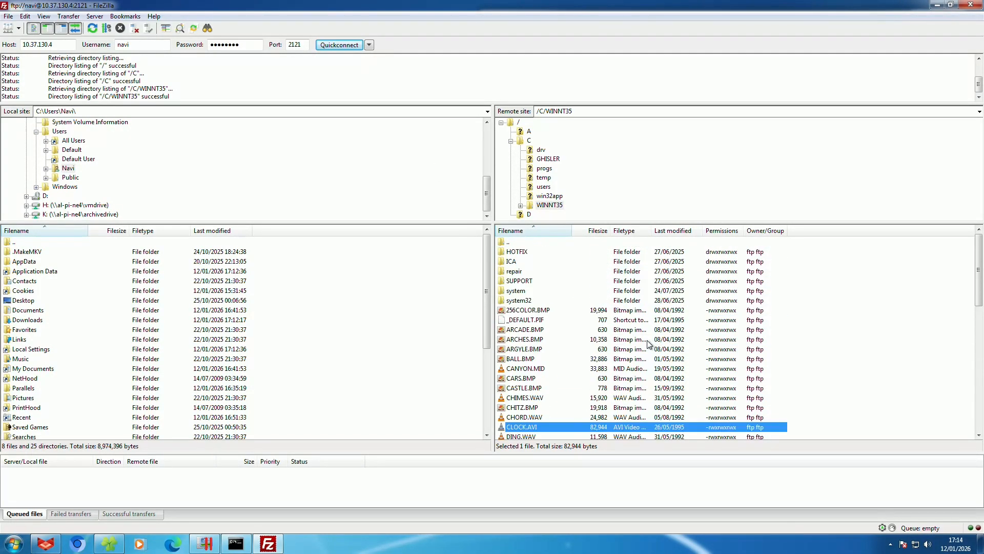
{"action": "left_click", "coordinate": [547, 196]}
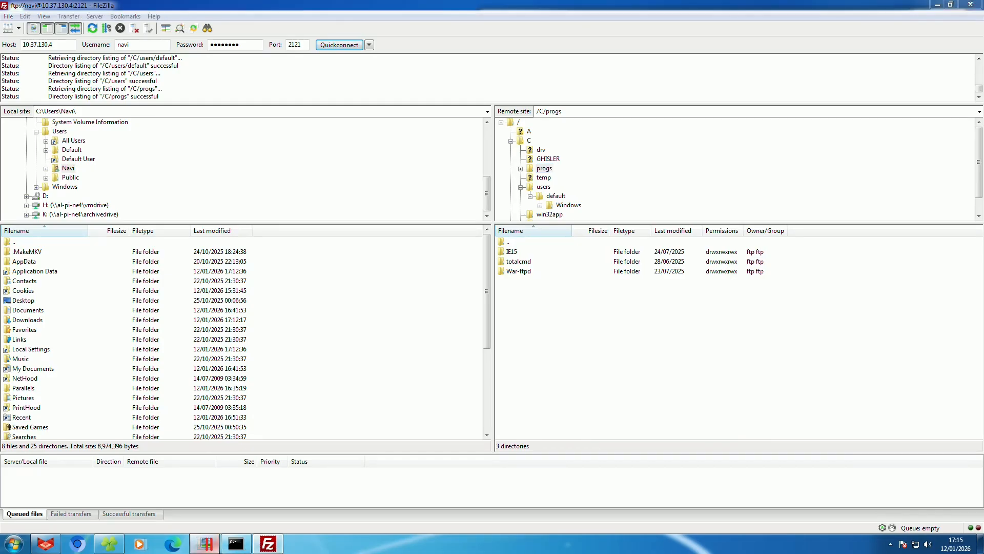
Step: Switch back to the Parallels virtual machine, launch Internet Explorer from its program group, and reposition the browser window
{"action": "left_click", "coordinate": [205, 543]}
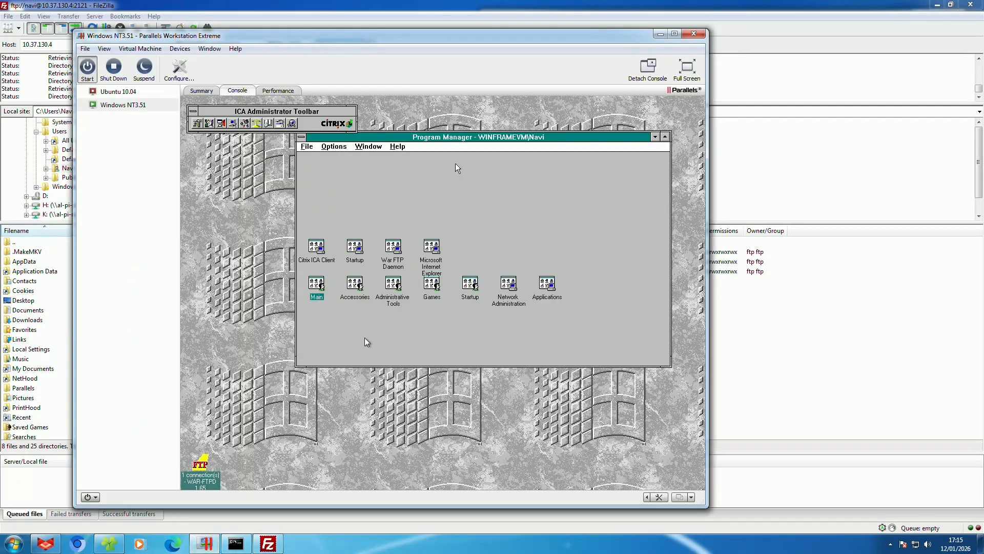
{"action": "double_click", "coordinate": [430, 247]}
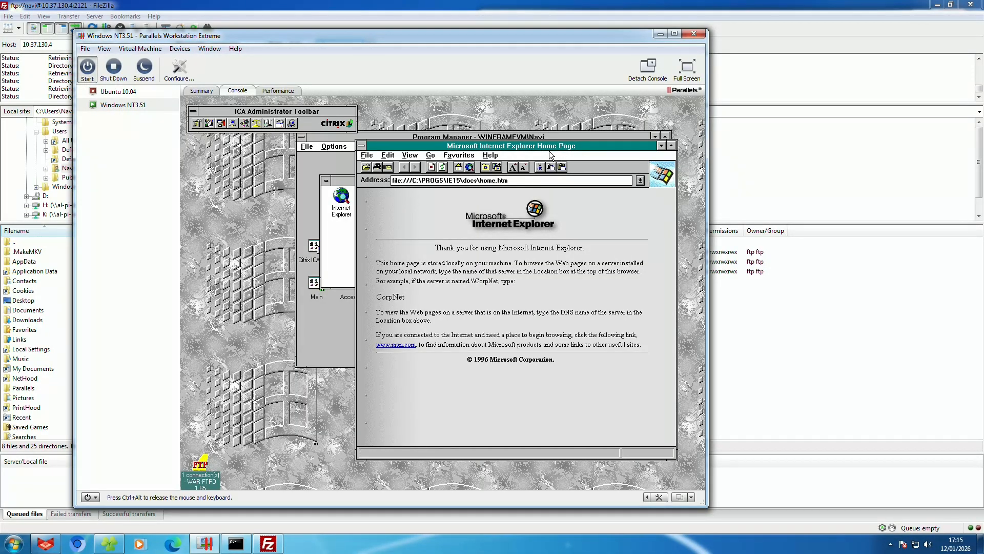
{"action": "left_click_drag", "start_coordinate": [505, 149], "coordinate": [493, 155]}
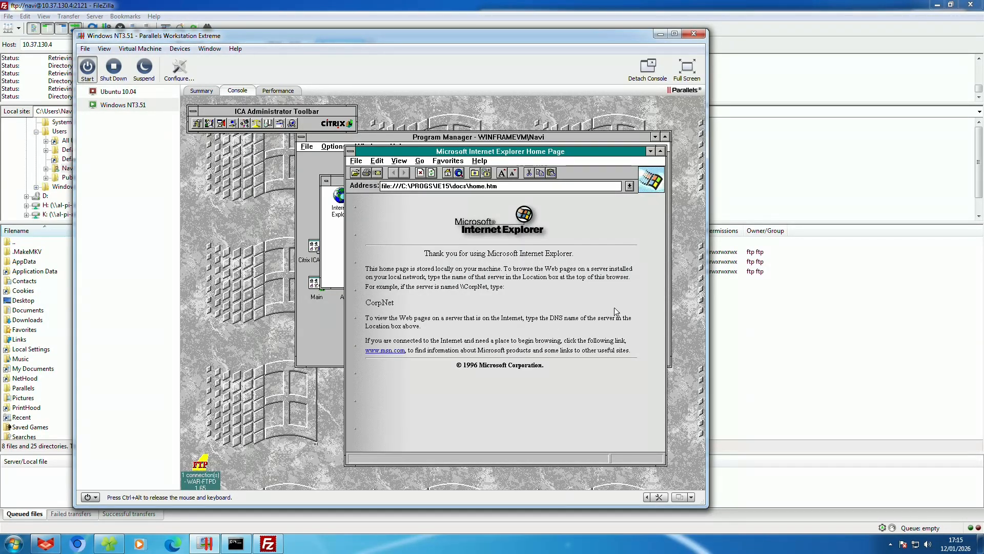
Step: Check the version details in the About Internet Explorer dialog, and close the dialog
{"action": "left_click", "coordinate": [478, 161]}
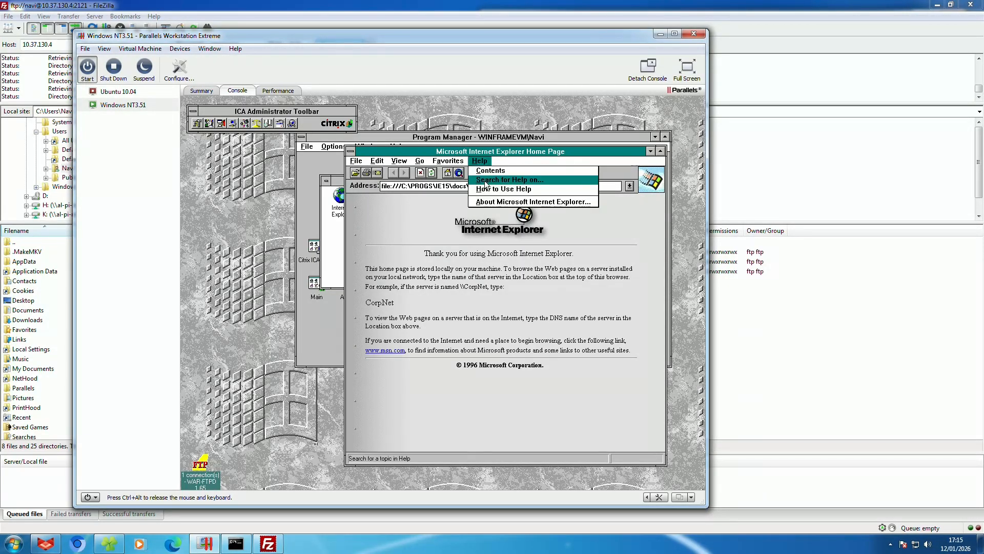
{"action": "left_click", "coordinate": [492, 202]}
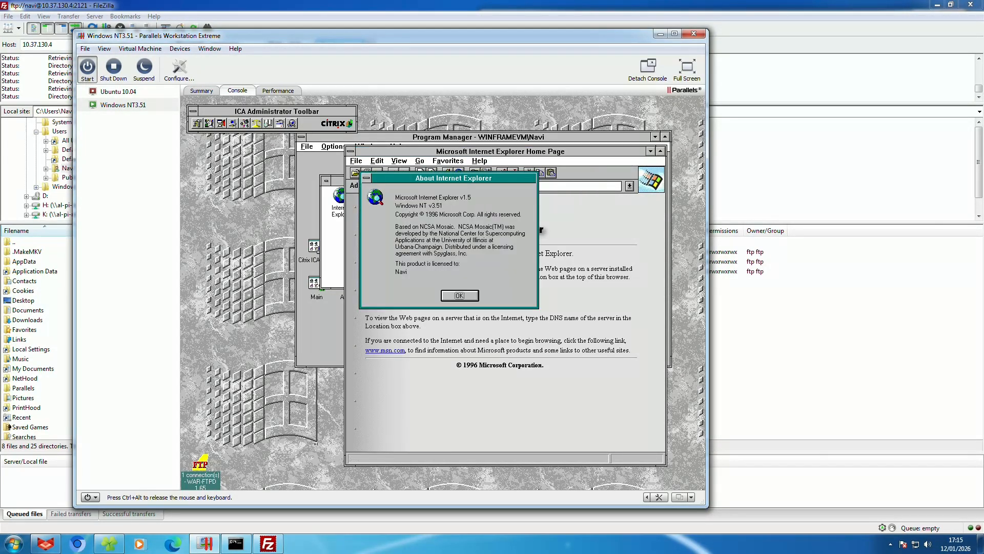
{"action": "left_click", "coordinate": [459, 295]}
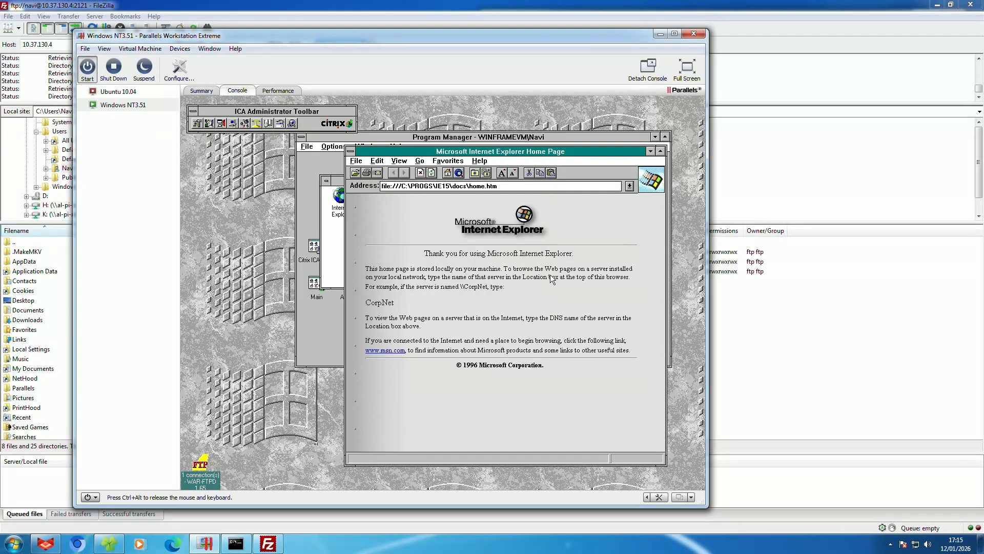
Step: Load theoldnet.com in Internet Explorer and switch to the site's lite version
{"action": "left_click", "coordinate": [515, 187]}
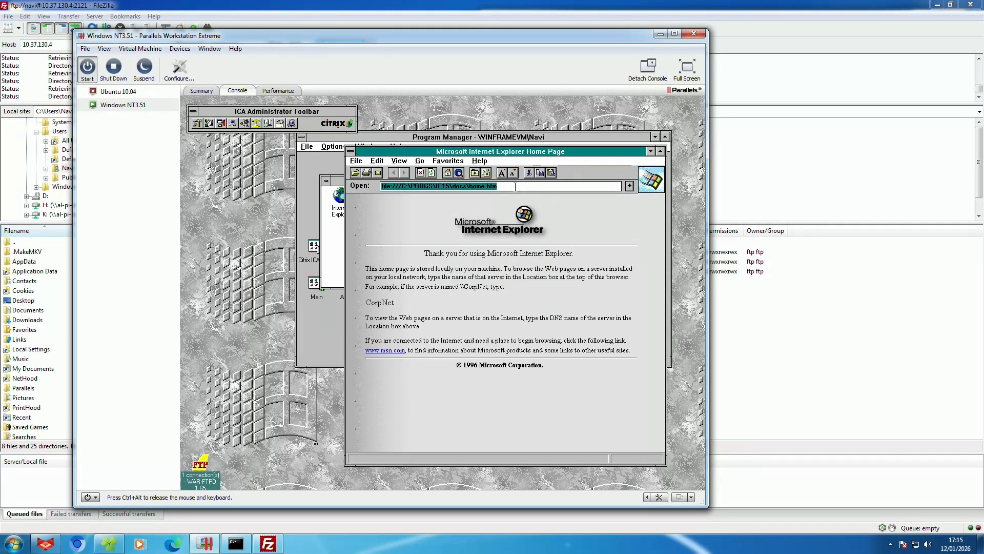
{"action": "key", "text": "BackSpace"}
{"action": "type", "text": "th"}
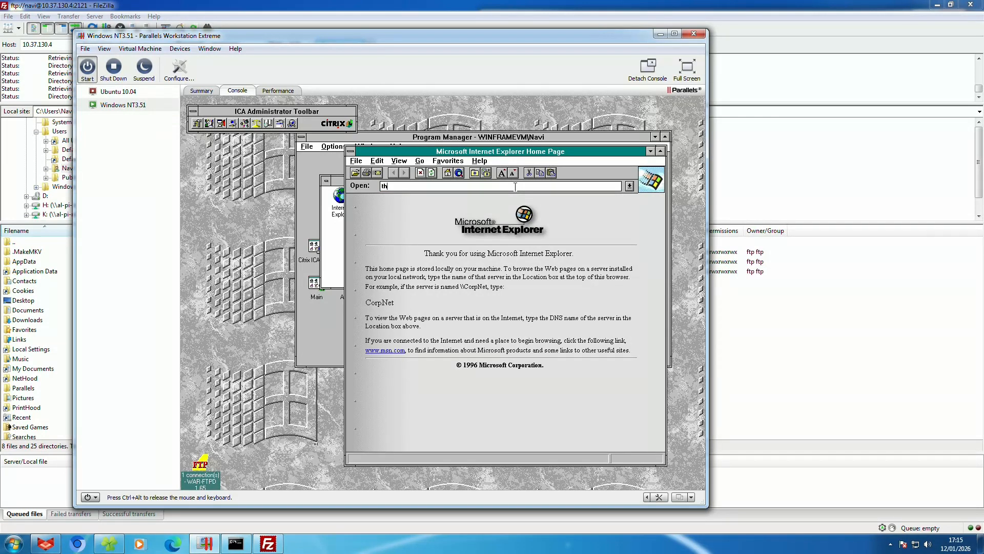
{"action": "type", "text": "eoldnet.com"}
{"action": "key", "text": "Return"}
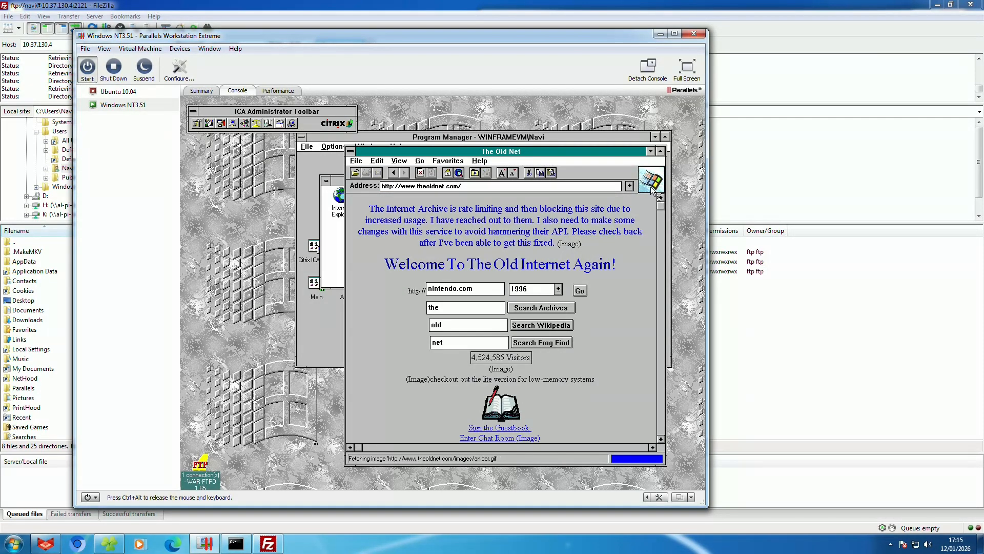
{"action": "left_click_drag", "start_coordinate": [659, 208], "coordinate": [660, 211]}
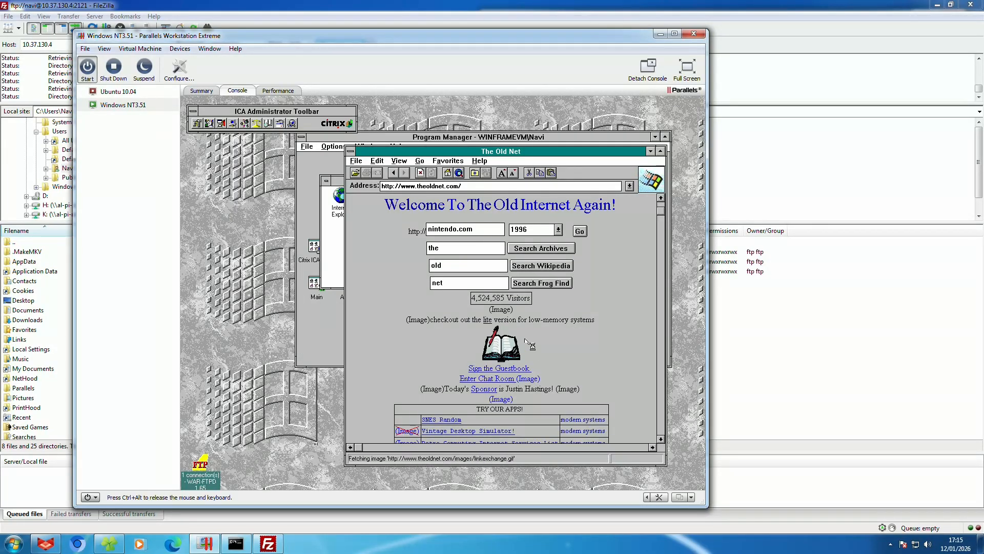
{"action": "left_click", "coordinate": [488, 322]}
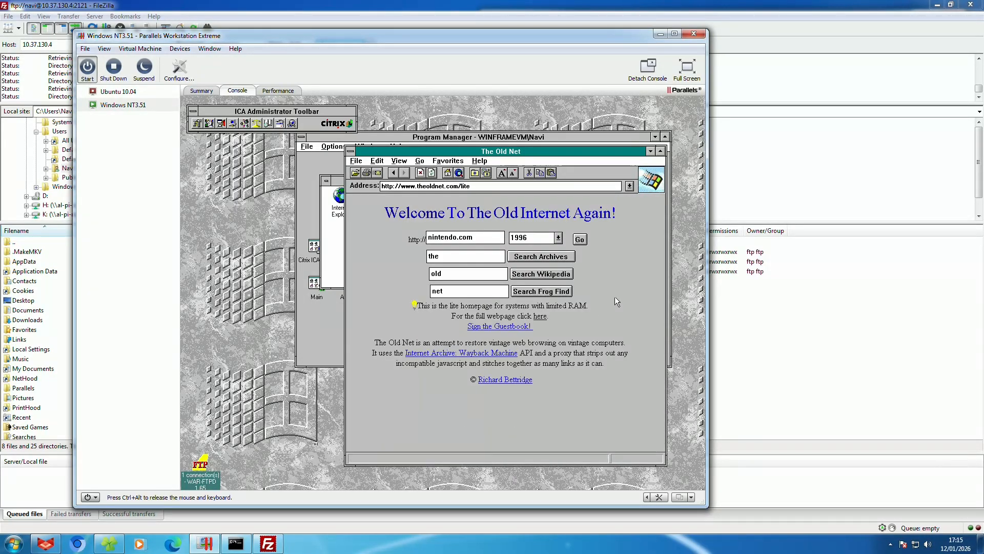
Step: Set the archive year to 1995 and the site address to microsoft.com on The Old Net page
{"action": "left_click", "coordinate": [533, 239]}
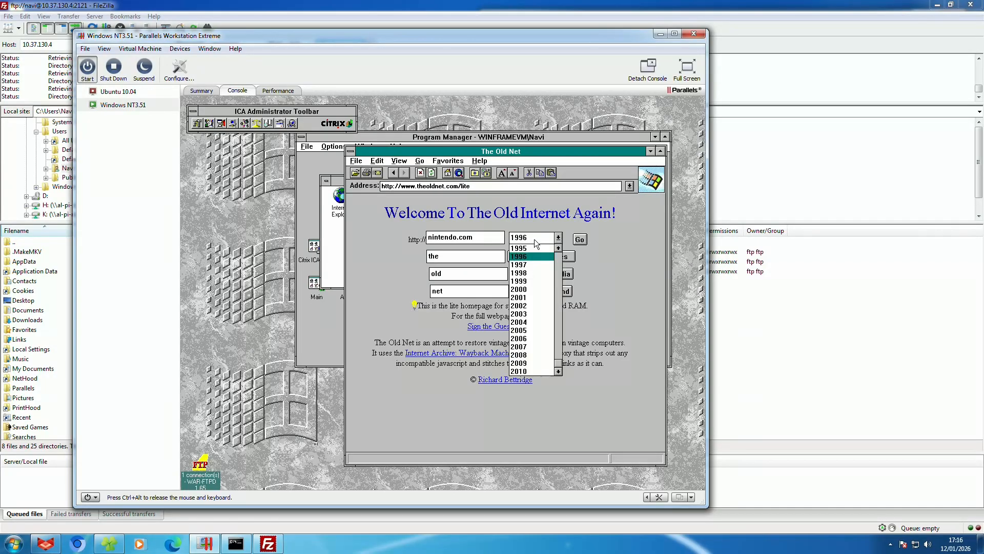
{"action": "left_click", "coordinate": [533, 252]}
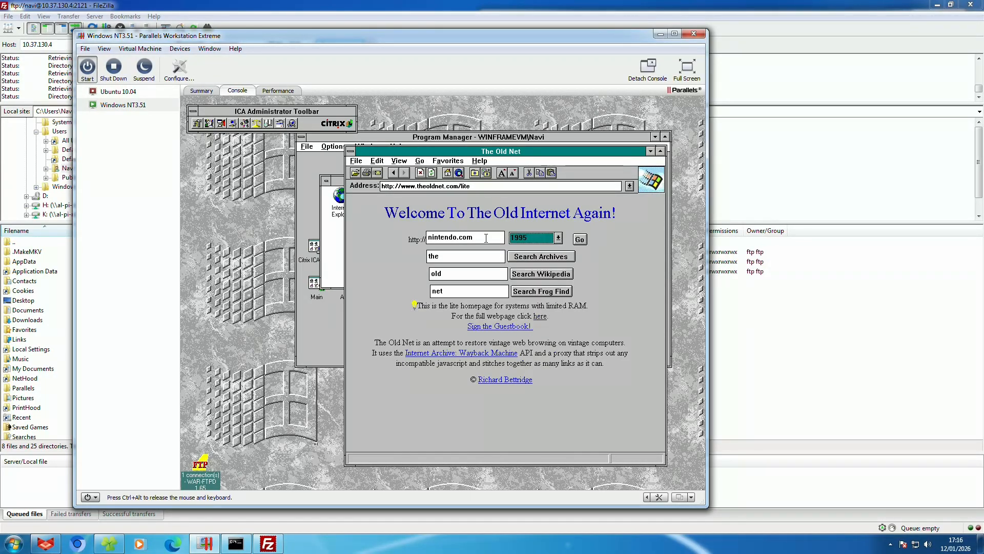
{"action": "key", "text": "shift+Tab"}
{"action": "type", "text": "micr"}
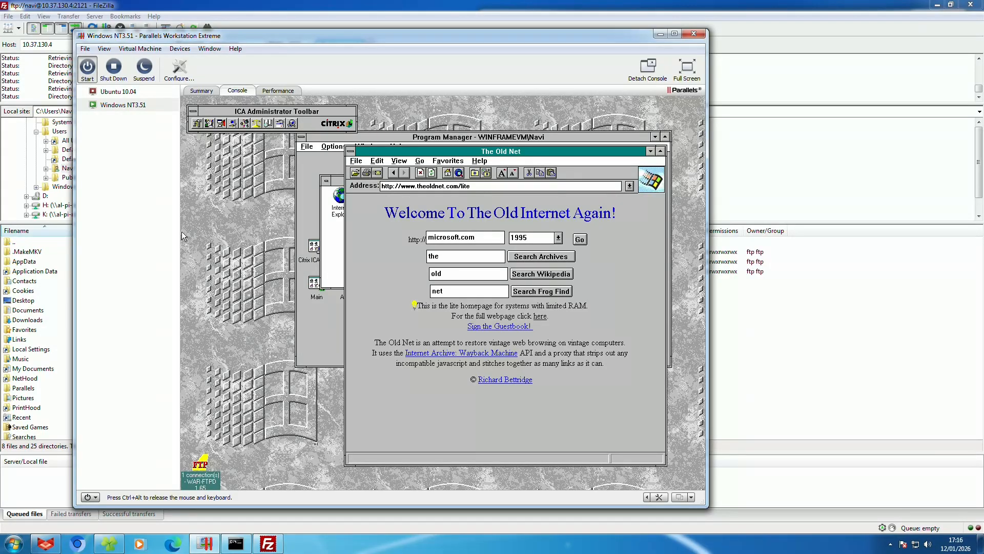
Step: Minimize the browser, collapse the Microsoft Internet Explorer program group, and place its icon beside War FTP Daemon
{"action": "left_click", "coordinate": [651, 150]}
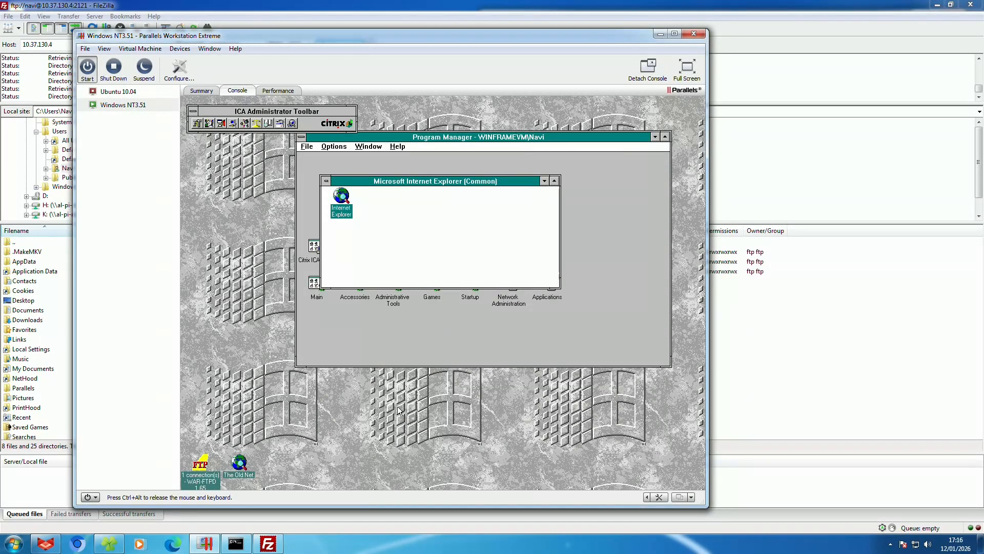
{"action": "double_click", "coordinate": [326, 181]}
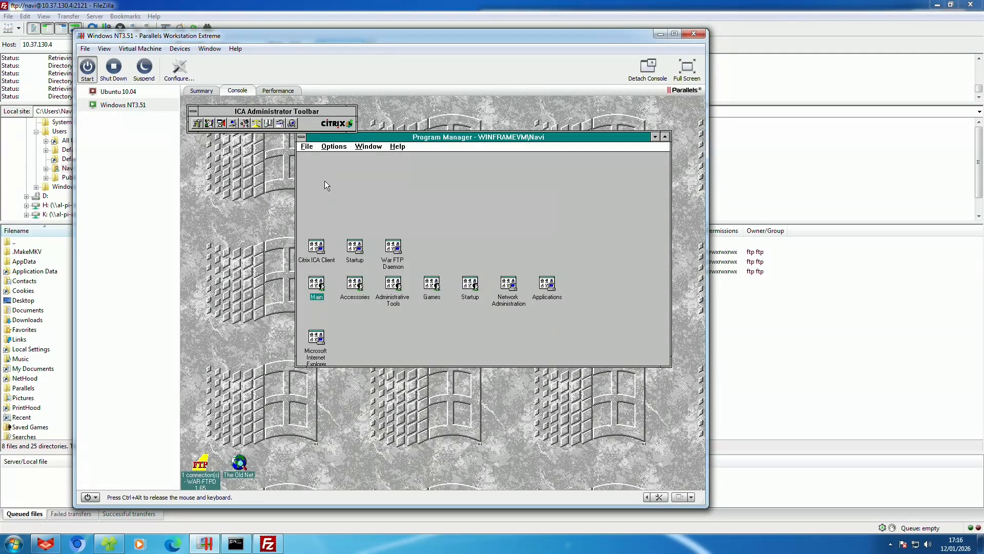
{"action": "left_click_drag", "start_coordinate": [319, 341], "coordinate": [433, 250]}
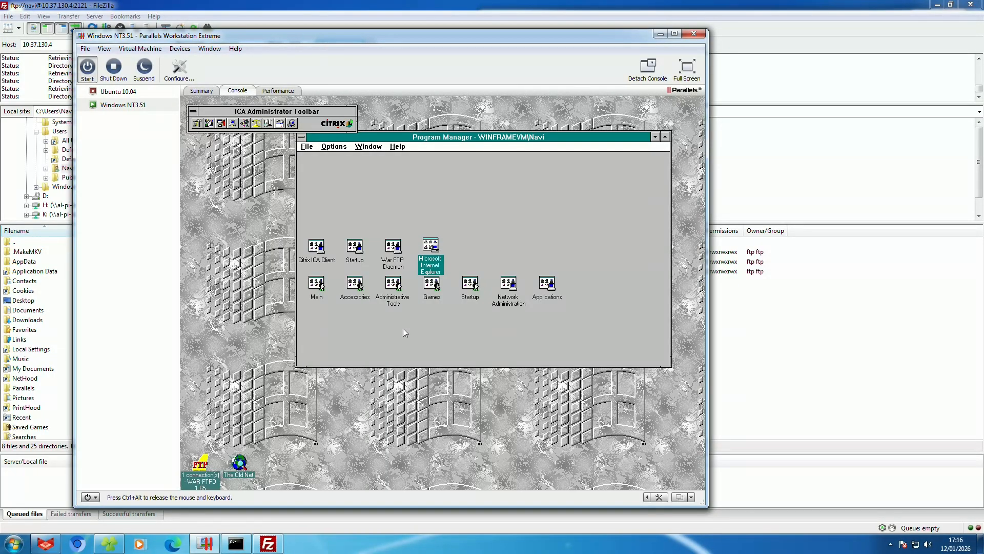
Step: Dismiss the Network Administration group's window menu, shift the Program Manager window slightly, and release the mouse from the virtual machine
{"action": "left_click", "coordinate": [498, 301]}
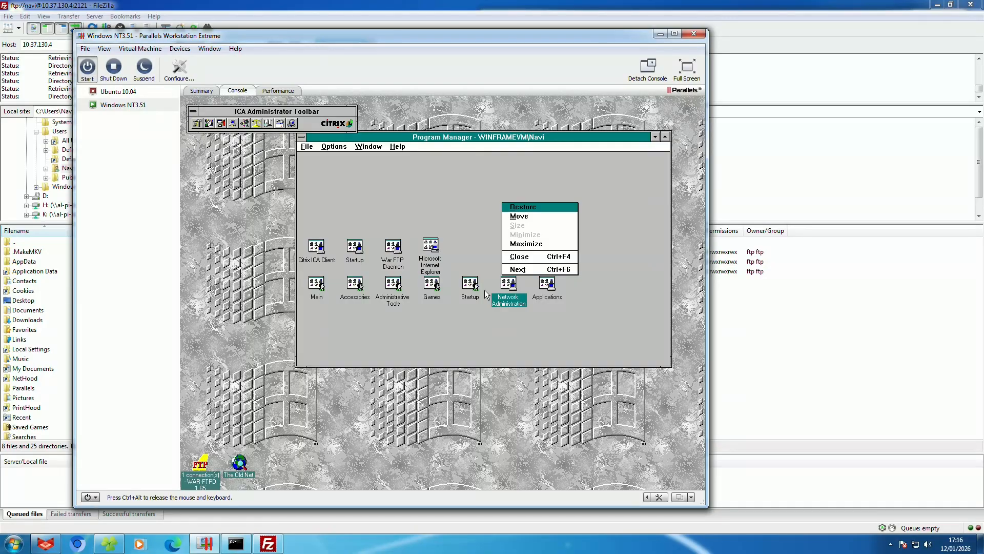
{"action": "left_click", "coordinate": [486, 295]}
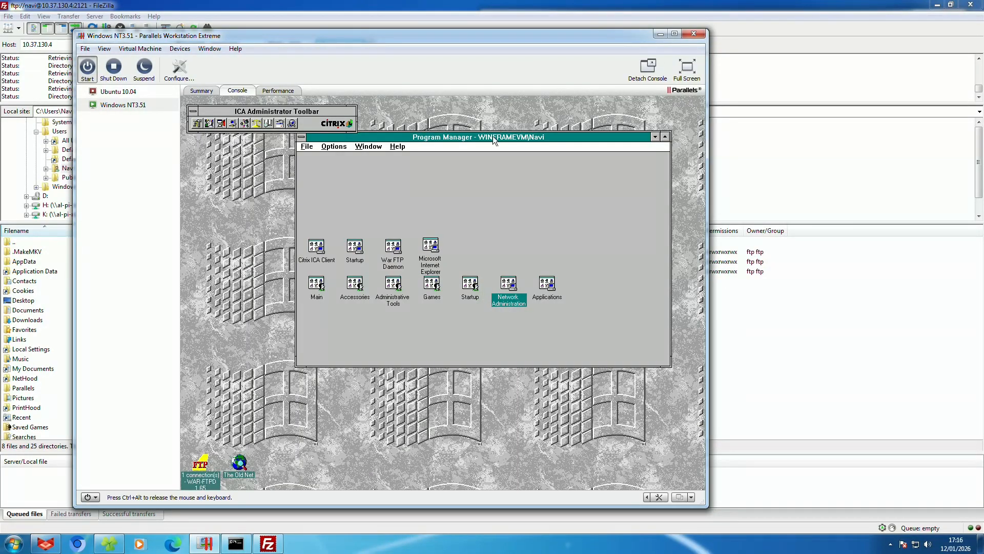
{"action": "left_click_drag", "start_coordinate": [494, 139], "coordinate": [510, 127]}
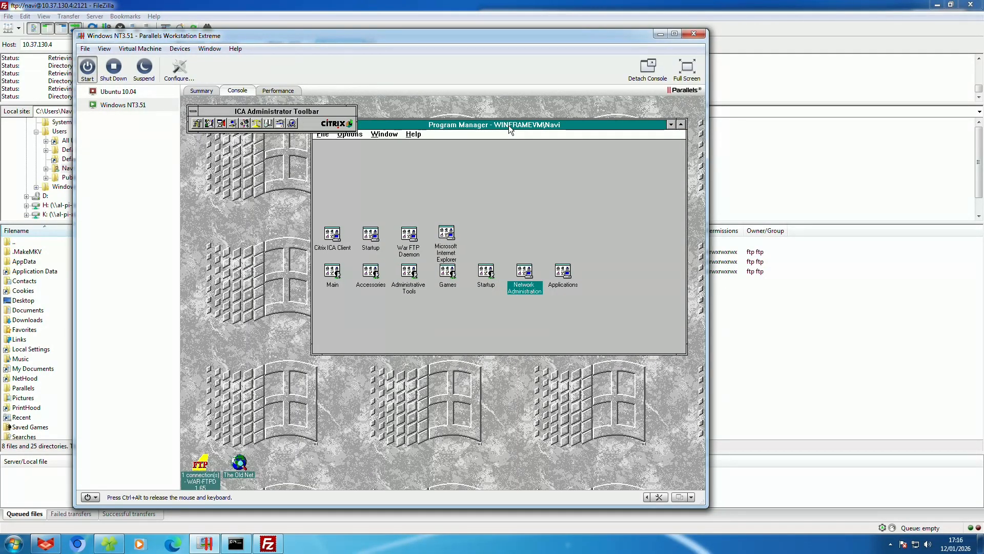
{"action": "key", "text": "ctrl+alt"}
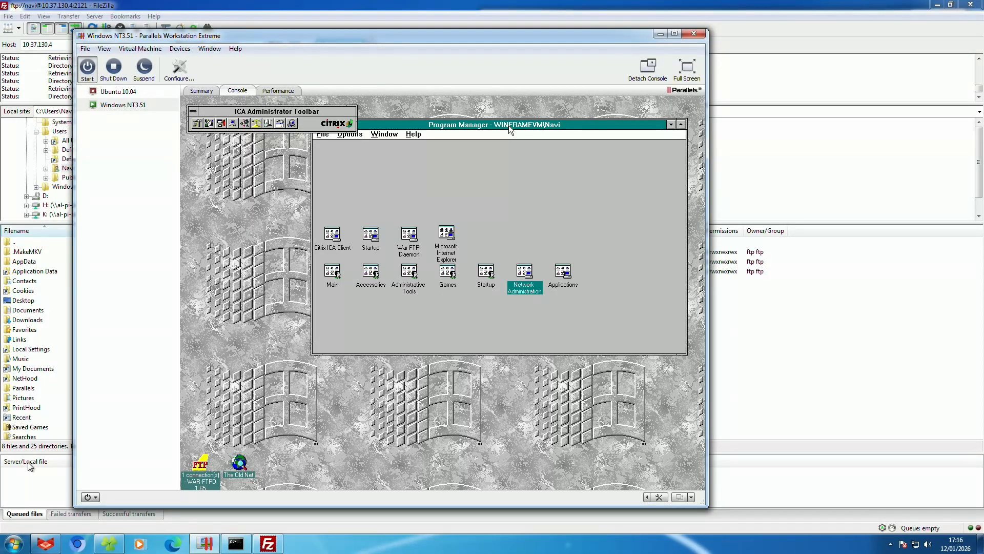
Step: Switch to Firefox and read the introduction of the BetaWiki article on Citrix WinFrame
{"action": "left_click", "coordinate": [45, 544]}
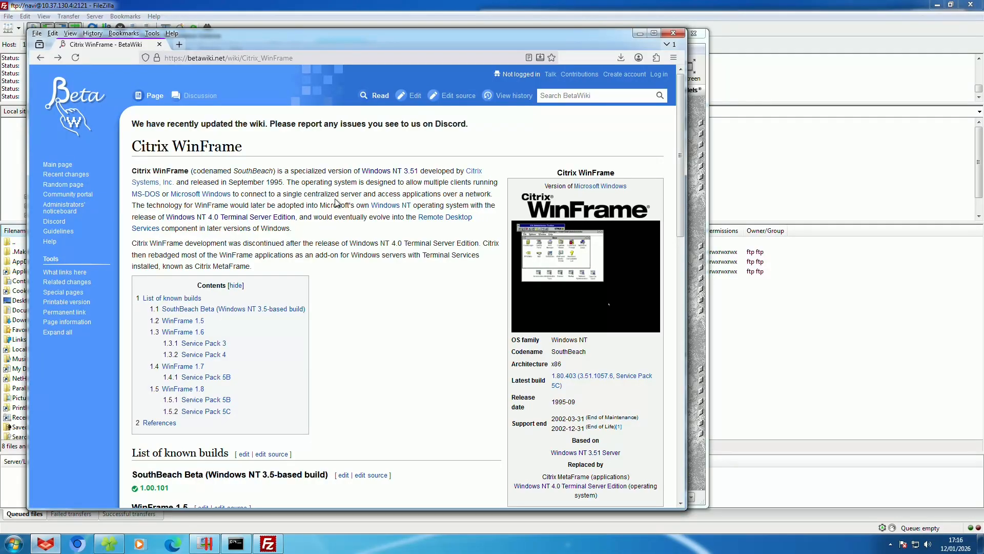
{"action": "left_click_drag", "start_coordinate": [314, 182], "coordinate": [347, 247]}
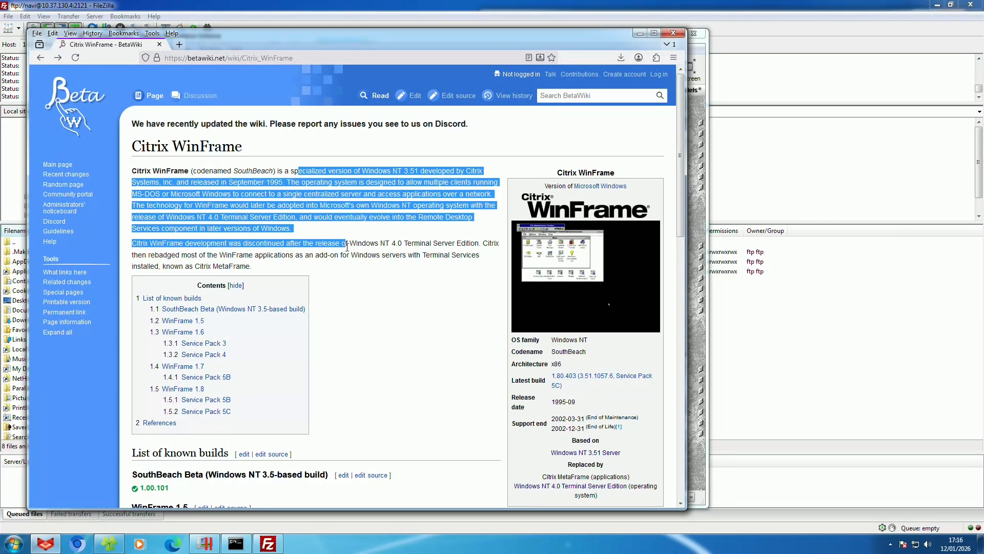
{"action": "left_click", "coordinate": [398, 308]}
{"action": "scroll", "coordinate": [399, 308], "scroll_direction": "down", "scroll_amount": 1}
{"action": "scroll", "coordinate": [400, 299], "scroll_direction": "up", "scroll_amount": 1}
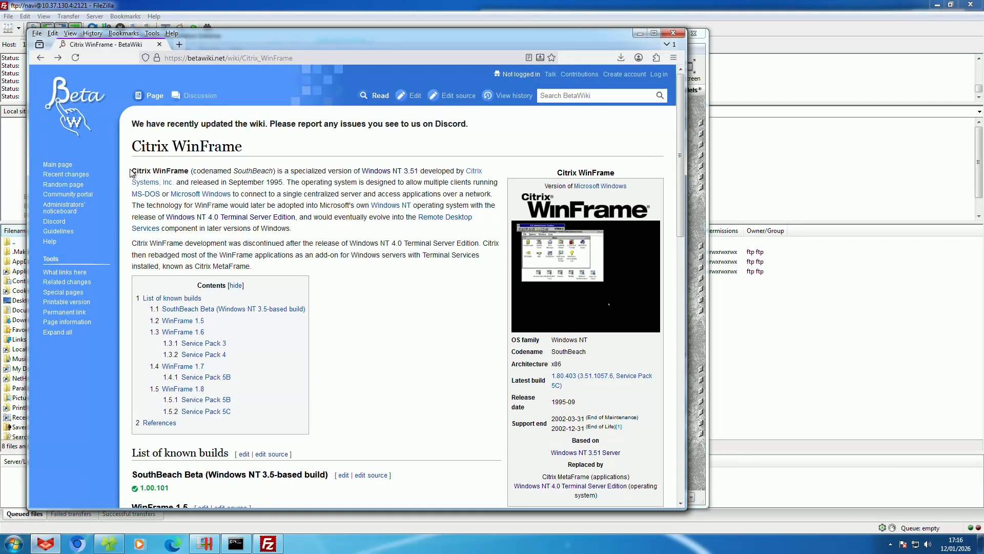
Step: Search DuckDuckGo for "Citrix WinFrame" from the article text and read the Wikipedia article on Citrix Virtual Apps
{"action": "left_click_drag", "start_coordinate": [132, 173], "coordinate": [171, 170]}
{"action": "right_click", "coordinate": [191, 172]}
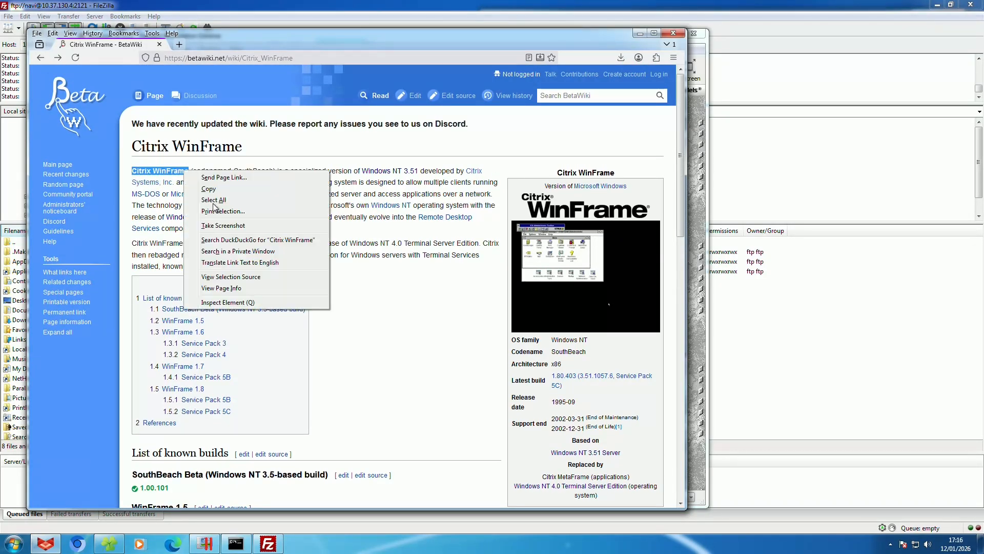
{"action": "left_click", "coordinate": [226, 237]}
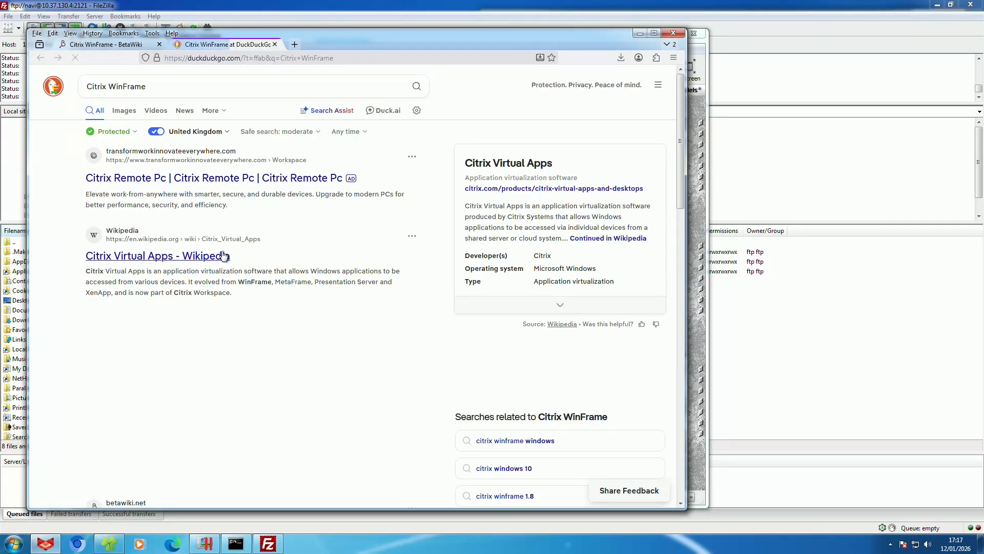
{"action": "left_click", "coordinate": [593, 238]}
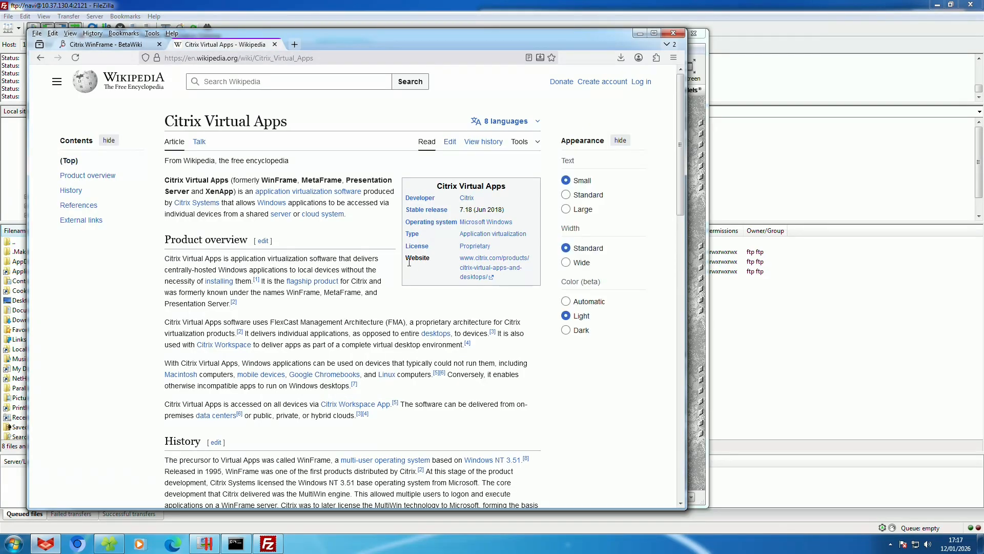
{"action": "left_click_drag", "start_coordinate": [360, 226], "coordinate": [256, 192]}
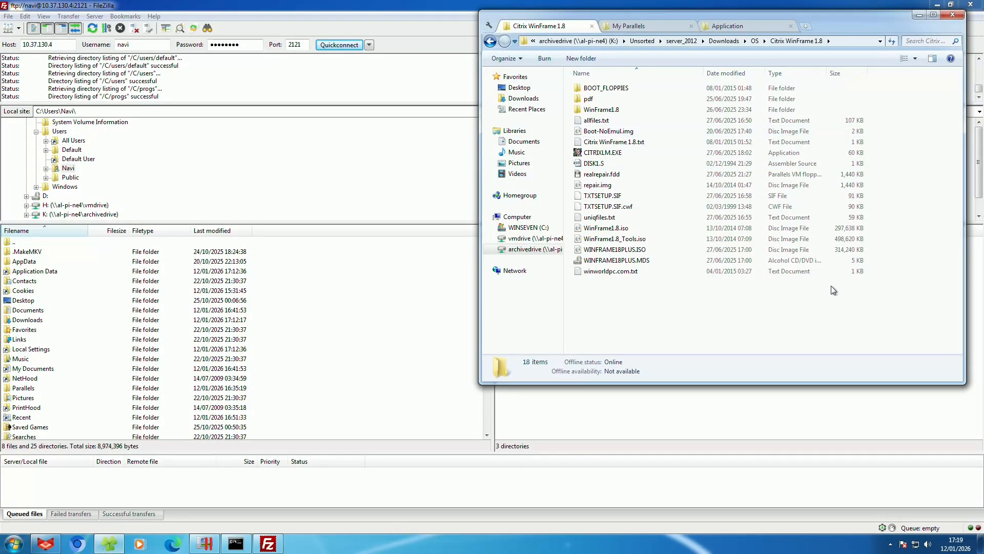
Step: Examine the WinFrame disc images in the Citrix WinFrame 1.8 folder, including WinFrame1.8.iso and WINFRAME18PLUS.ISO
{"action": "left_click_drag", "start_coordinate": [839, 298], "coordinate": [713, 296]}
{"action": "left_click", "coordinate": [648, 250]}
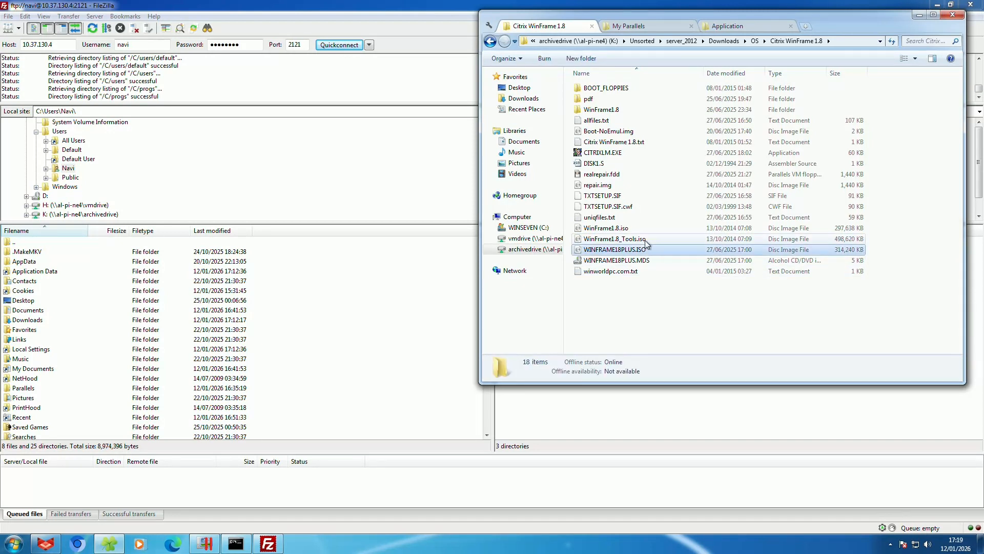
{"action": "left_click", "coordinate": [639, 229]}
{"action": "left_click", "coordinate": [660, 286]}
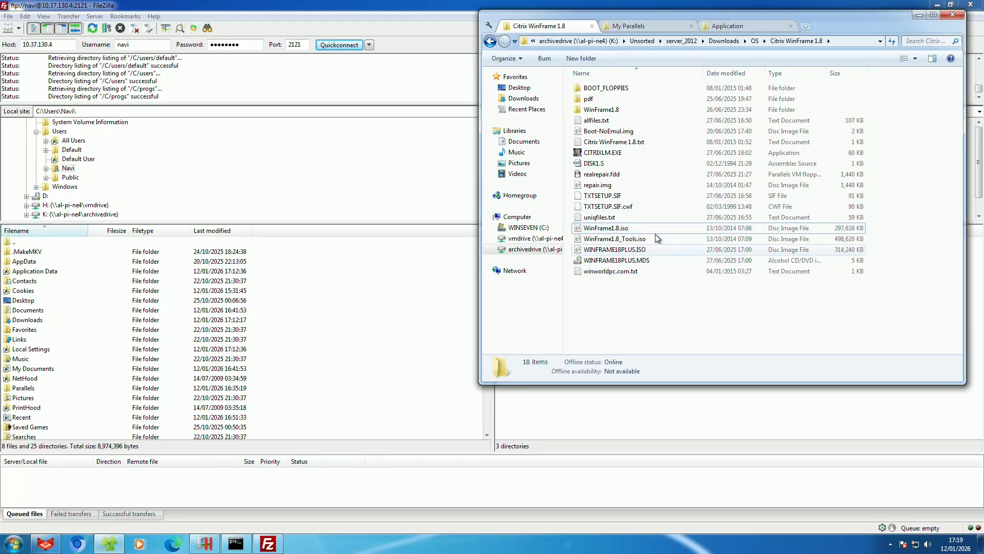
{"action": "left_click", "coordinate": [654, 251]}
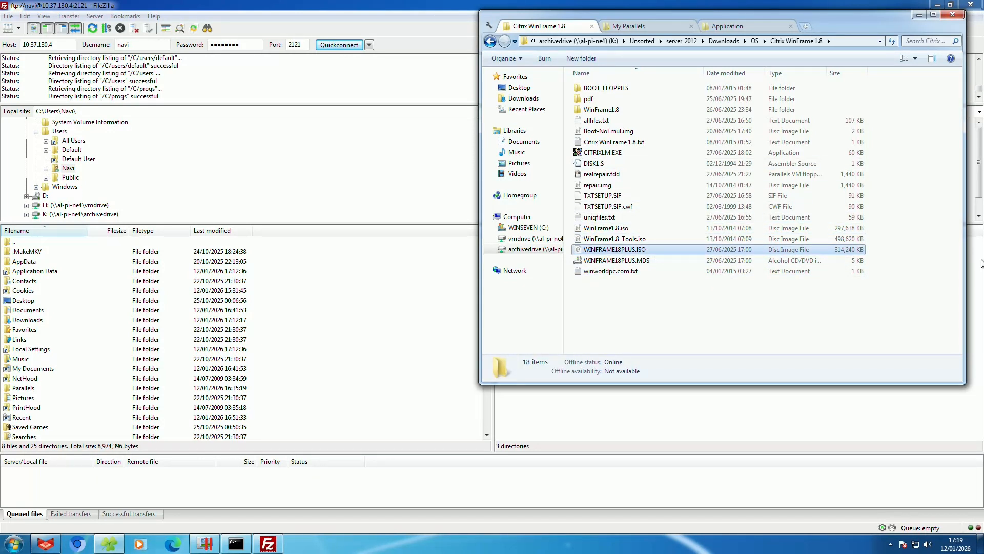
{"action": "left_click_drag", "start_coordinate": [882, 252], "coordinate": [864, 259]}
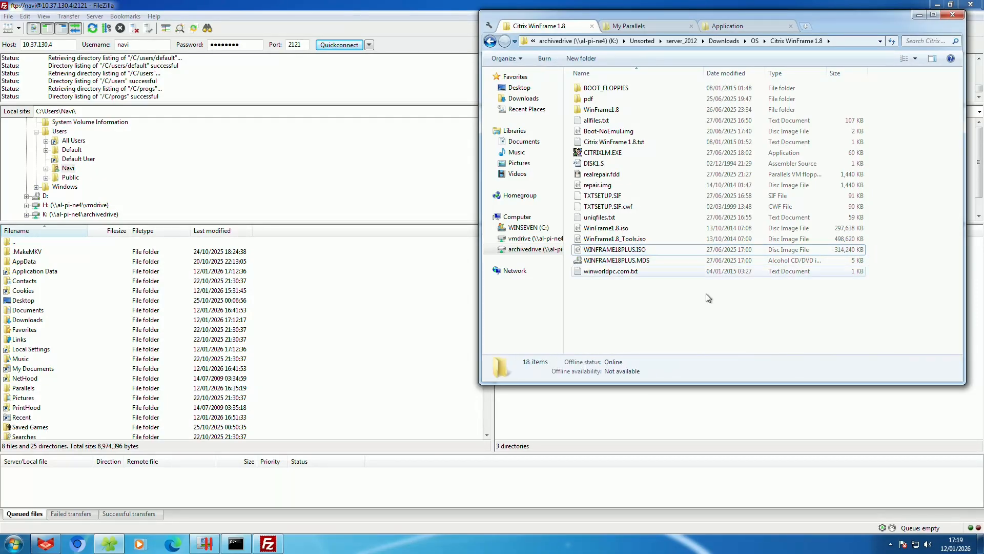
Step: Return to the Windows NT3.51 virtual machine and move the Program Manager window down to uncover the Internet Explorer window
{"action": "left_click", "coordinate": [205, 543]}
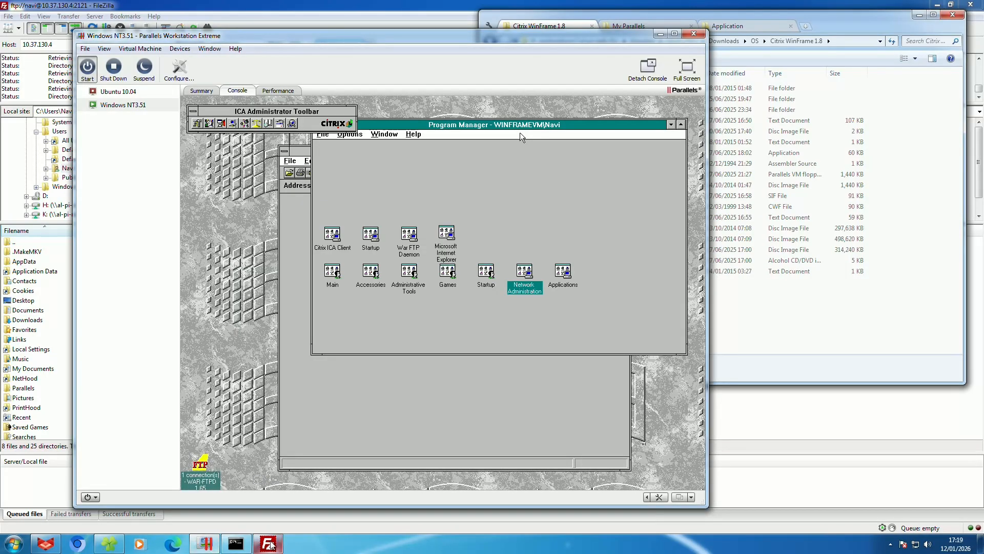
{"action": "left_click", "coordinate": [268, 543]}
{"action": "key", "text": "alt+Tab"}
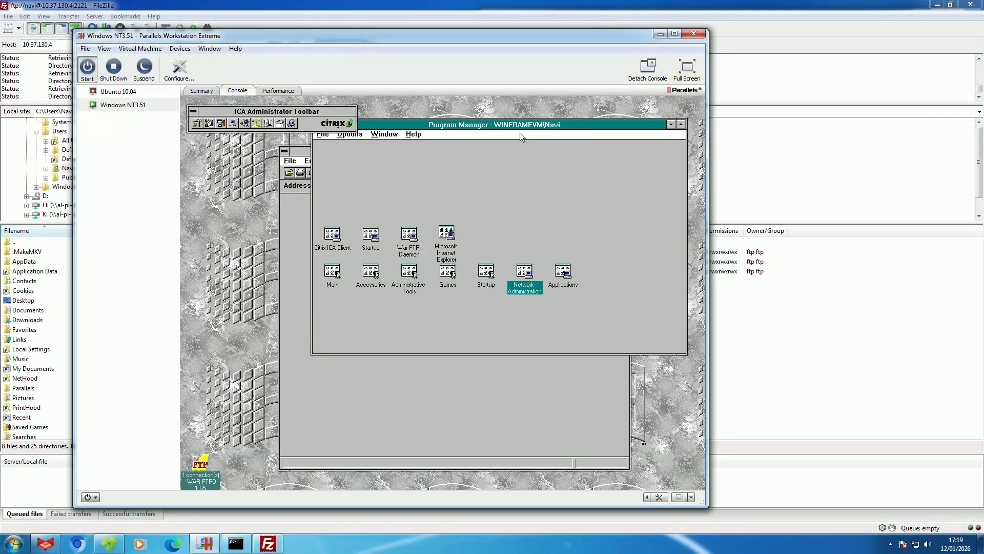
{"action": "left_click", "coordinate": [519, 133]}
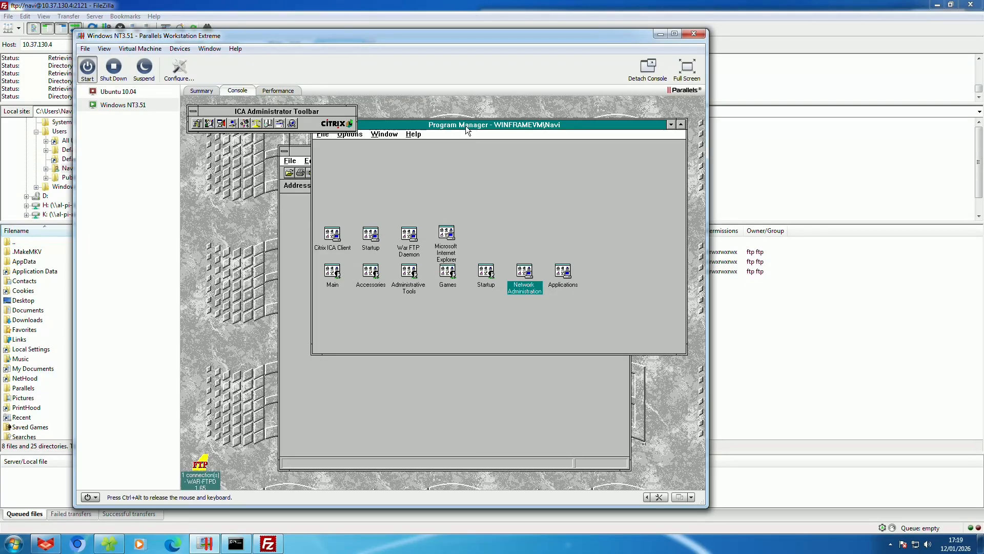
{"action": "left_click_drag", "start_coordinate": [465, 125], "coordinate": [436, 178]}
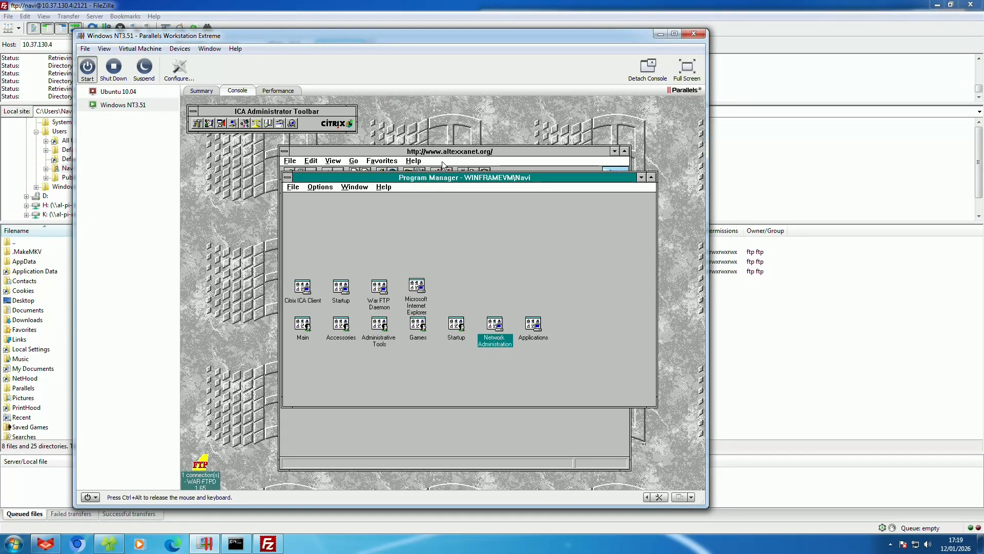
{"action": "left_click", "coordinate": [442, 161]}
{"action": "left_click", "coordinate": [347, 186]}
{"action": "left_click", "coordinate": [347, 185]}
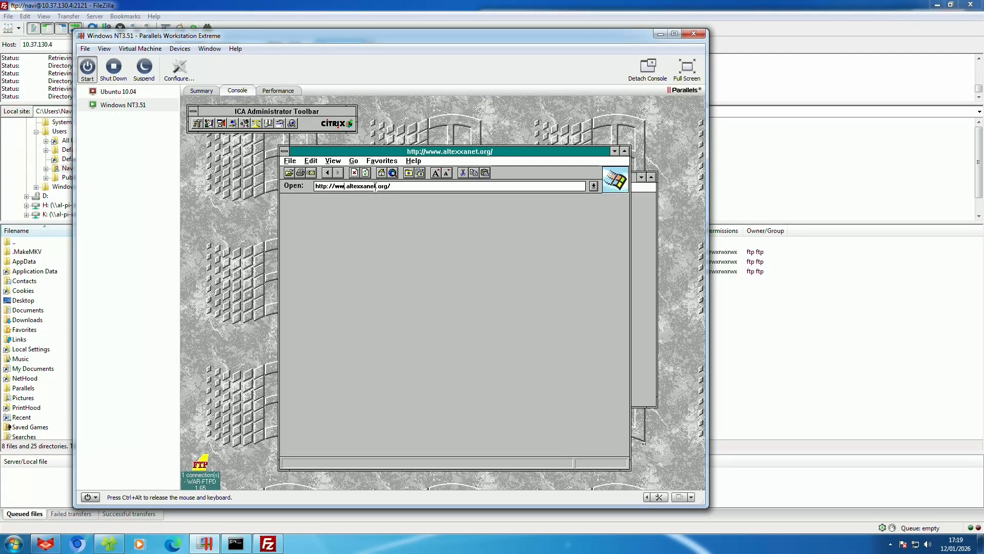
{"action": "key", "text": "BackSpace"}
{"action": "key", "text": "BackSpace"}
{"action": "key", "text": "BackSpace"}
{"action": "key", "text": "Return"}
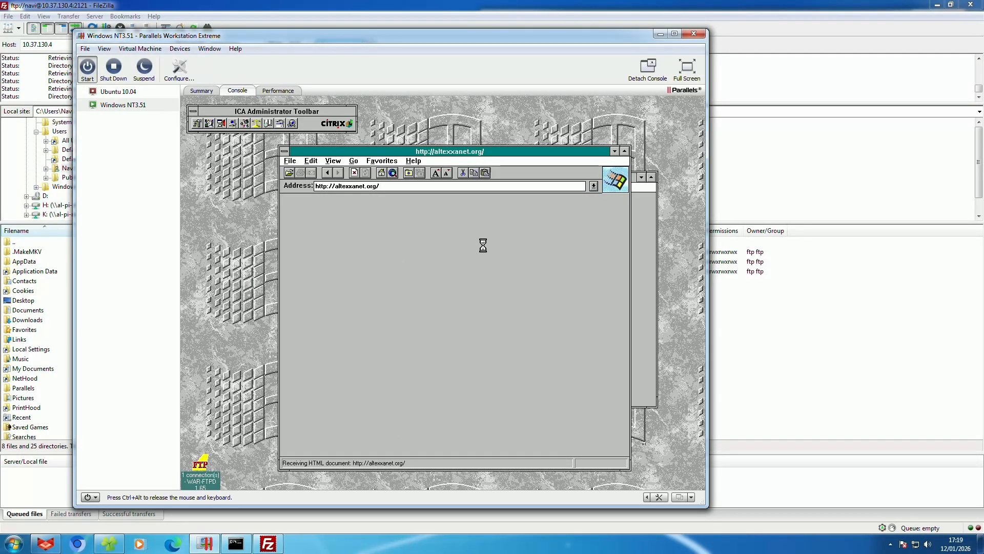
{"action": "left_click", "coordinate": [641, 238]}
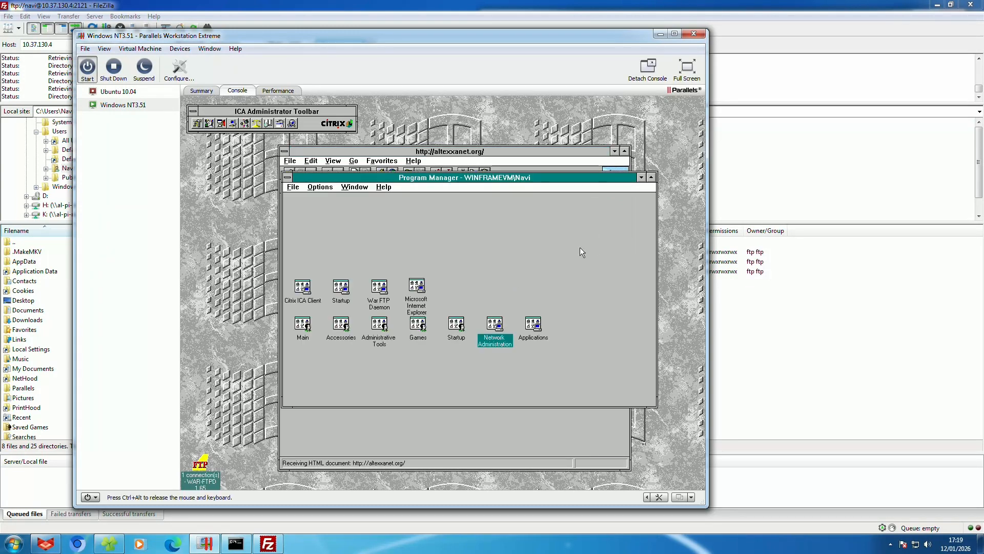
Step: Mount WinFrame1.8_Tools.iso from the host's Citrix WinFrame 1.8 folder as drive V:, view its files, and open DEFAULT.HTM
{"action": "left_click", "coordinate": [109, 538]}
{"action": "left_click", "coordinate": [611, 240]}
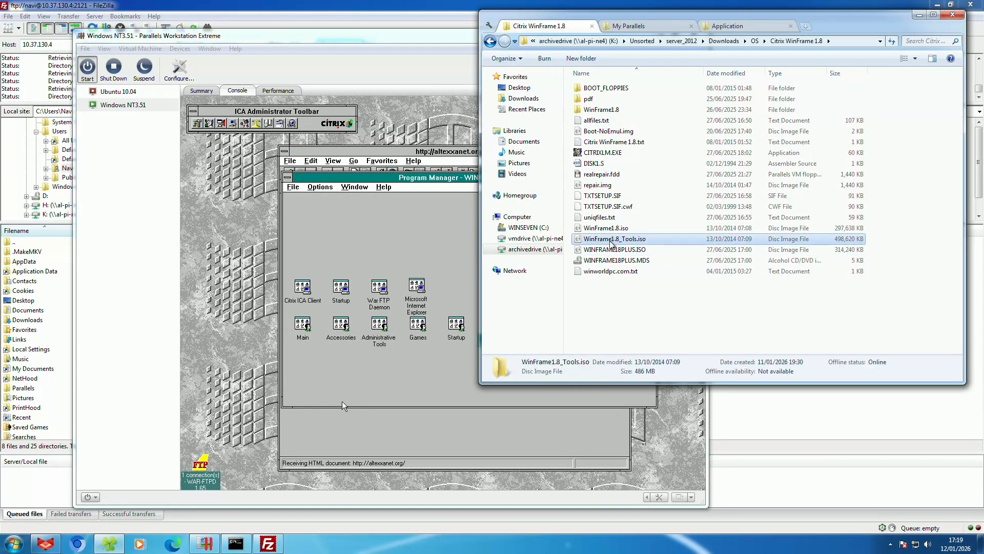
{"action": "right_click", "coordinate": [611, 243]}
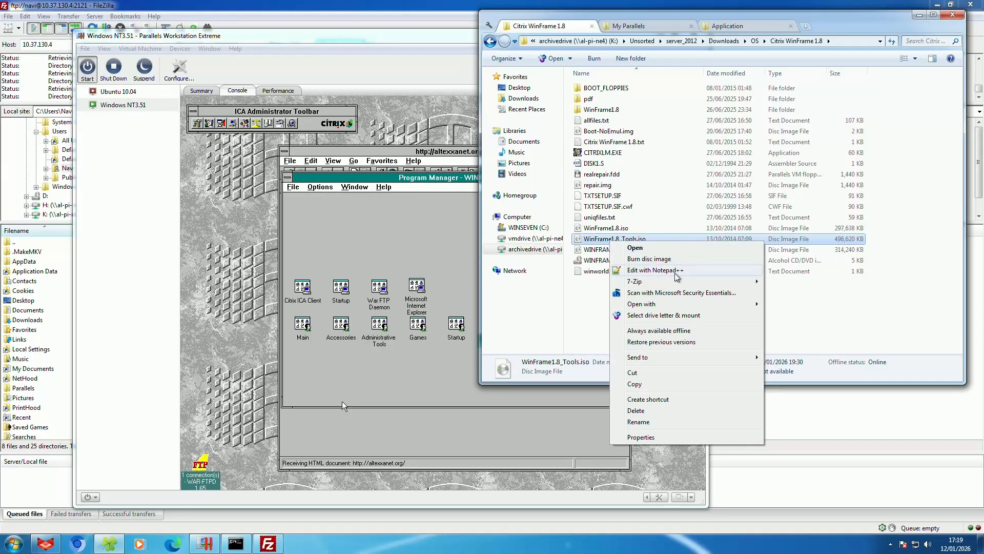
{"action": "left_click", "coordinate": [659, 317]}
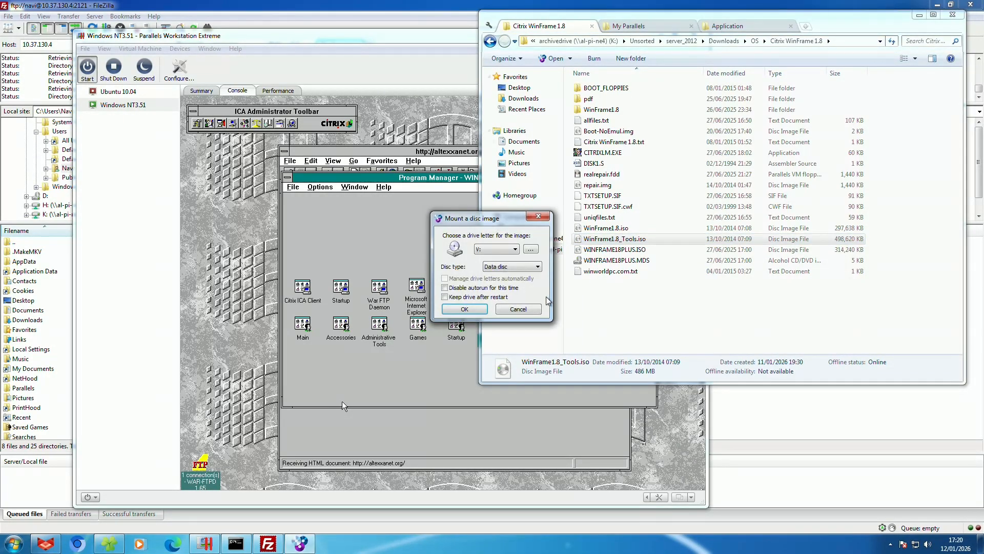
{"action": "left_click", "coordinate": [465, 309]}
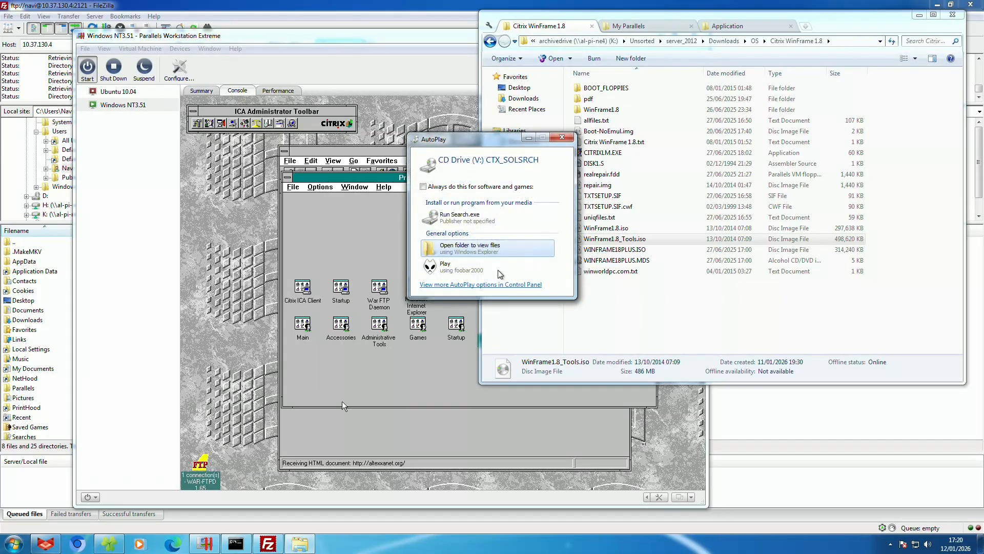
{"action": "left_click", "coordinate": [484, 248]}
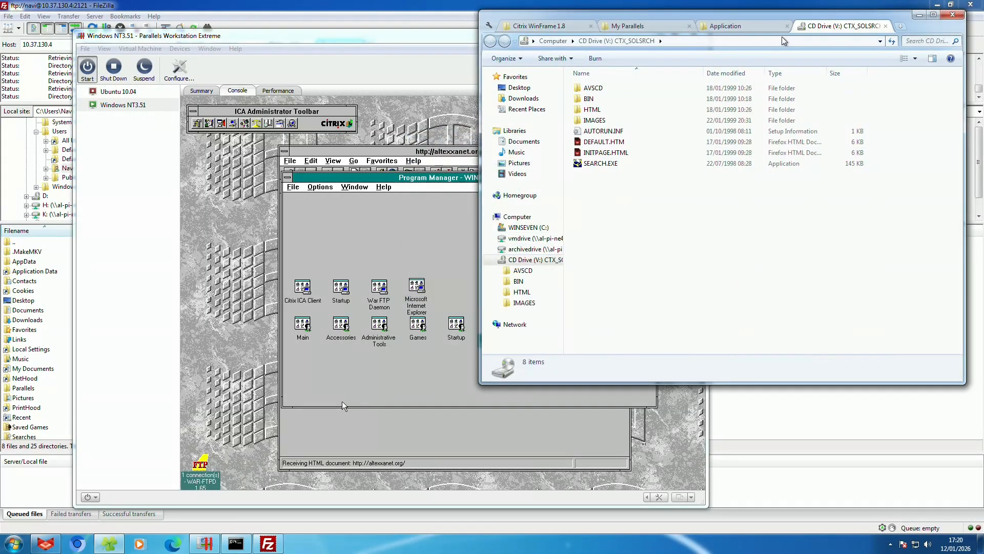
{"action": "double_click", "coordinate": [604, 143]}
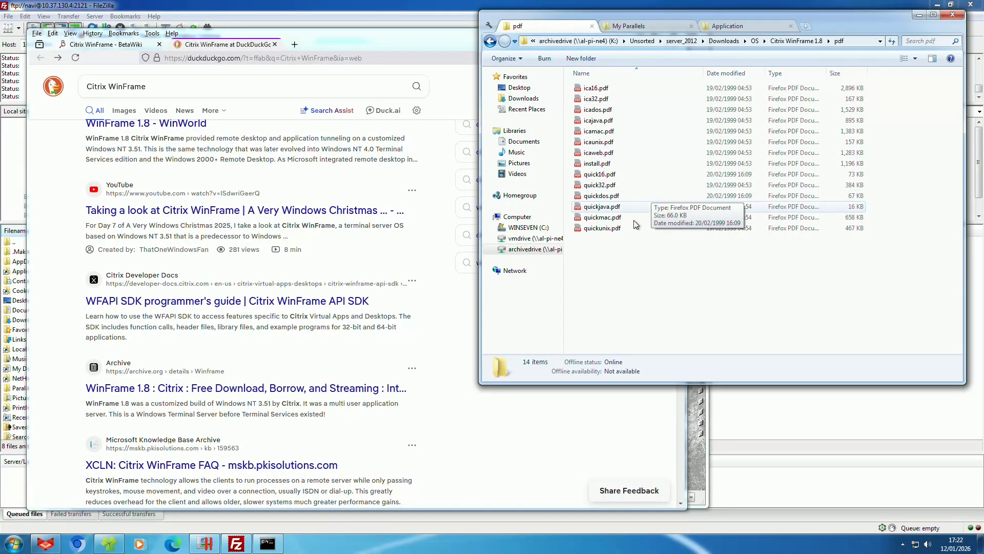
Step: Open icamac.pdf from the pdf folder, look over the Macintosh client guide's cover page, and close it
{"action": "mouse_move", "coordinate": [621, 239]}
{"action": "left_mouse_down"}
{"action": "mouse_move", "coordinate": [623, 103]}
{"action": "mouse_move", "coordinate": [638, 248]}
{"action": "left_mouse_up"}
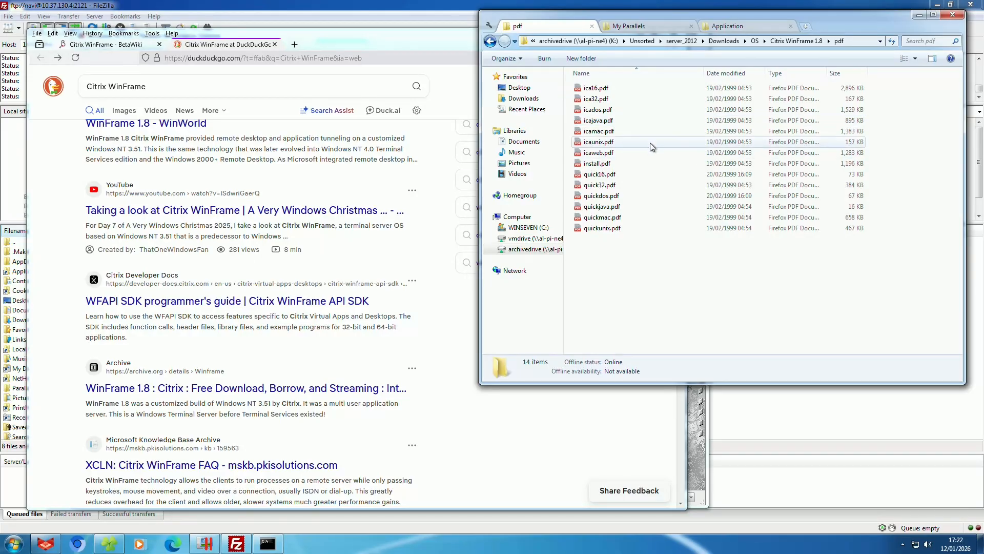
{"action": "double_click", "coordinate": [621, 126]}
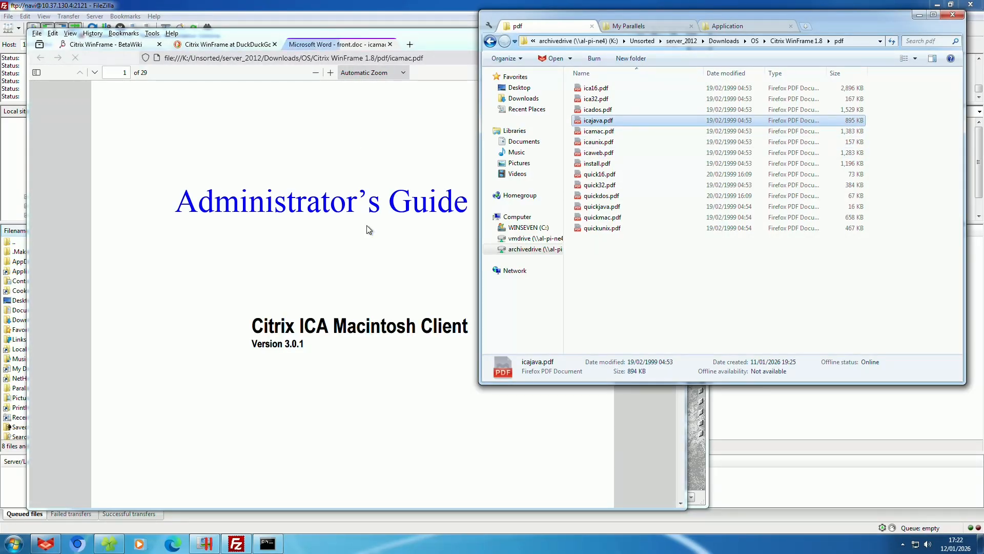
{"action": "left_click", "coordinate": [372, 238]}
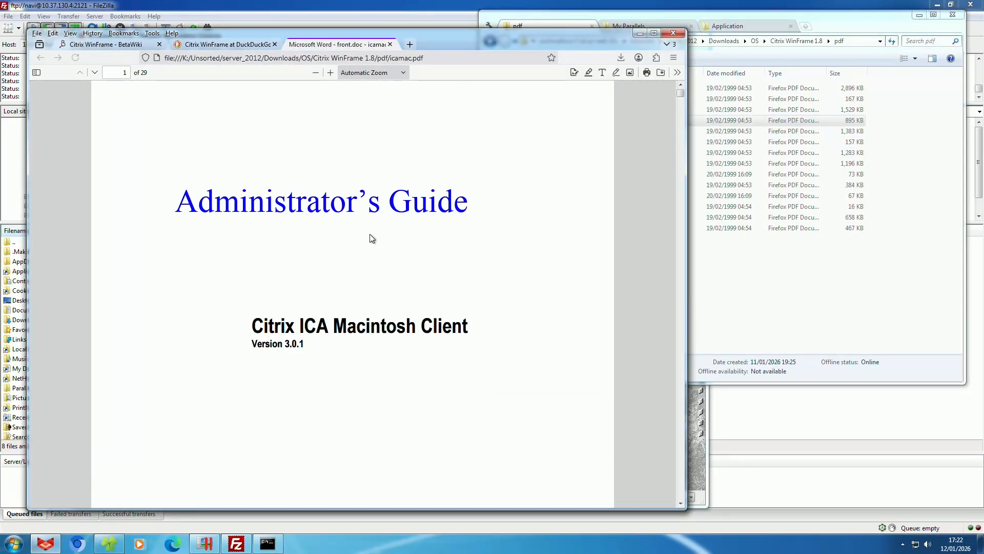
{"action": "scroll", "coordinate": [372, 239], "scroll_direction": "down", "scroll_amount": 4}
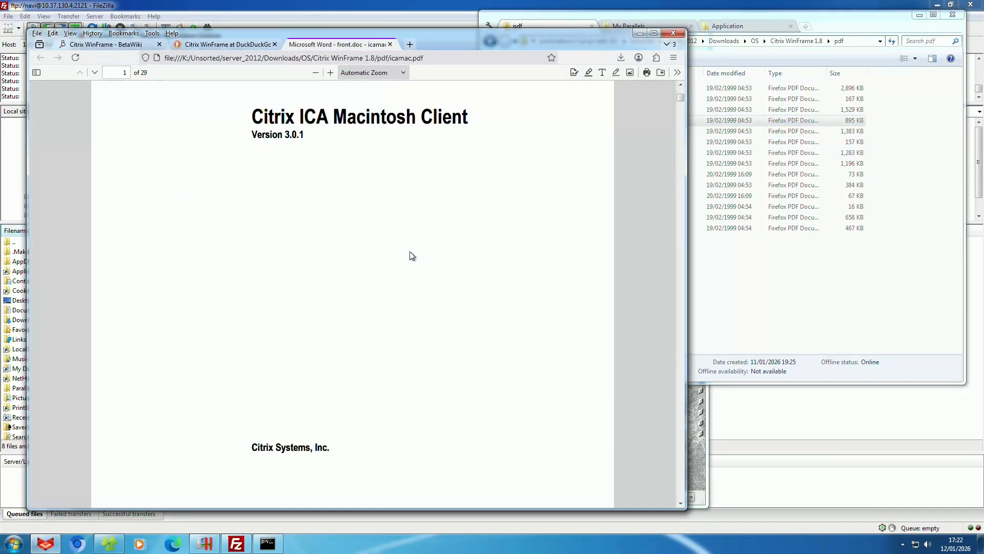
{"action": "left_click", "coordinate": [390, 44]}
{"action": "left_click", "coordinate": [792, 250]}
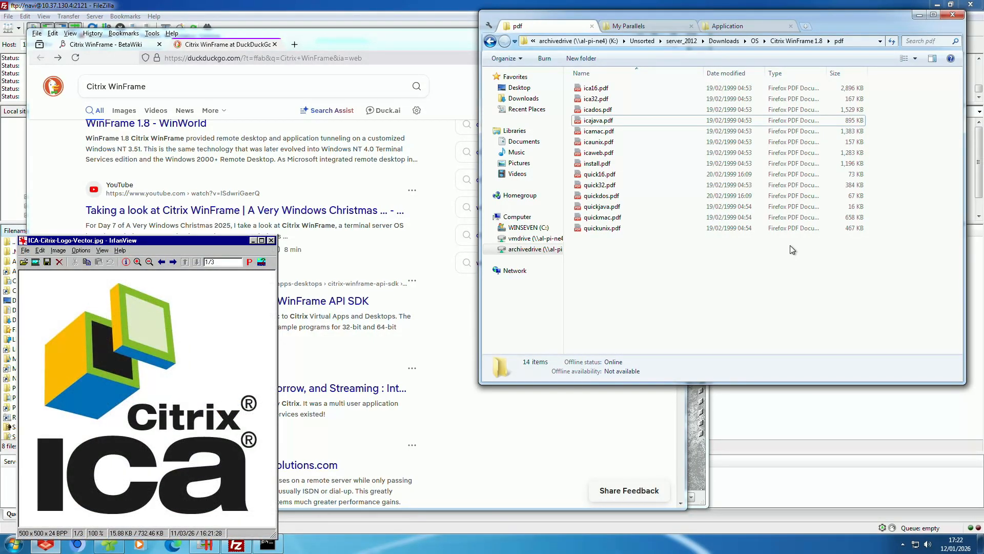
Step: View the icajava.pdf and icaunix.pdf administrator's guides one after the other, closing each
{"action": "left_click", "coordinate": [798, 123]}
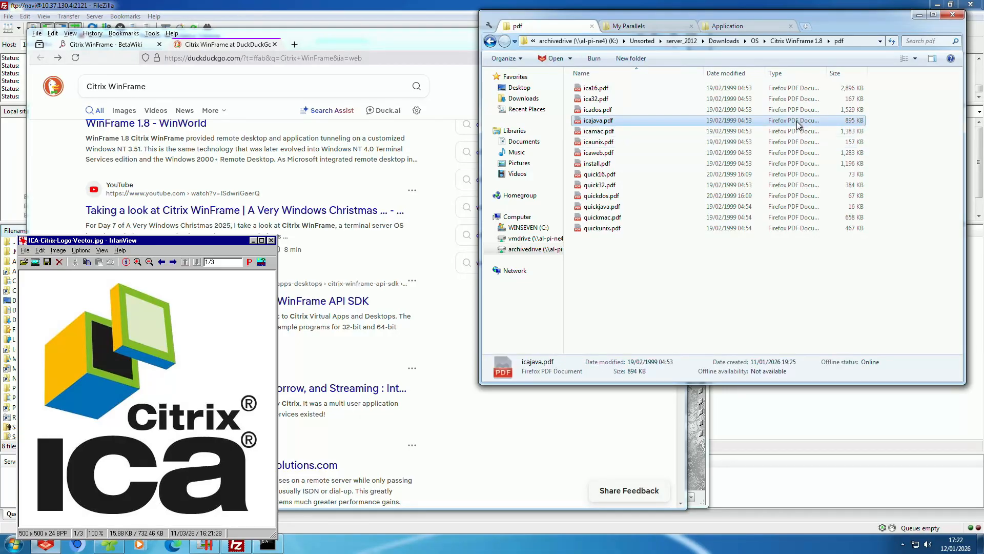
{"action": "double_click", "coordinate": [798, 122]}
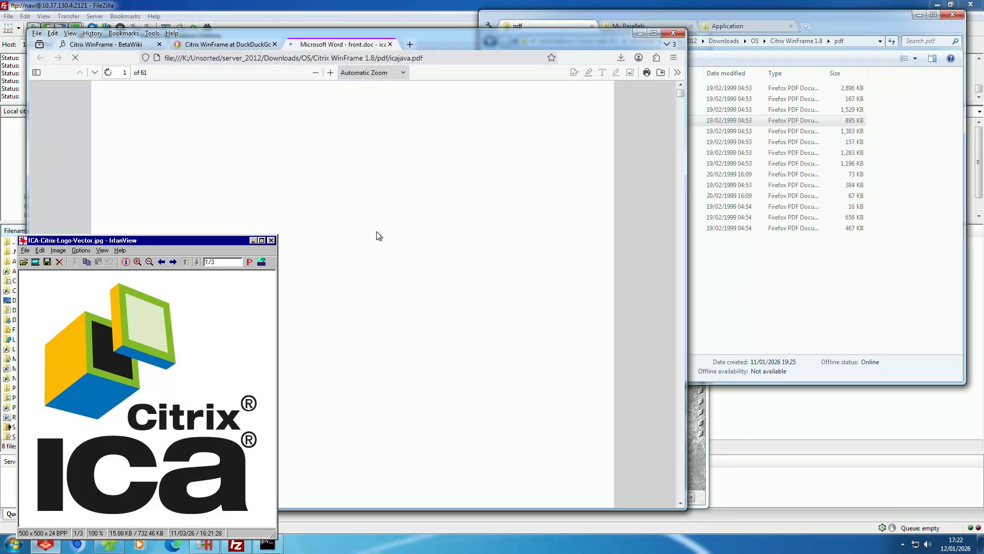
{"action": "left_click", "coordinate": [390, 44]}
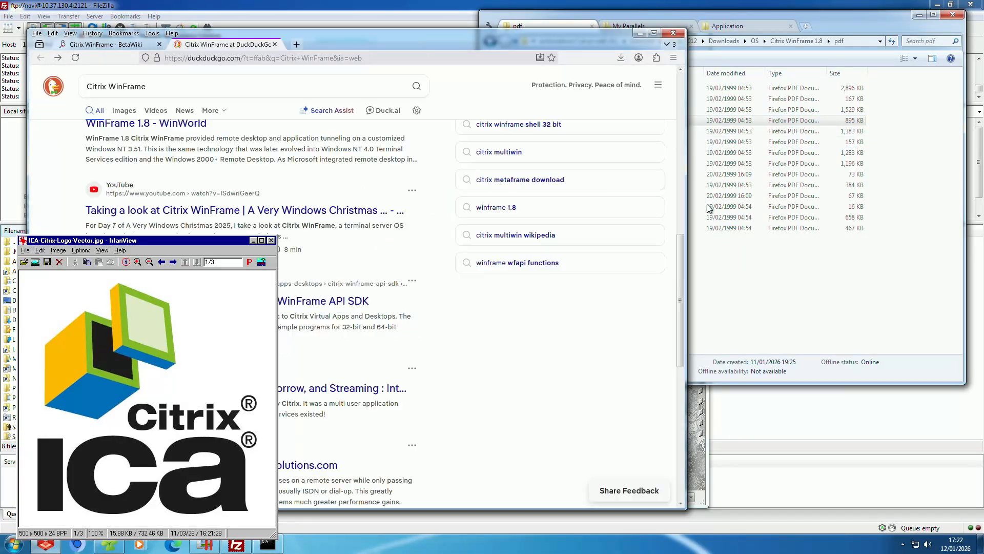
{"action": "left_click", "coordinate": [730, 250]}
{"action": "left_click", "coordinate": [614, 142]}
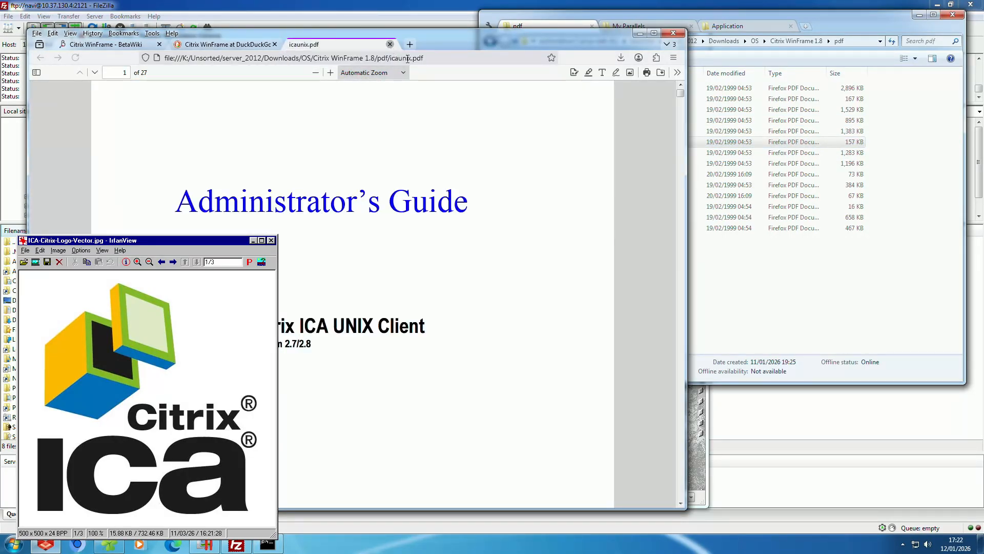
{"action": "left_click", "coordinate": [390, 44]}
{"action": "left_click", "coordinate": [734, 263]}
Step: View the ica32.pdf administrator's guide, close it, and open icaweb.pdf
{"action": "double_click", "coordinate": [615, 101]}
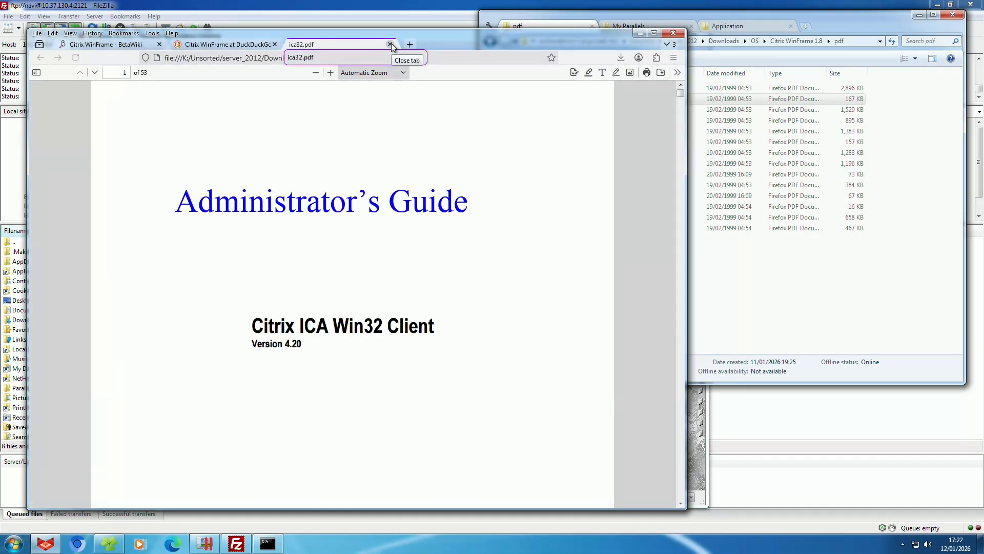
{"action": "left_click", "coordinate": [391, 44]}
{"action": "left_click", "coordinate": [718, 276]}
{"action": "double_click", "coordinate": [614, 153]}
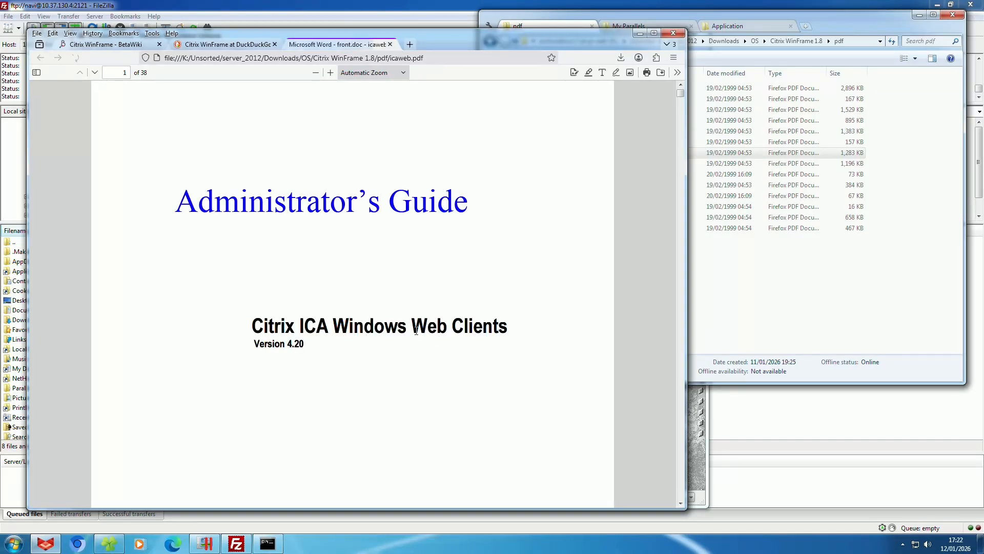
Step: Look through the opening pages and table of contents of the icaweb.pdf administrator's guide
{"action": "scroll", "coordinate": [477, 313], "scroll_direction": "down", "scroll_amount": 8}
{"action": "scroll", "coordinate": [477, 311], "scroll_direction": "down", "scroll_amount": 15}
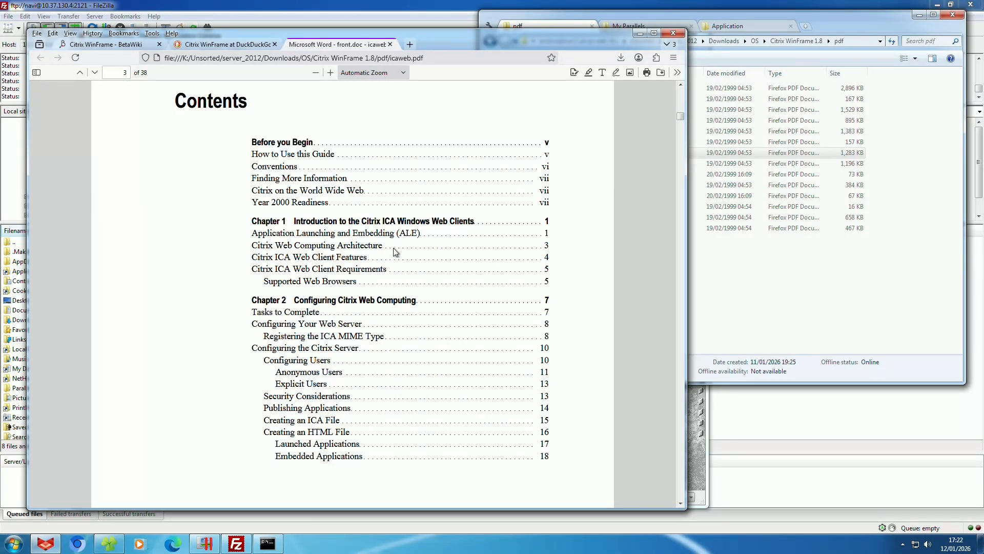
{"action": "scroll", "coordinate": [395, 252], "scroll_direction": "down", "scroll_amount": 5}
{"action": "scroll", "coordinate": [404, 152], "scroll_direction": "up", "scroll_amount": 4}
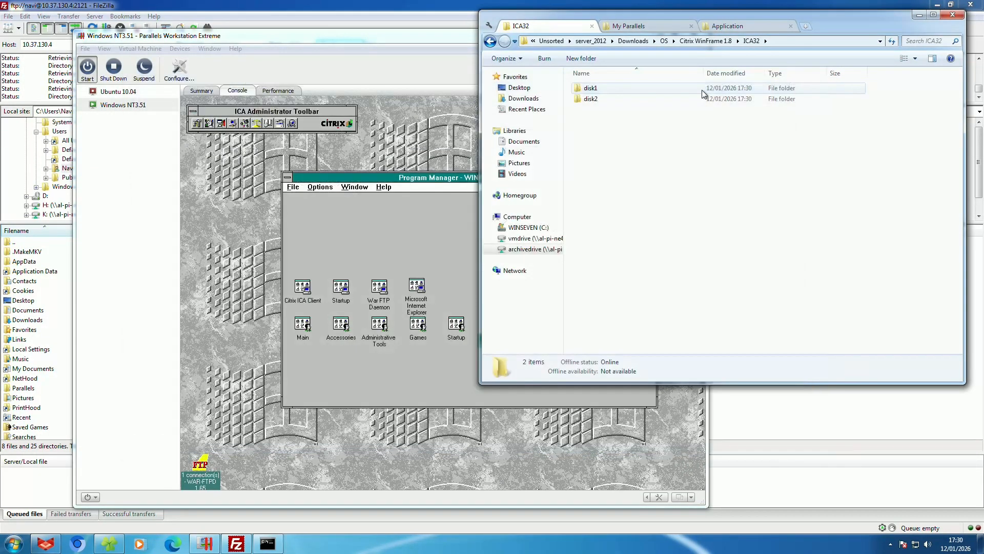
Step: Try to run setup.exe from the disk1 folder of ICA32 on the archive network drive
{"action": "left_click", "coordinate": [675, 90]}
{"action": "double_click", "coordinate": [675, 90]}
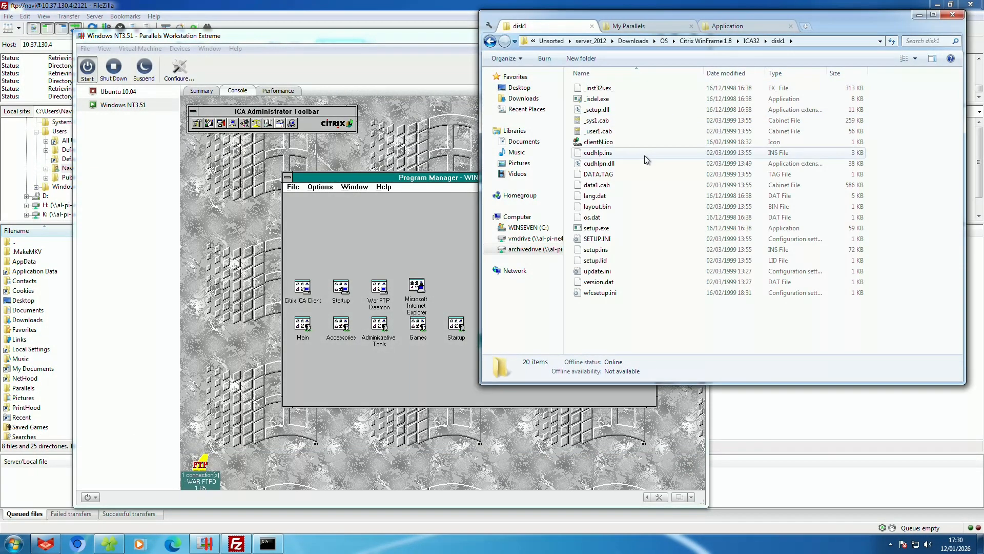
{"action": "double_click", "coordinate": [603, 231]}
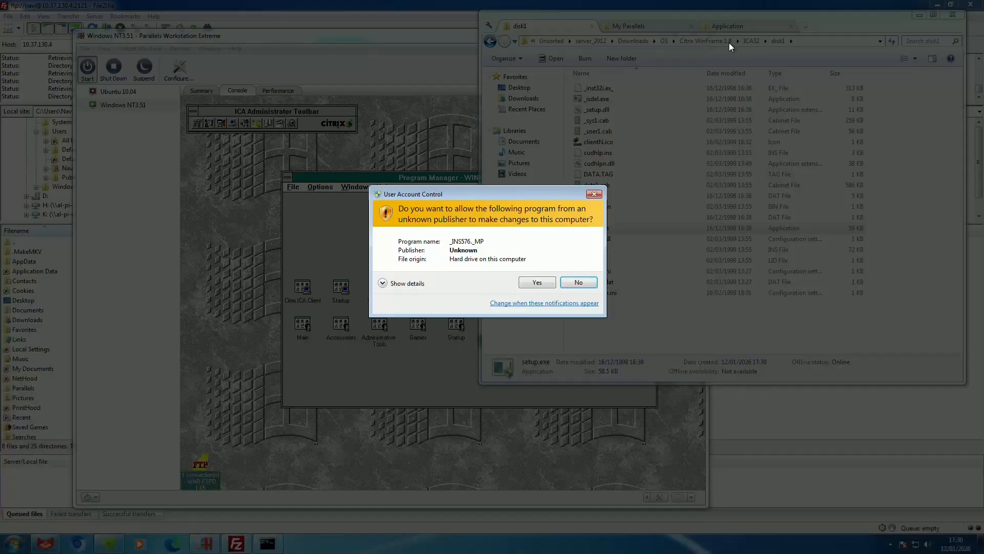
{"action": "key", "text": "super+Tab"}
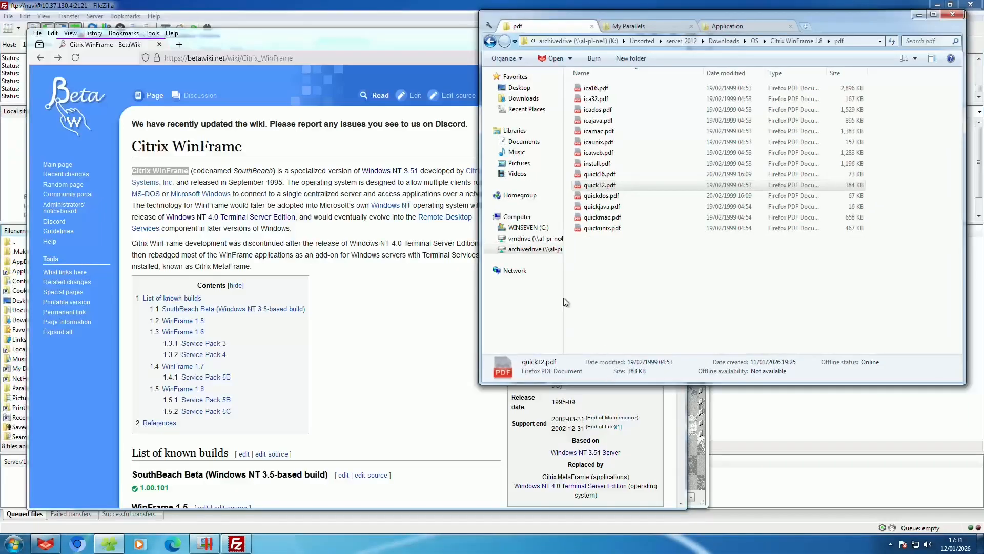
Step: Look through the host's list of installed programs for the Citrix ICA client, and close the list
{"action": "left_click", "coordinate": [14, 543]}
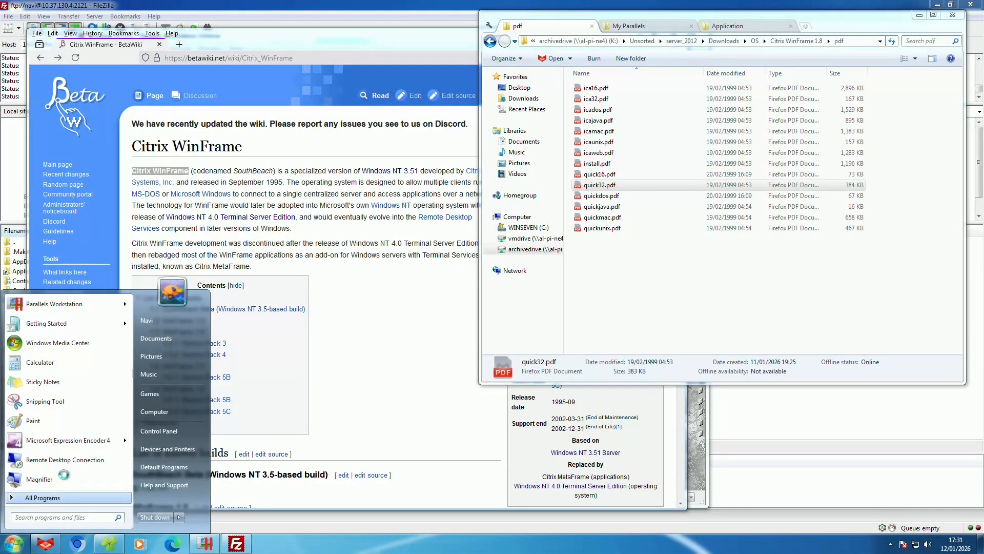
{"action": "left_click", "coordinate": [31, 498]}
{"action": "scroll", "coordinate": [85, 425], "scroll_direction": "down", "scroll_amount": 8}
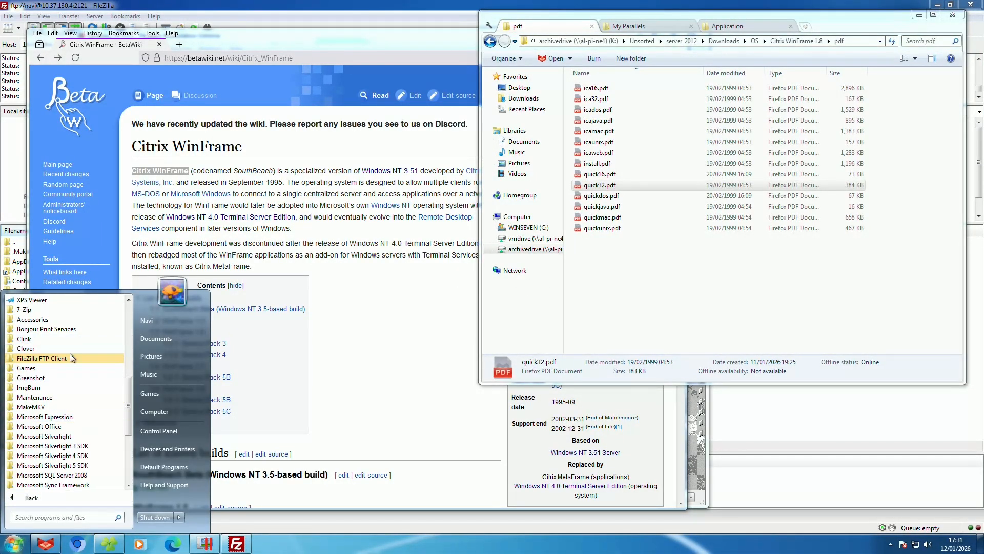
{"action": "scroll", "coordinate": [64, 449], "scroll_direction": "down", "scroll_amount": 5}
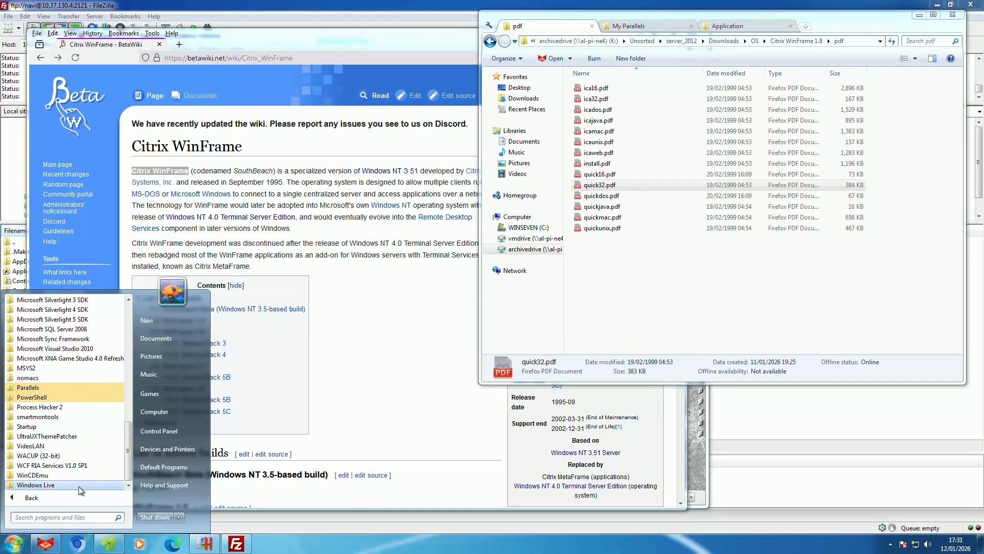
{"action": "left_click", "coordinate": [722, 218]}
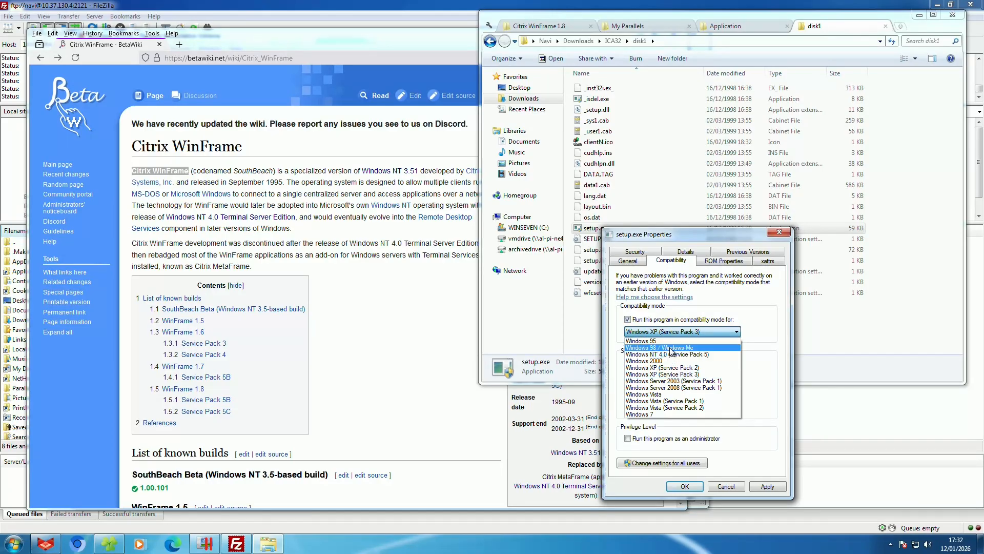
Step: Set the downloaded disk1 setup.exe to run in Windows 98 / Windows Me compatibility mode and as an administrator
{"action": "left_click", "coordinate": [671, 347]}
{"action": "left_click", "coordinate": [678, 439]}
{"action": "left_click", "coordinate": [685, 486]}
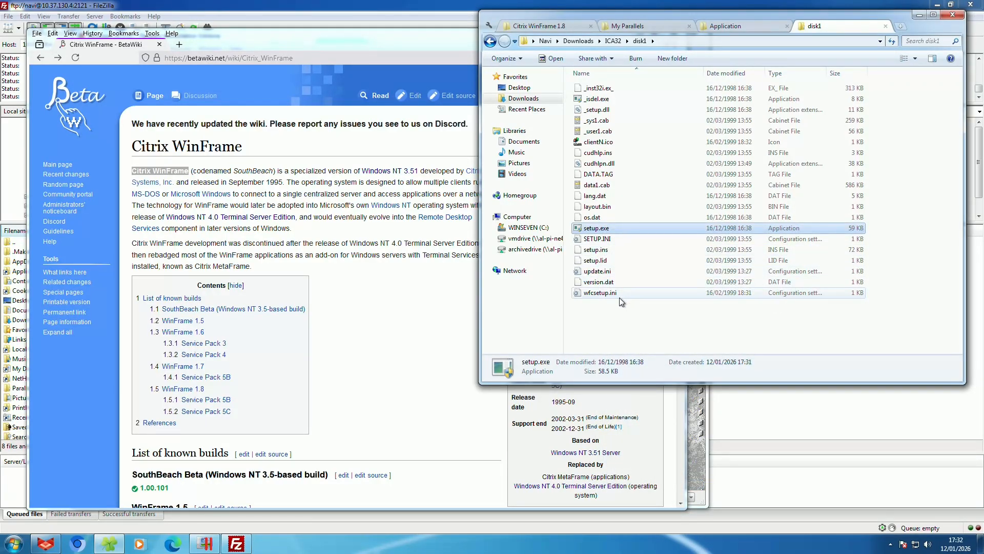
Step: Run setup.exe with permission to make changes and install the ICA Client, accepting the license, default destination folder and proposed client name
{"action": "key", "text": "Return"}
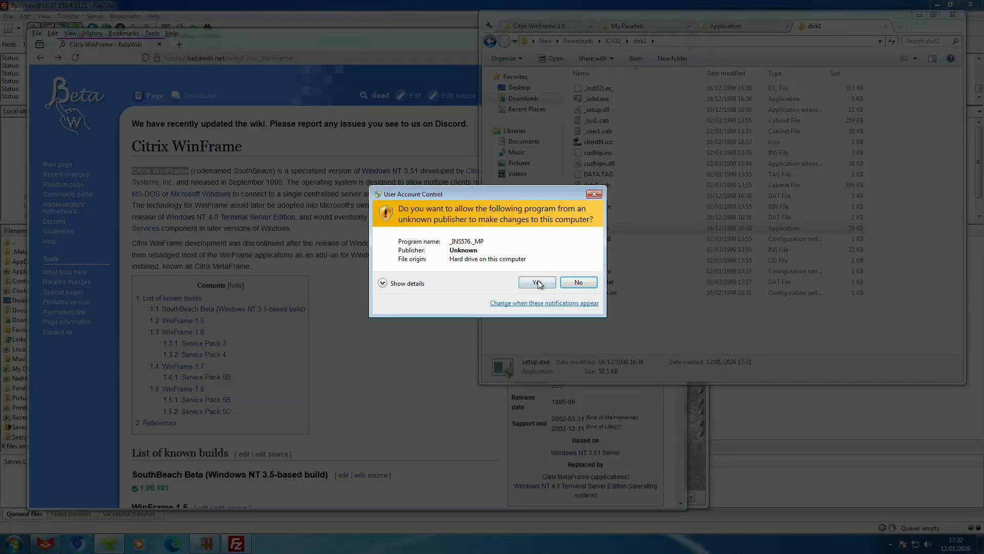
{"action": "left_click", "coordinate": [539, 281]}
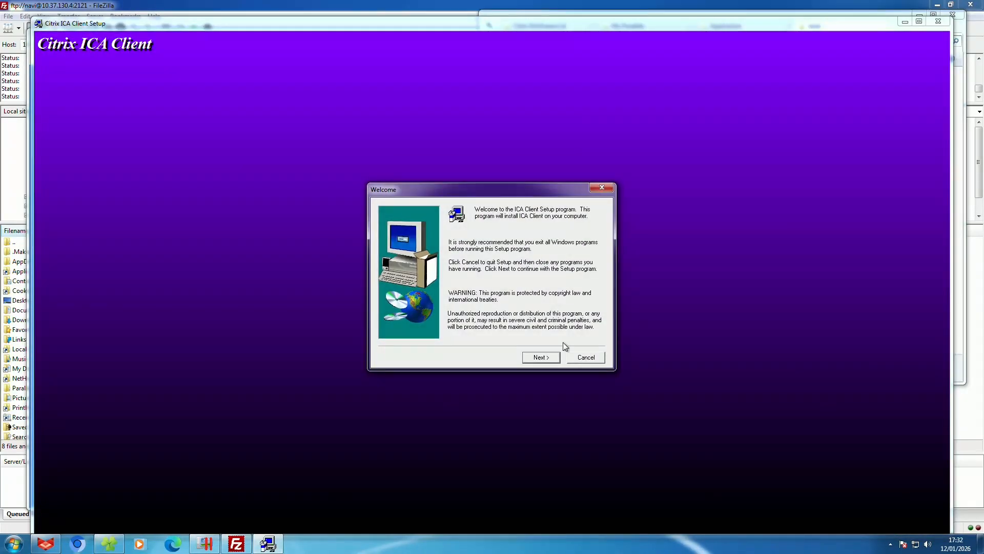
{"action": "left_click", "coordinate": [552, 355]}
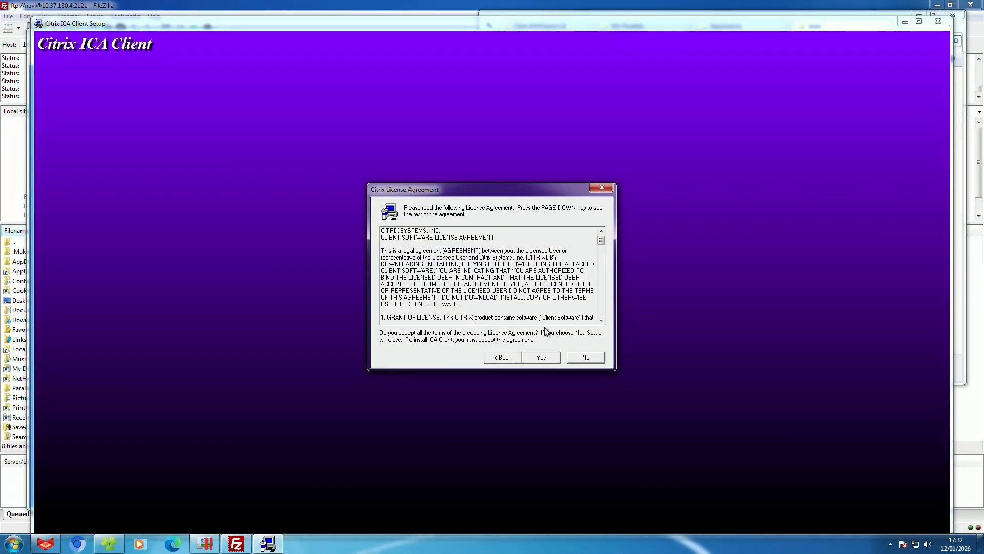
{"action": "left_click", "coordinate": [543, 358]}
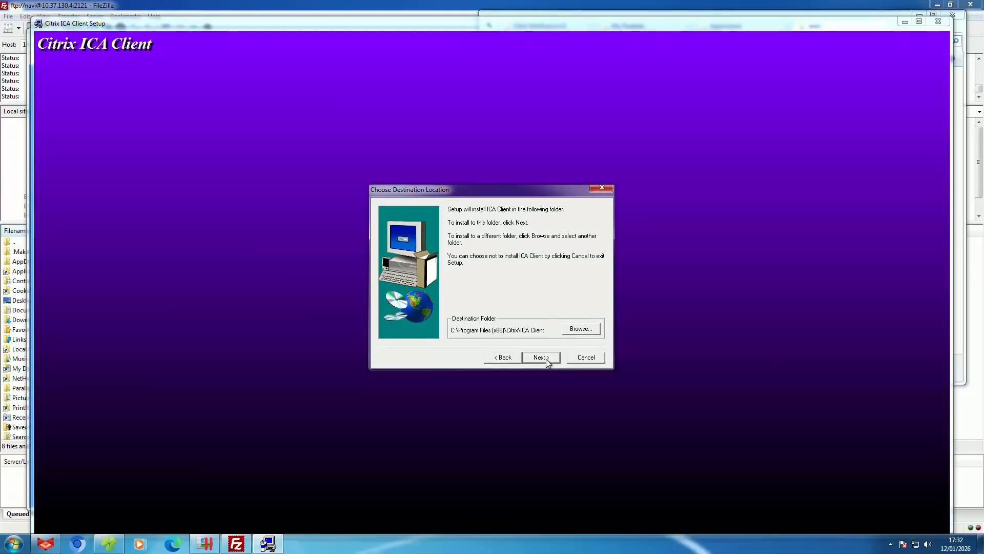
{"action": "left_click", "coordinate": [544, 358]}
{"action": "left_click", "coordinate": [545, 357]}
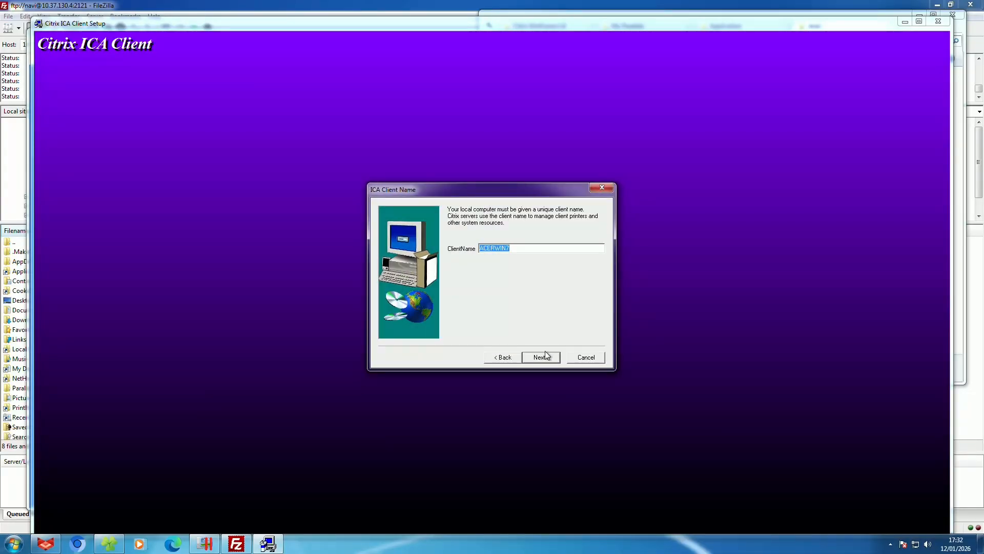
{"action": "left_click", "coordinate": [545, 356]}
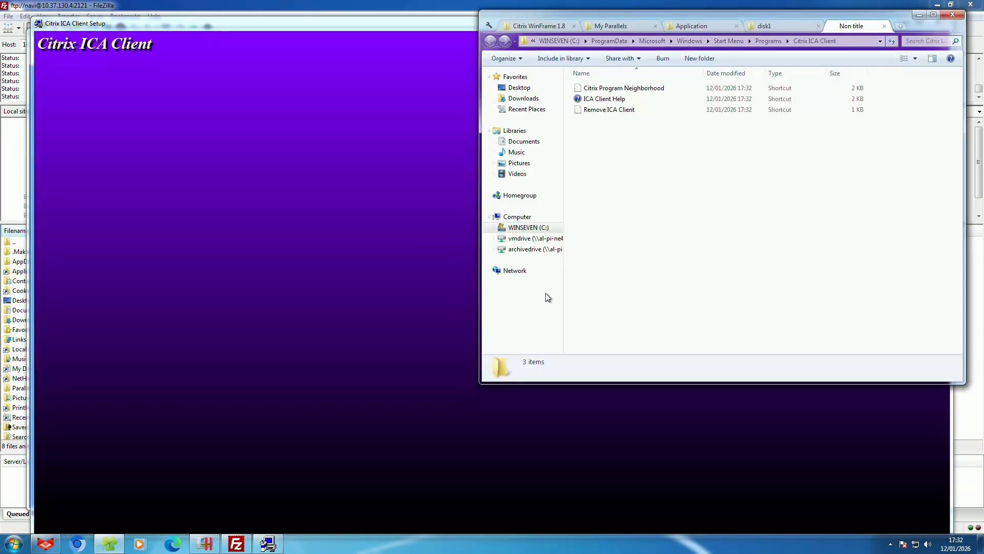
{"action": "left_click", "coordinate": [456, 298]}
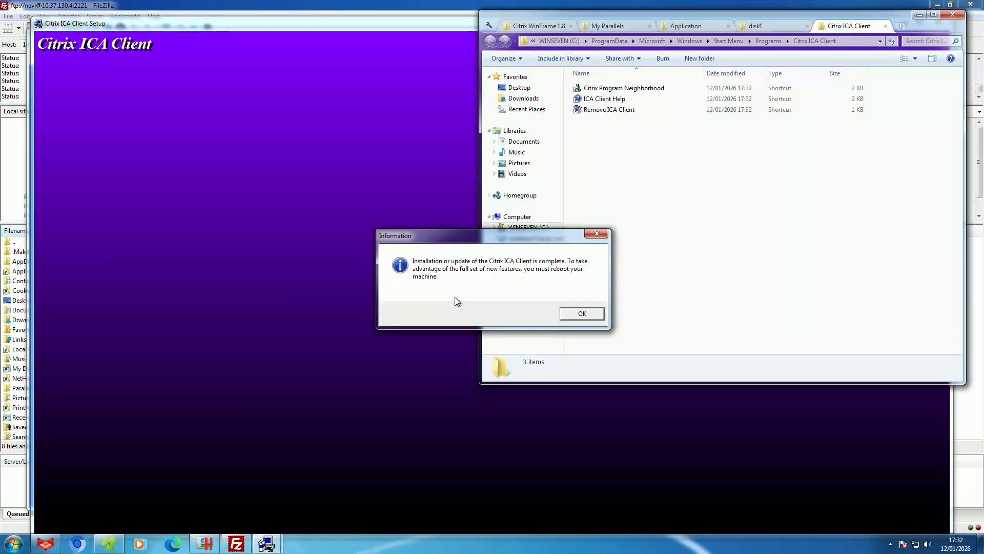
{"action": "left_click", "coordinate": [588, 312]}
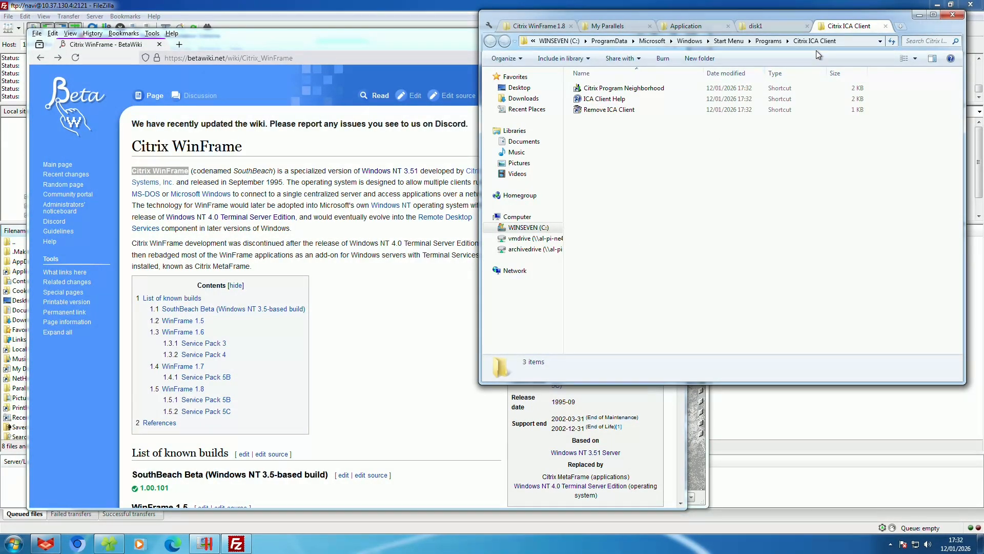
Step: View the files in the disk2 folder of the downloaded ICA32 directory and close that Explorer tab
{"action": "left_click", "coordinate": [799, 28]}
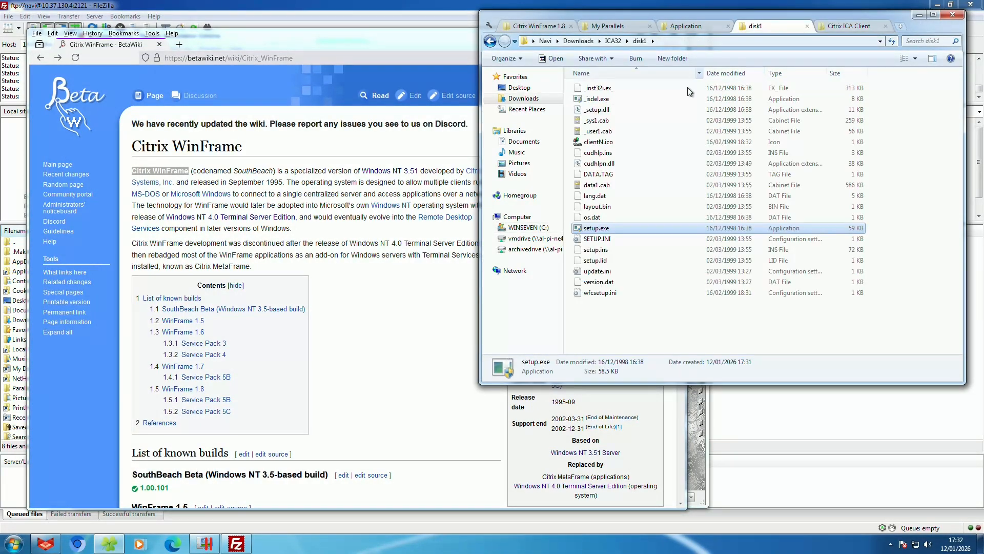
{"action": "left_click", "coordinate": [613, 41]}
{"action": "double_click", "coordinate": [607, 99]}
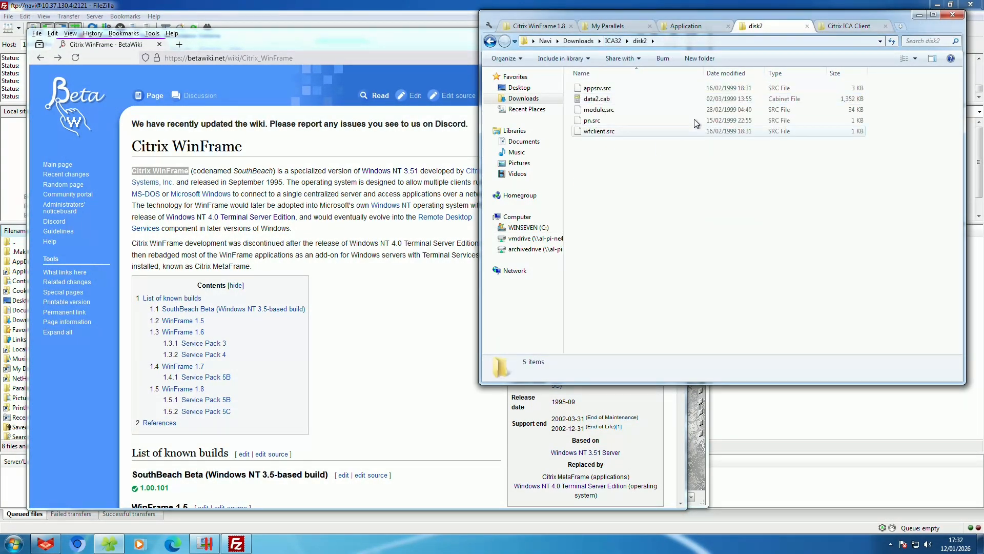
{"action": "left_click", "coordinate": [808, 26]}
Step: Look over the Citrix WinFrame 1.8 folder and its BOOT_FLOPPIES subfolder
{"action": "left_click", "coordinate": [705, 29]}
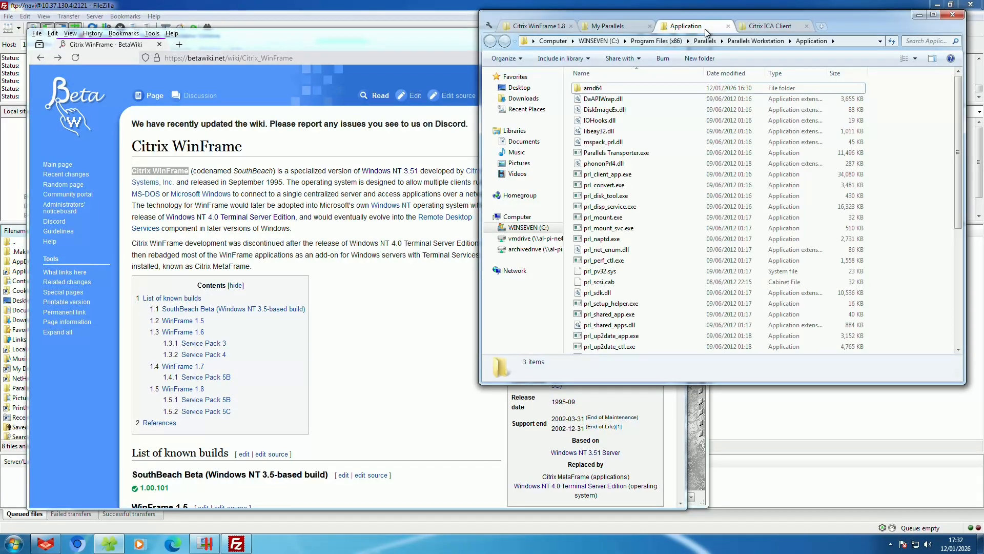
{"action": "left_click", "coordinate": [629, 25]}
{"action": "left_click", "coordinate": [553, 26]}
{"action": "left_click_drag", "start_coordinate": [655, 343], "coordinate": [626, 94]}
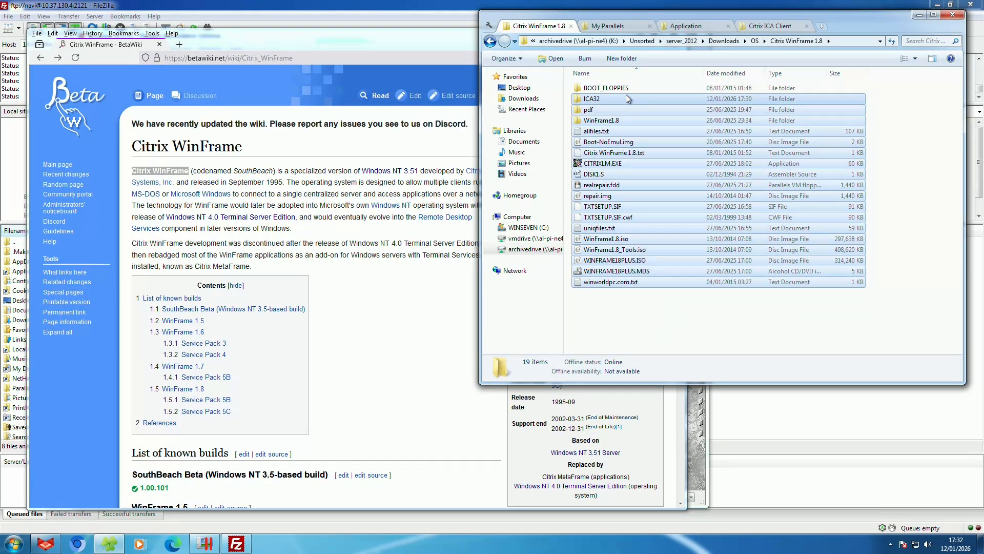
{"action": "double_click", "coordinate": [626, 90]}
{"action": "left_click", "coordinate": [719, 41]}
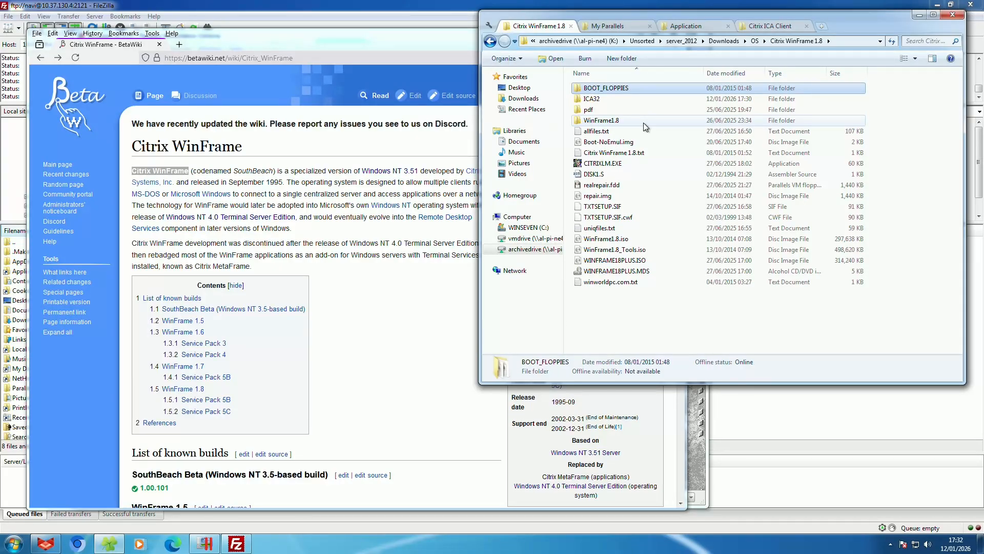
Step: Launch Citrix Program Neighborhood from the Citrix ICA Client folder despite the compatibility warning, and glance at its Tools commands
{"action": "left_click", "coordinate": [784, 27]}
{"action": "double_click", "coordinate": [620, 88]}
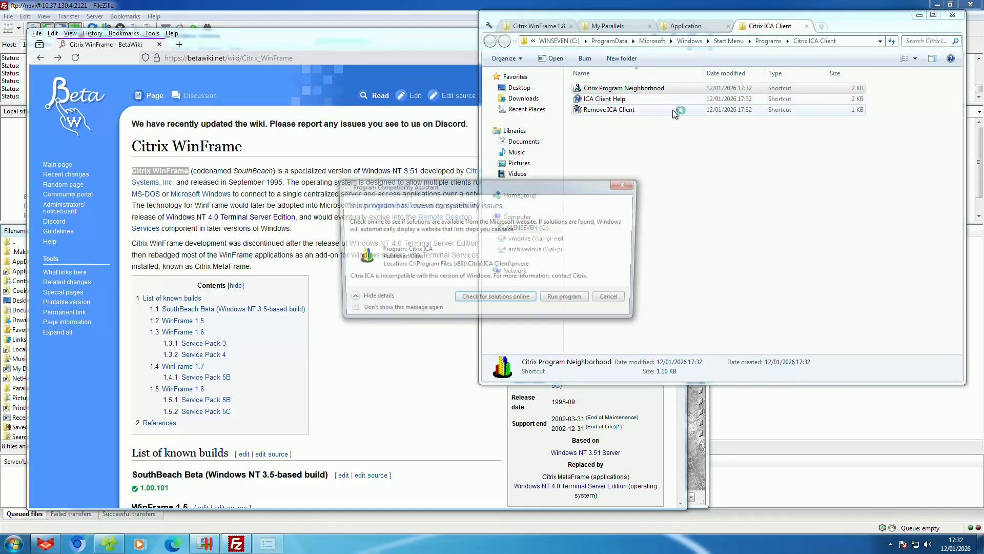
{"action": "left_click", "coordinate": [564, 296]}
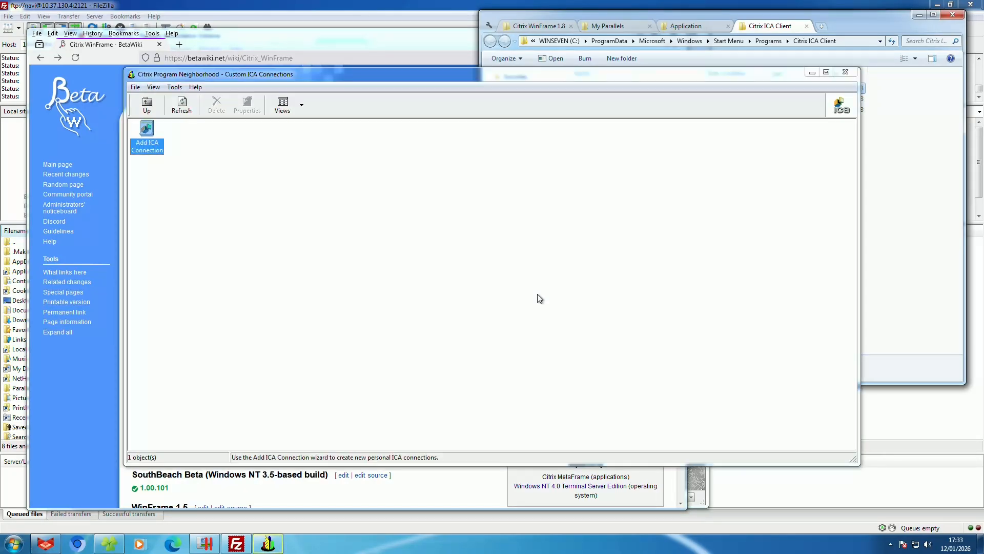
{"action": "left_click", "coordinate": [174, 87]}
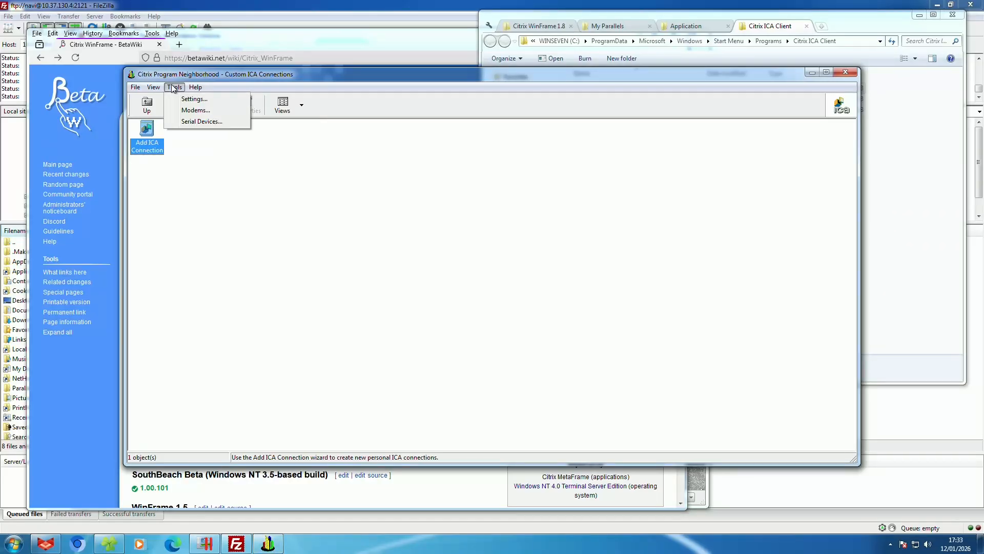
{"action": "left_click", "coordinate": [141, 88]}
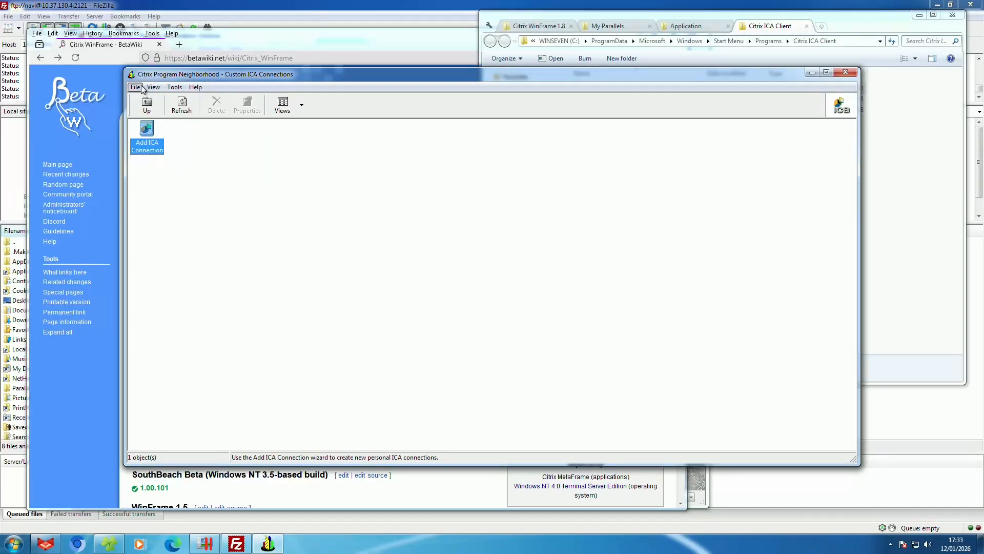
Step: Start adding a new ICA connection of the Local Area Network type
{"action": "double_click", "coordinate": [144, 137]}
{"action": "left_click", "coordinate": [290, 148]}
{"action": "left_click", "coordinate": [290, 148]}
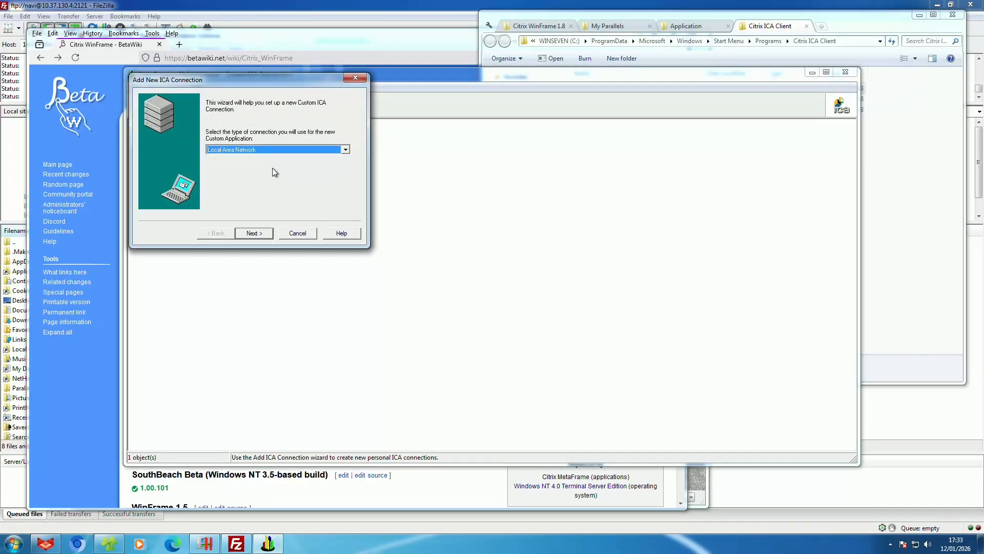
{"action": "left_click", "coordinate": [254, 234]}
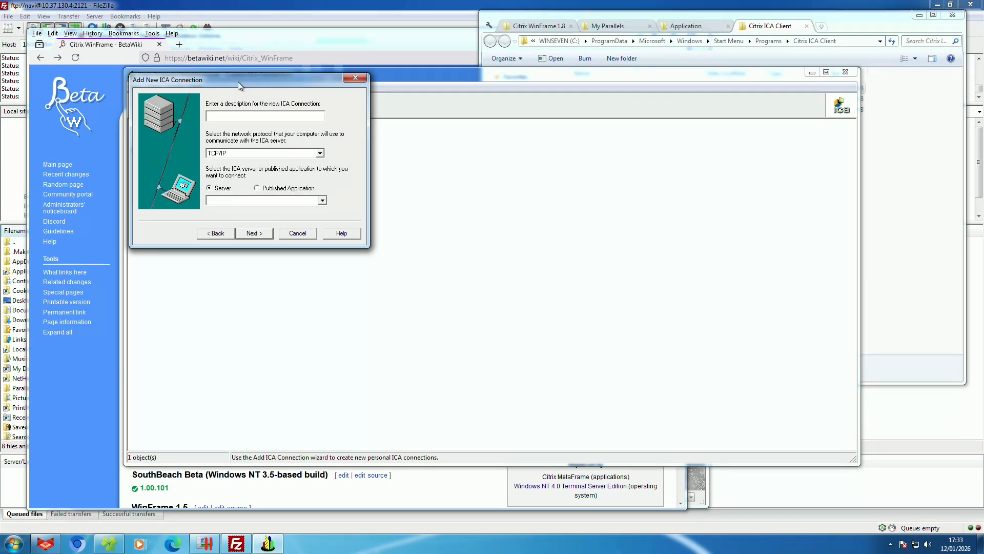
Step: Describe the new connection as WinFrame, using TCP/IP to the server 10.37.130.4, and continue to its logon details
{"action": "left_click_drag", "start_coordinate": [238, 82], "coordinate": [447, 160]}
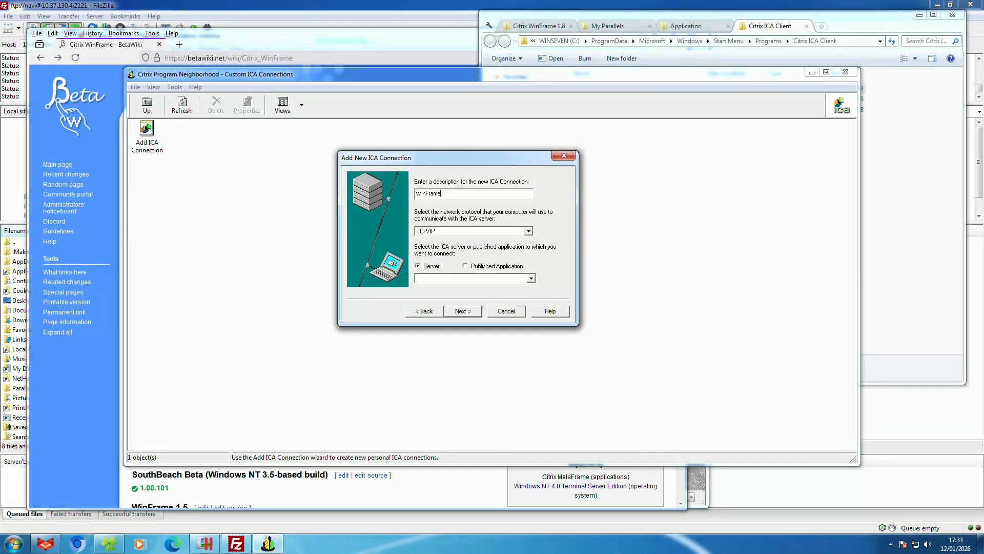
{"action": "key", "text": "Tab"}
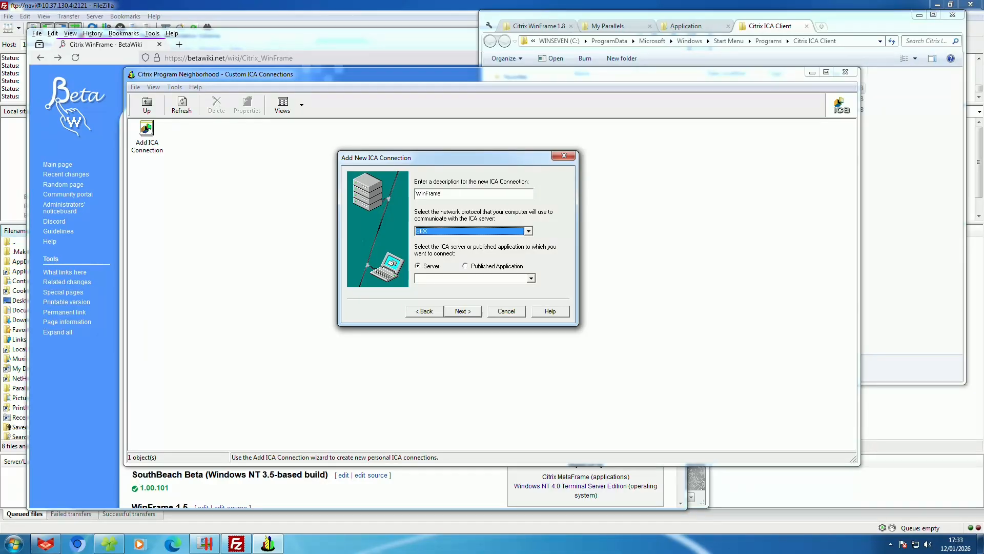
{"action": "left_click", "coordinate": [528, 231]}
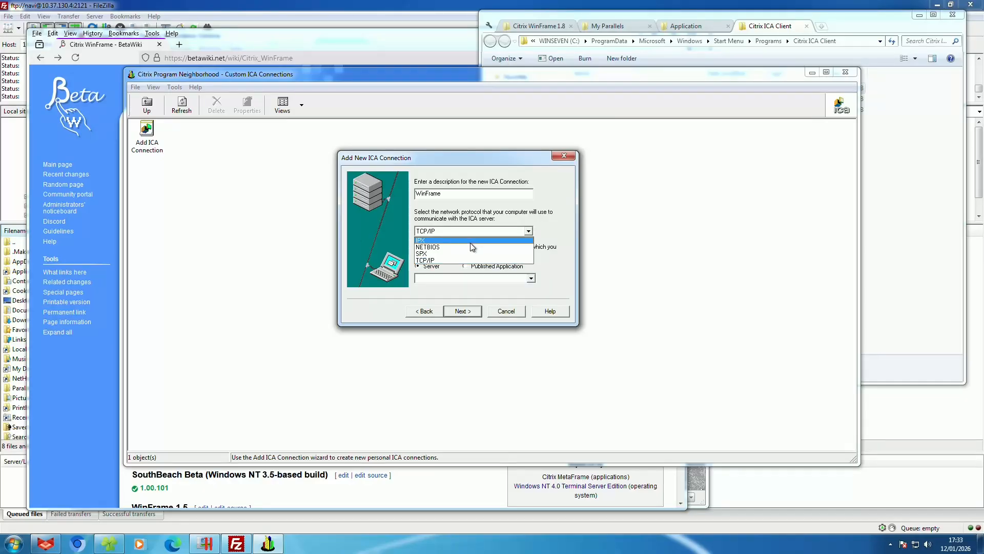
{"action": "left_click", "coordinate": [466, 260]}
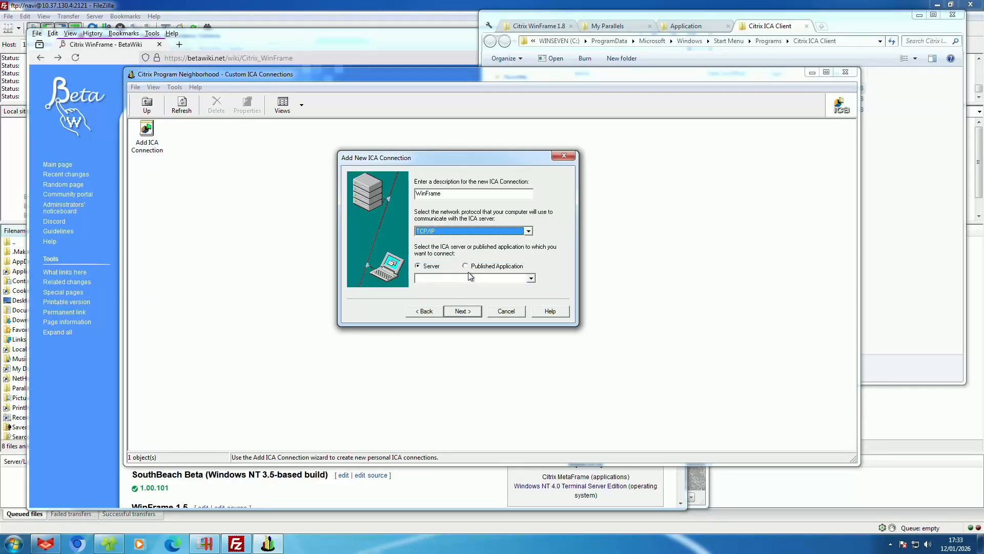
{"action": "left_click", "coordinate": [480, 278]}
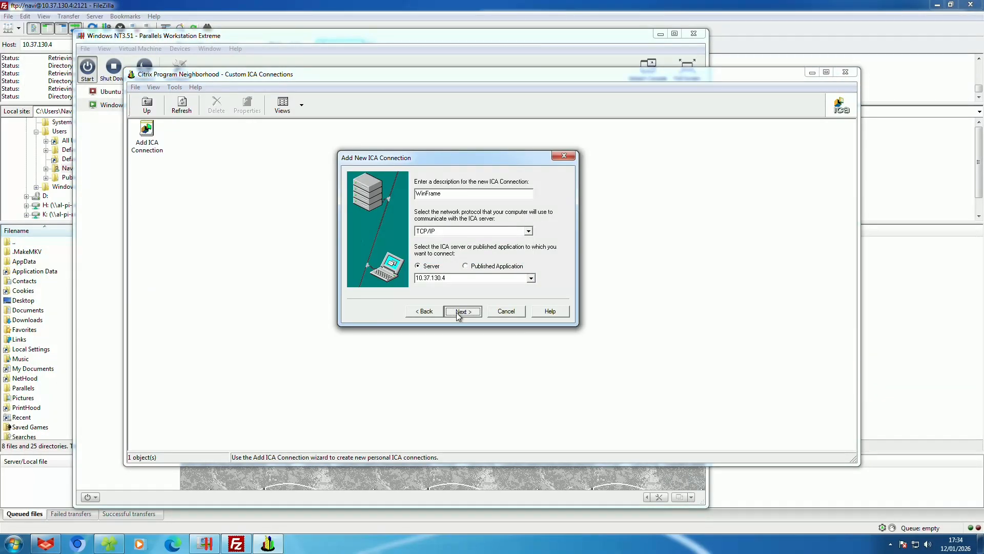
{"action": "left_click", "coordinate": [461, 311]}
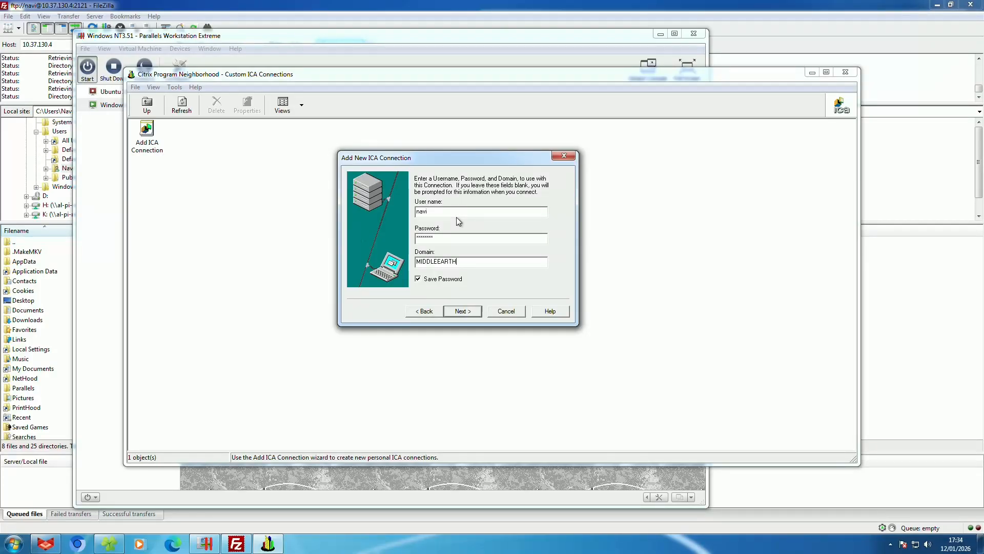
Step: Accept the logon details and override the connection's display defaults with 256 Colors and a 1024 x 768 window size
{"action": "left_click", "coordinate": [461, 317]}
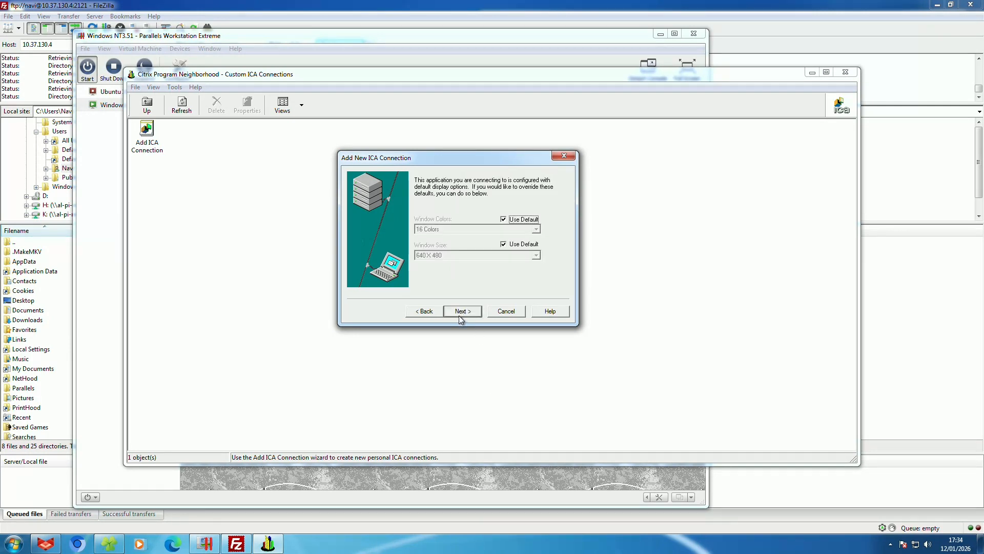
{"action": "left_click", "coordinate": [533, 222]}
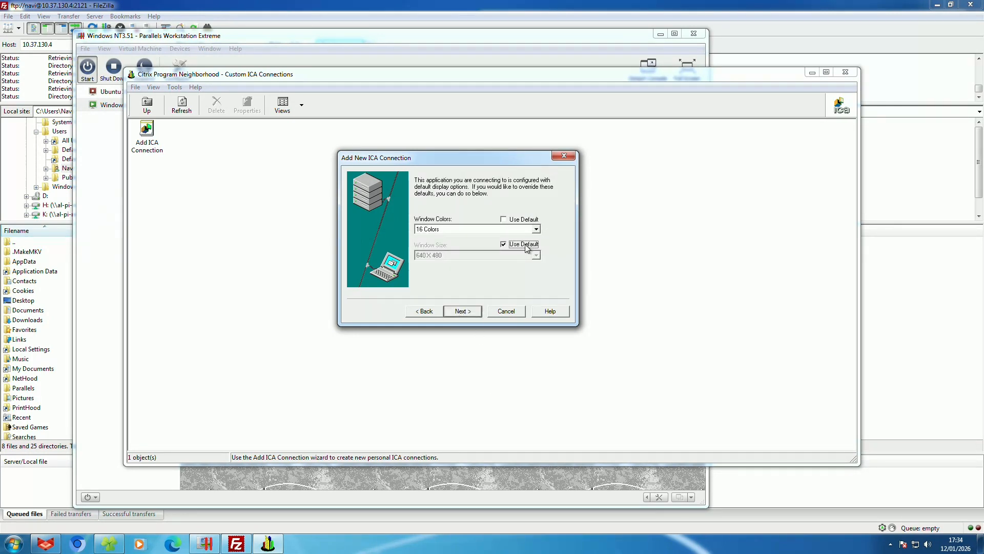
{"action": "left_click", "coordinate": [527, 248]}
{"action": "left_click", "coordinate": [520, 230]}
{"action": "left_click", "coordinate": [512, 242]}
{"action": "left_click", "coordinate": [514, 255]}
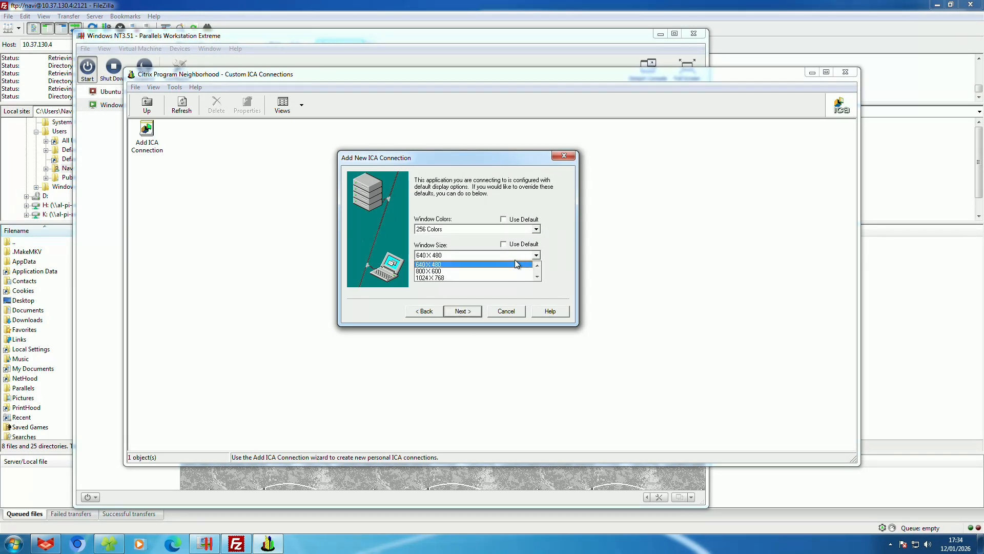
{"action": "left_click", "coordinate": [436, 277]}
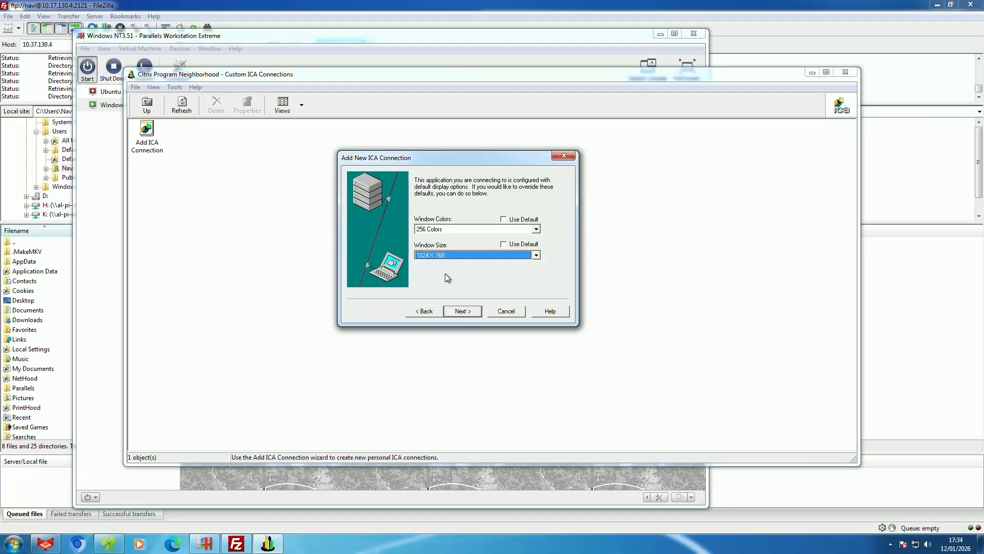
{"action": "left_click", "coordinate": [460, 309]}
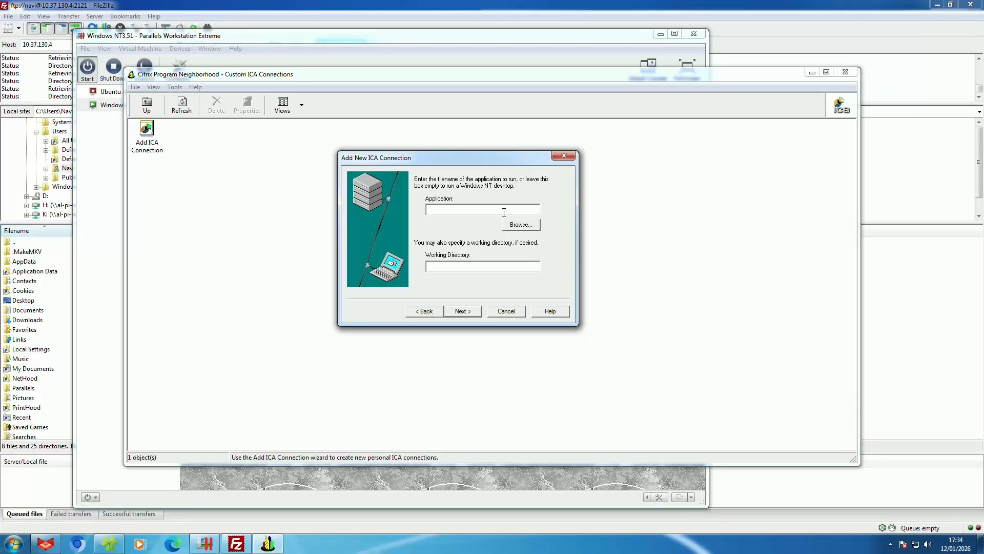
Step: Leave the application and working directory blank, finish the connection wizard, and launch the WinFrame connection
{"action": "left_click", "coordinate": [460, 314]}
{"action": "left_click", "coordinate": [460, 312]}
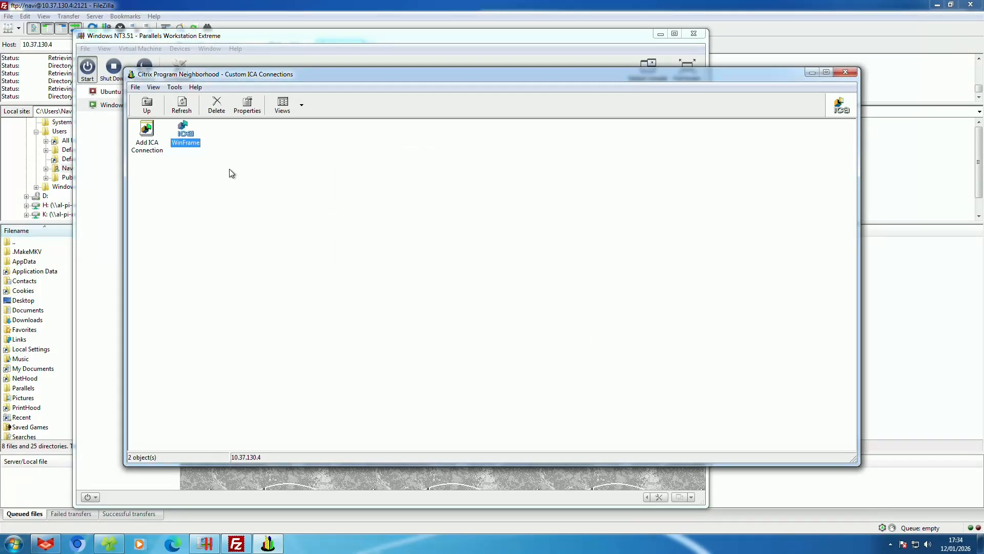
{"action": "double_click", "coordinate": [182, 136]}
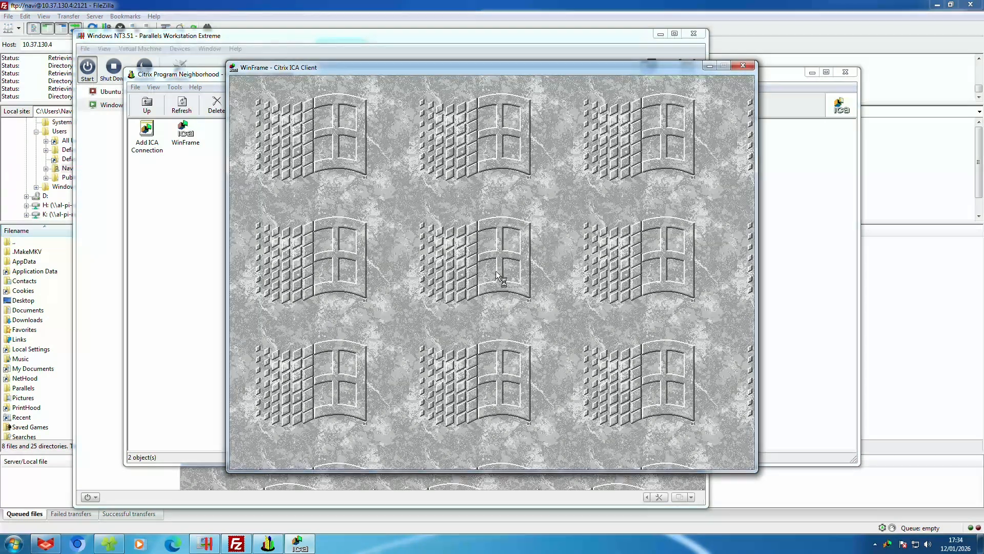
Step: Switch to the Windows NT3.51 console in Parallels and minimize the WAR-FTPD window
{"action": "left_click", "coordinate": [374, 498]}
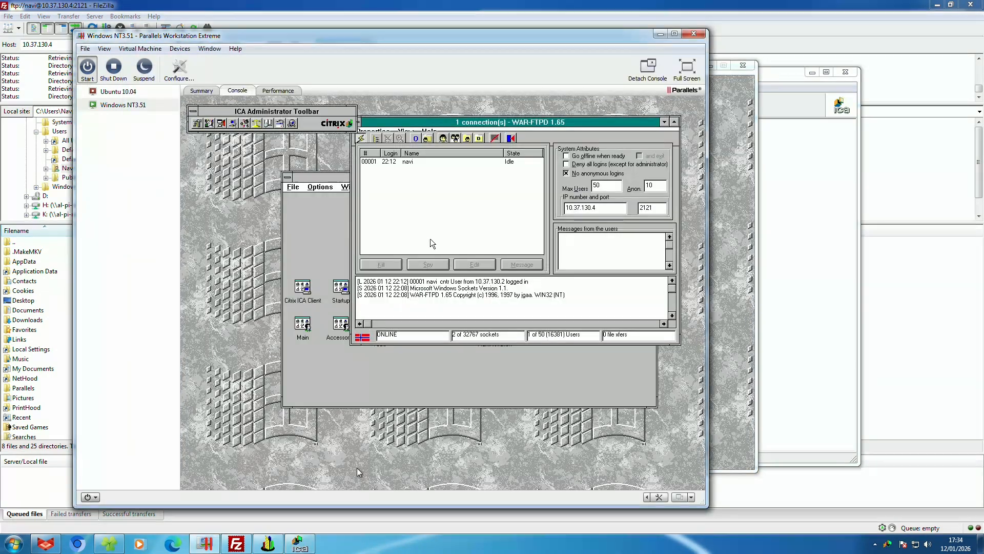
{"action": "left_click", "coordinate": [505, 192]}
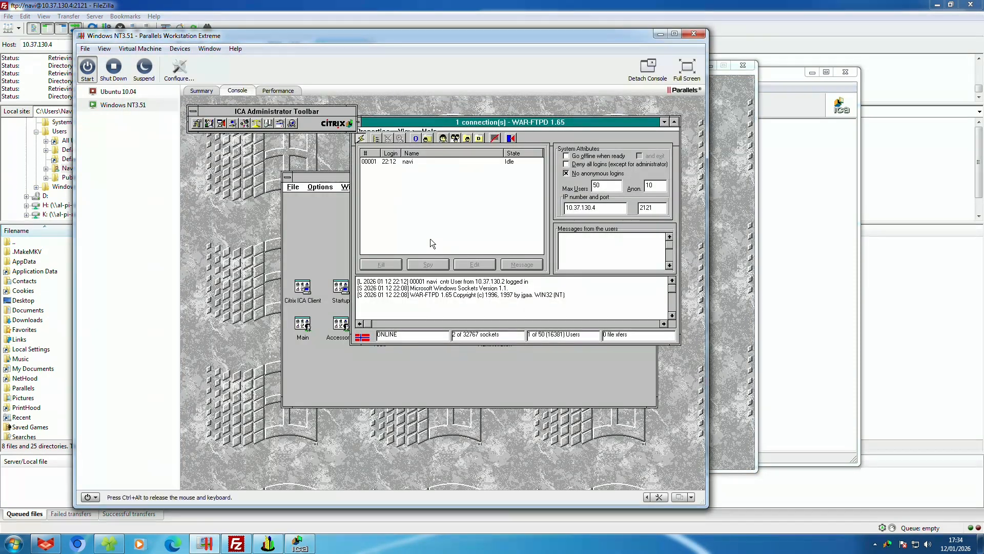
{"action": "left_click_drag", "start_coordinate": [373, 127], "coordinate": [378, 130]}
{"action": "left_click", "coordinate": [364, 128]}
{"action": "left_click", "coordinate": [380, 162]}
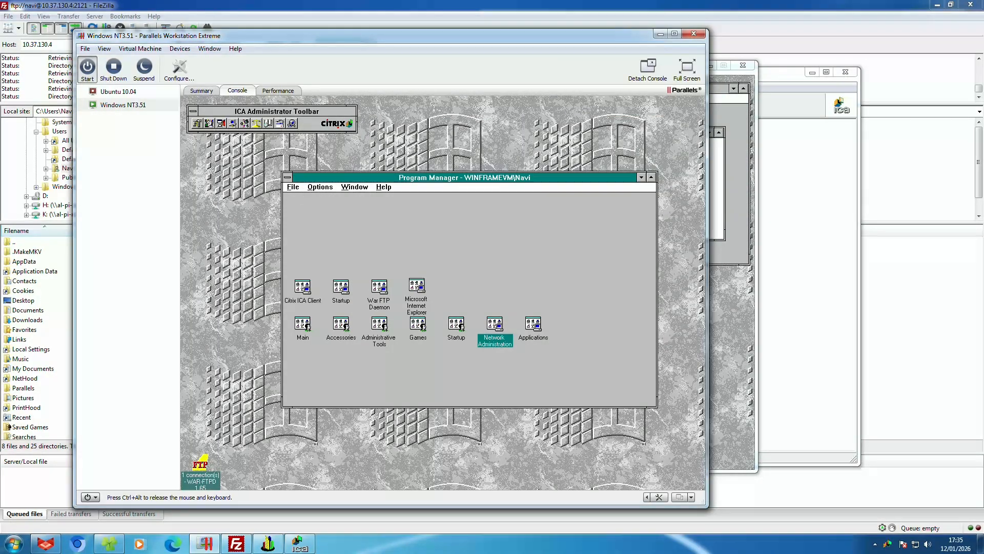
Step: Log off the console session from Program Manager in the virtual machine
{"action": "left_click", "coordinate": [288, 176]}
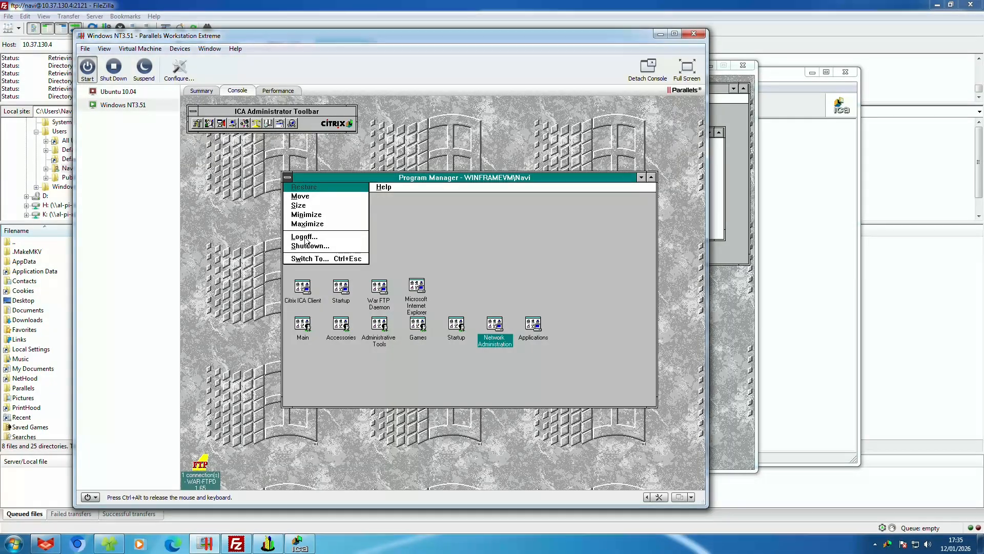
{"action": "left_click", "coordinate": [308, 246]}
{"action": "left_click", "coordinate": [407, 259]}
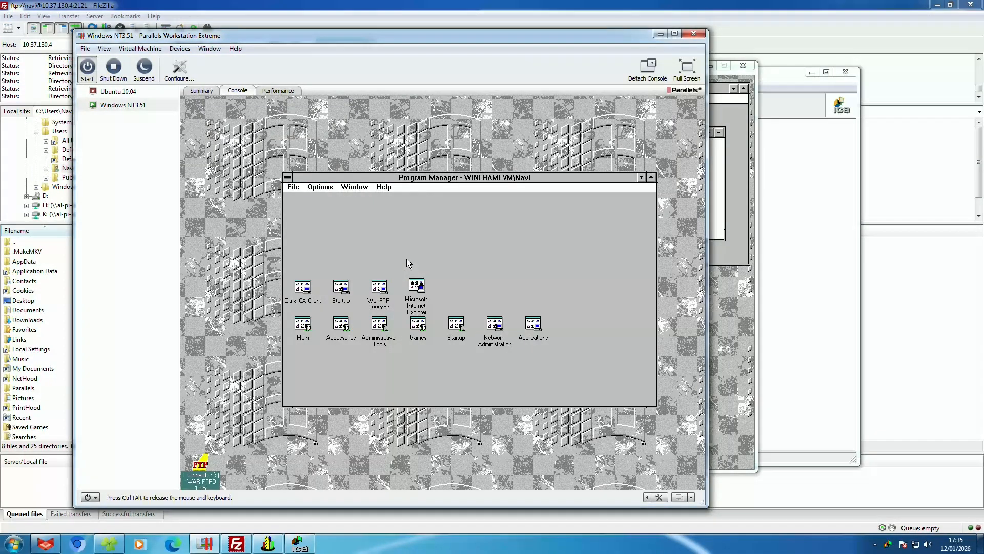
{"action": "left_click", "coordinate": [282, 208]}
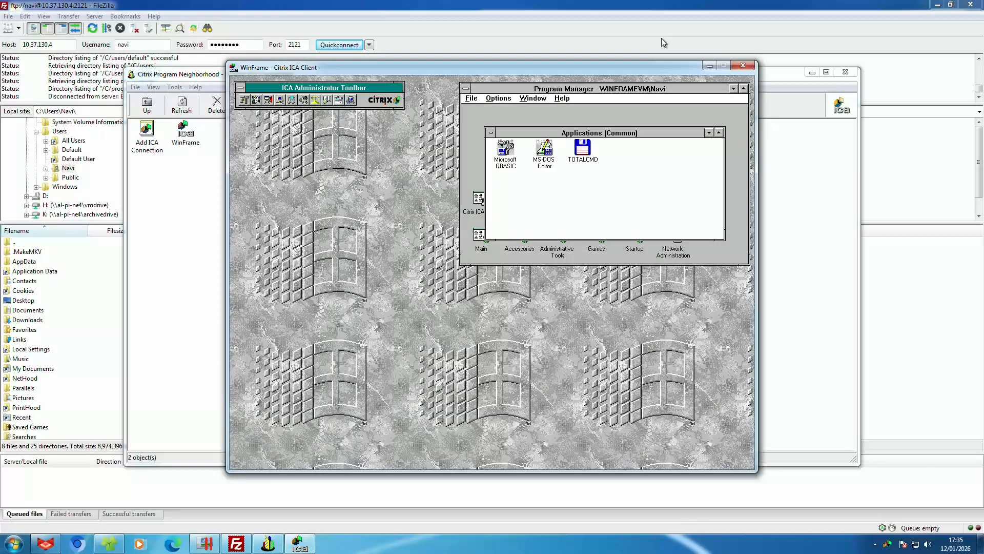
Step: Switch to FileZilla, disconnect from the FTP server, and try reconnecting to 10.37.130.4 on port 2121 before cancelling the attempt
{"action": "left_click_drag", "start_coordinate": [370, 64], "coordinate": [381, 70]}
{"action": "left_click", "coordinate": [146, 40]}
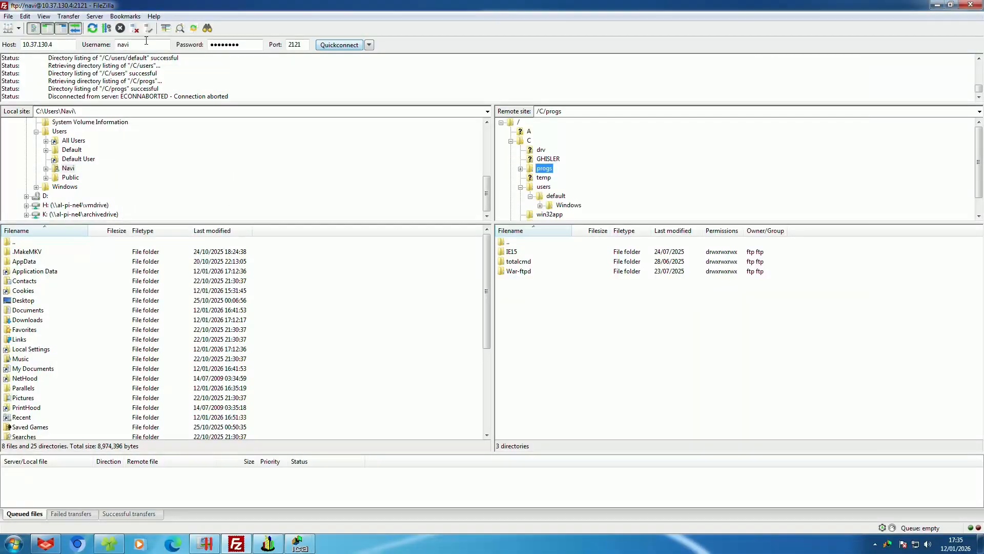
{"action": "left_click", "coordinate": [134, 29]}
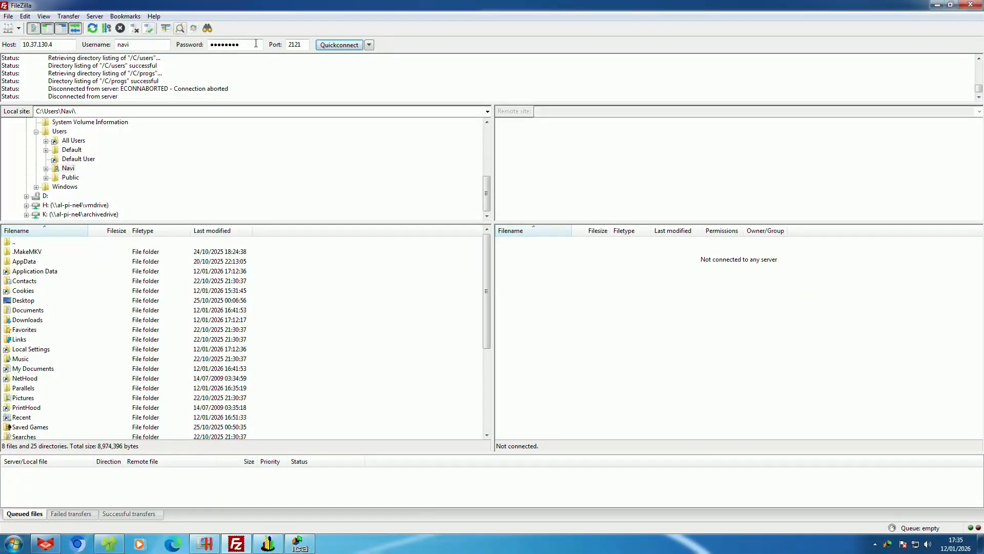
{"action": "left_click", "coordinate": [334, 45]}
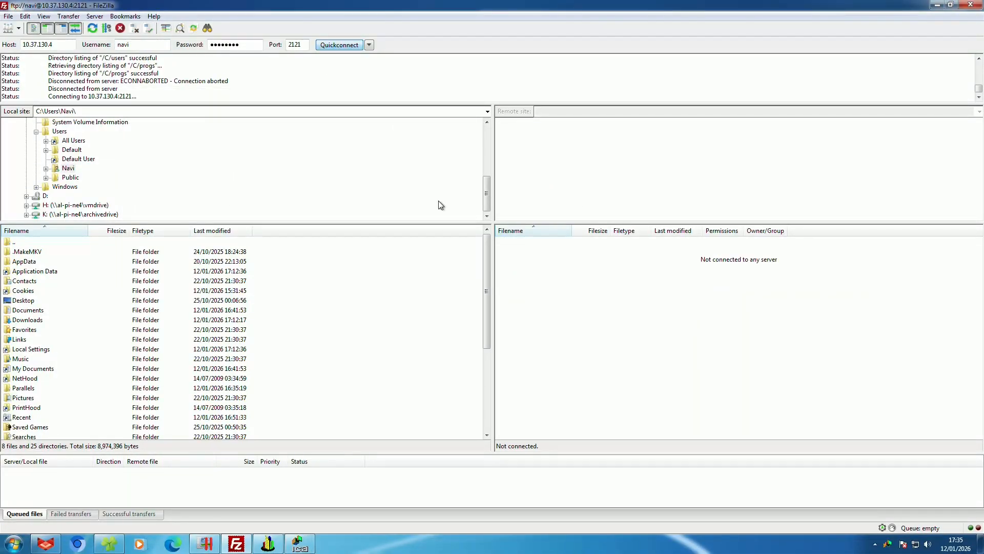
{"action": "left_click", "coordinate": [135, 29]}
{"action": "left_click", "coordinate": [510, 267]}
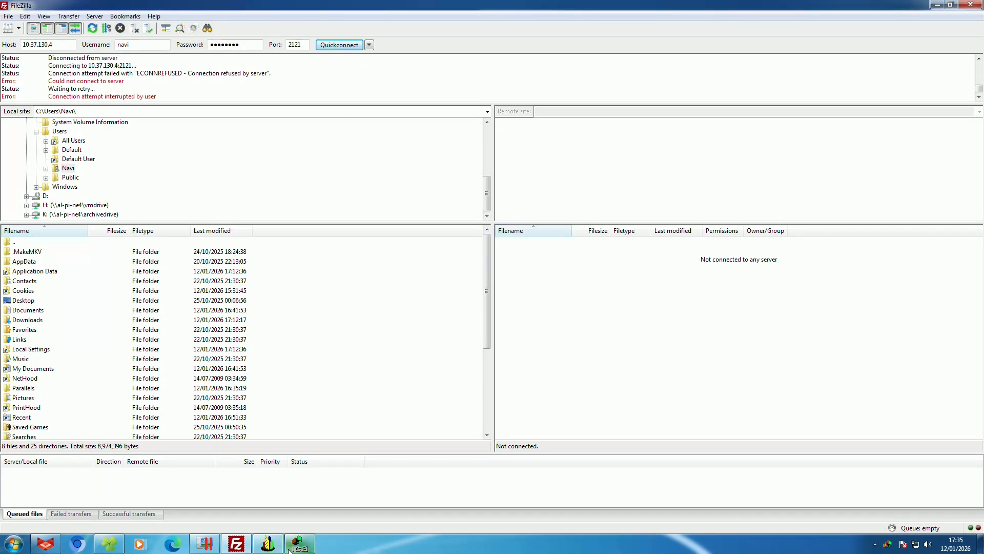
Step: Return to the WinFrame ICA session, reposition Program Manager, and close its Applications and Microsoft Internet Explorer group windows
{"action": "left_click", "coordinate": [299, 544]}
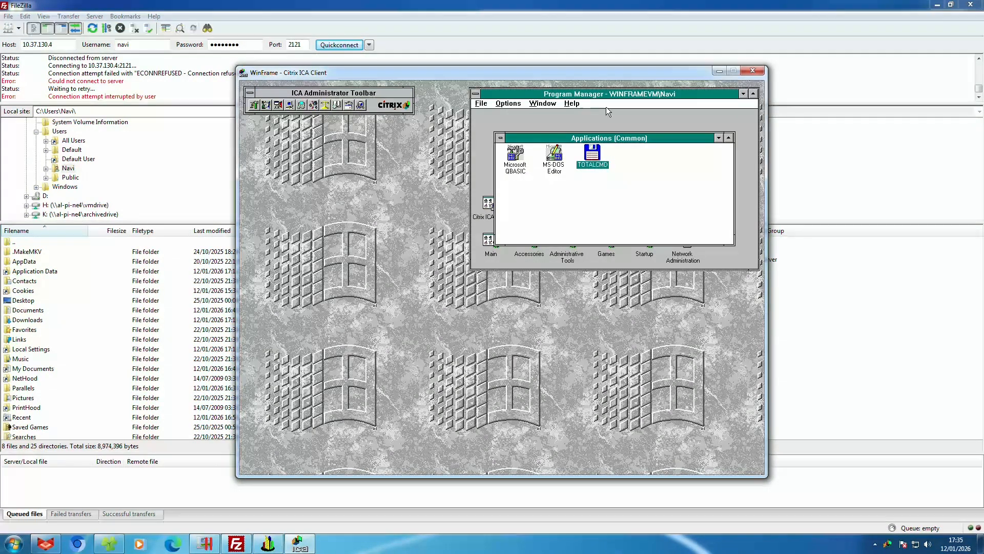
{"action": "left_click_drag", "start_coordinate": [620, 92], "coordinate": [606, 107]}
{"action": "double_click", "coordinate": [486, 153]}
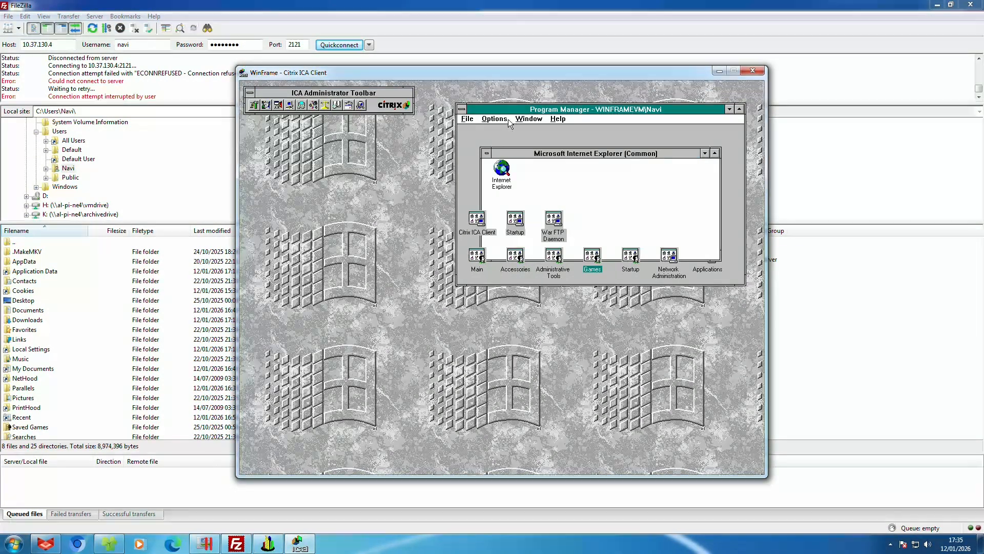
{"action": "double_click", "coordinate": [486, 153]}
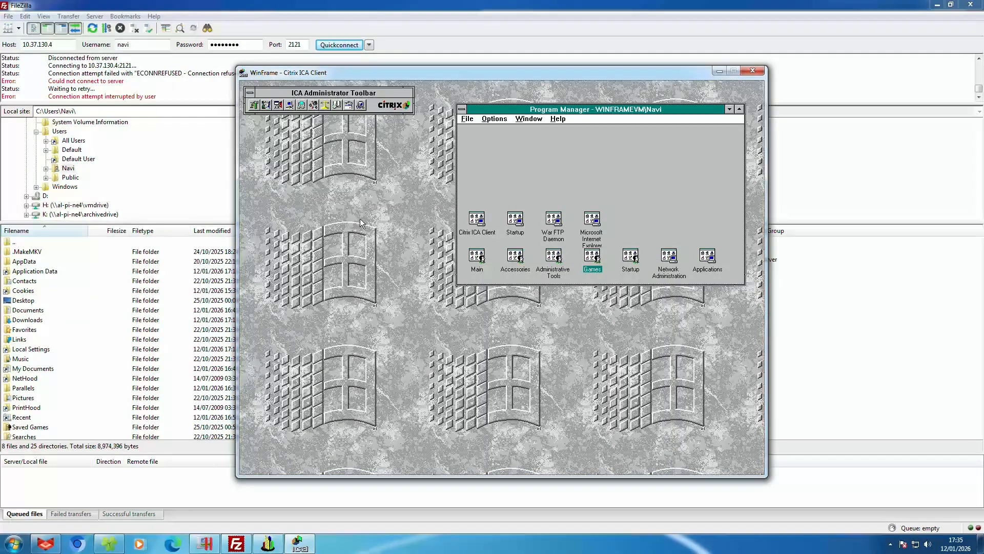
{"action": "left_click_drag", "start_coordinate": [519, 109], "coordinate": [508, 91]}
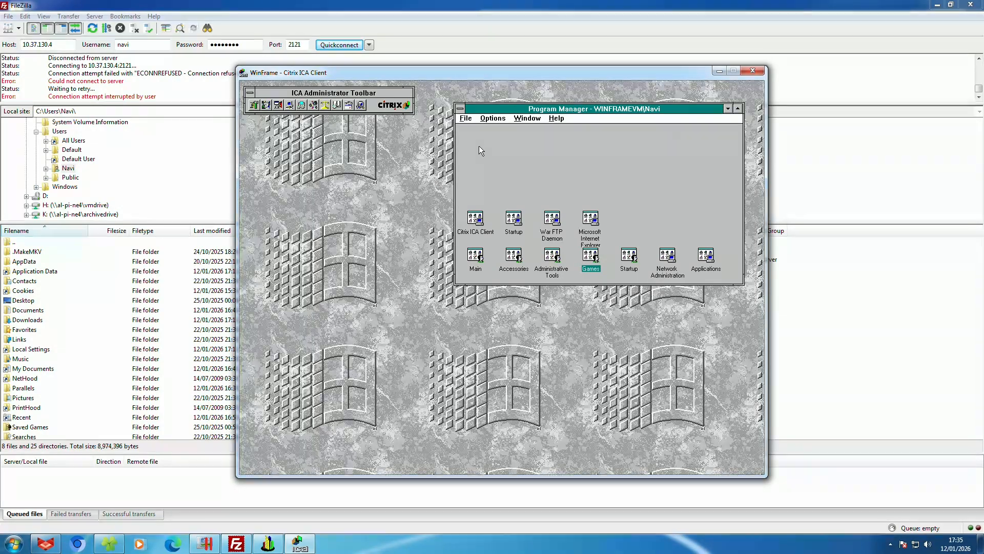
Step: Look over the Accessories and Main program groups in the ICA session, closing each one
{"action": "double_click", "coordinate": [514, 256]}
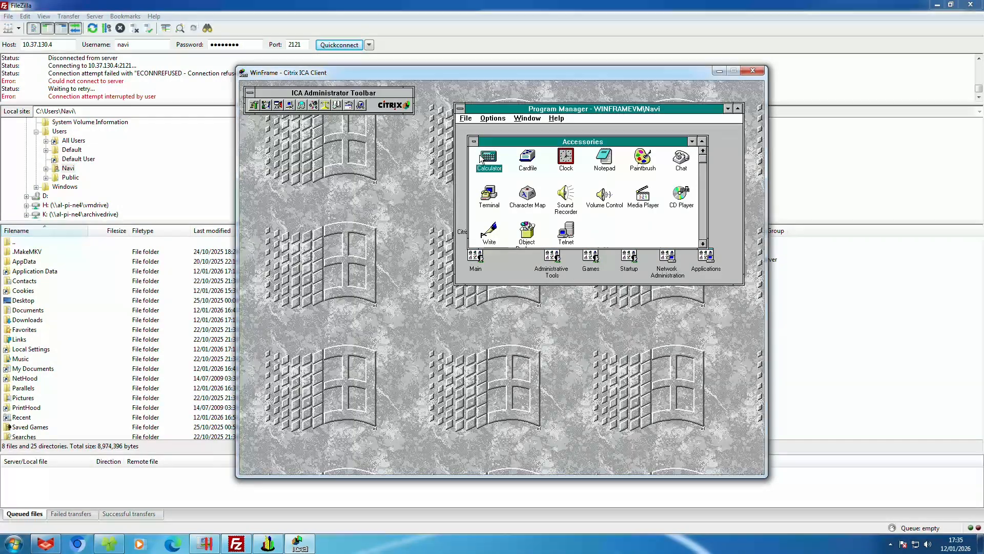
{"action": "double_click", "coordinate": [474, 144]}
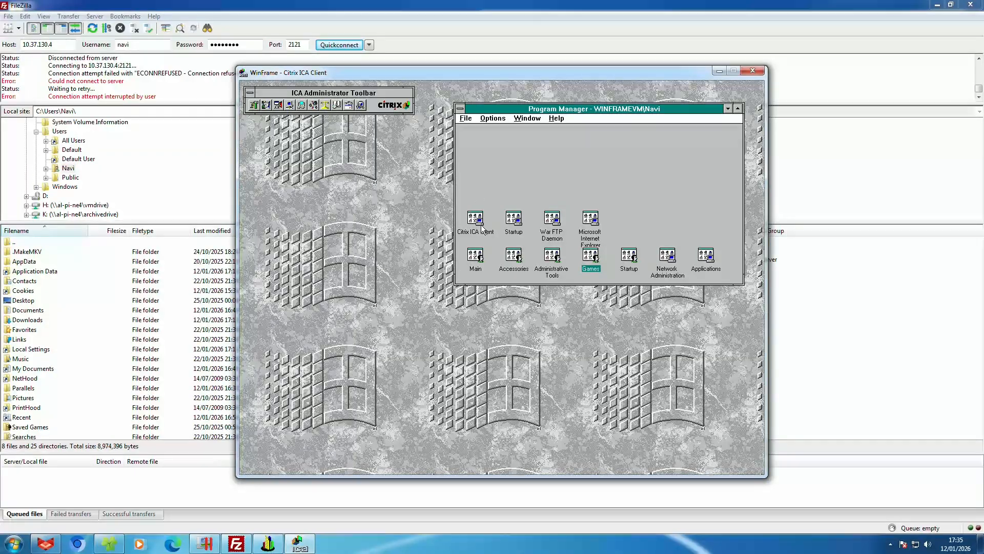
{"action": "double_click", "coordinate": [475, 255]}
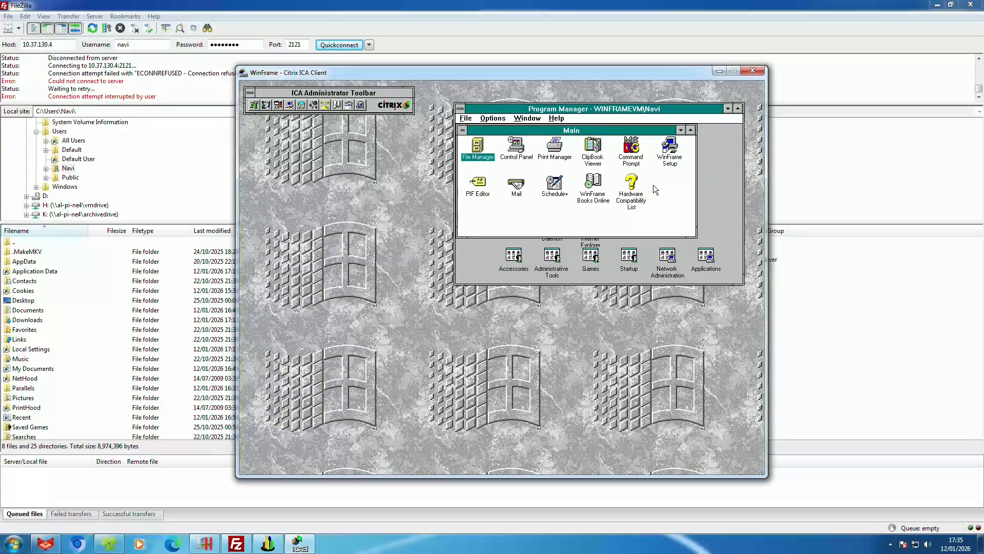
{"action": "left_click", "coordinate": [462, 130]}
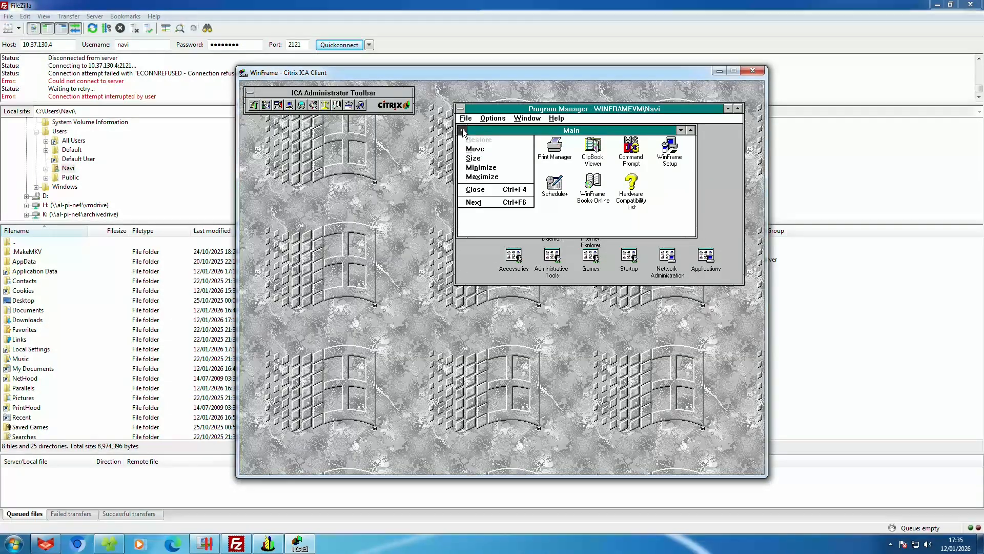
{"action": "double_click", "coordinate": [463, 130]}
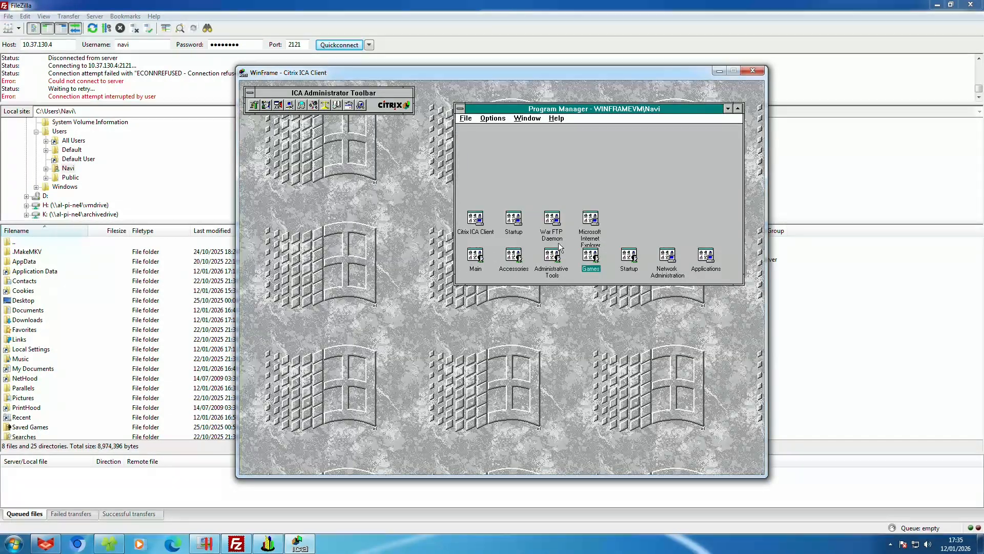
Step: Check the Sound settings in the remote session's Control Panel and cancel without changing anything
{"action": "double_click", "coordinate": [476, 255]}
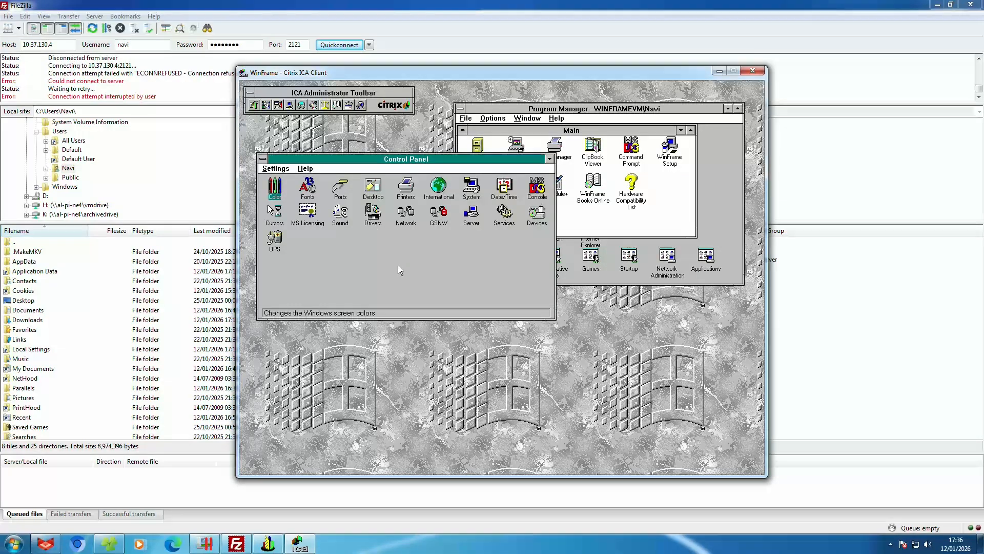
{"action": "double_click", "coordinate": [341, 216]}
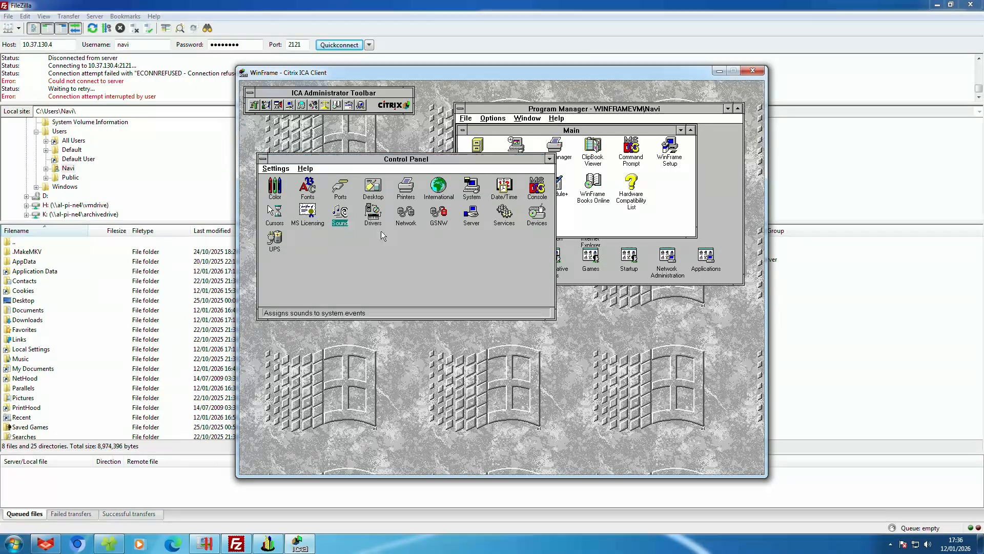
{"action": "left_click", "coordinate": [500, 295]}
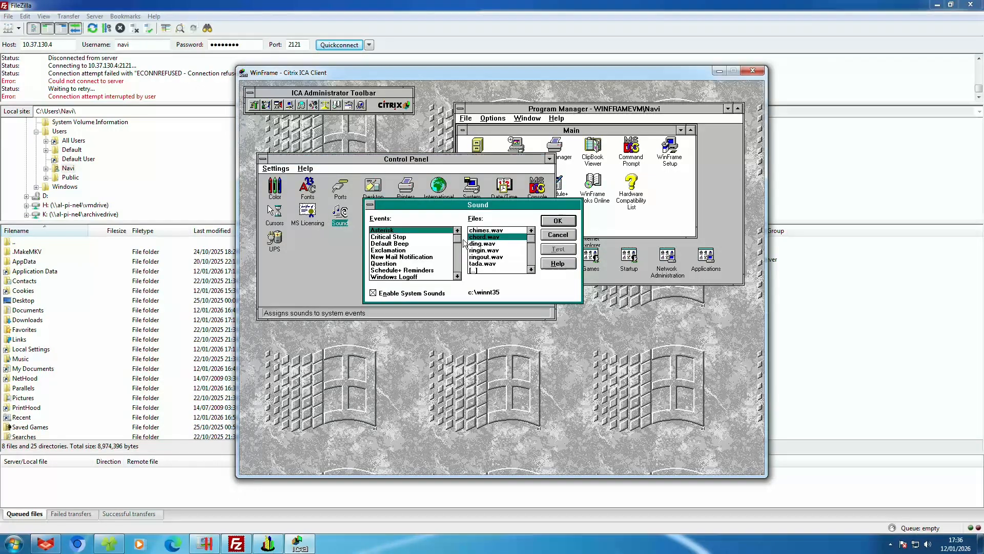
{"action": "left_click", "coordinate": [515, 250]}
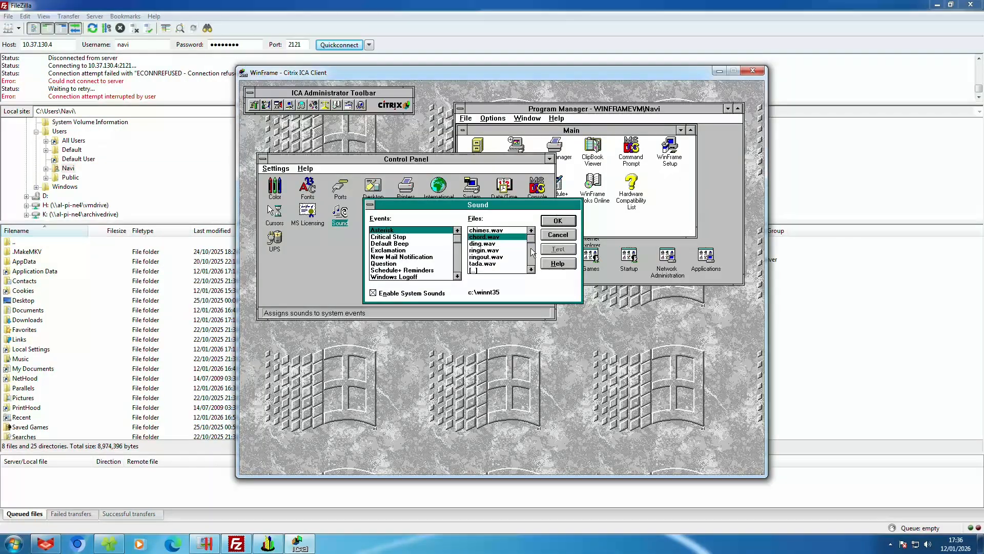
{"action": "left_click", "coordinate": [564, 237]}
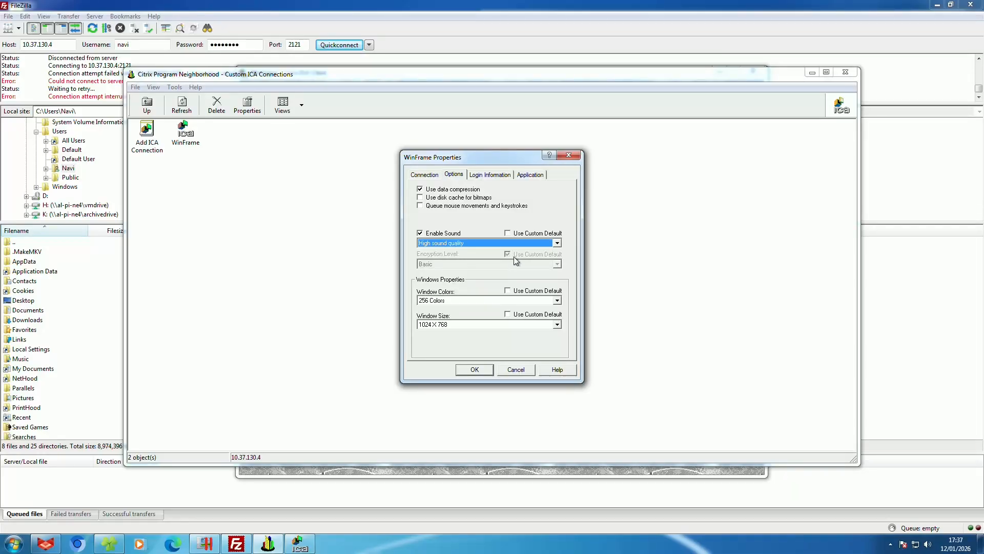
Step: Review the WinFrame connection's login information and save its properties with sound enabled at high sound quality
{"action": "left_click", "coordinate": [474, 175]}
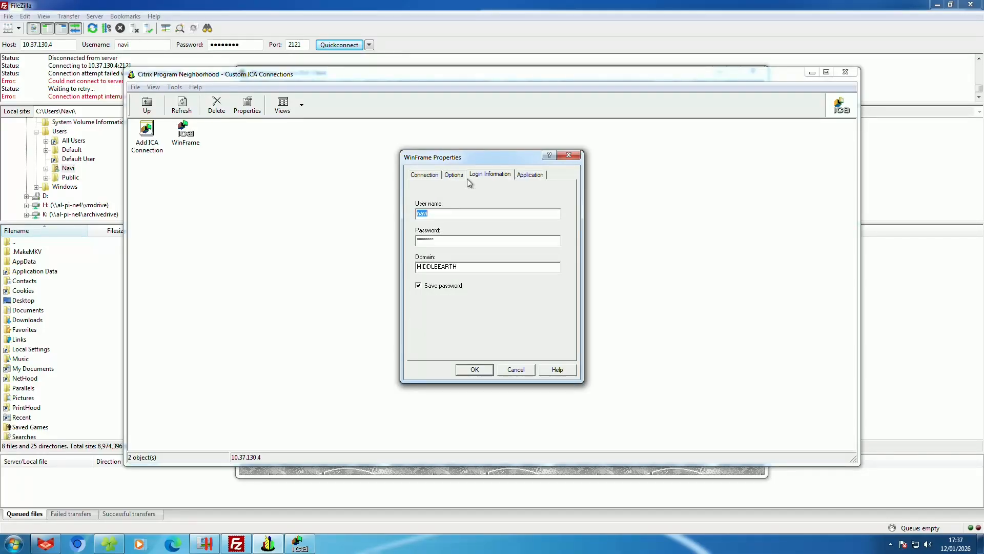
{"action": "left_click", "coordinate": [459, 174]}
{"action": "left_click", "coordinate": [474, 370]}
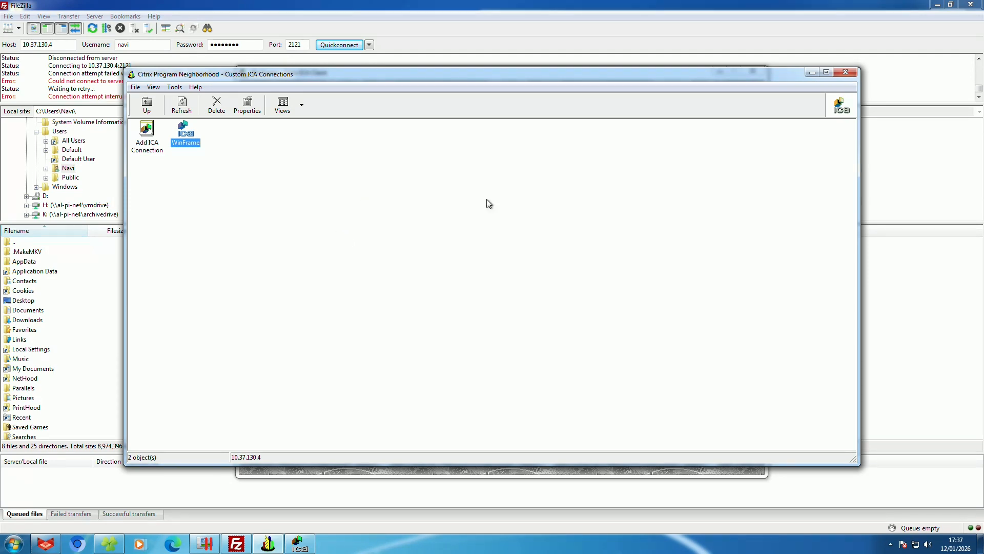
Step: Return to the WinFrame ICA session and recheck Control Panel's Sound settings, finishing by closing the Main program group
{"action": "left_click", "coordinate": [299, 544]}
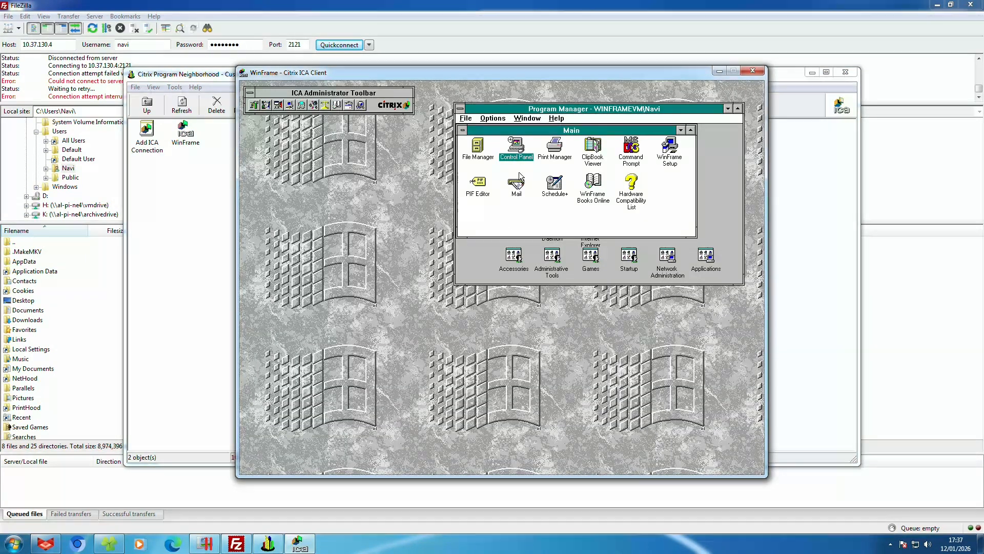
{"action": "double_click", "coordinate": [516, 147]}
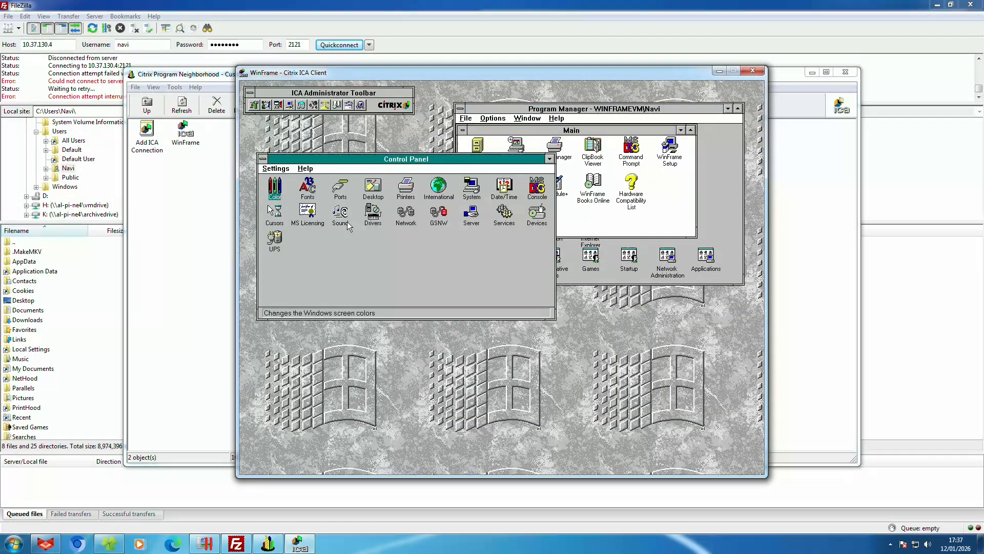
{"action": "double_click", "coordinate": [347, 224]}
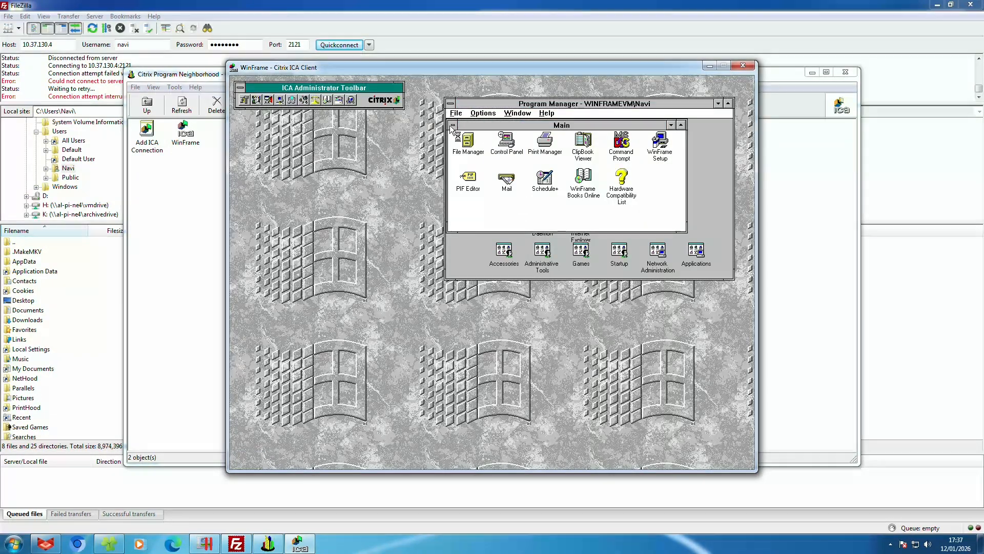
{"action": "double_click", "coordinate": [451, 126]}
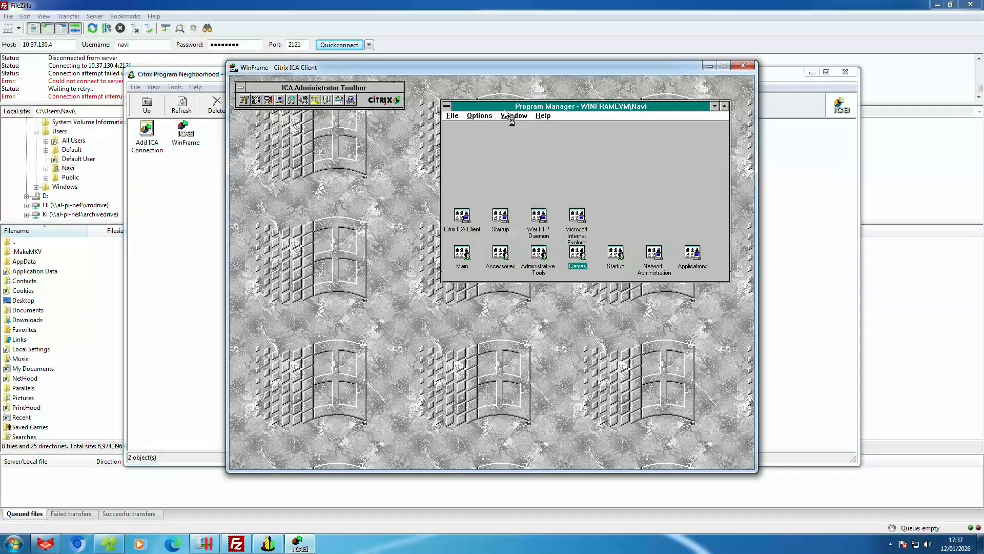
Step: Open the Games program group in the ICA session and launch Solitaire
{"action": "left_click", "coordinate": [585, 230]}
{"action": "left_click", "coordinate": [649, 223]}
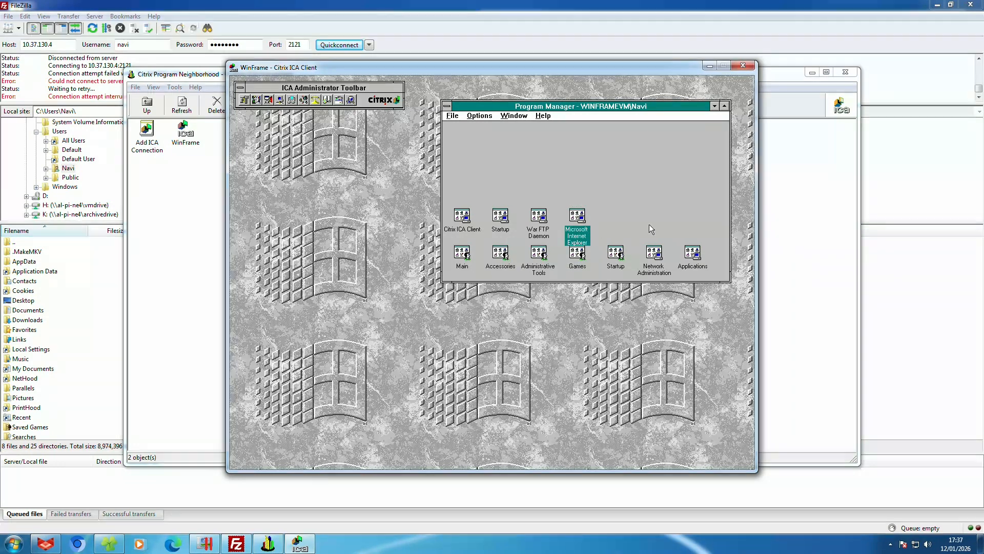
{"action": "double_click", "coordinate": [577, 253]}
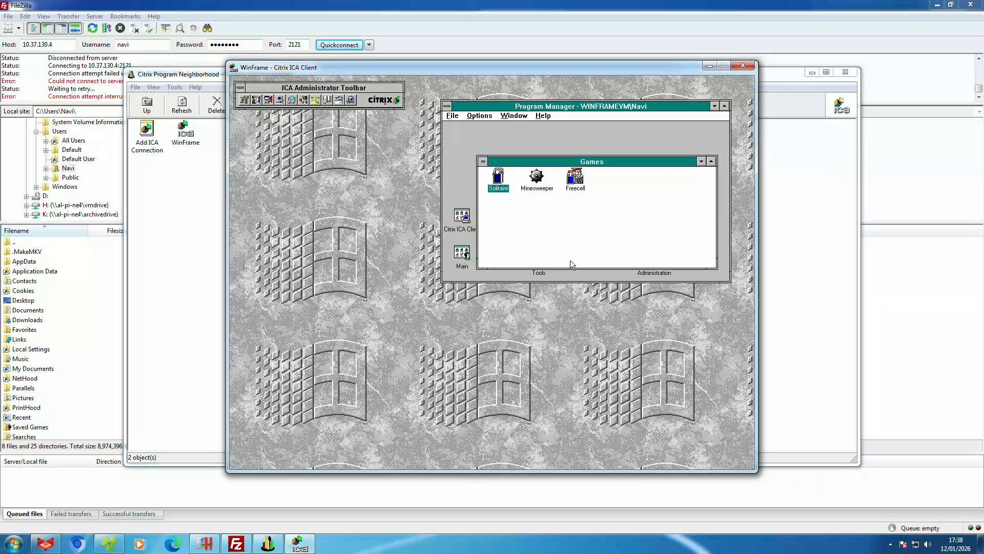
{"action": "double_click", "coordinate": [483, 163]}
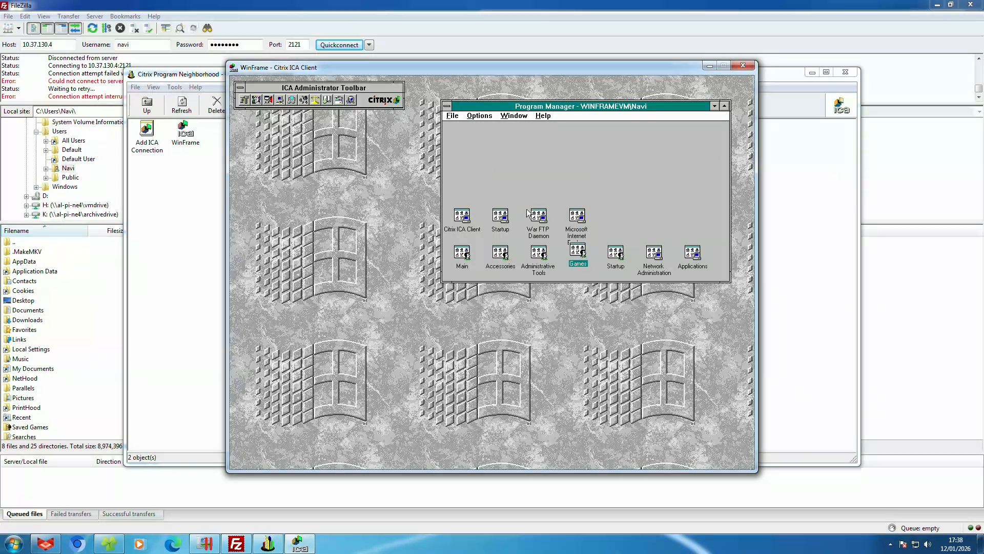
{"action": "left_click", "coordinate": [578, 253]}
{"action": "left_click", "coordinate": [653, 200]}
{"action": "left_click_drag", "start_coordinate": [577, 252], "coordinate": [575, 253]}
{"action": "double_click", "coordinate": [575, 252]}
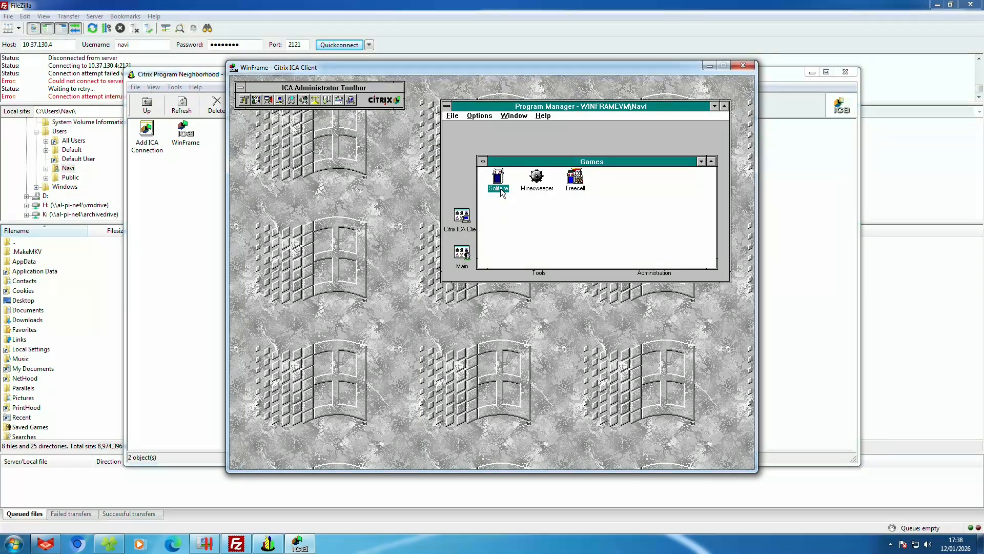
{"action": "double_click", "coordinate": [498, 184]}
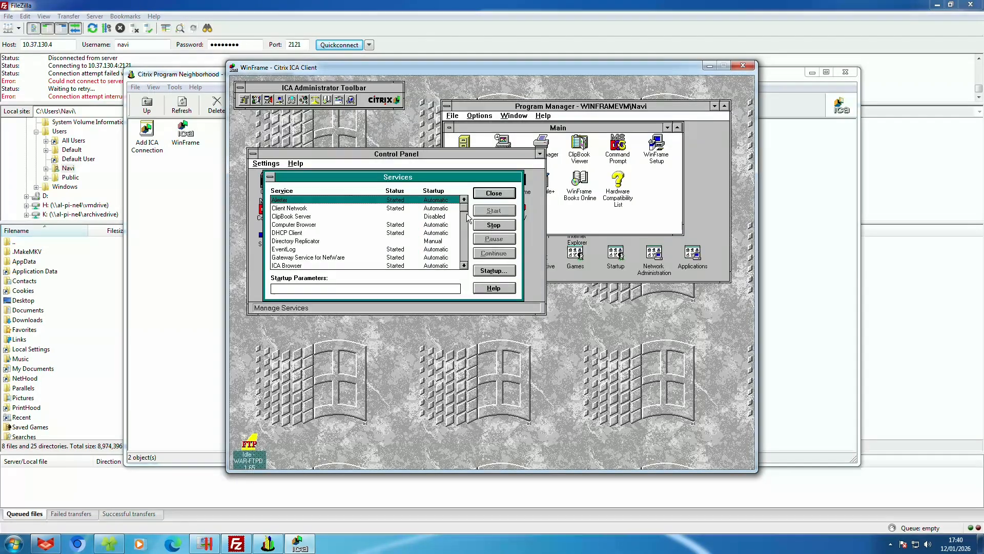
Step: Check the War FTP Daemon 1.65 entry in the Services list, closing Services, Control Panel and the Main group
{"action": "left_click", "coordinate": [464, 265]}
{"action": "left_click", "coordinate": [464, 265]}
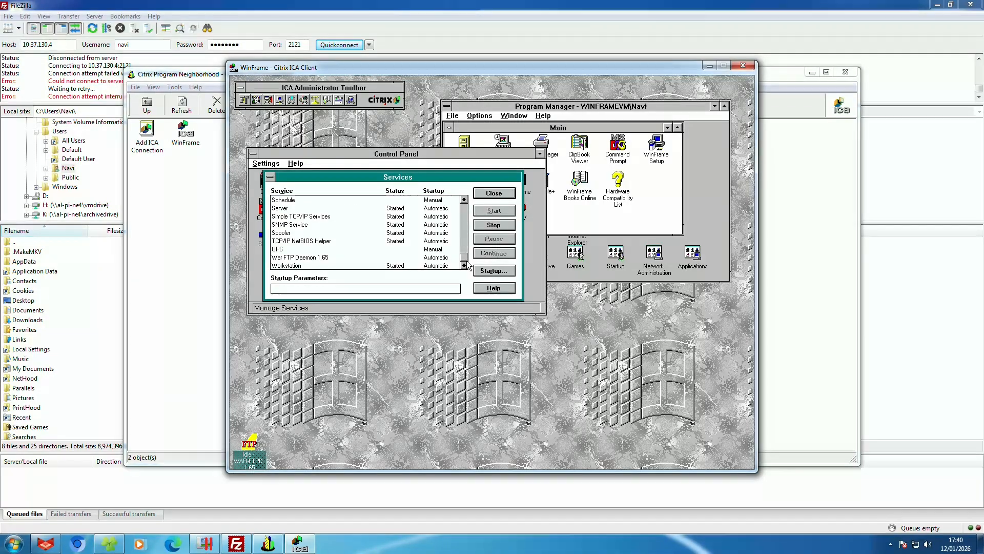
{"action": "left_click", "coordinate": [429, 257]}
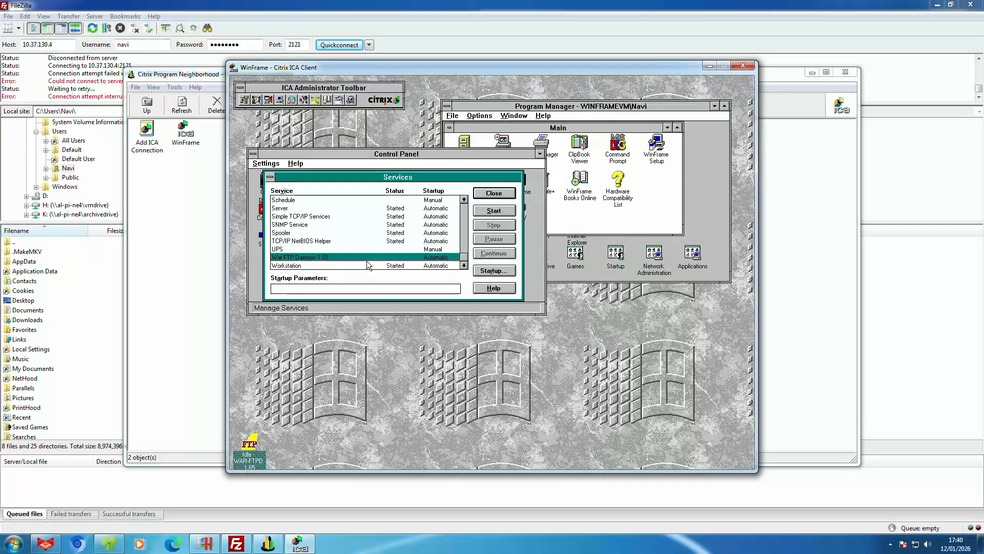
{"action": "left_click", "coordinate": [270, 177]}
{"action": "left_click", "coordinate": [292, 195]}
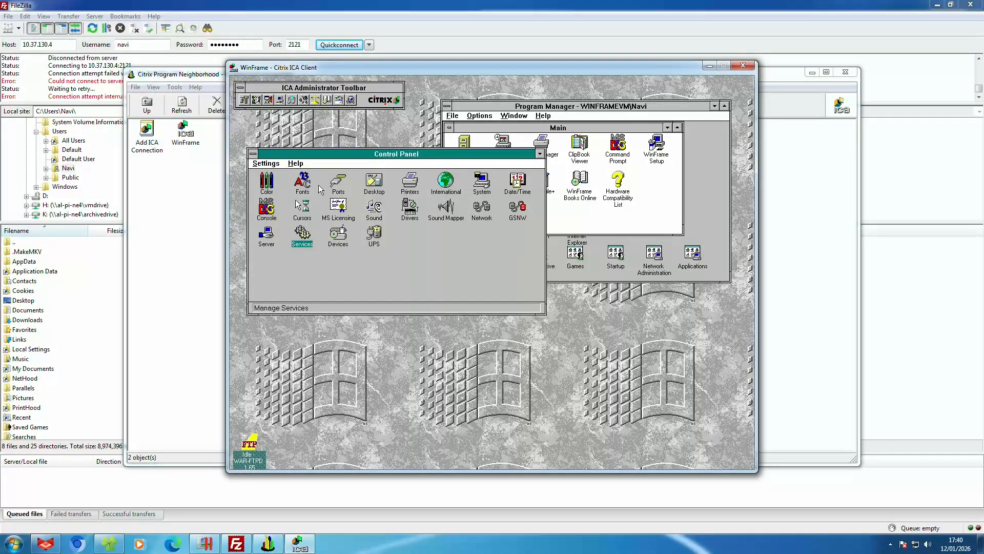
{"action": "double_click", "coordinate": [252, 153]}
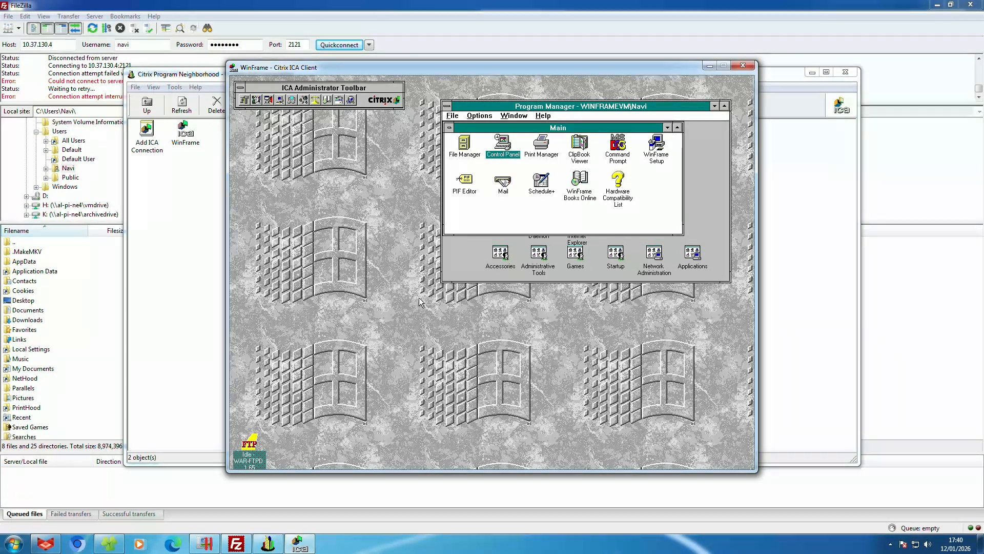
{"action": "double_click", "coordinate": [449, 128]}
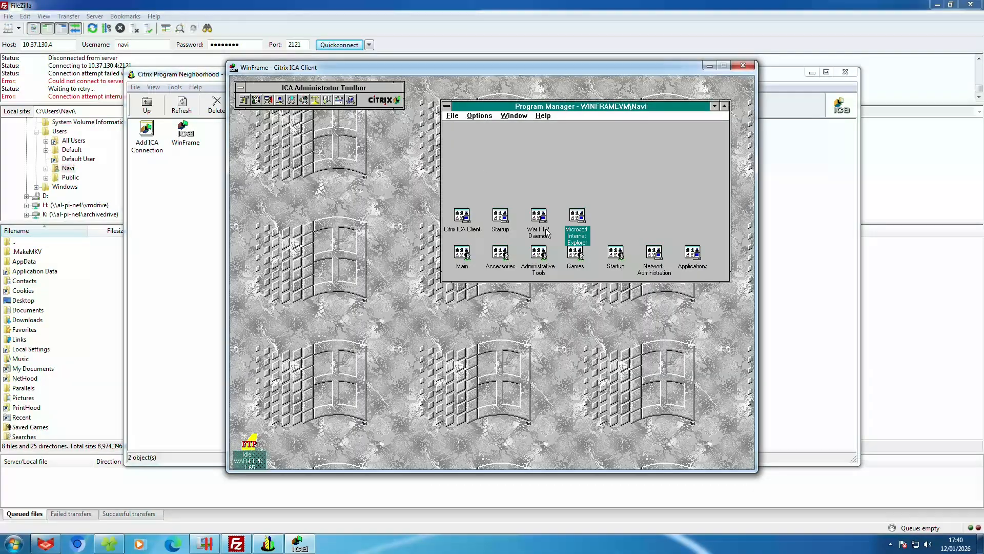
Step: Switch to Parallels Workstation and view the Windows NT3.51 virtual machine's performance graphs
{"action": "left_click", "coordinate": [538, 216]}
{"action": "left_click", "coordinate": [499, 219]}
{"action": "left_click", "coordinate": [474, 221]}
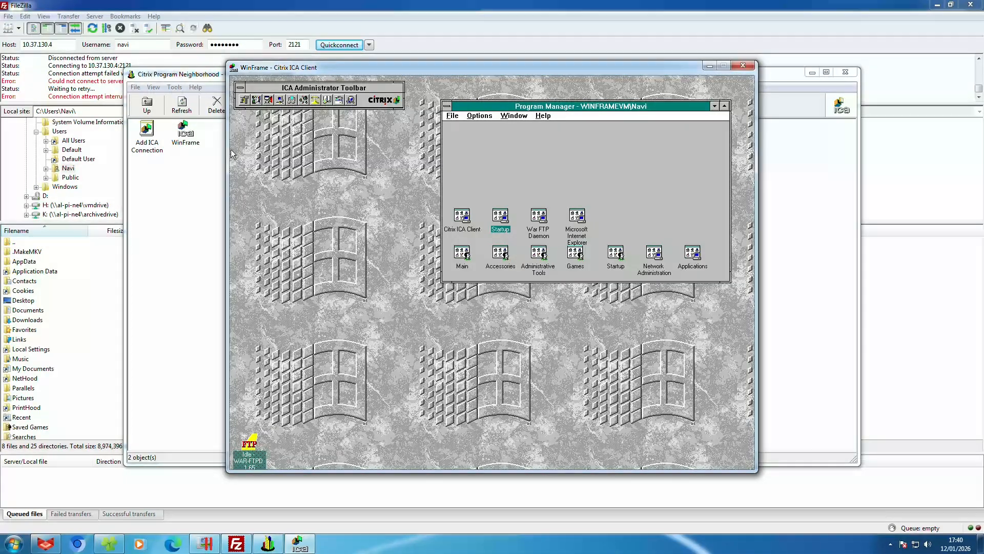
{"action": "left_click", "coordinate": [205, 543]}
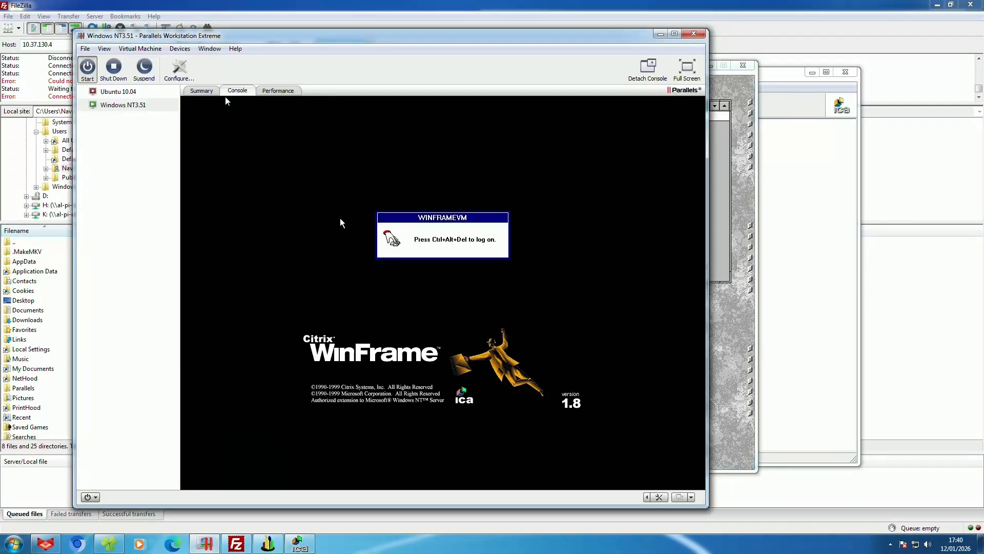
{"action": "left_click", "coordinate": [281, 90]}
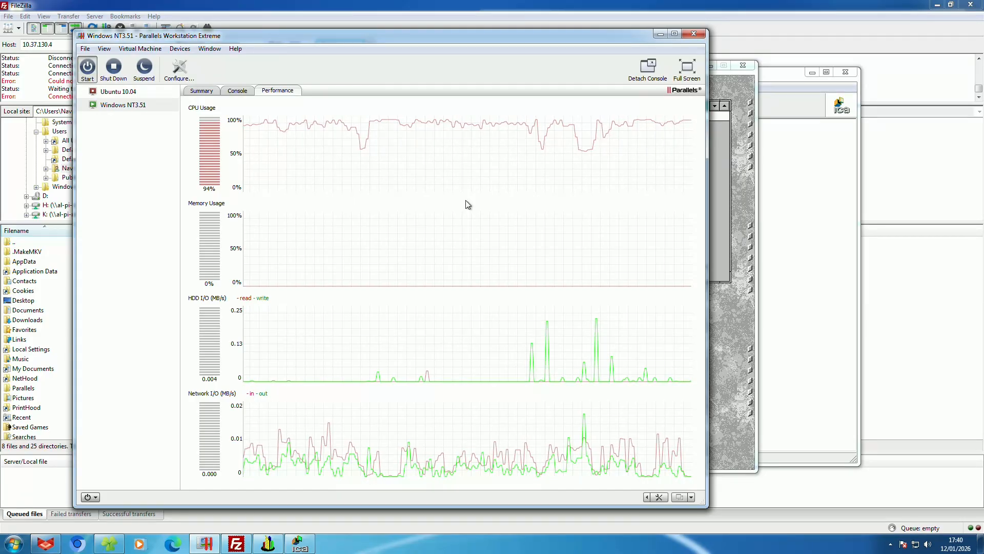
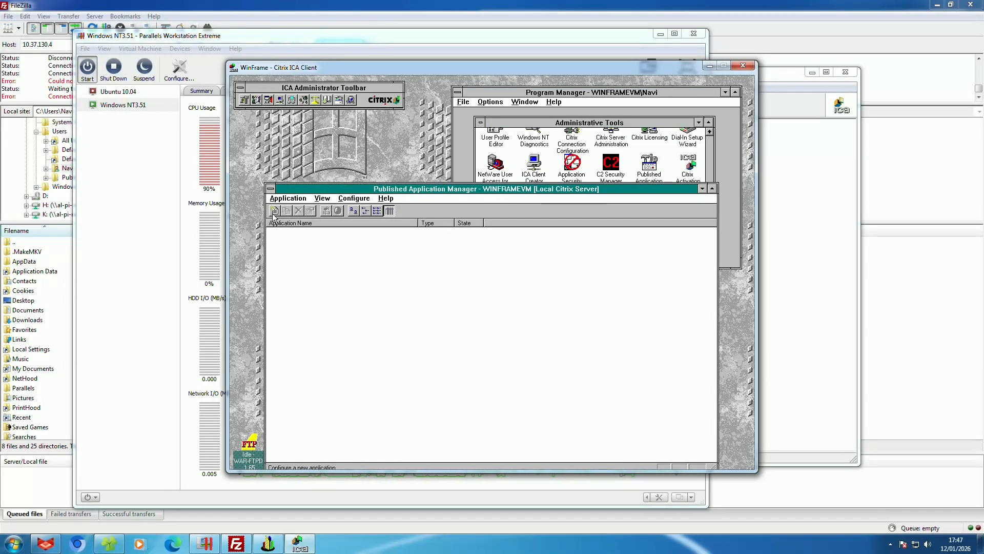
Step: Start a new published application in Published Application Manager and name it Solitaire
{"action": "left_click", "coordinate": [275, 211]}
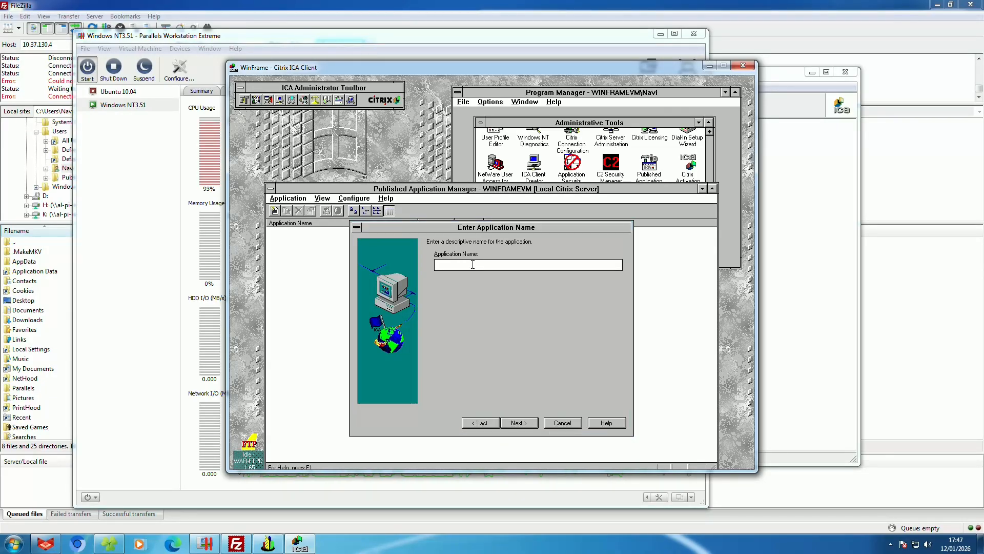
{"action": "type", "text": "s0"}
{"action": "key", "text": "BackSpace"}
{"action": "key", "text": "BackSpace"}
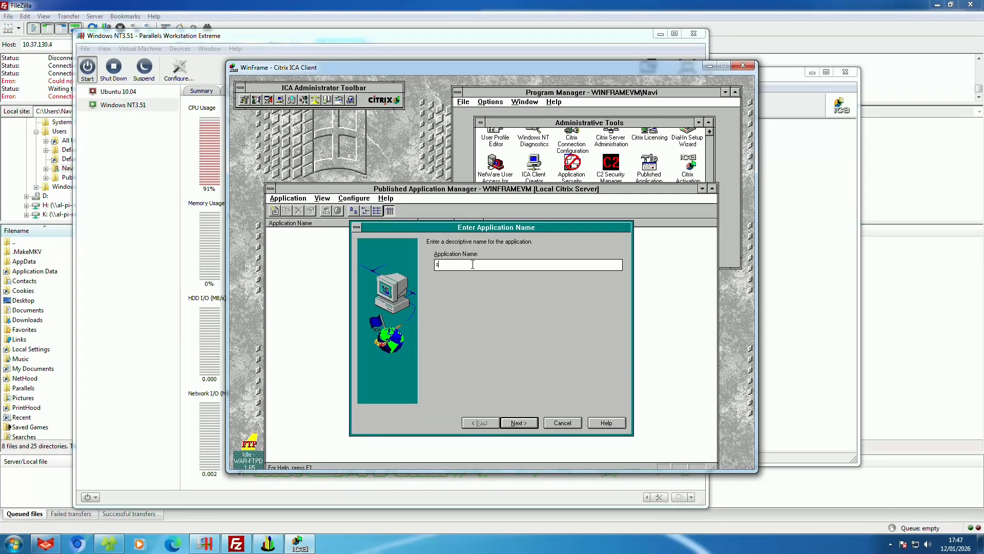
{"action": "type", "text": "Solitaire"}
{"action": "key", "text": "Return"}
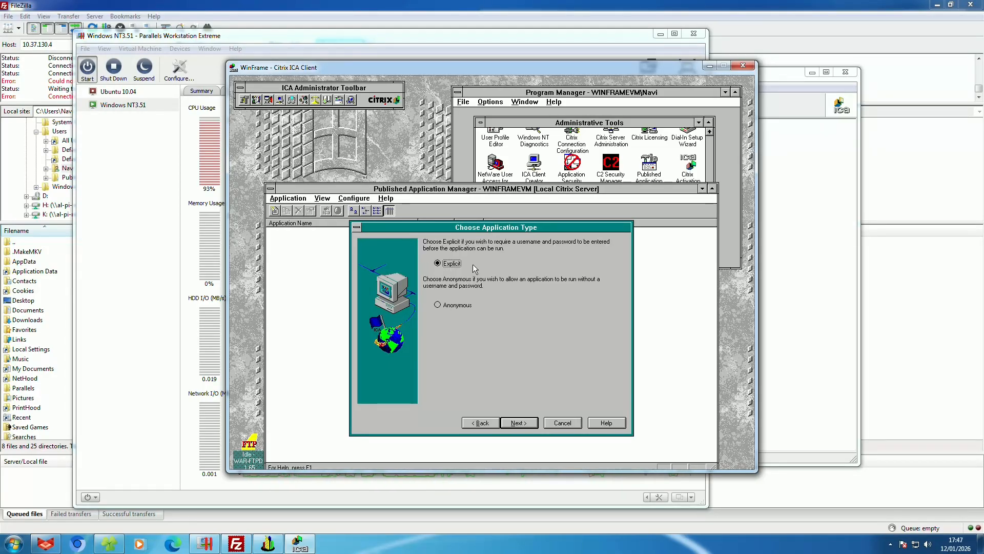
Step: Keep the Explicit application type for Solitaire and continue to defining the application
{"action": "key", "text": "Tab"}
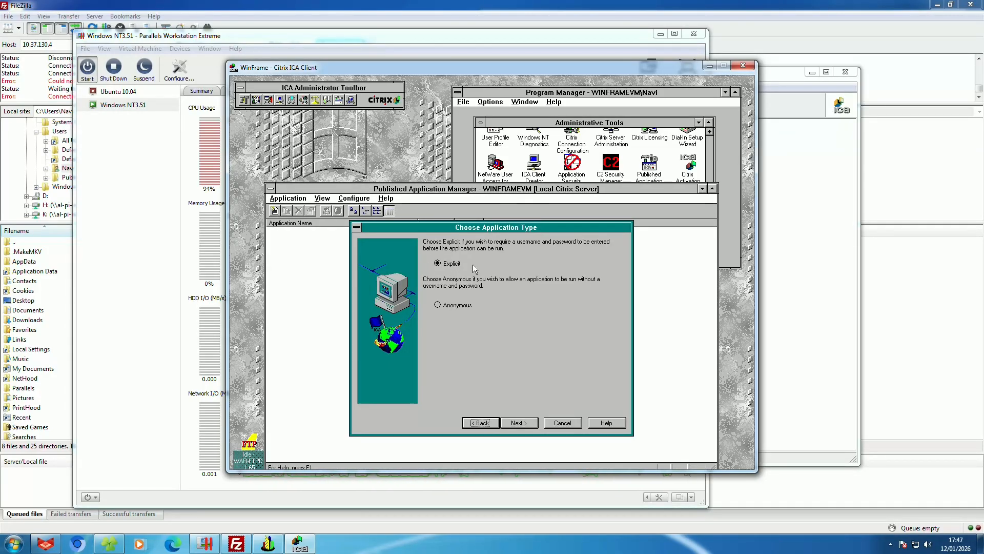
{"action": "key", "text": "Tab"}
{"action": "key", "text": "Tab"}
{"action": "key", "text": "Tab"}
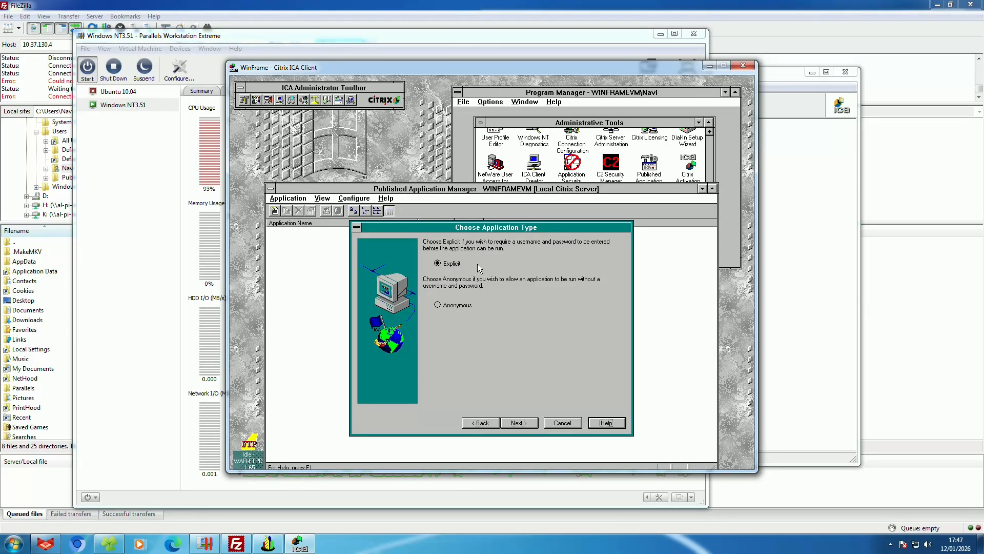
{"action": "left_click", "coordinate": [519, 423]}
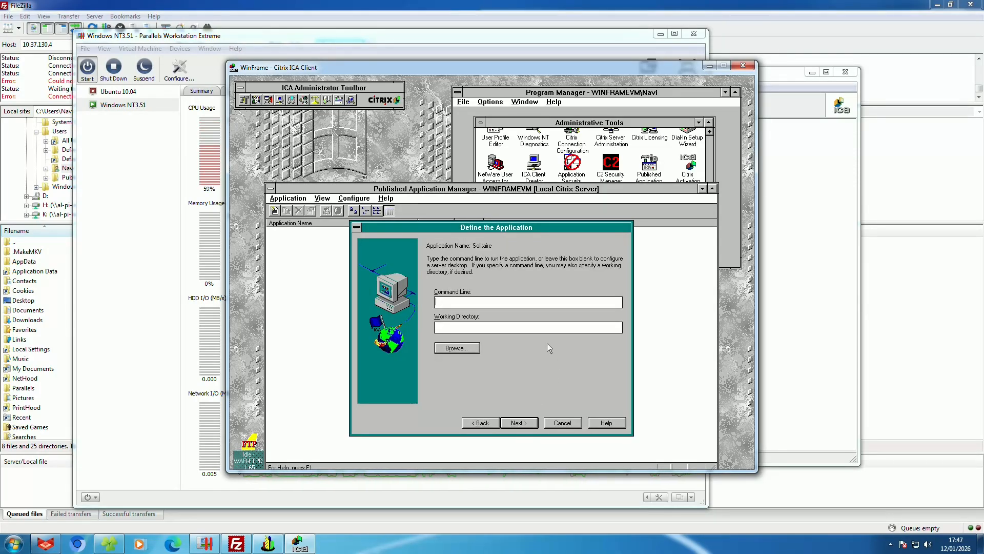
Step: Browse for the application's program file in the c:\winnt35 directory and look through its programs
{"action": "left_click", "coordinate": [457, 348]}
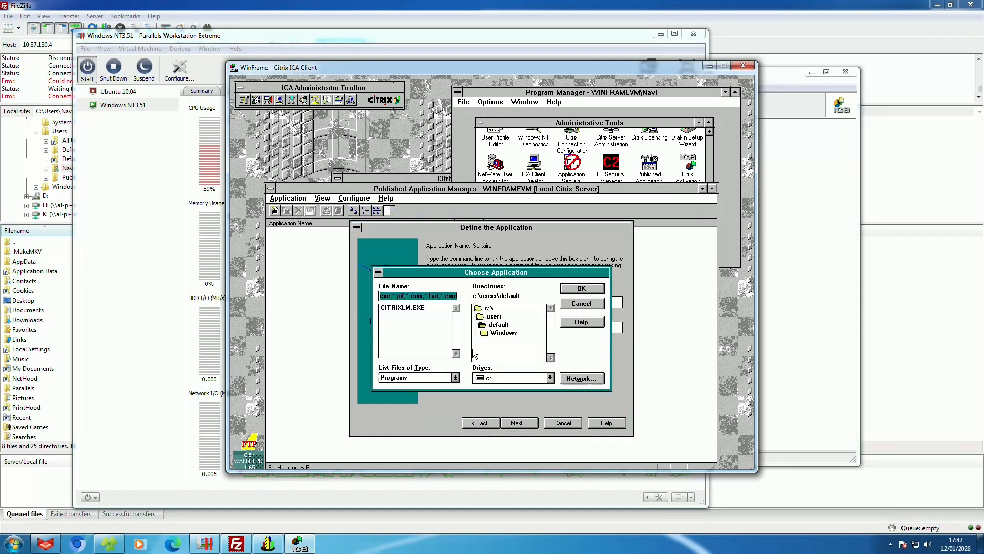
{"action": "double_click", "coordinate": [489, 309]}
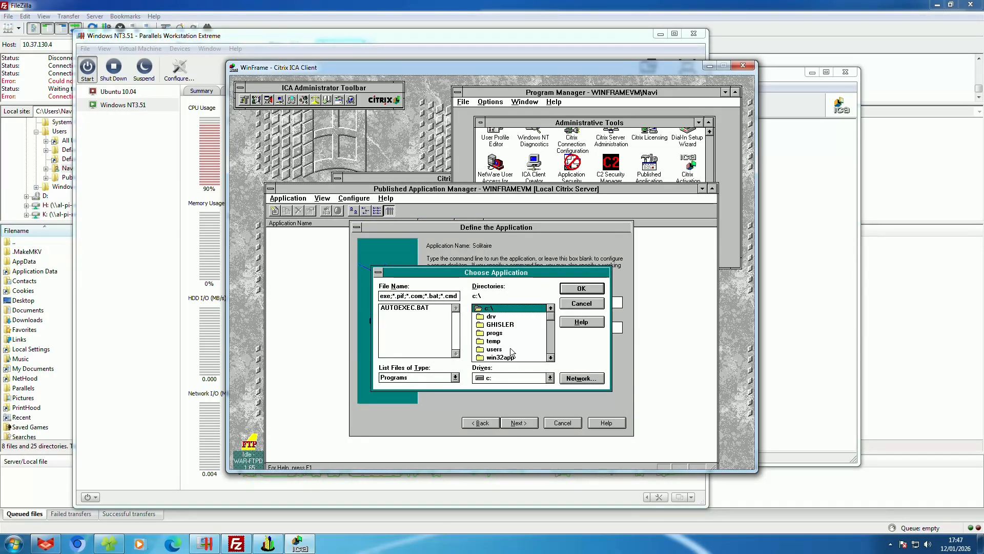
{"action": "left_click", "coordinate": [512, 356]}
{"action": "left_click_drag", "start_coordinate": [551, 316], "coordinate": [551, 328]}
{"action": "double_click", "coordinate": [530, 356]}
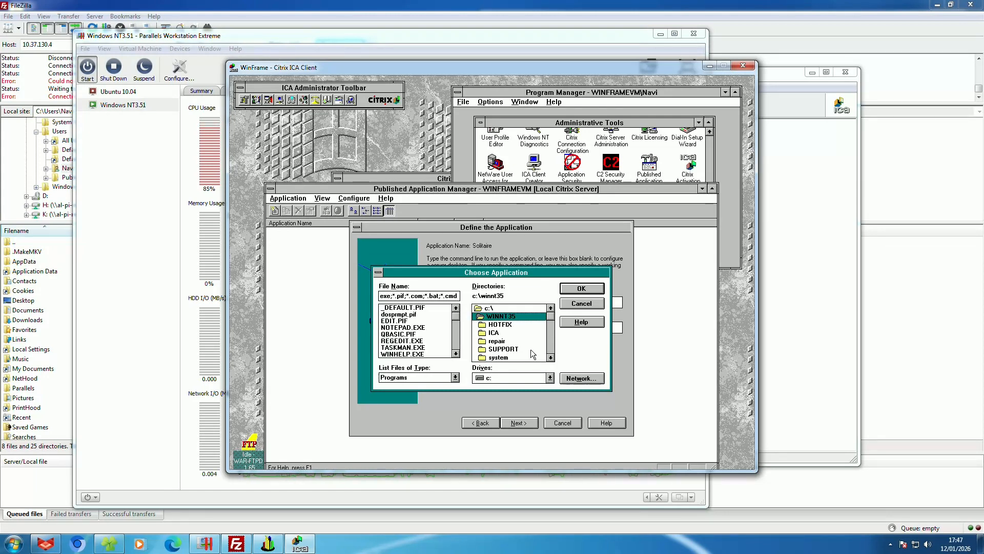
{"action": "left_click_drag", "start_coordinate": [452, 316], "coordinate": [458, 341]}
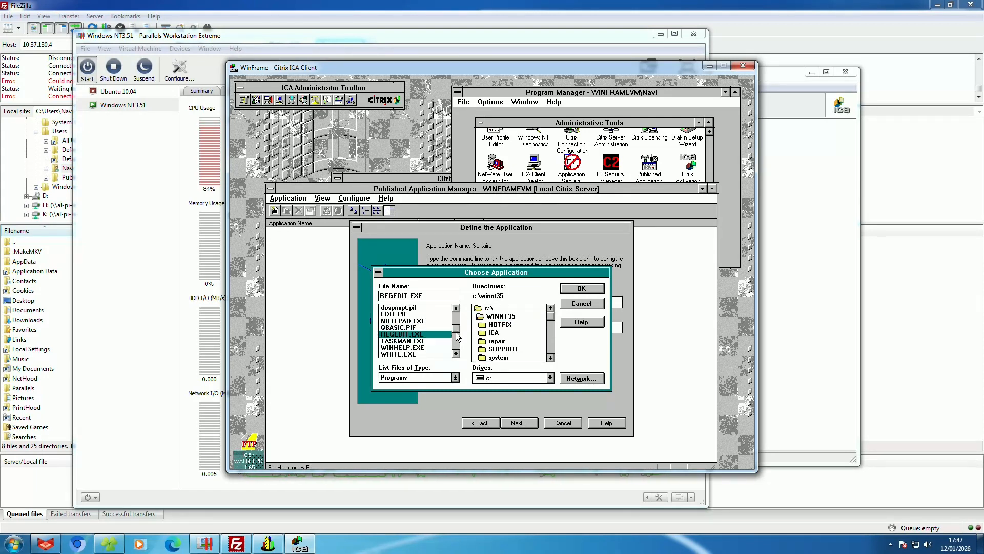
Step: Open the system32 subdirectory of c:\winnt35 in the application chooser
{"action": "left_click", "coordinate": [518, 316]}
{"action": "left_click_drag", "start_coordinate": [551, 316], "coordinate": [551, 349]}
{"action": "left_click", "coordinate": [529, 351]}
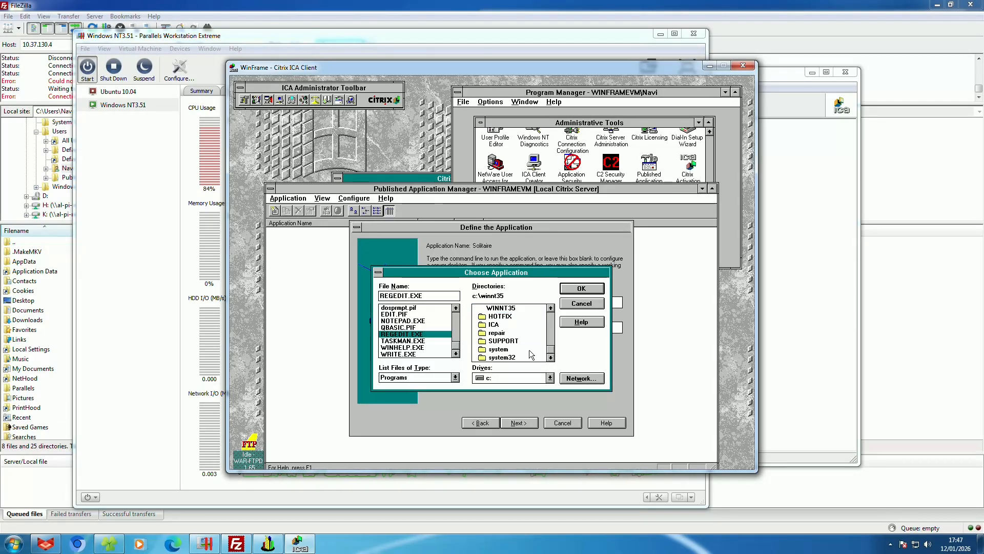
{"action": "double_click", "coordinate": [529, 350]}
{"action": "double_click", "coordinate": [517, 316]}
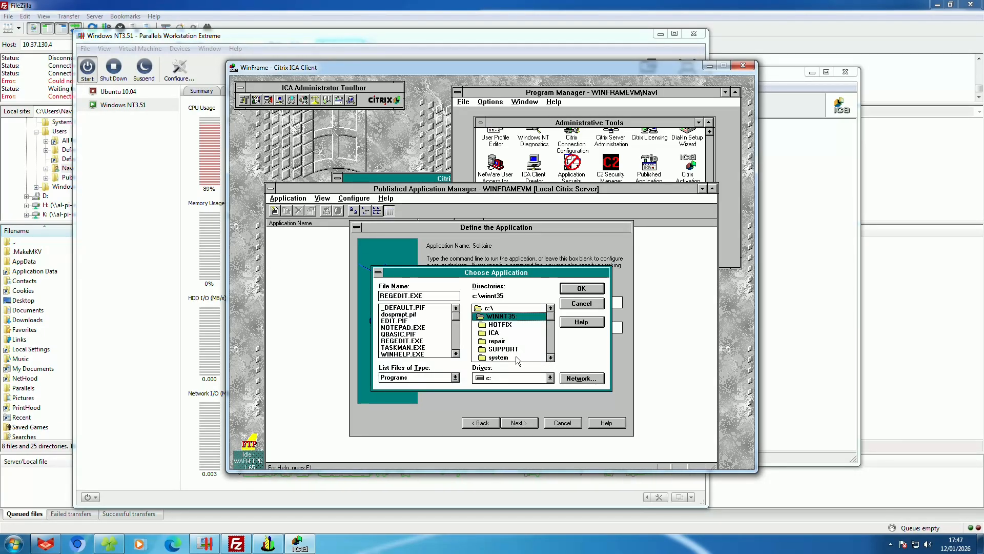
{"action": "left_click_drag", "start_coordinate": [550, 317], "coordinate": [551, 346]}
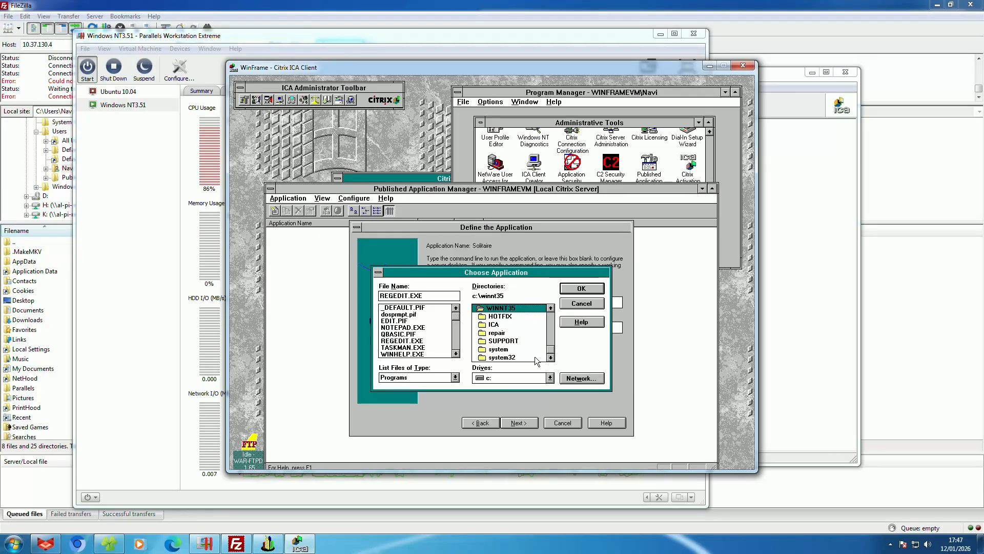
{"action": "double_click", "coordinate": [535, 358]}
Step: Choose SOL.EXE from system32 as the published application's command line
{"action": "left_click_drag", "start_coordinate": [455, 315], "coordinate": [452, 342]}
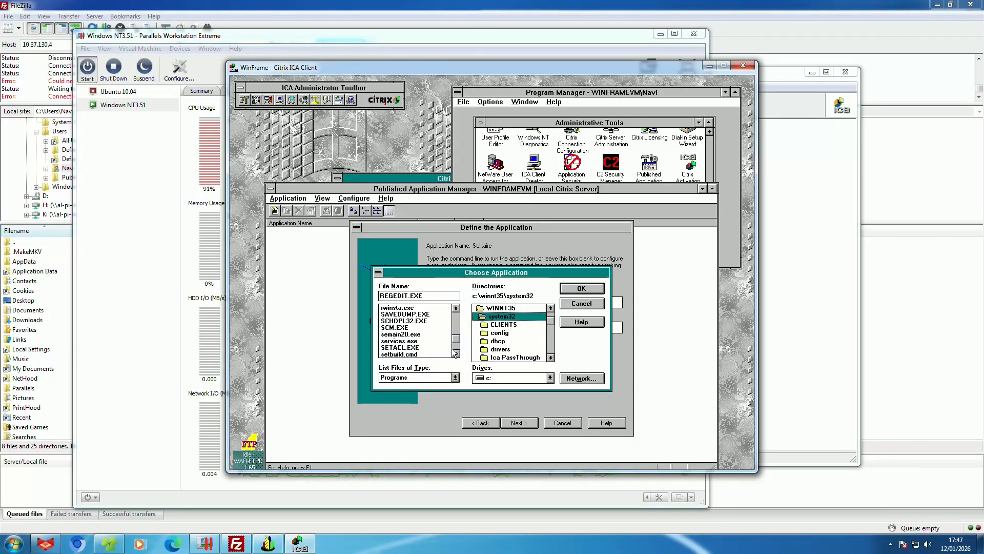
{"action": "left_click", "coordinate": [457, 353]}
{"action": "left_click", "coordinate": [456, 353]}
{"action": "left_click", "coordinate": [456, 353]}
{"action": "left_click", "coordinate": [457, 353]}
{"action": "left_click", "coordinate": [458, 353]}
{"action": "left_click", "coordinate": [457, 353]}
{"action": "left_click", "coordinate": [457, 353]}
{"action": "left_click", "coordinate": [458, 353]}
{"action": "left_click", "coordinate": [458, 353]}
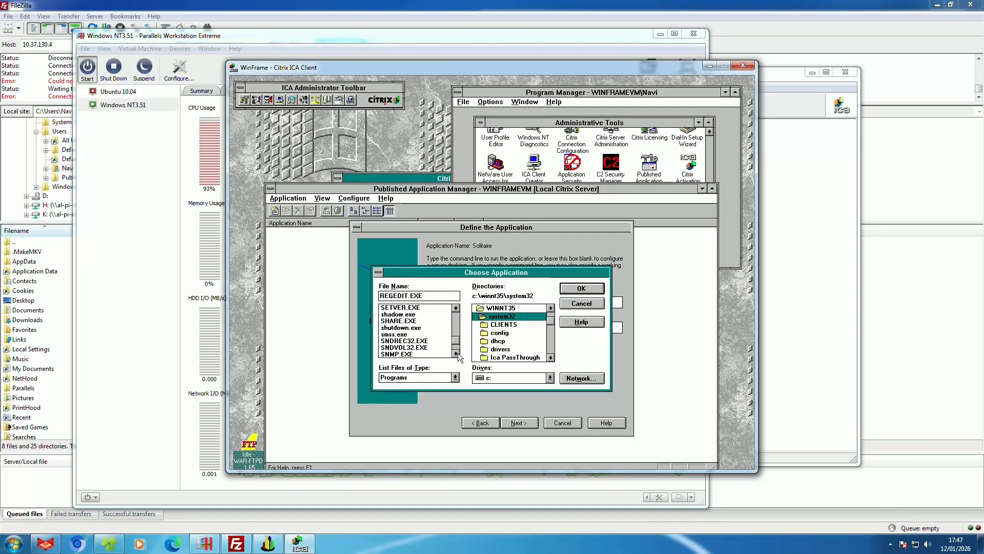
{"action": "left_click", "coordinate": [458, 354]}
{"action": "left_click", "coordinate": [457, 353]}
{"action": "left_click", "coordinate": [458, 353]}
{"action": "left_click", "coordinate": [433, 348]}
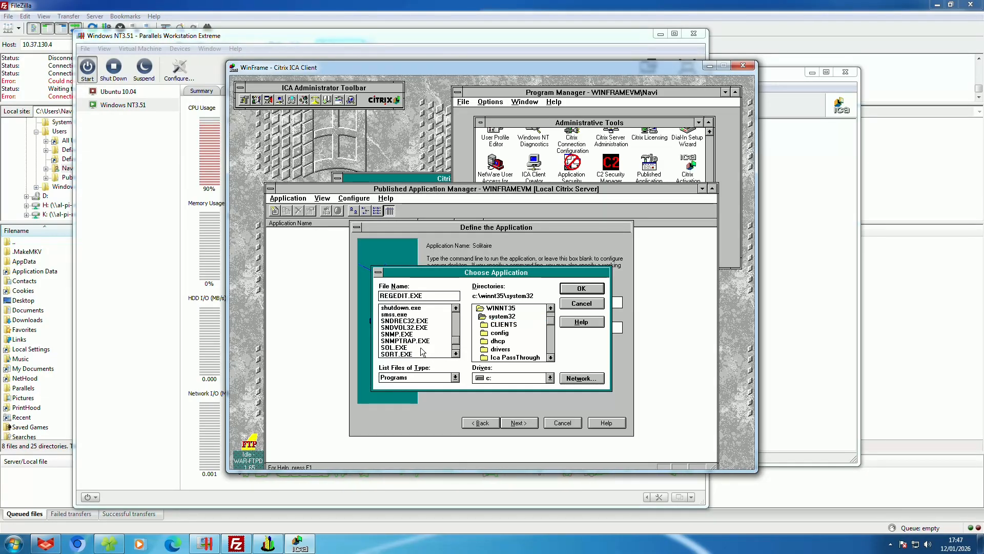
{"action": "left_click", "coordinate": [582, 290]}
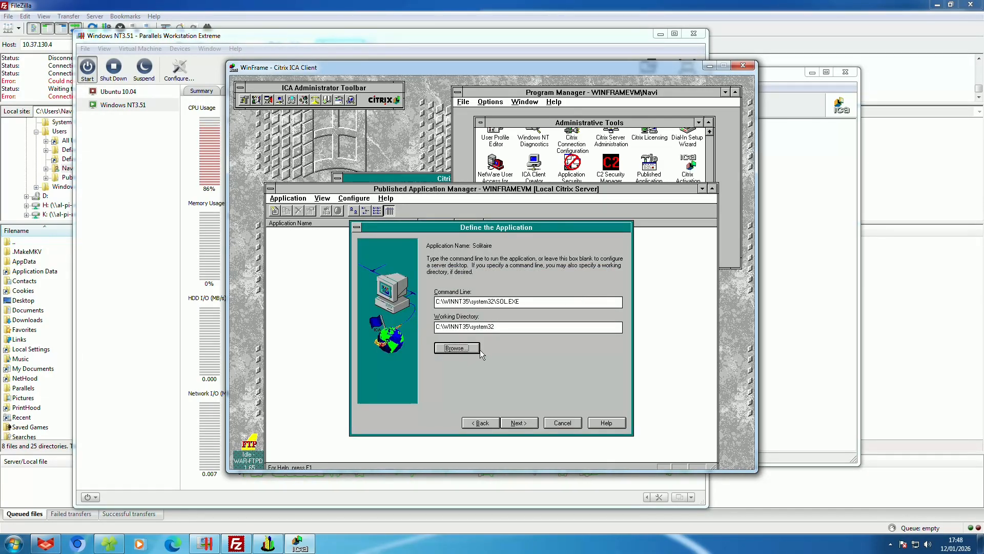
Step: Accept the SOL.EXE command line and hide Solitaire's title bar, keeping it maximized at startup
{"action": "left_click", "coordinate": [517, 423]}
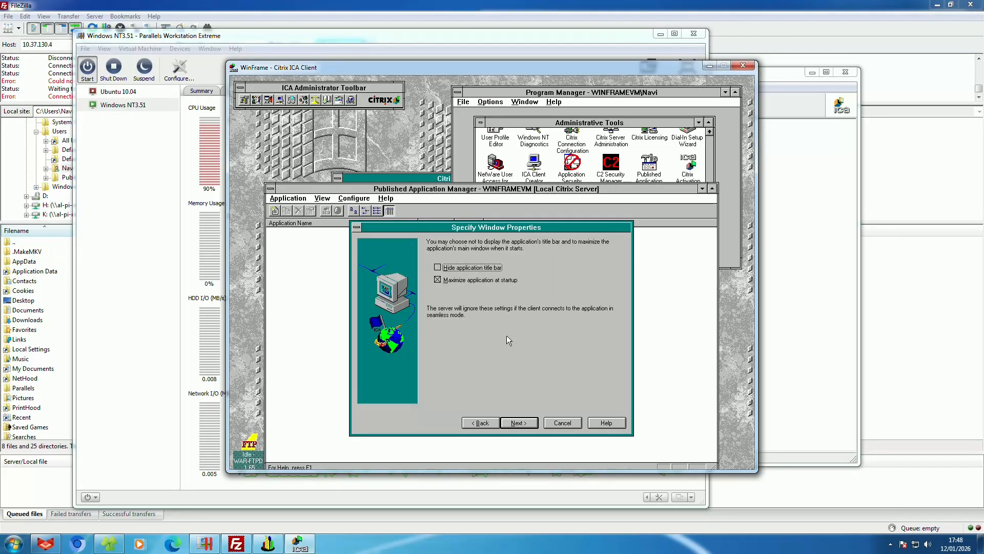
{"action": "left_click", "coordinate": [471, 271]}
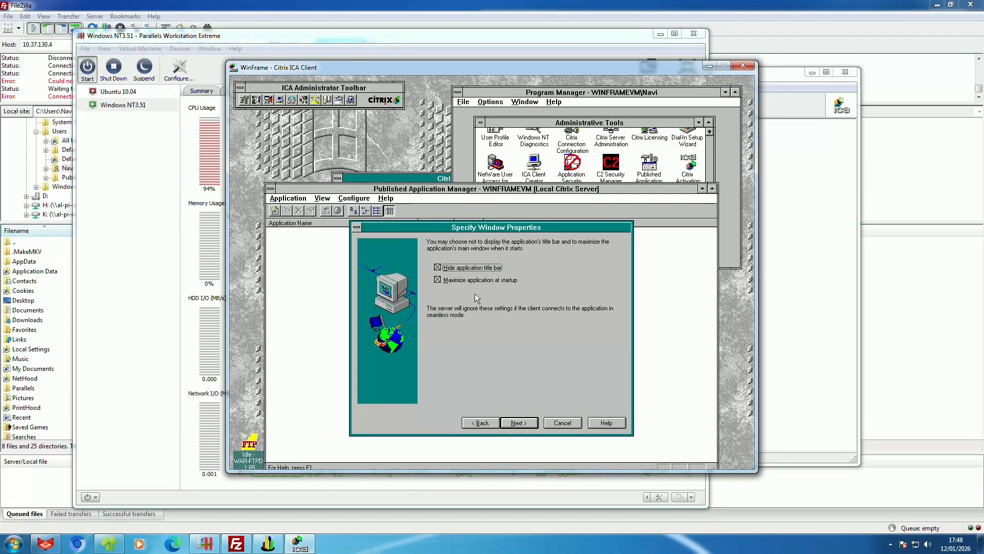
{"action": "left_click", "coordinate": [519, 423]}
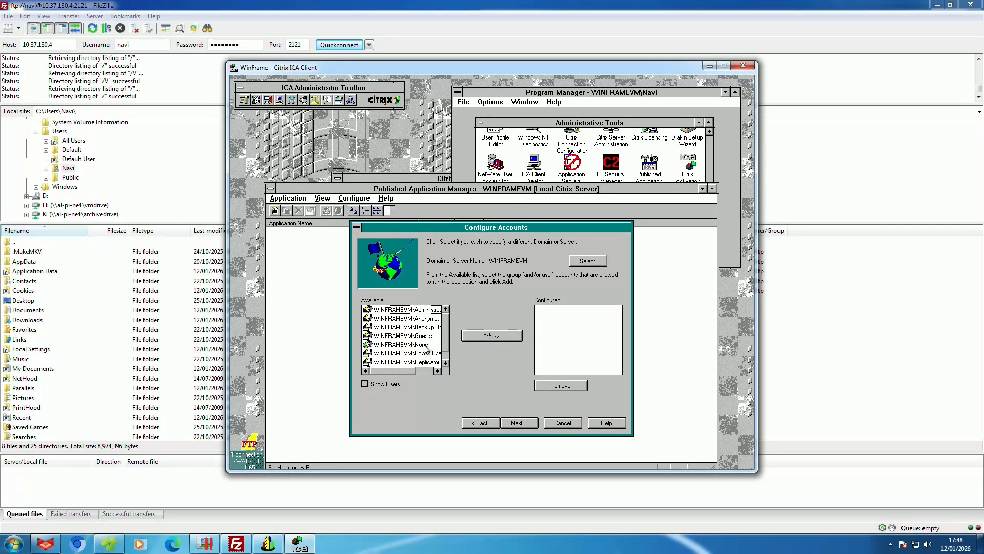
Step: Allow the WINFRAMEVM Administrators and Users groups to run Solitaire and continue to the server selection
{"action": "left_click", "coordinate": [388, 386]}
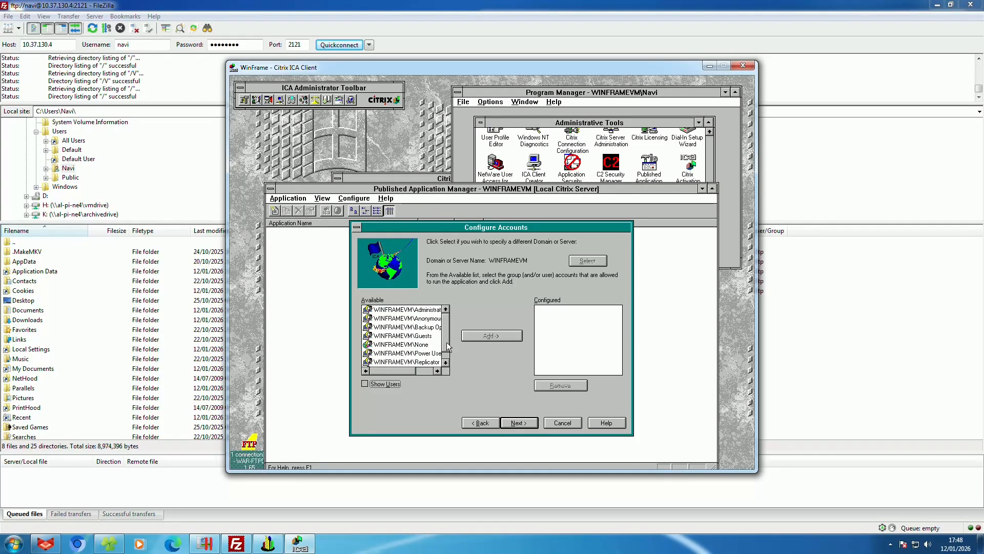
{"action": "left_click", "coordinate": [431, 310]}
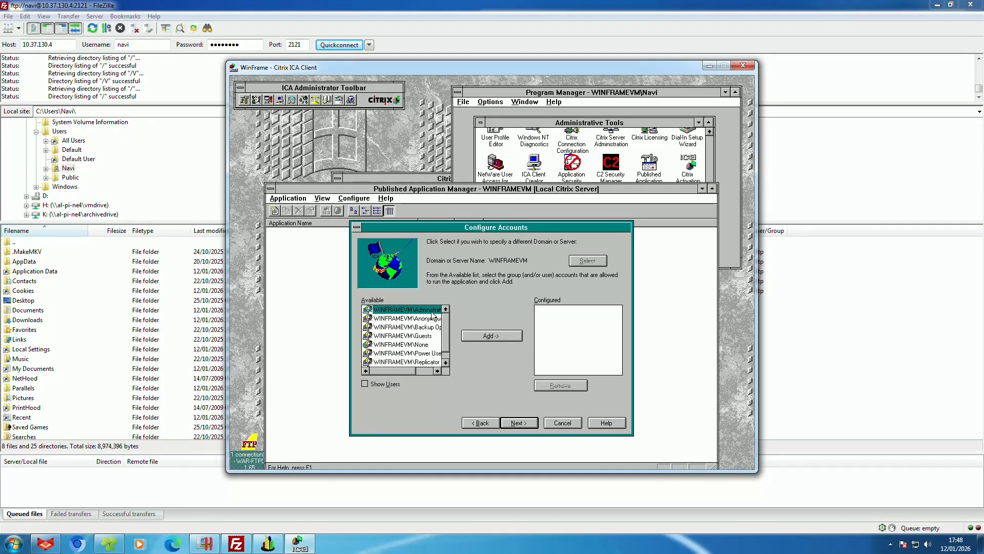
{"action": "left_click", "coordinate": [481, 336]}
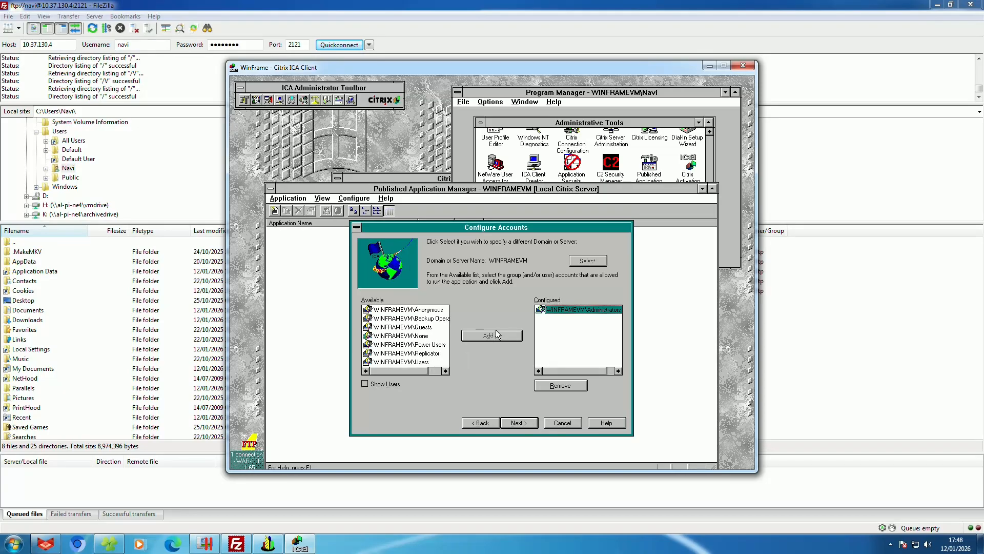
{"action": "left_click", "coordinate": [420, 362]}
{"action": "left_click", "coordinate": [496, 335]}
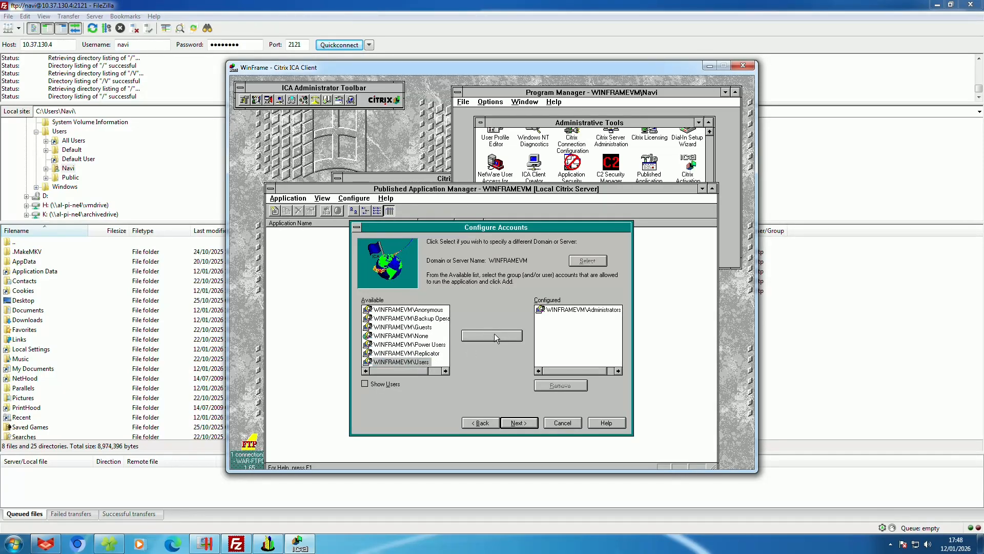
{"action": "left_click", "coordinate": [521, 421]}
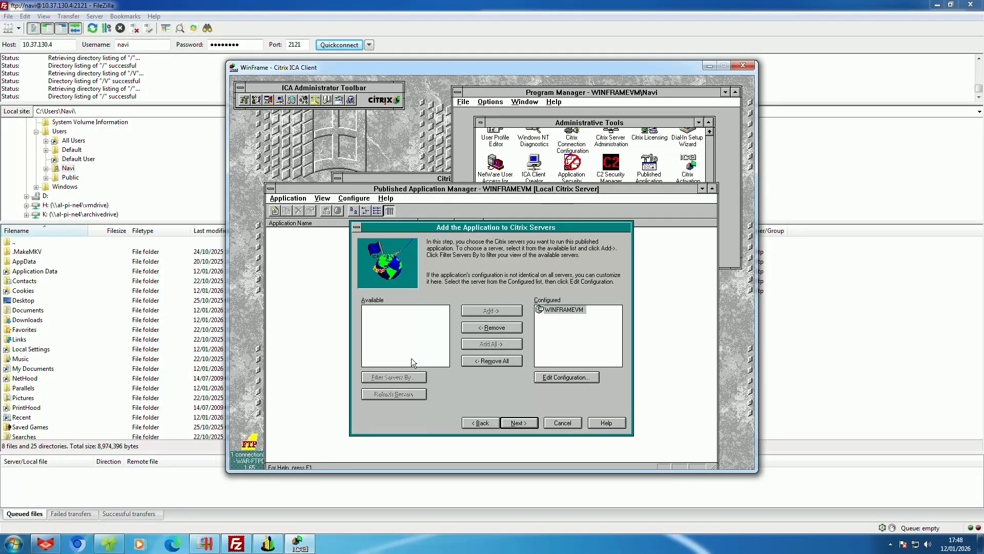
Step: Keep WINFRAMEVM as the configured server and finish publishing Solitaire
{"action": "left_click", "coordinate": [564, 310]}
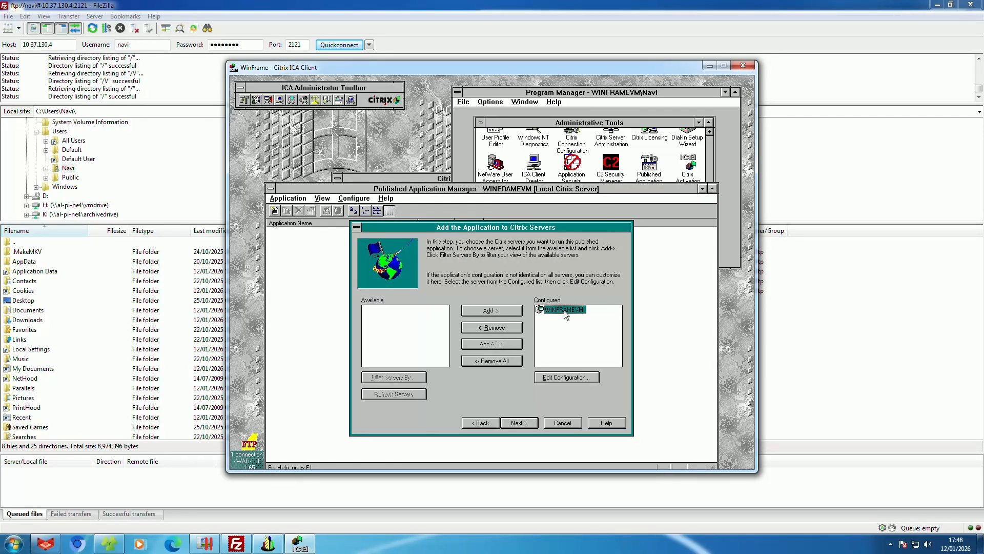
{"action": "left_click", "coordinate": [518, 423]}
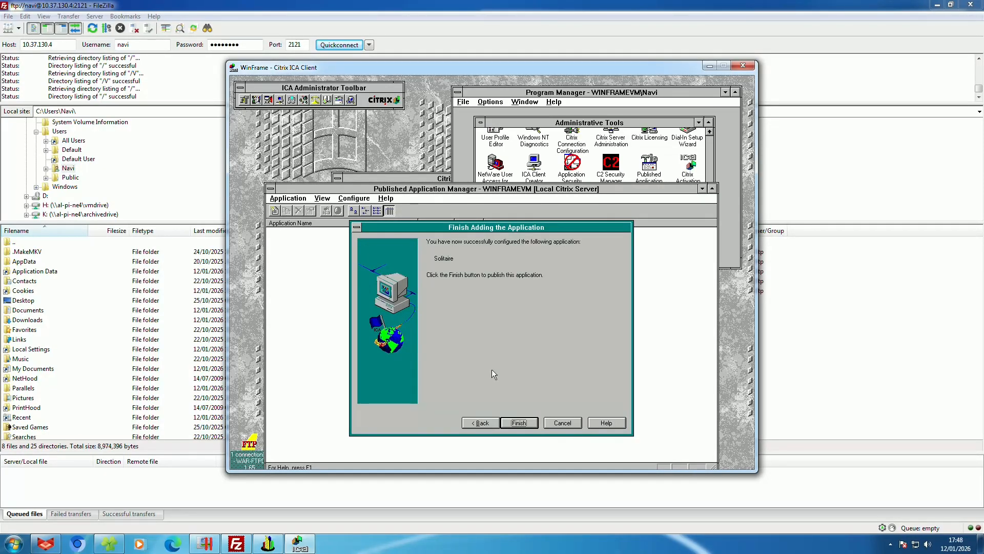
{"action": "left_click", "coordinate": [491, 423]}
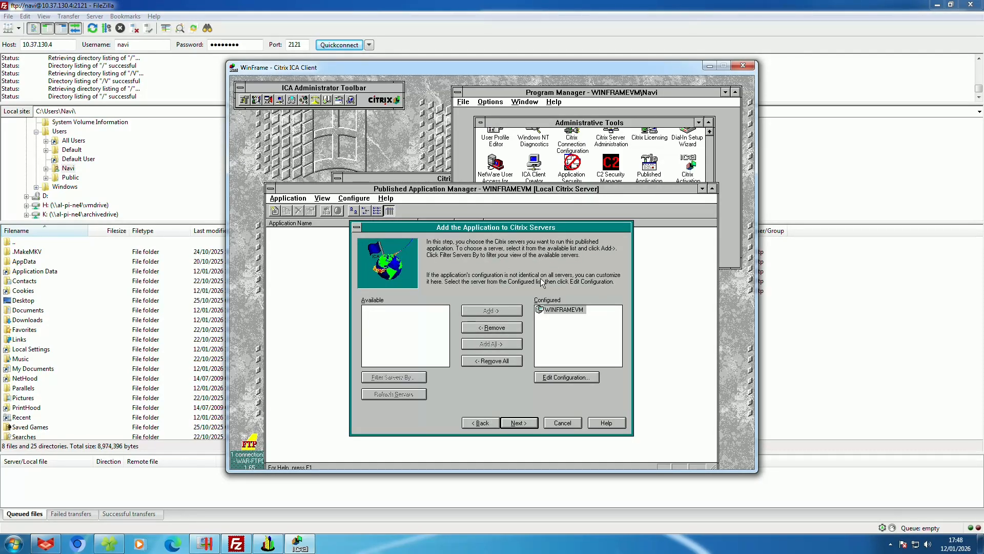
{"action": "left_click", "coordinate": [519, 423]}
{"action": "left_click", "coordinate": [519, 424]}
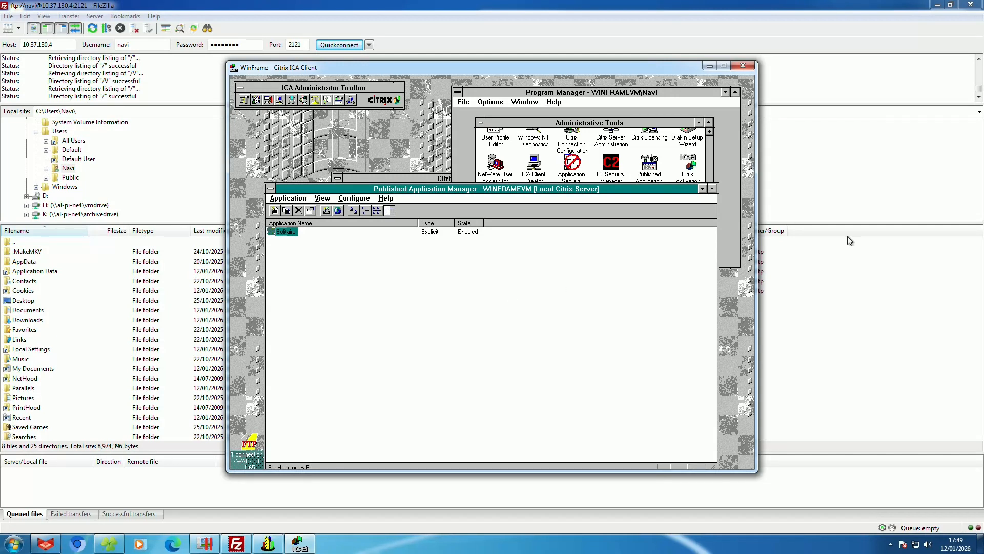
Step: Leave the WinFrame session and start a new custom ICA connection of the Local Area Network type in Citrix Program Neighborhood
{"action": "left_click", "coordinate": [292, 197]}
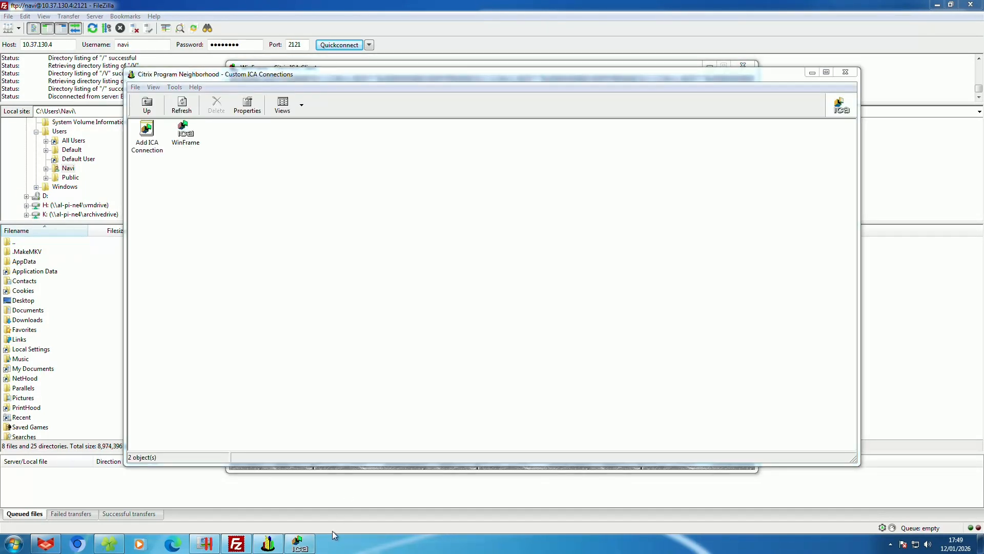
{"action": "left_click", "coordinate": [313, 549]}
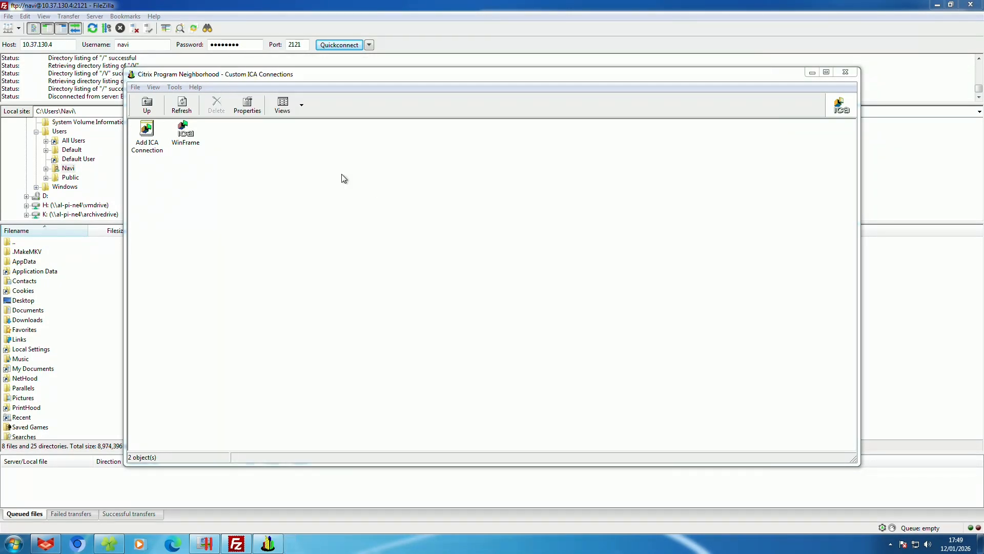
{"action": "double_click", "coordinate": [161, 148]}
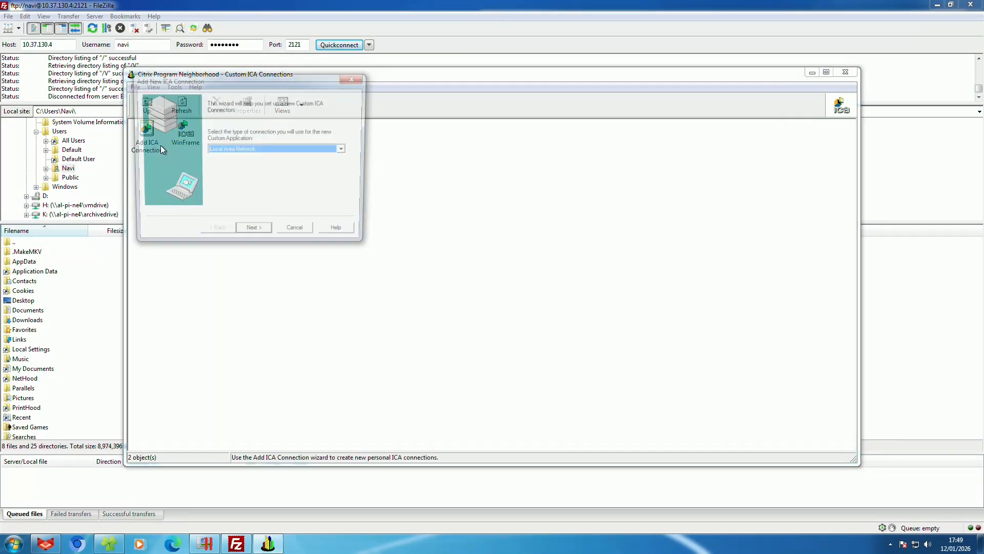
{"action": "left_click", "coordinate": [266, 236]}
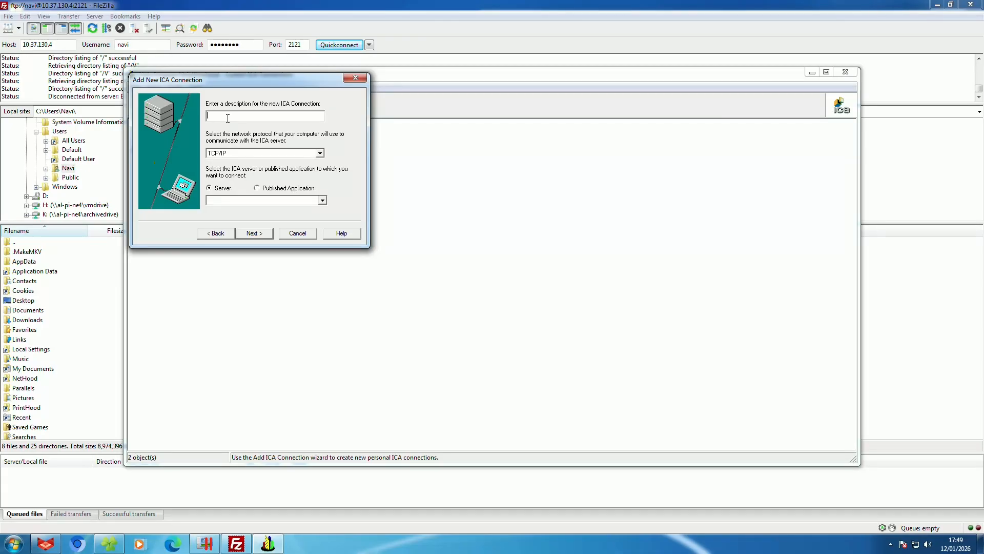
Step: Describe the connection as Solitaire, target a published application in a seamless window, and leave the login details blank
{"action": "type", "text": "Solitaire"}
{"action": "left_click", "coordinate": [257, 187]}
{"action": "left_click", "coordinate": [256, 233]}
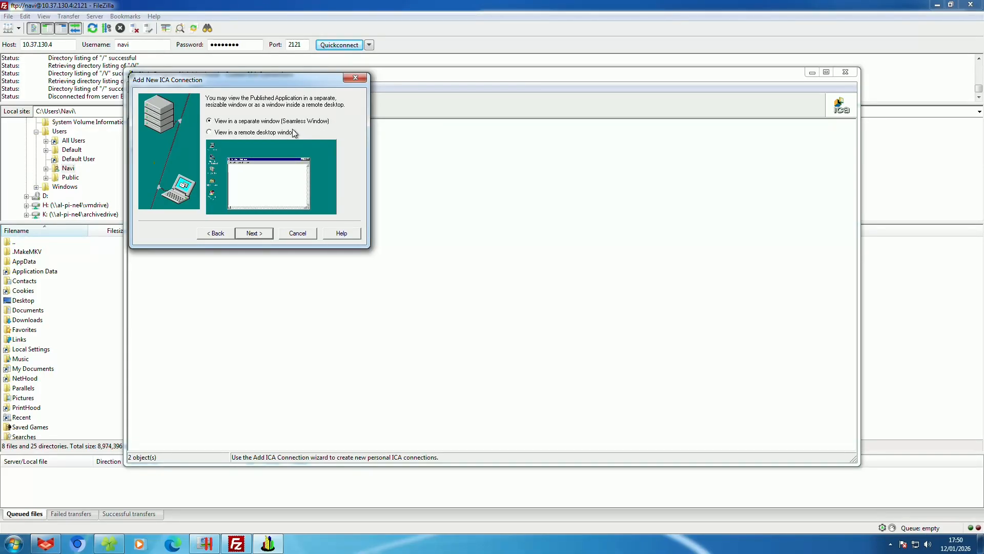
{"action": "left_click", "coordinate": [264, 234]}
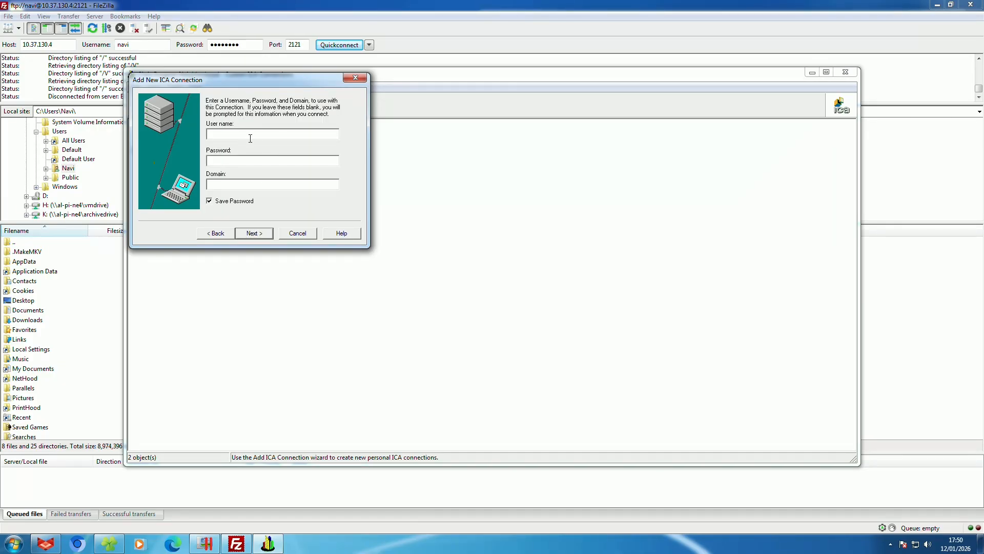
{"action": "left_click", "coordinate": [254, 233]}
Step: Set the Solitaire connection's published application to WINFRAMEVM and try to connect
{"action": "double_click", "coordinate": [186, 132]}
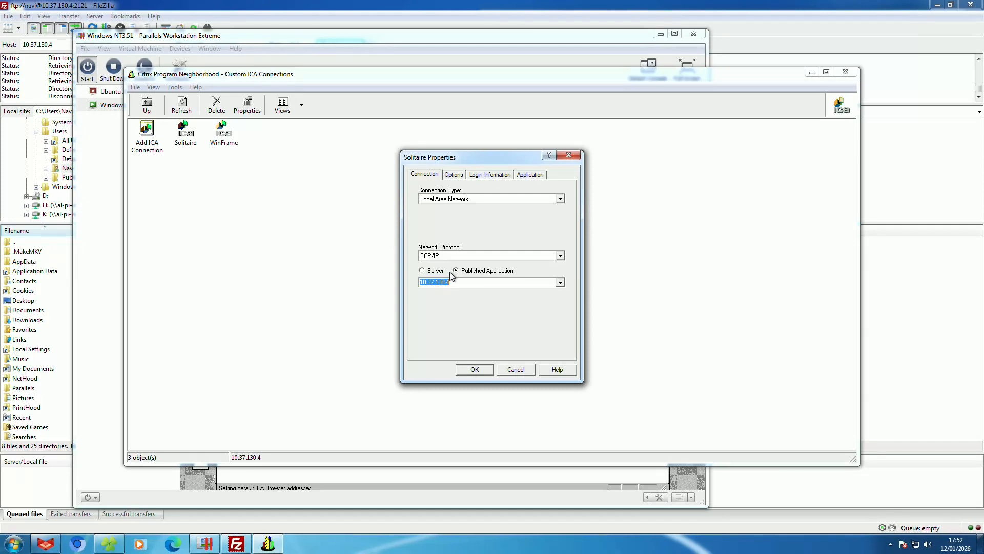
{"action": "type", "text": "WINFRAMEVM"}
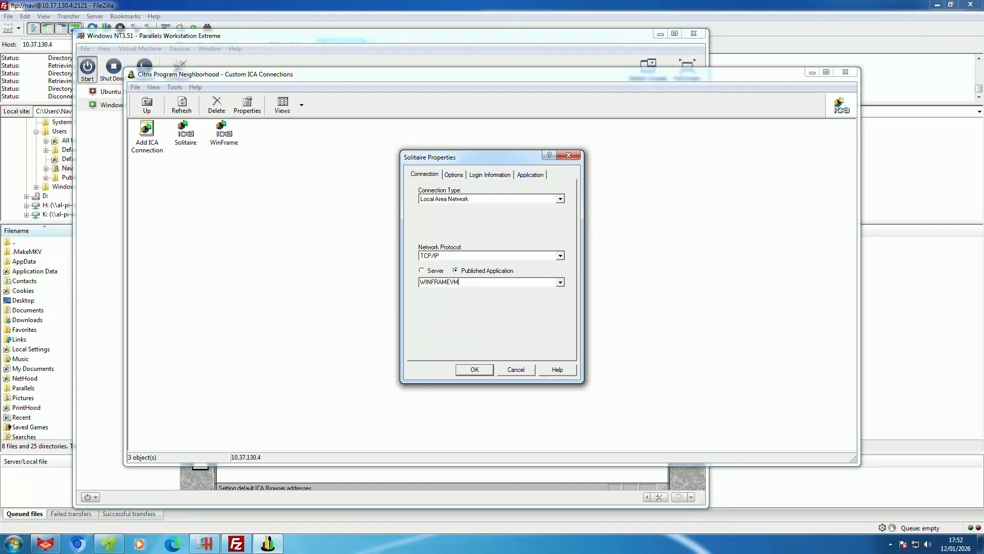
{"action": "key", "text": "Return"}
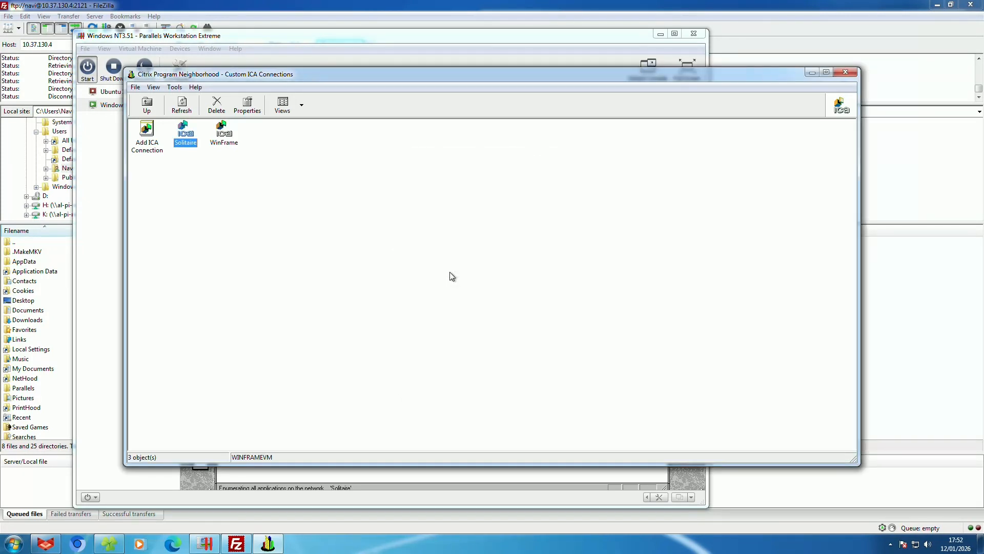
{"action": "key", "text": "Return"}
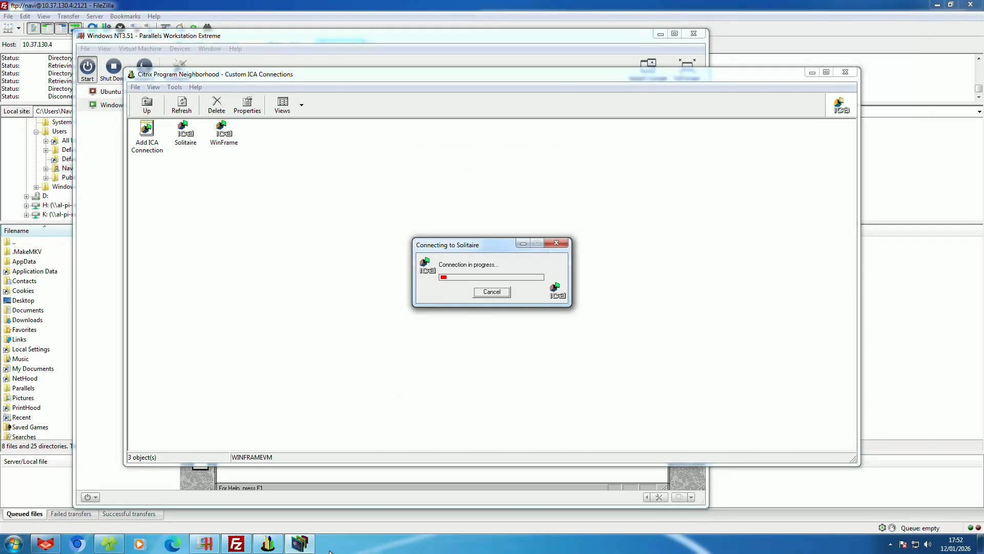
Step: Switch to the Windows NT3.51 virtual machine in Parallels and start writing an ICA file for the published Solitaire application
{"action": "mouse_move", "coordinate": [271, 542]}
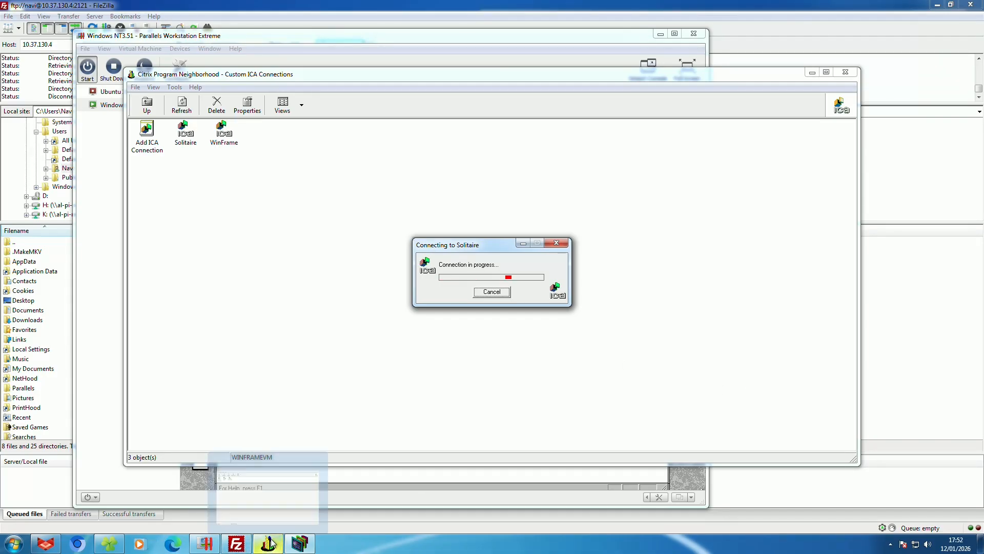
{"action": "left_click", "coordinate": [206, 544]}
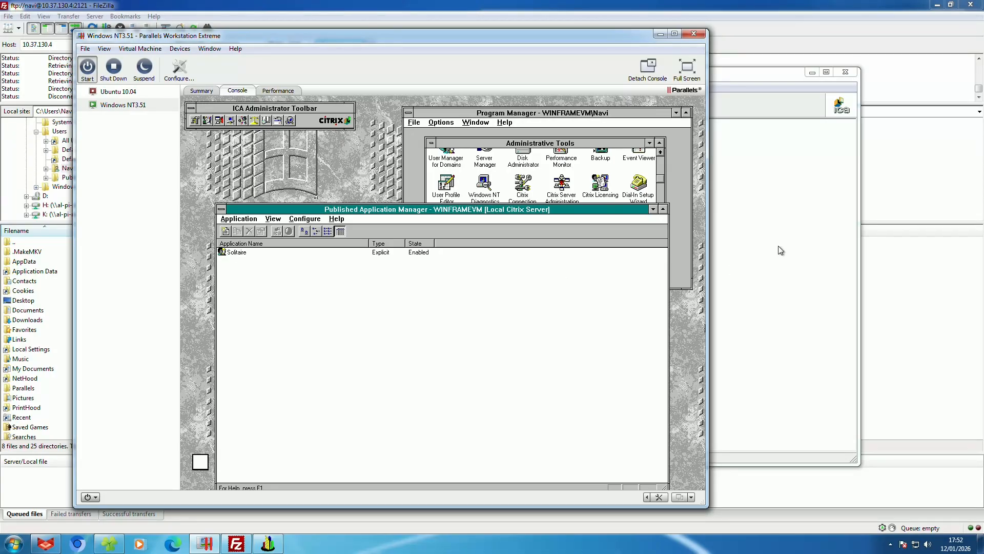
{"action": "left_click", "coordinate": [228, 252]}
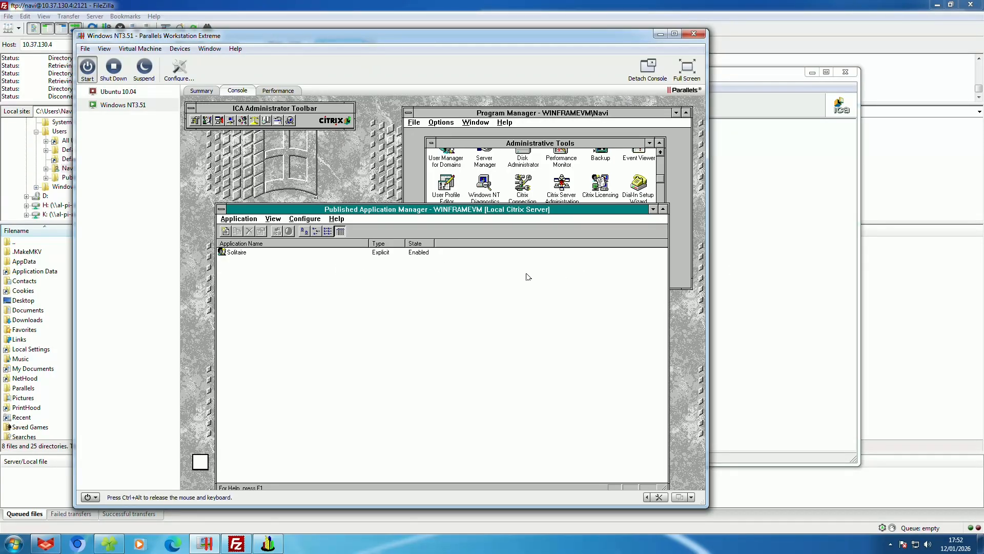
{"action": "right_click", "coordinate": [233, 256]}
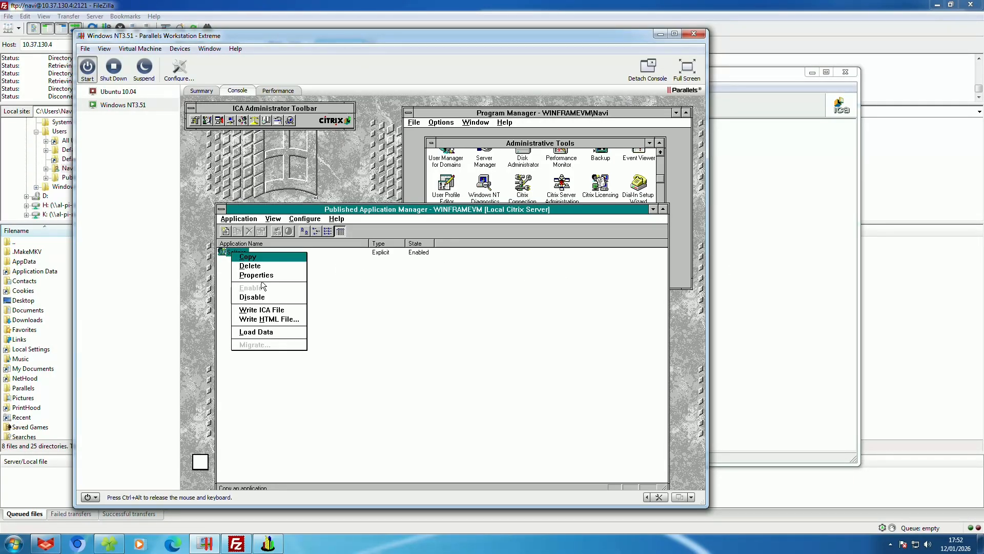
{"action": "left_click", "coordinate": [287, 310]}
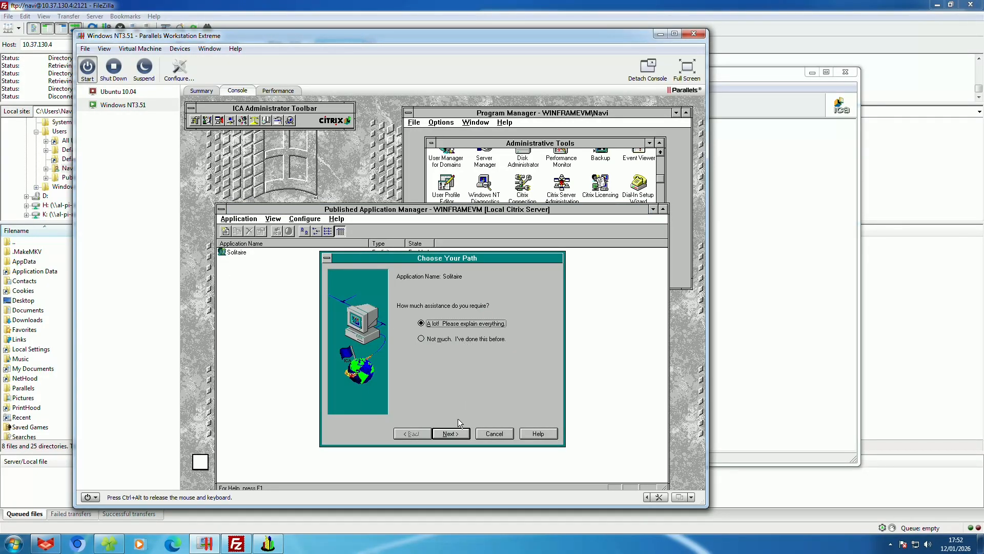
Step: Keep full assistance, a 640 by 480 pixel window with 256 colors, and Basic encryption for the ICA file
{"action": "left_click", "coordinate": [451, 433]}
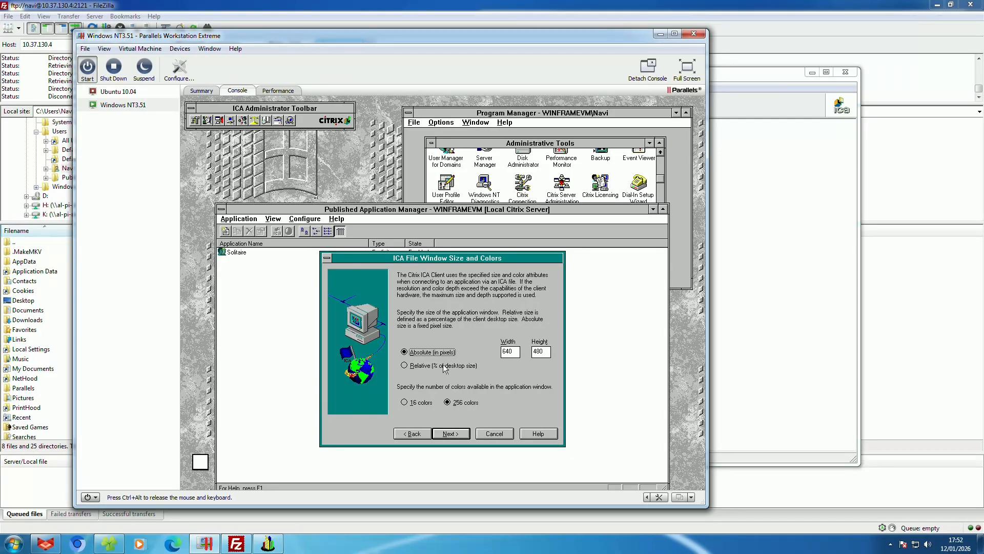
{"action": "left_click", "coordinate": [453, 434]}
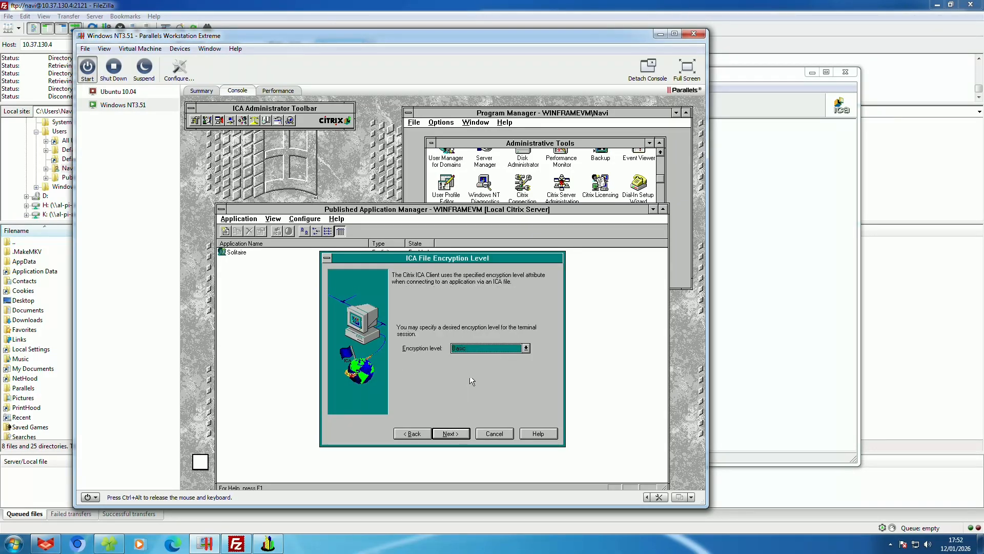
{"action": "left_click", "coordinate": [449, 433]}
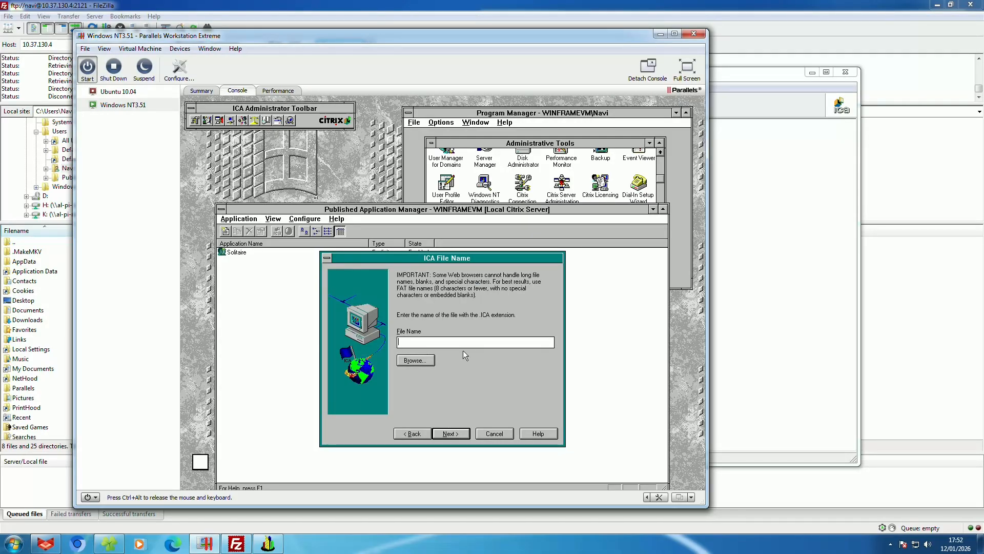
Step: Name the ICA file Solitaire.ica and finish writing it without an HTML template
{"action": "type", "text": "Solitaire.ica"}
{"action": "left_click", "coordinate": [445, 432]}
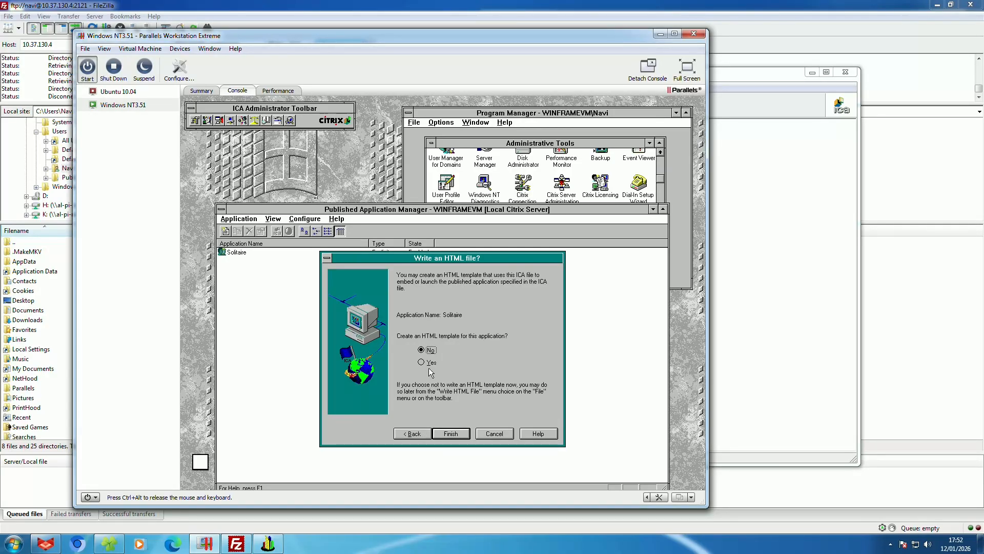
{"action": "left_click", "coordinate": [458, 435]}
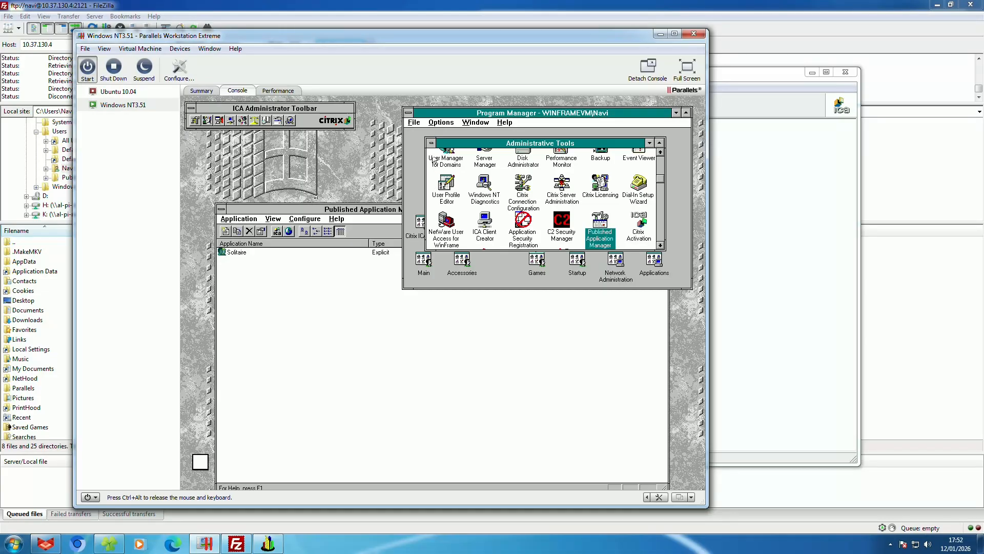
Step: Close the Administrative Tools group and open File Manager from the Main group
{"action": "double_click", "coordinate": [431, 144]}
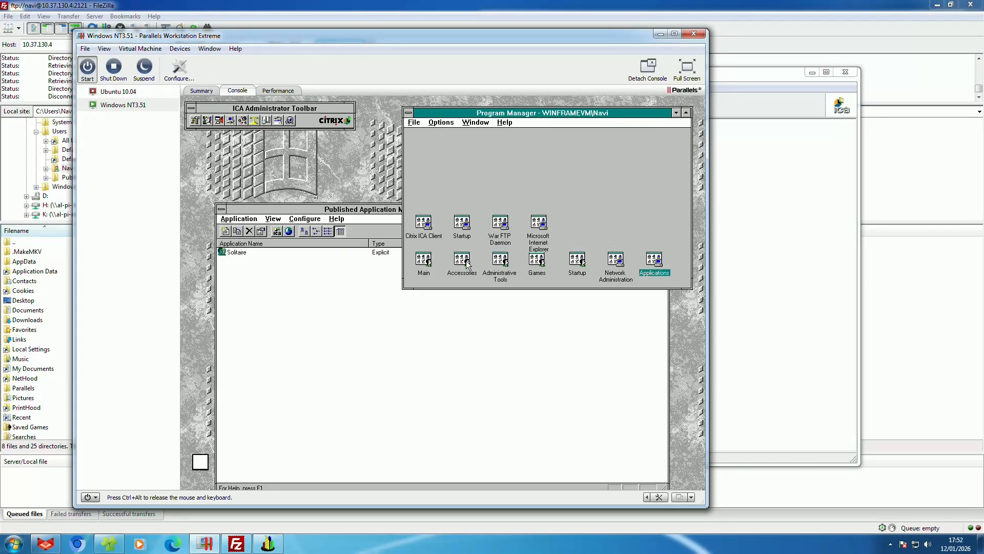
{"action": "double_click", "coordinate": [424, 260]}
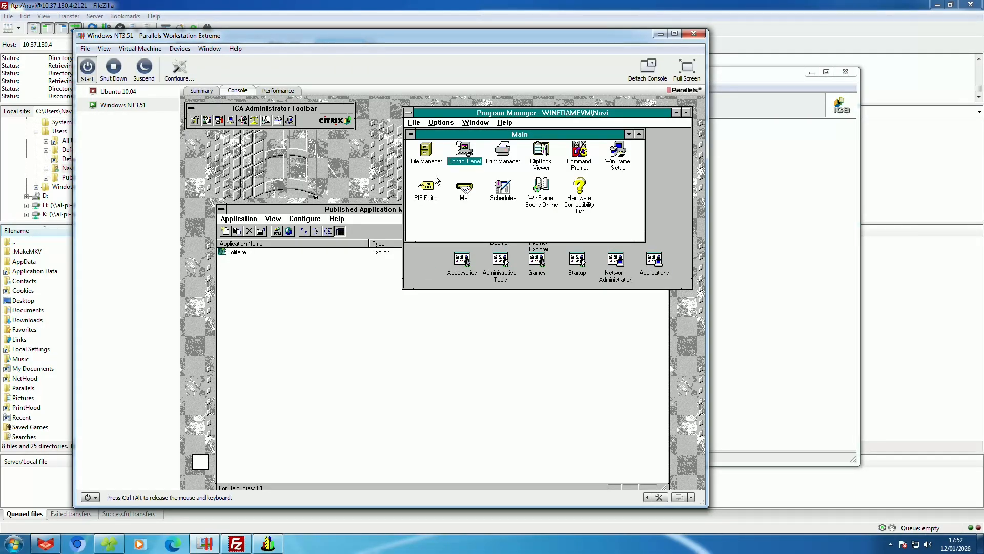
{"action": "double_click", "coordinate": [426, 153]}
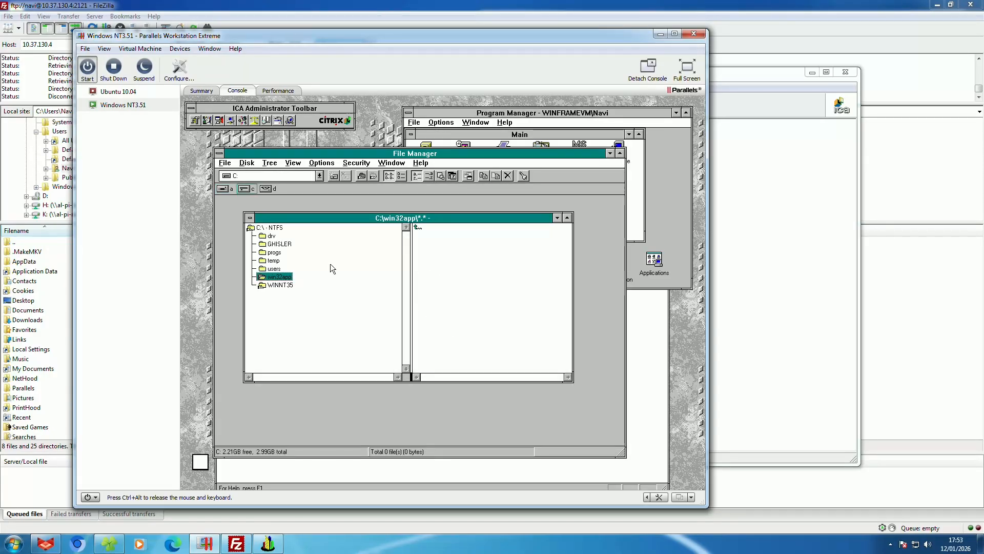
Step: Browse the folders on drive C: for the generated Solitaire.ica file, including the default folder under users
{"action": "left_click", "coordinate": [289, 285]}
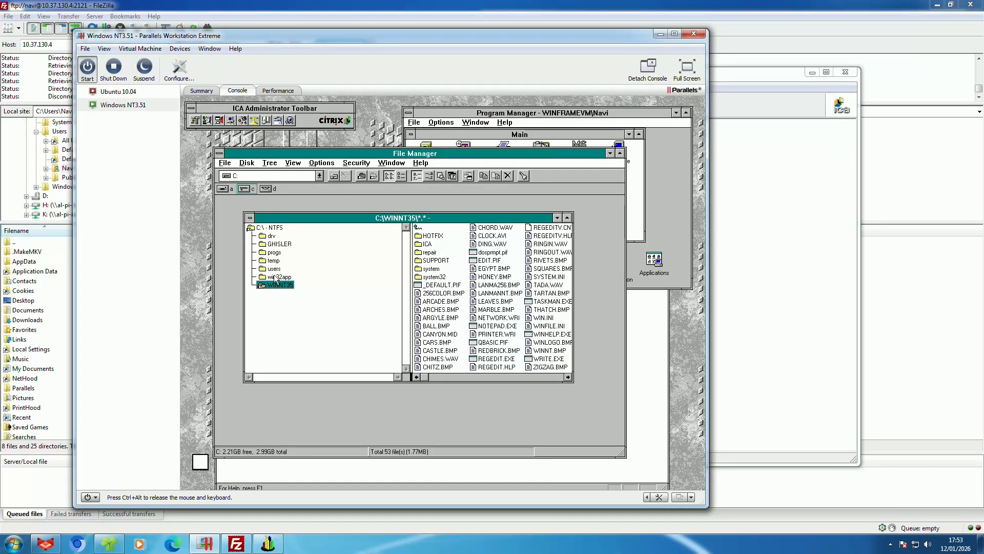
{"action": "left_click", "coordinate": [274, 229]}
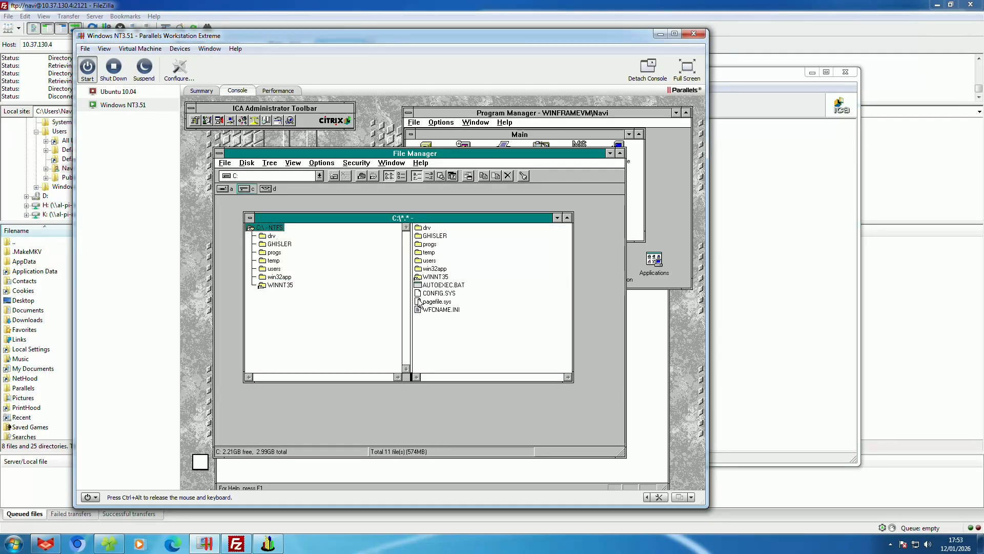
{"action": "left_click", "coordinate": [272, 245]}
{"action": "left_click", "coordinate": [273, 252]}
{"action": "left_click", "coordinate": [273, 261]}
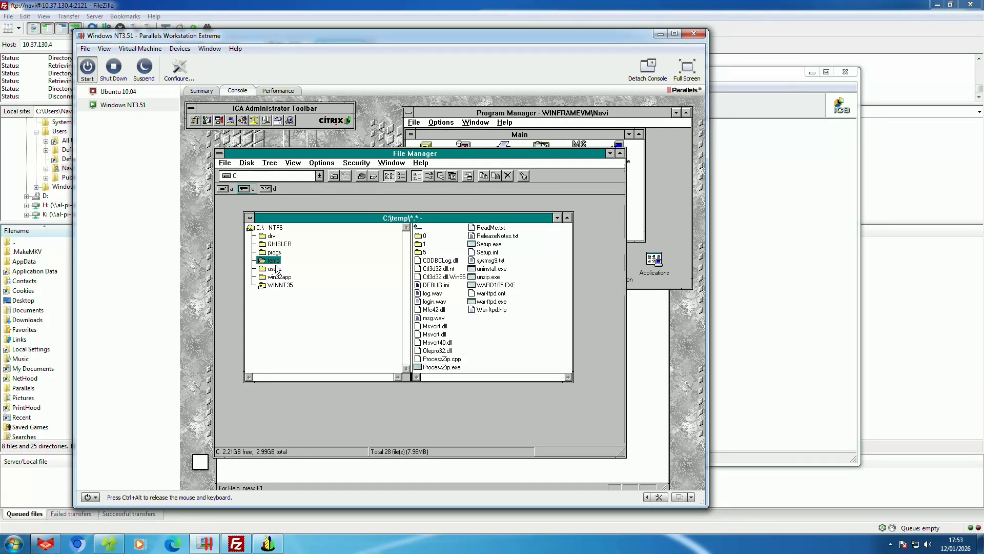
{"action": "left_click", "coordinate": [277, 269]}
{"action": "left_click", "coordinate": [279, 277]}
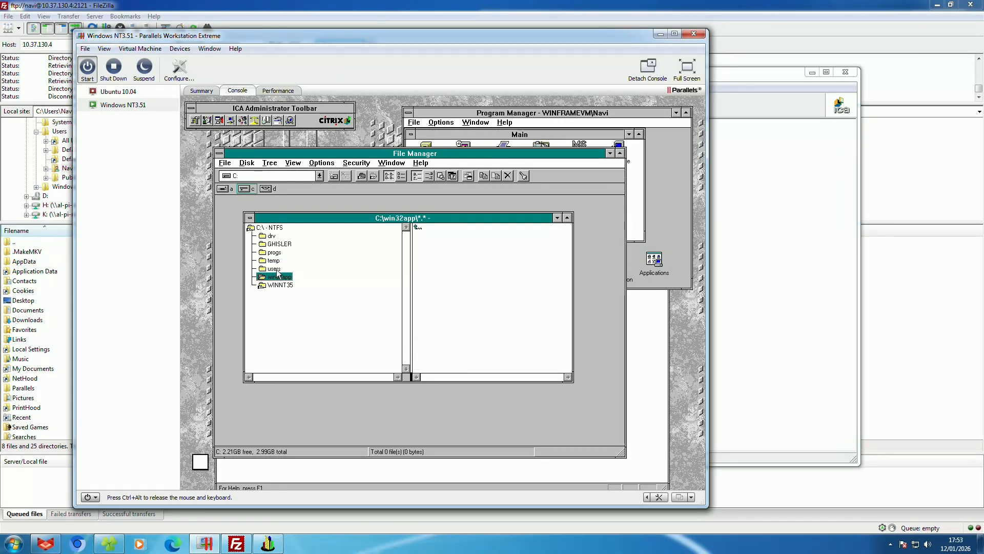
{"action": "left_click", "coordinate": [276, 269]}
{"action": "double_click", "coordinate": [432, 236]}
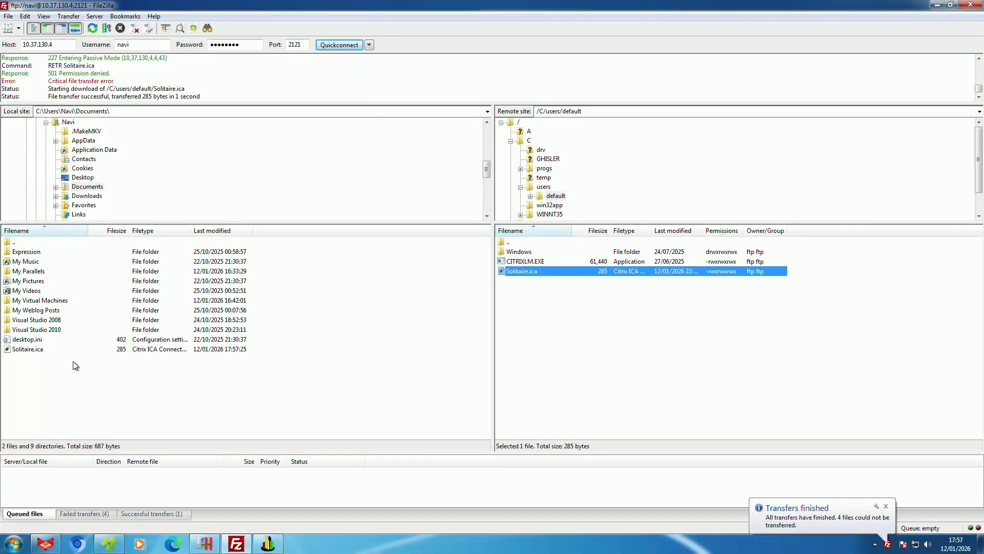
Step: Switch to Windows Explorer, open the Documents library and launch Solitaire.ica from it
{"action": "left_click", "coordinate": [107, 545]}
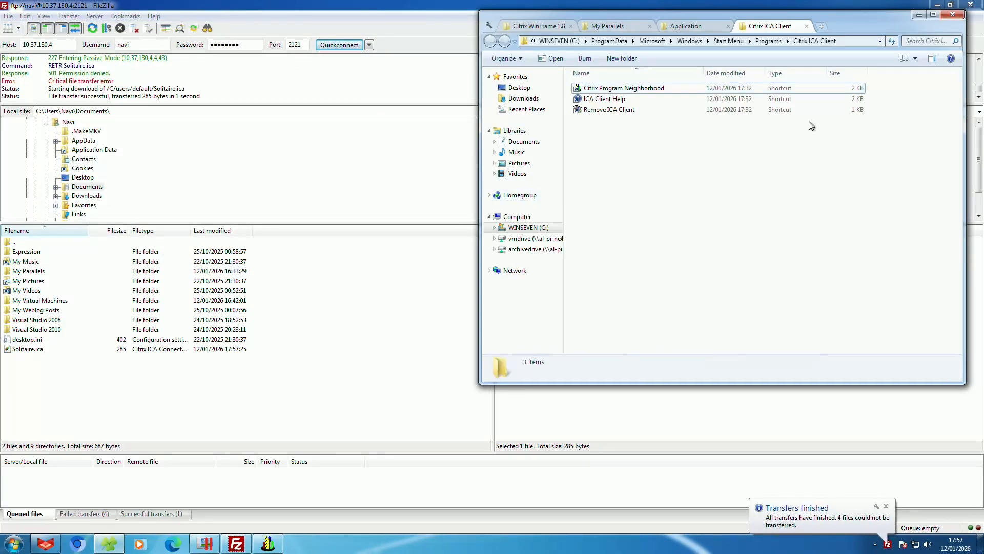
{"action": "left_click_drag", "start_coordinate": [714, 20], "coordinate": [542, 88]}
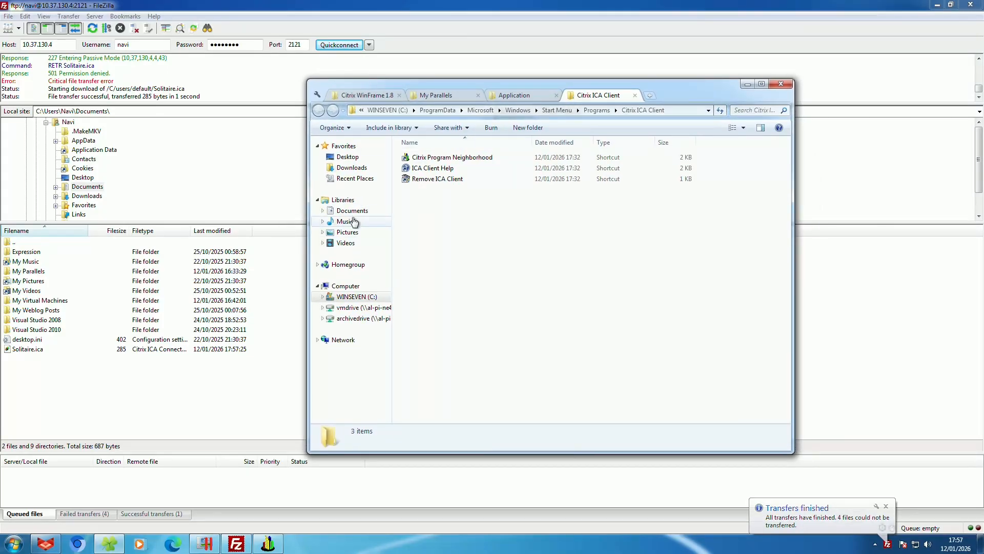
{"action": "left_click", "coordinate": [354, 219]}
{"action": "left_click", "coordinate": [352, 210]}
{"action": "double_click", "coordinate": [502, 347]}
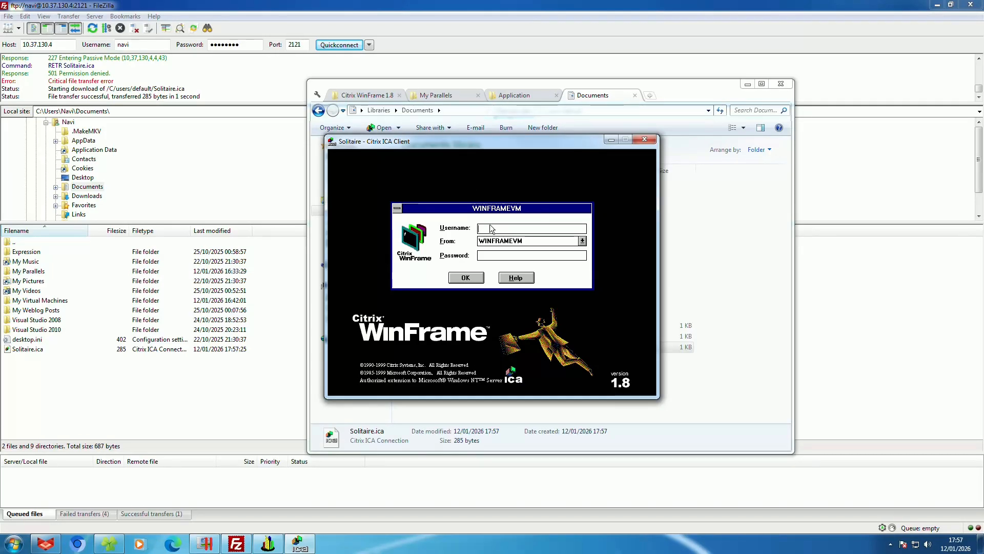
Step: Log on to WINFRAMEVM in the Solitaire session with the account username and password
{"action": "type", "text": "navi"}
{"action": "key", "text": "Tab"}
{"action": "key", "text": "Tab"}
{"action": "type", "text": "******"}
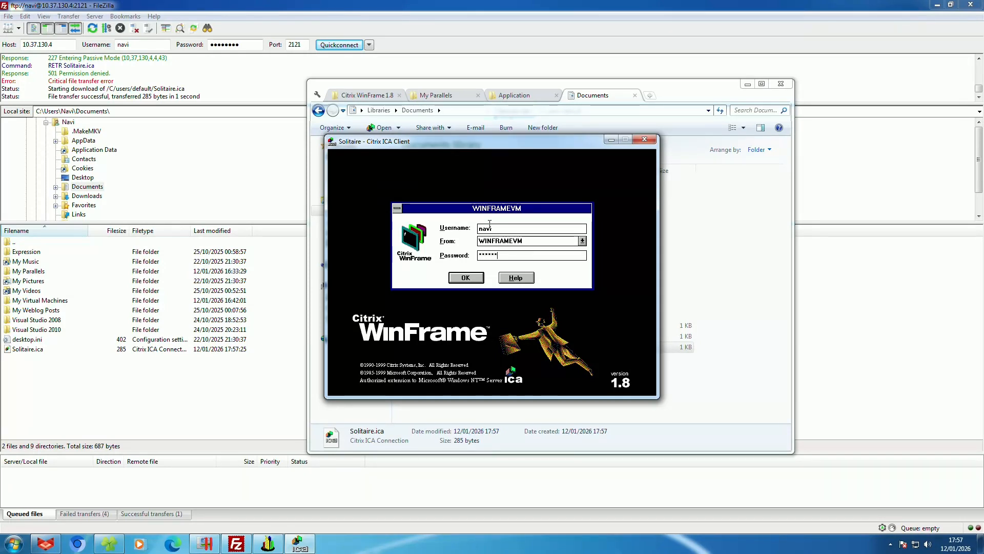
{"action": "key", "text": "Return"}
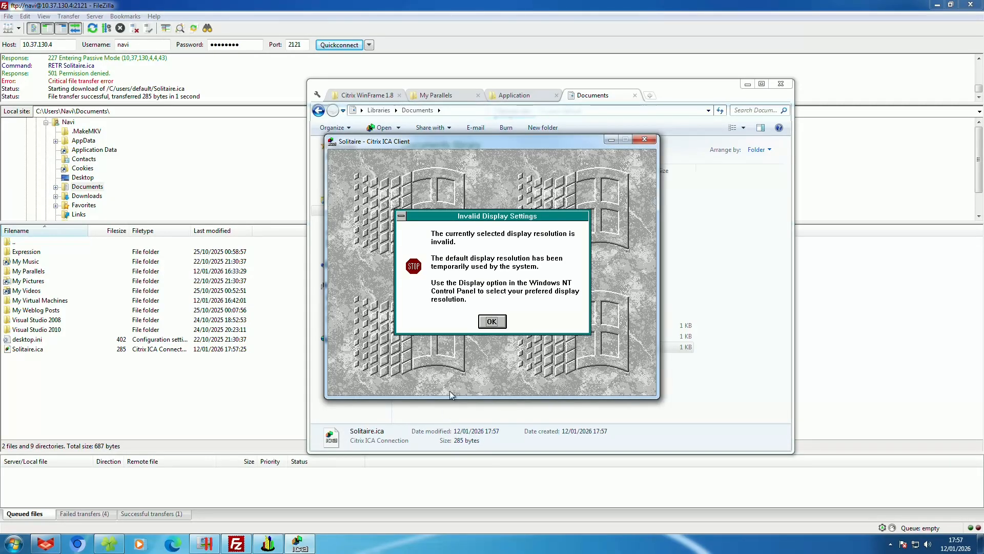
Step: Dismiss the invalid display settings and Dr. Watson error messages and close the Control Panel in the session
{"action": "left_click", "coordinate": [491, 322]}
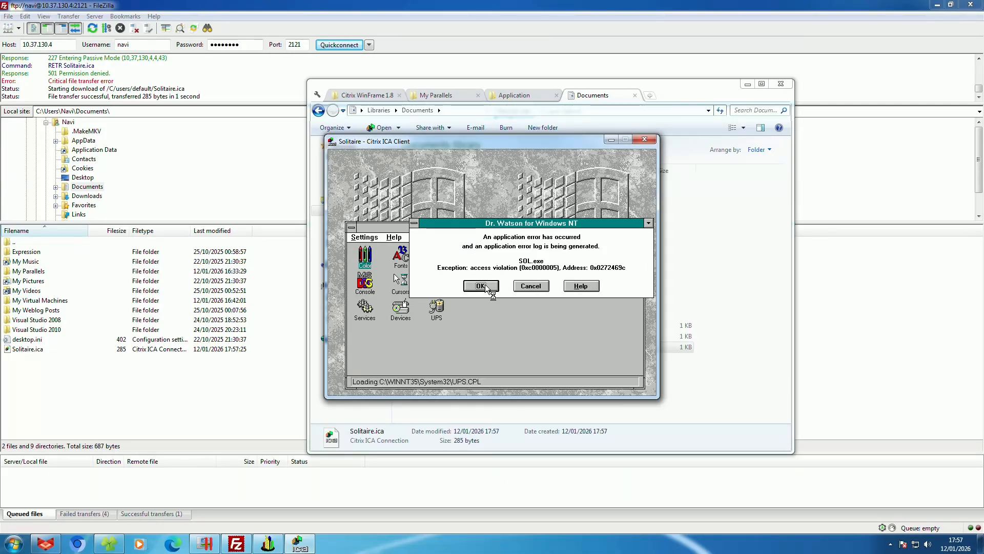
{"action": "left_click", "coordinate": [481, 285]}
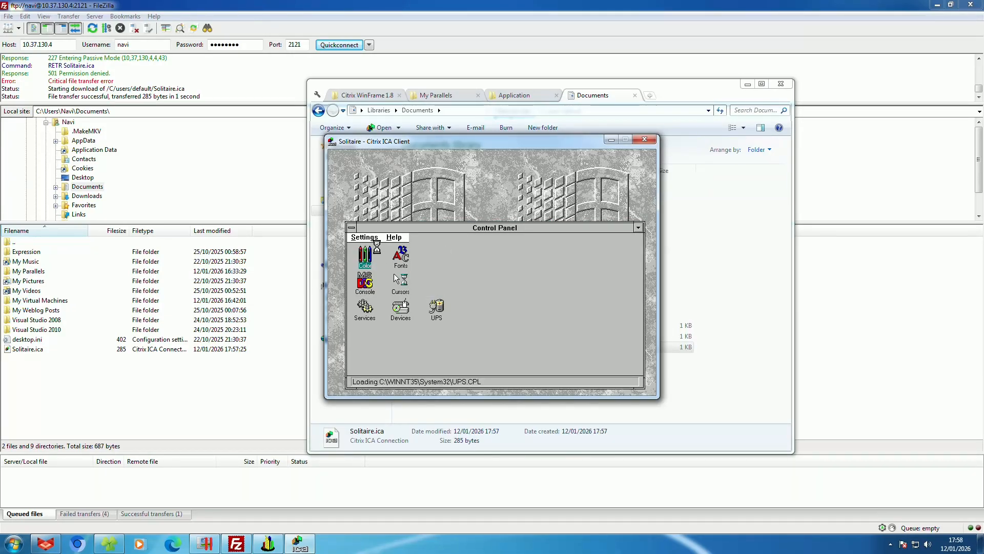
{"action": "double_click", "coordinate": [352, 228]}
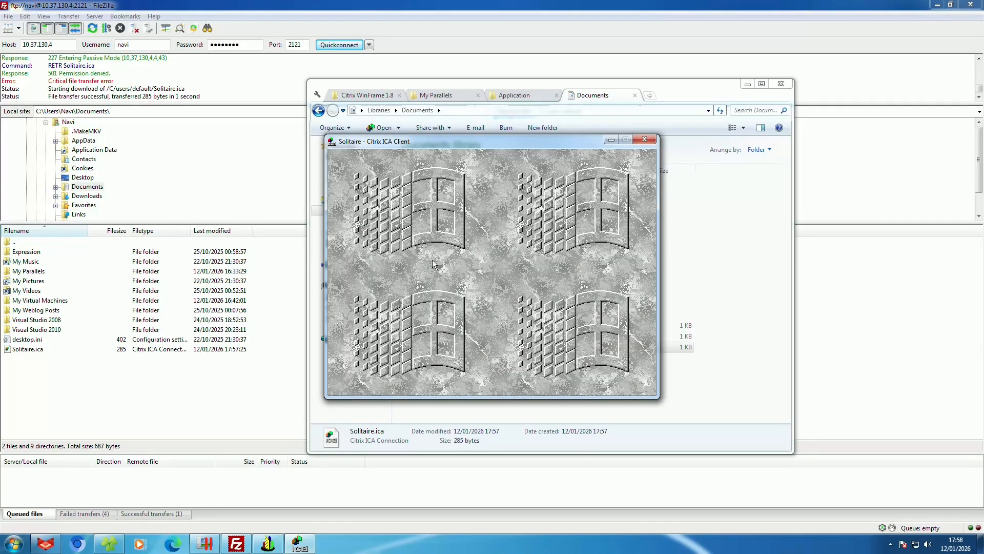
{"action": "left_click", "coordinate": [272, 544]}
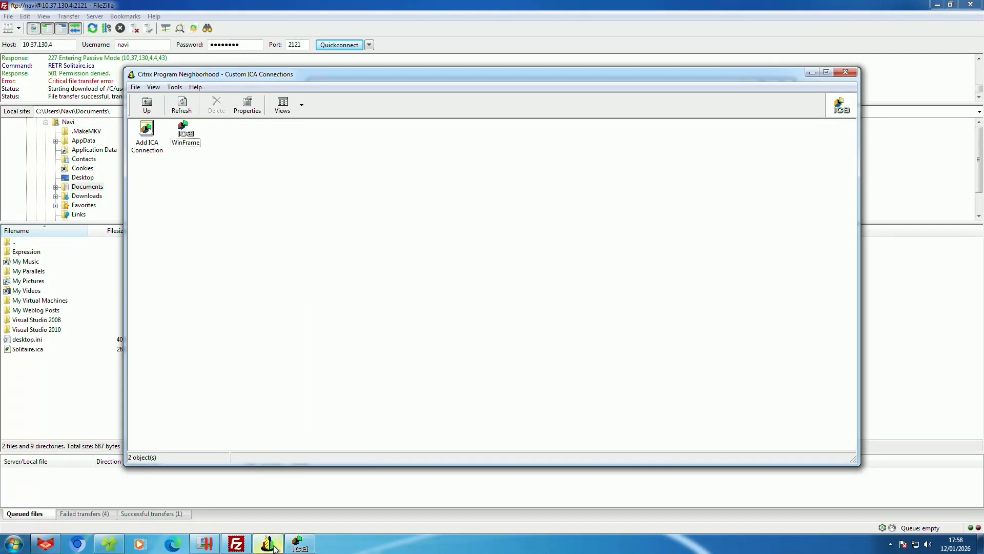
{"action": "left_click", "coordinate": [206, 544]}
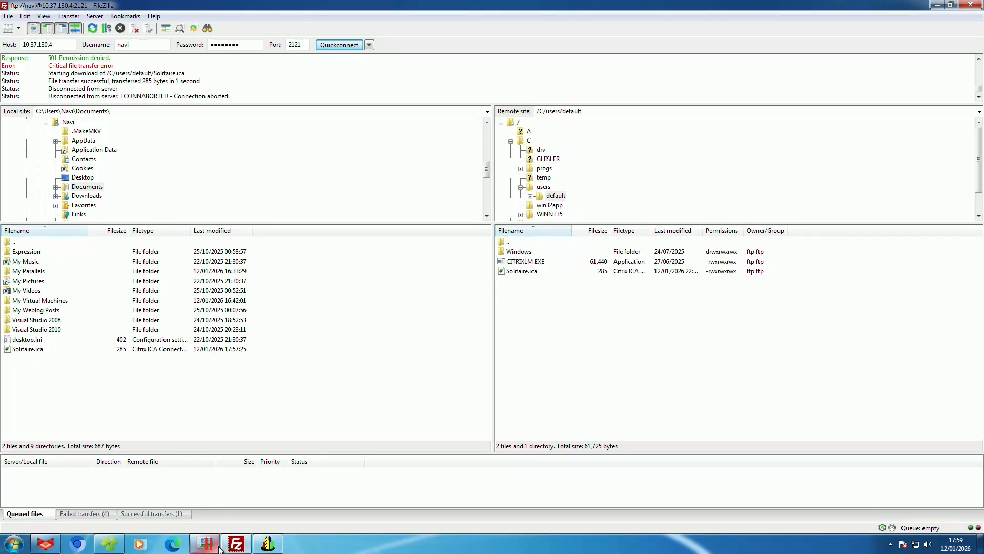
{"action": "left_click", "coordinate": [268, 544]}
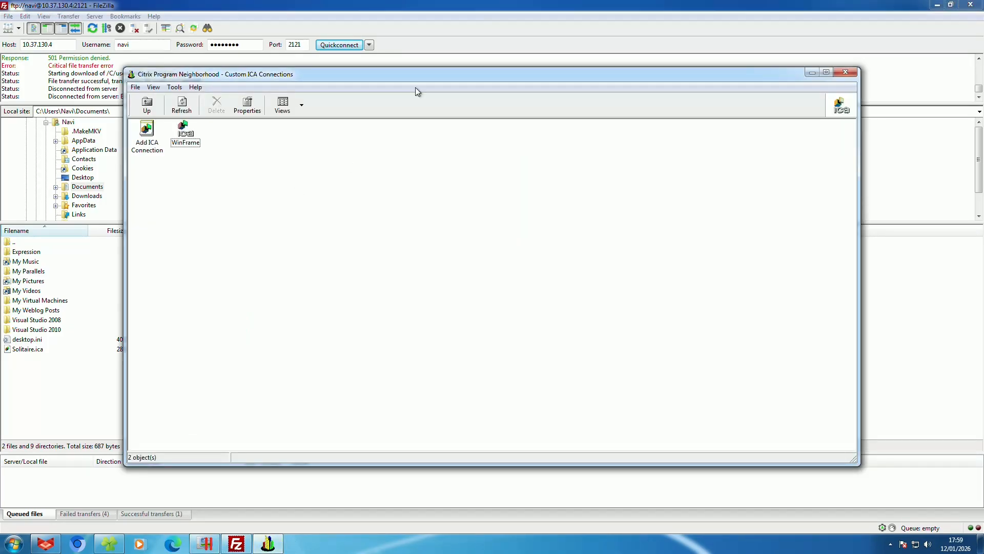
Step: Try to reconnect to the FTP server in a new FileZilla connection tab, and close that tab
{"action": "left_click", "coordinate": [349, 43]}
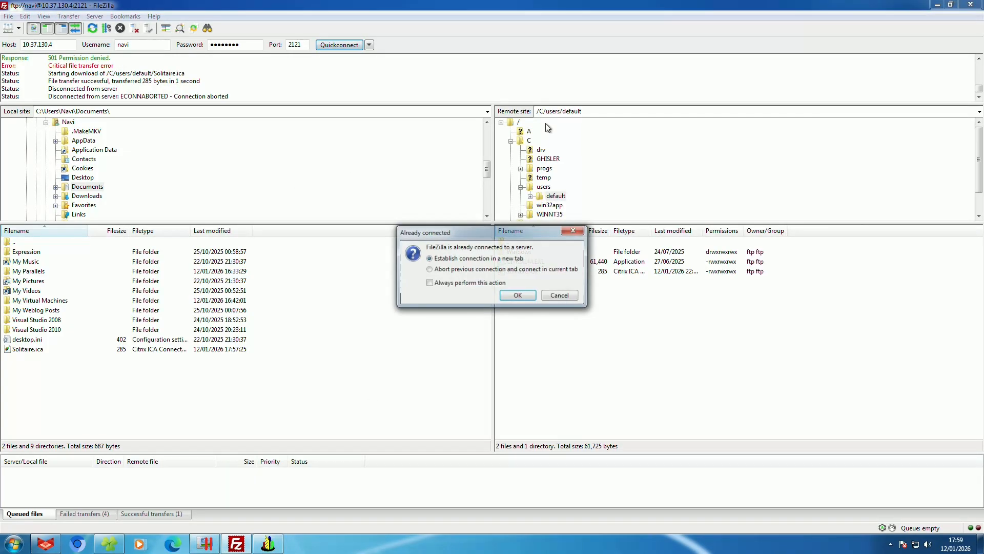
{"action": "left_click", "coordinate": [509, 297]}
{"action": "left_click", "coordinate": [181, 111]}
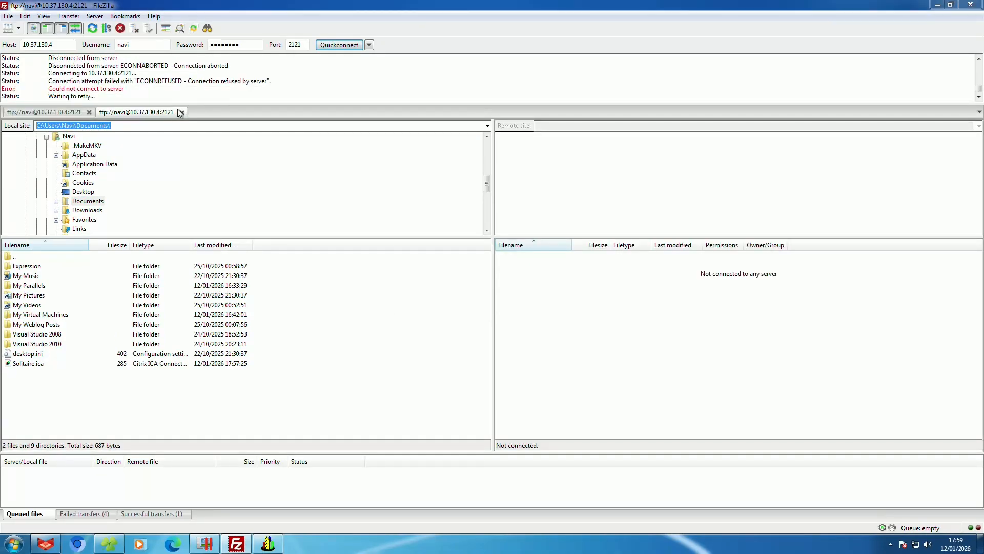
{"action": "left_click", "coordinate": [517, 272]}
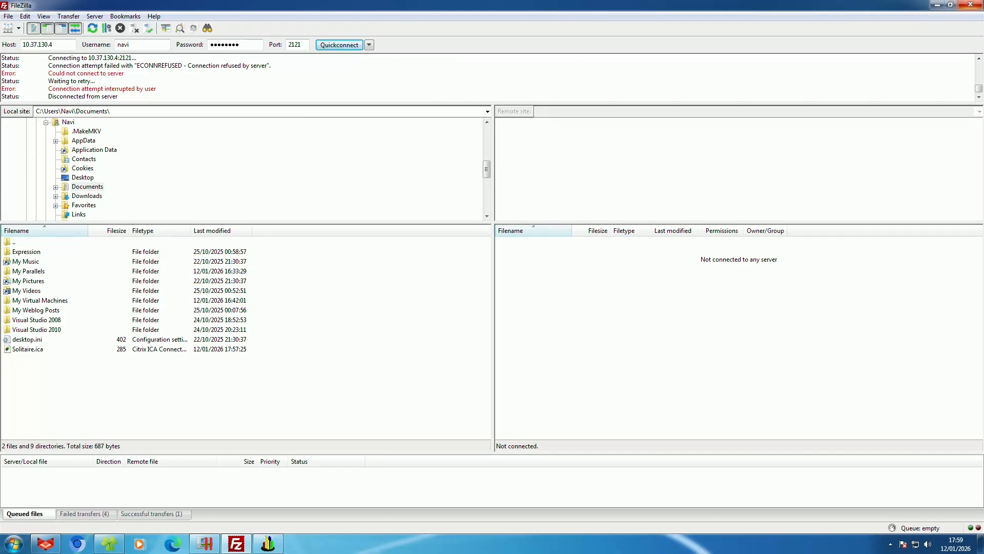
Step: Close FileZilla, shrink the Citrix Program Neighborhood window and arrange it alongside the Parallels window
{"action": "left_click", "coordinate": [970, 5]}
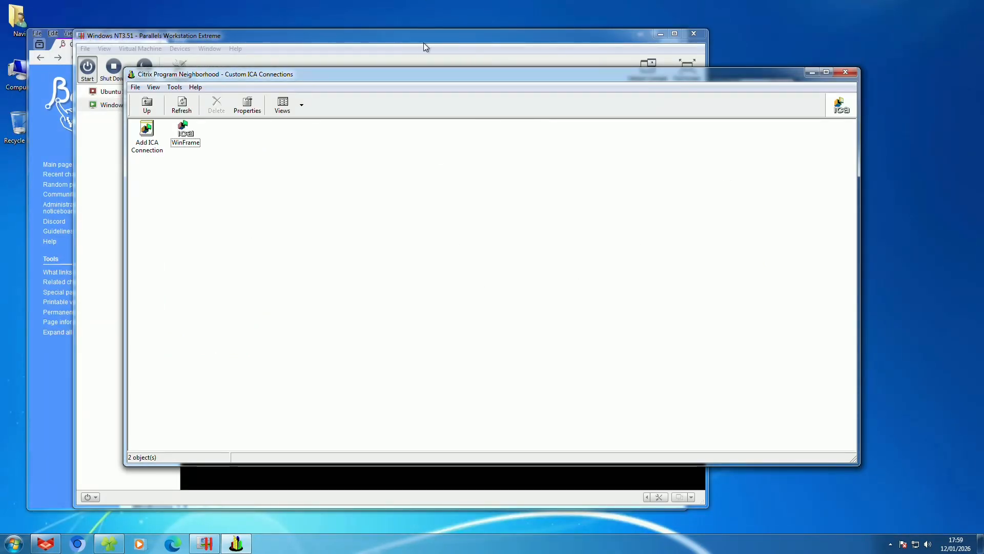
{"action": "left_click", "coordinate": [399, 34]}
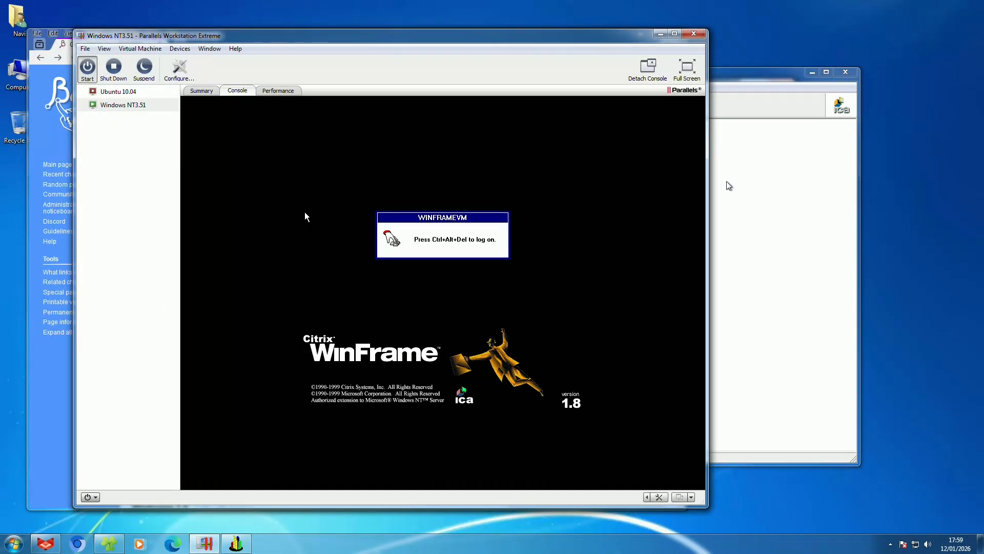
{"action": "left_click", "coordinate": [727, 181]}
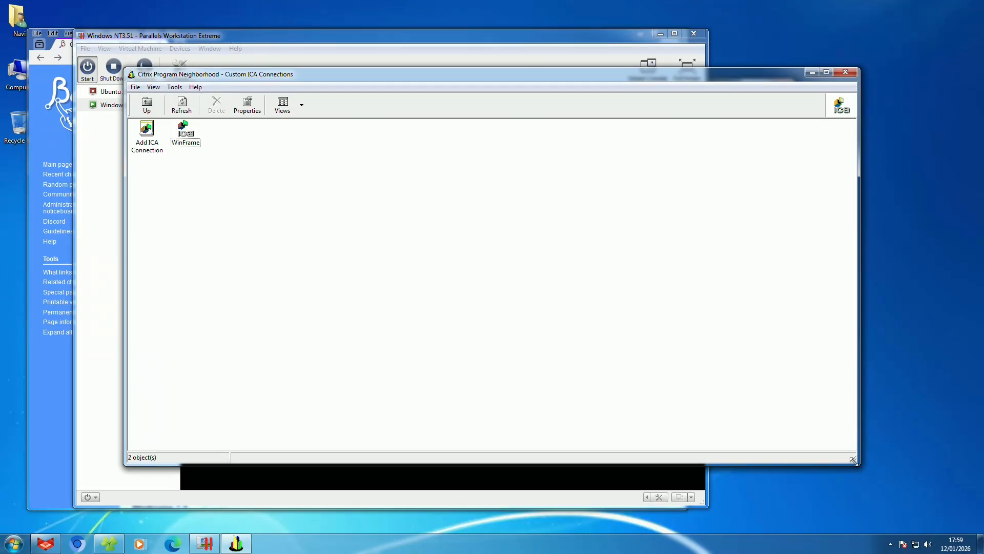
{"action": "left_click_drag", "start_coordinate": [852, 460], "coordinate": [632, 398]}
{"action": "left_click_drag", "start_coordinate": [376, 78], "coordinate": [707, 24]}
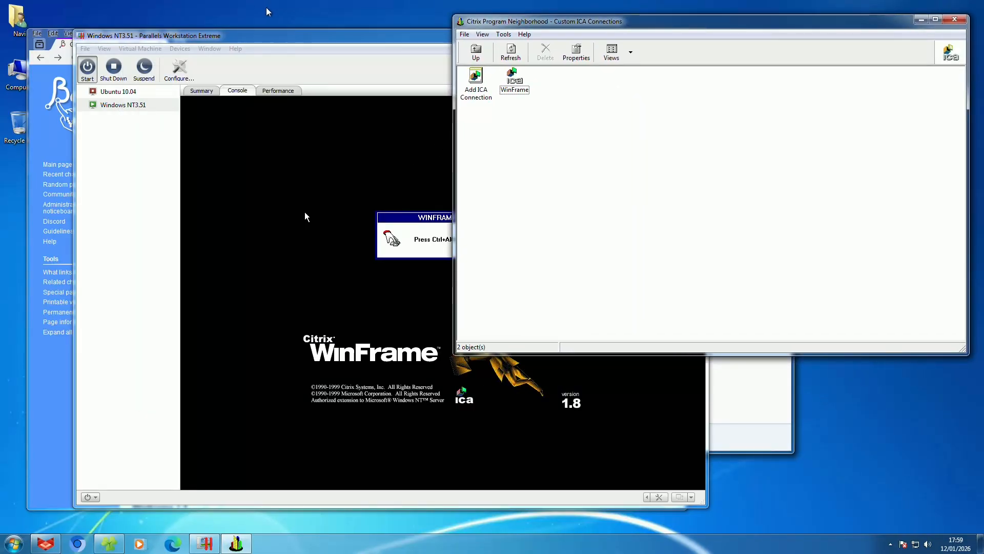
{"action": "left_click_drag", "start_coordinate": [264, 39], "coordinate": [217, 46]}
{"action": "left_click", "coordinate": [710, 76]}
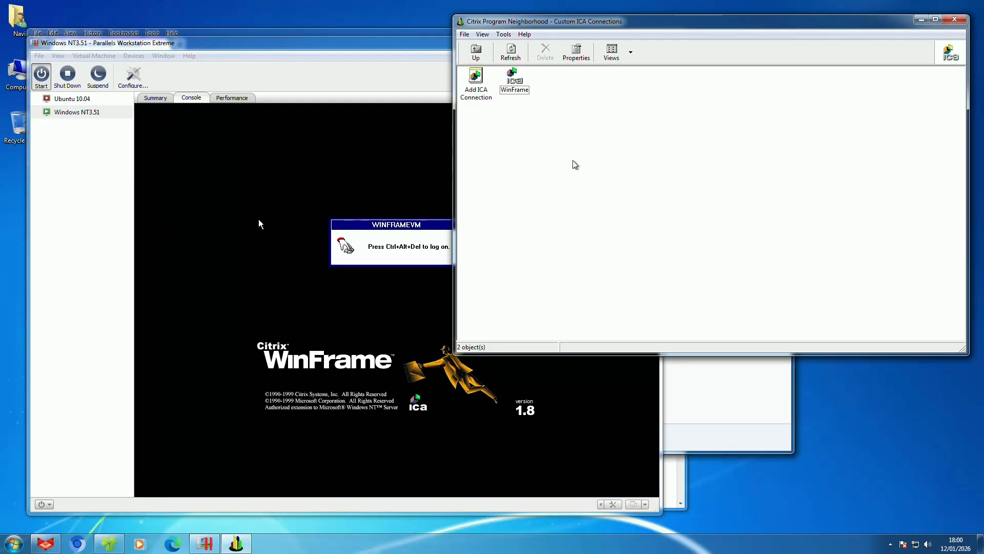
Step: View the version information of Parallels Workstation Extreme and close it
{"action": "left_click", "coordinate": [325, 90]}
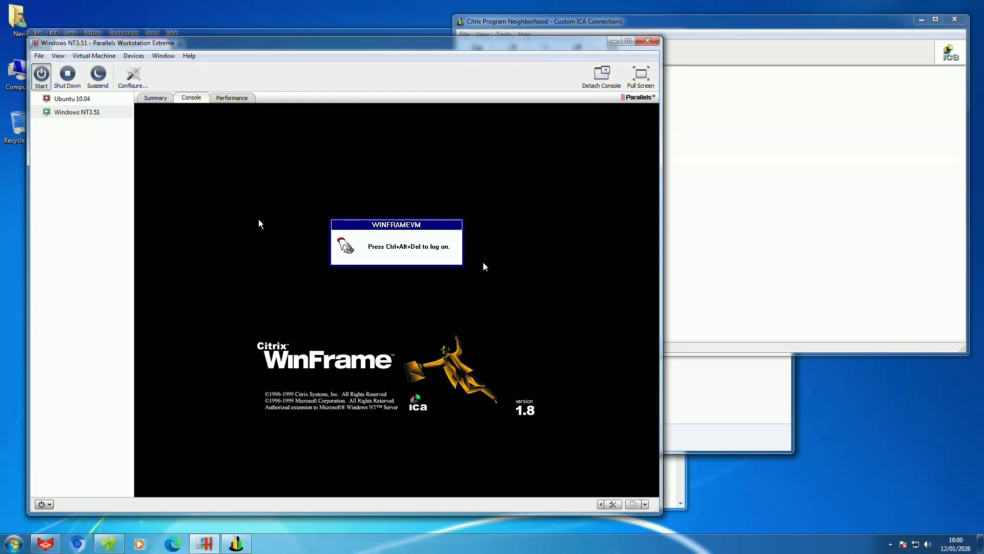
{"action": "left_click", "coordinate": [830, 253]}
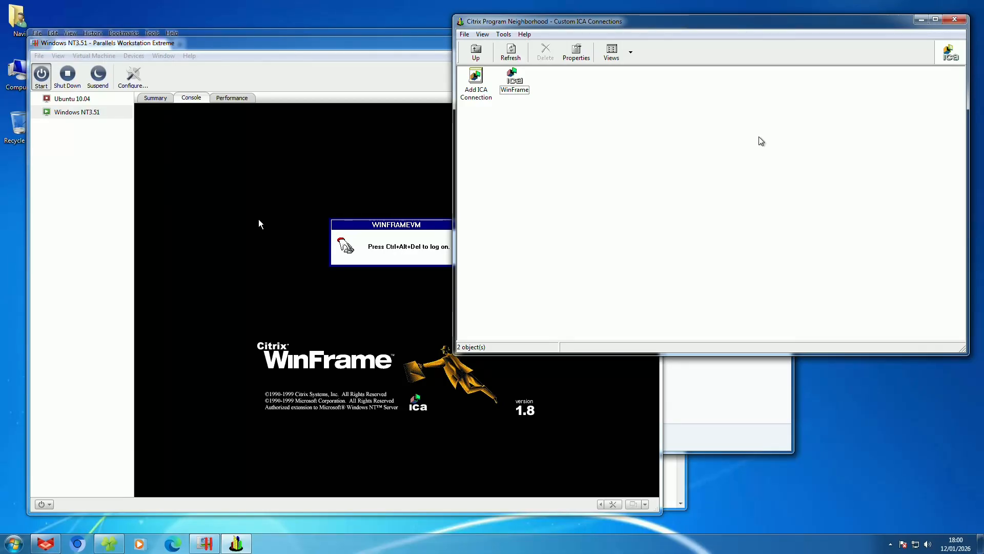
{"action": "left_click", "coordinate": [189, 56]}
{"action": "left_click", "coordinate": [215, 197]}
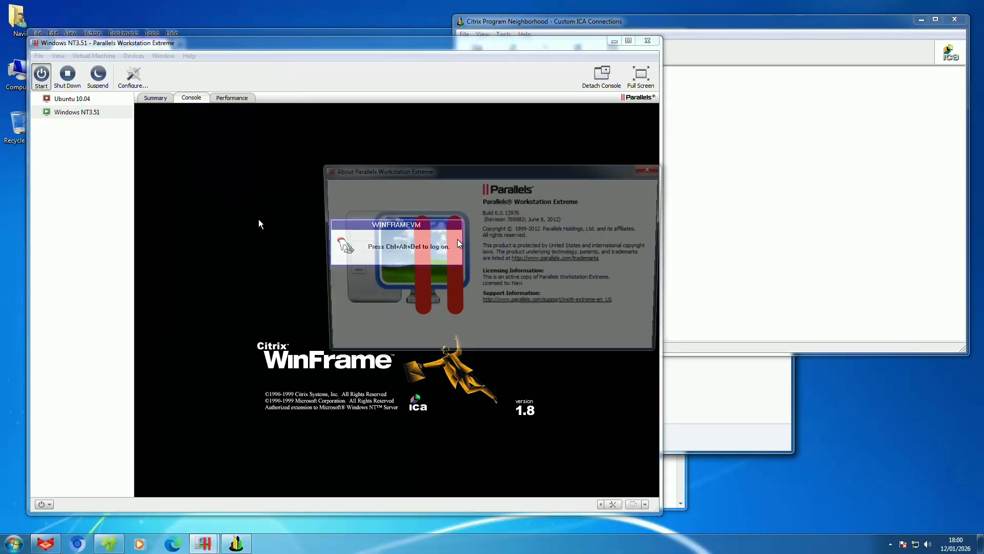
{"action": "left_click", "coordinate": [654, 167]}
{"action": "left_click", "coordinate": [724, 160]}
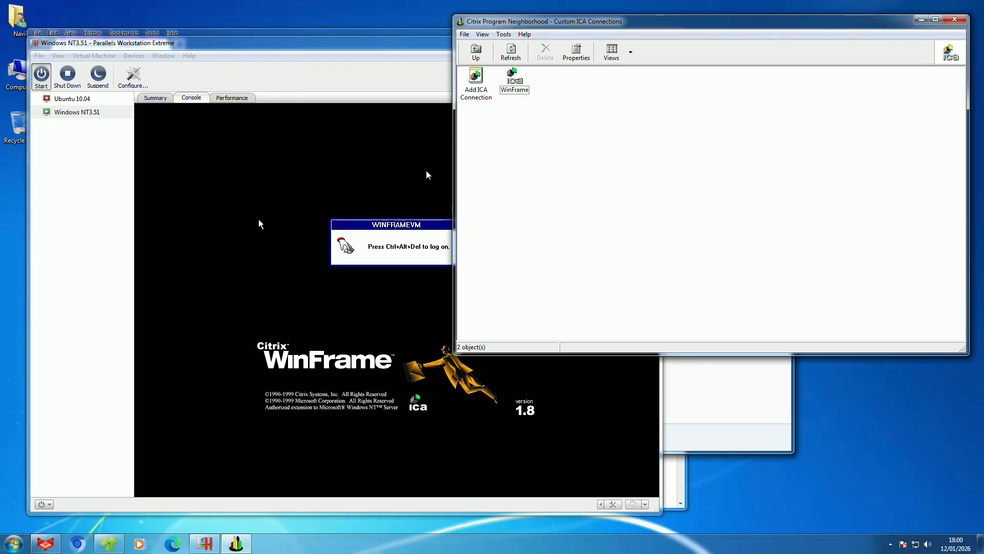
Step: Forcibly stop the Windows NT3.51 virtual machine in Parallels
{"action": "left_click", "coordinate": [318, 71]}
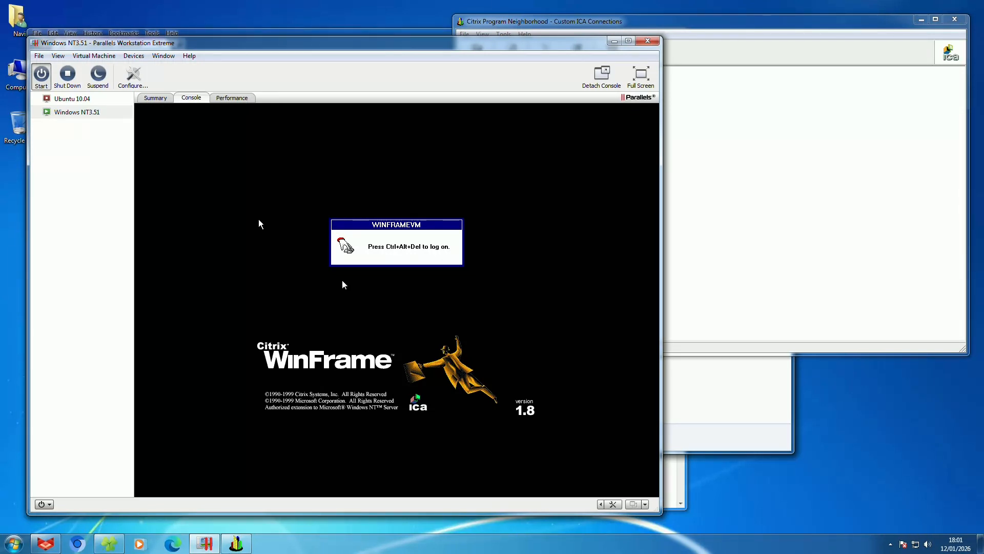
{"action": "left_click_drag", "start_coordinate": [216, 49], "coordinate": [229, 60]}
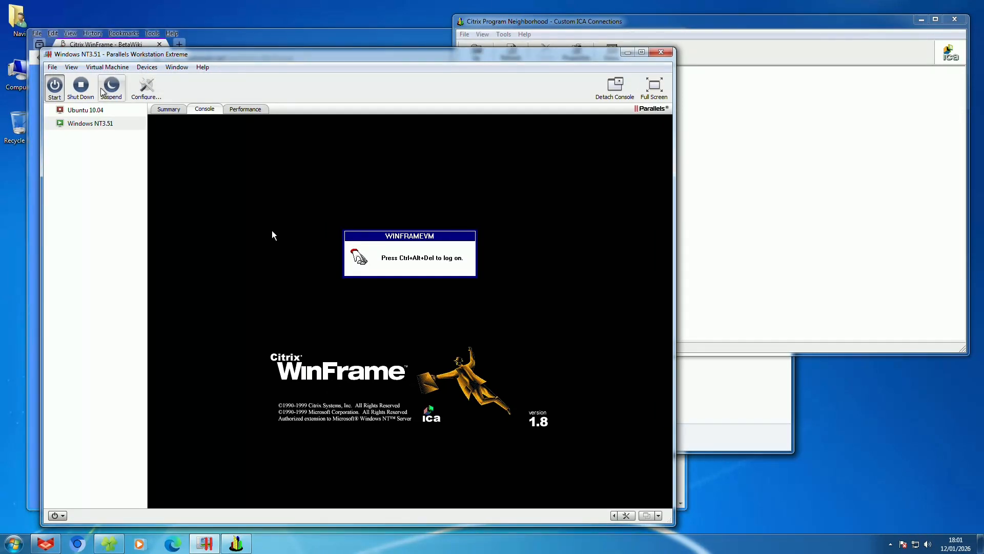
{"action": "left_click", "coordinate": [80, 85]}
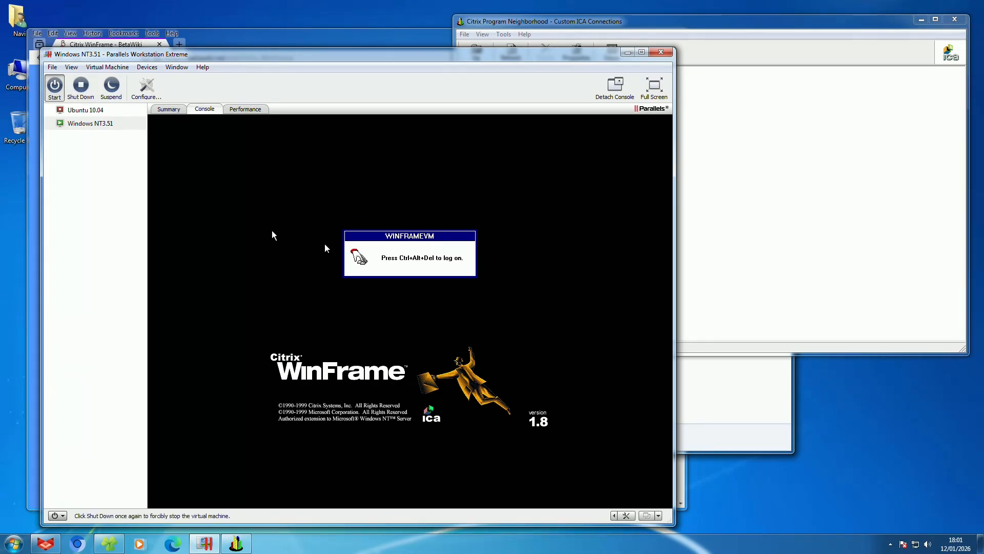
{"action": "left_click", "coordinate": [88, 98]}
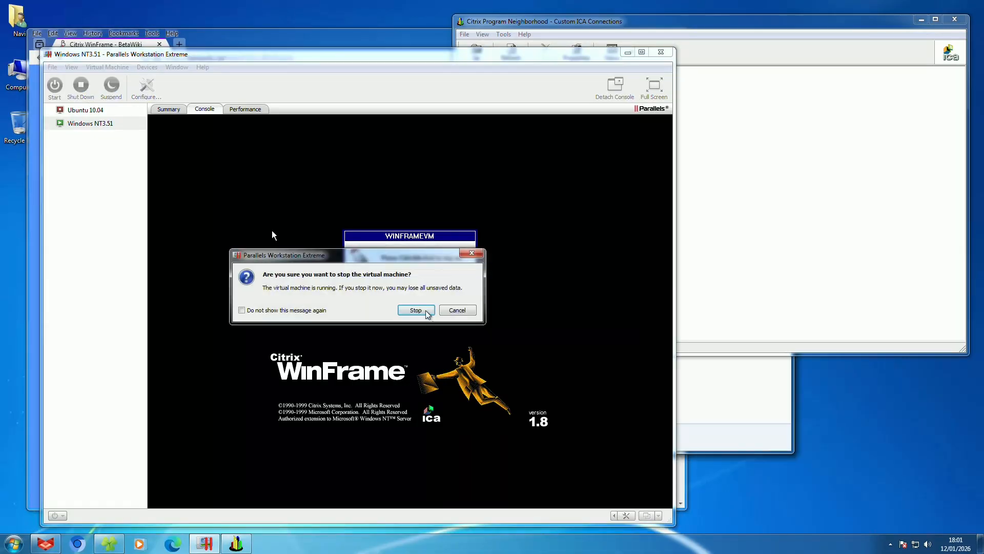
{"action": "left_click", "coordinate": [430, 313]}
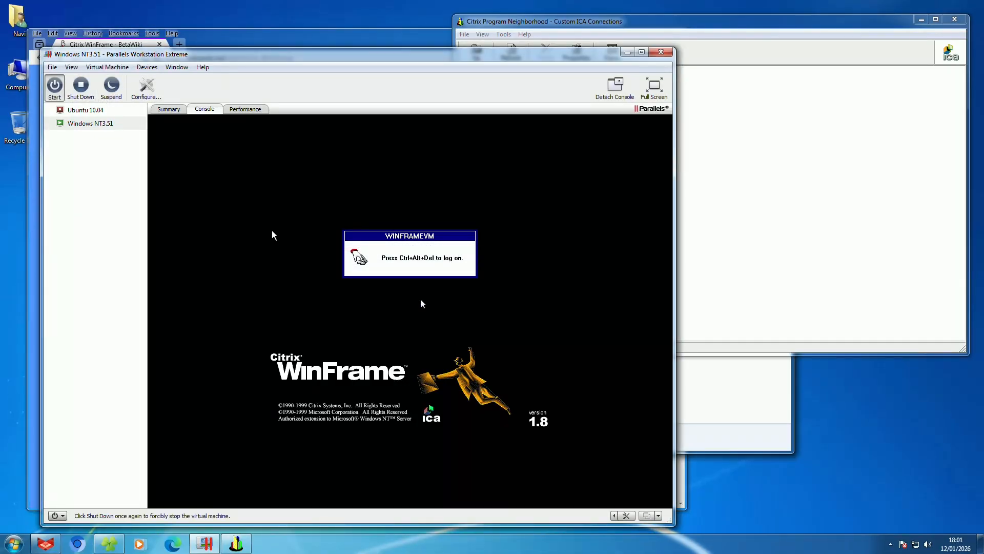
{"action": "left_click", "coordinate": [96, 91]}
{"action": "left_click", "coordinate": [416, 314]}
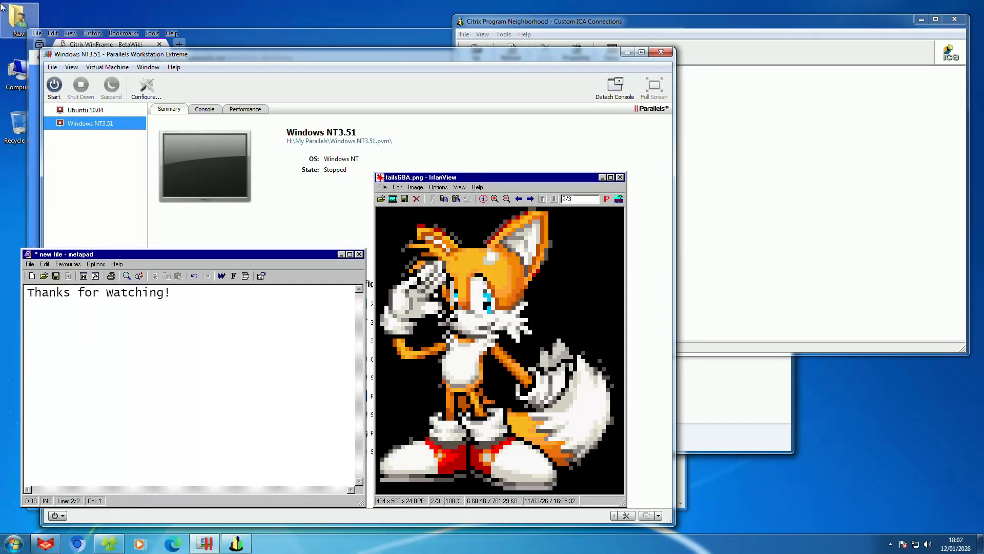
Step: Switch to Citrix Program Neighborhood and open its version information
{"action": "left_click", "coordinate": [917, 47]}
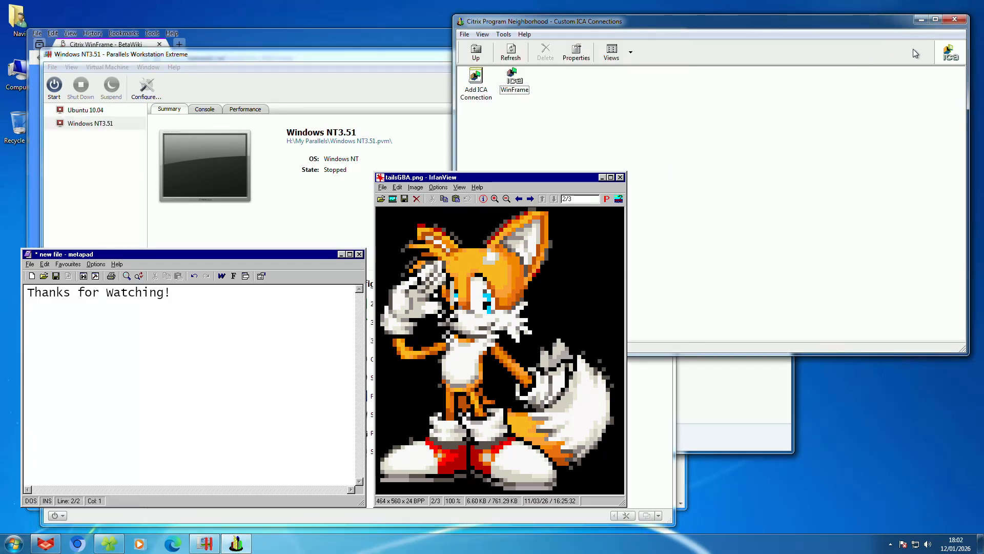
{"action": "left_click", "coordinate": [524, 34]}
{"action": "left_click", "coordinate": [598, 160]}
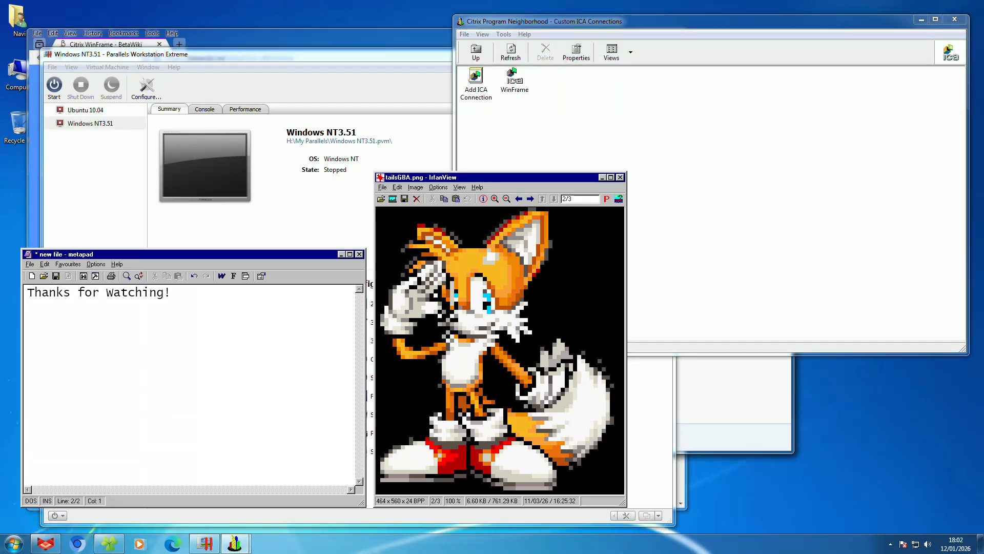